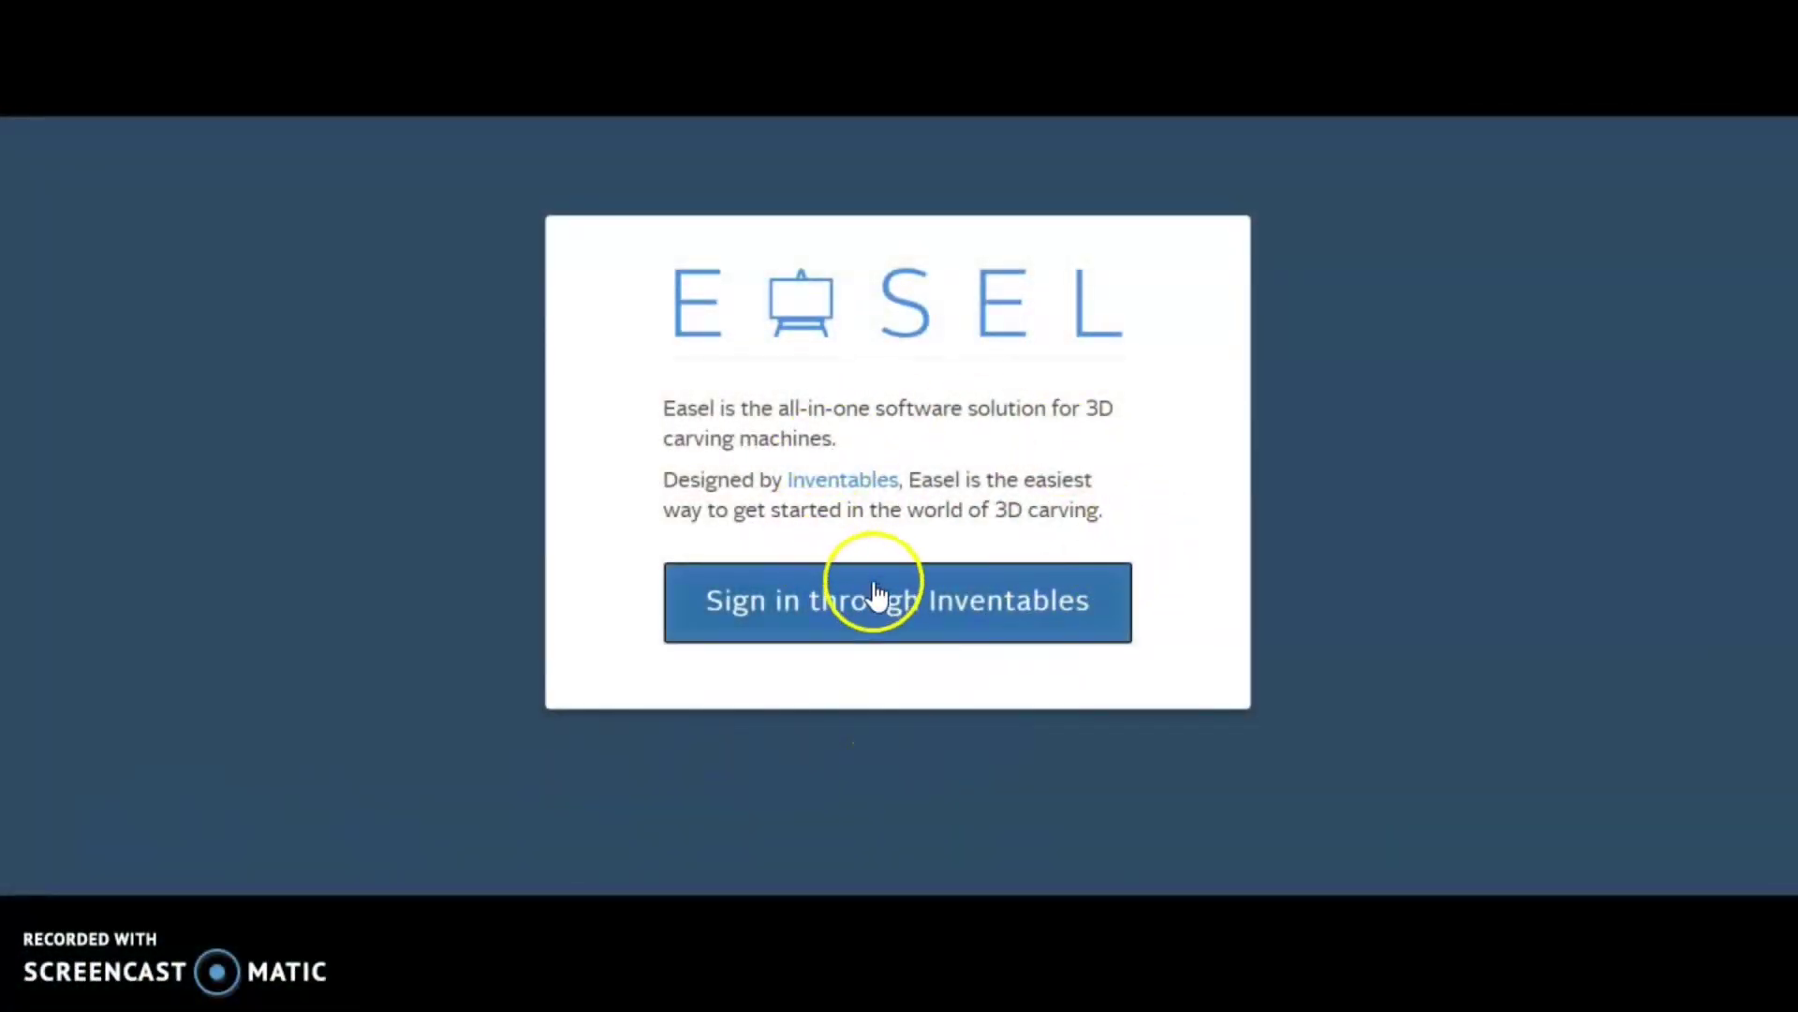
Step: Sign in with the Inventables account and open a new blank Untitled project
click(1068, 590)
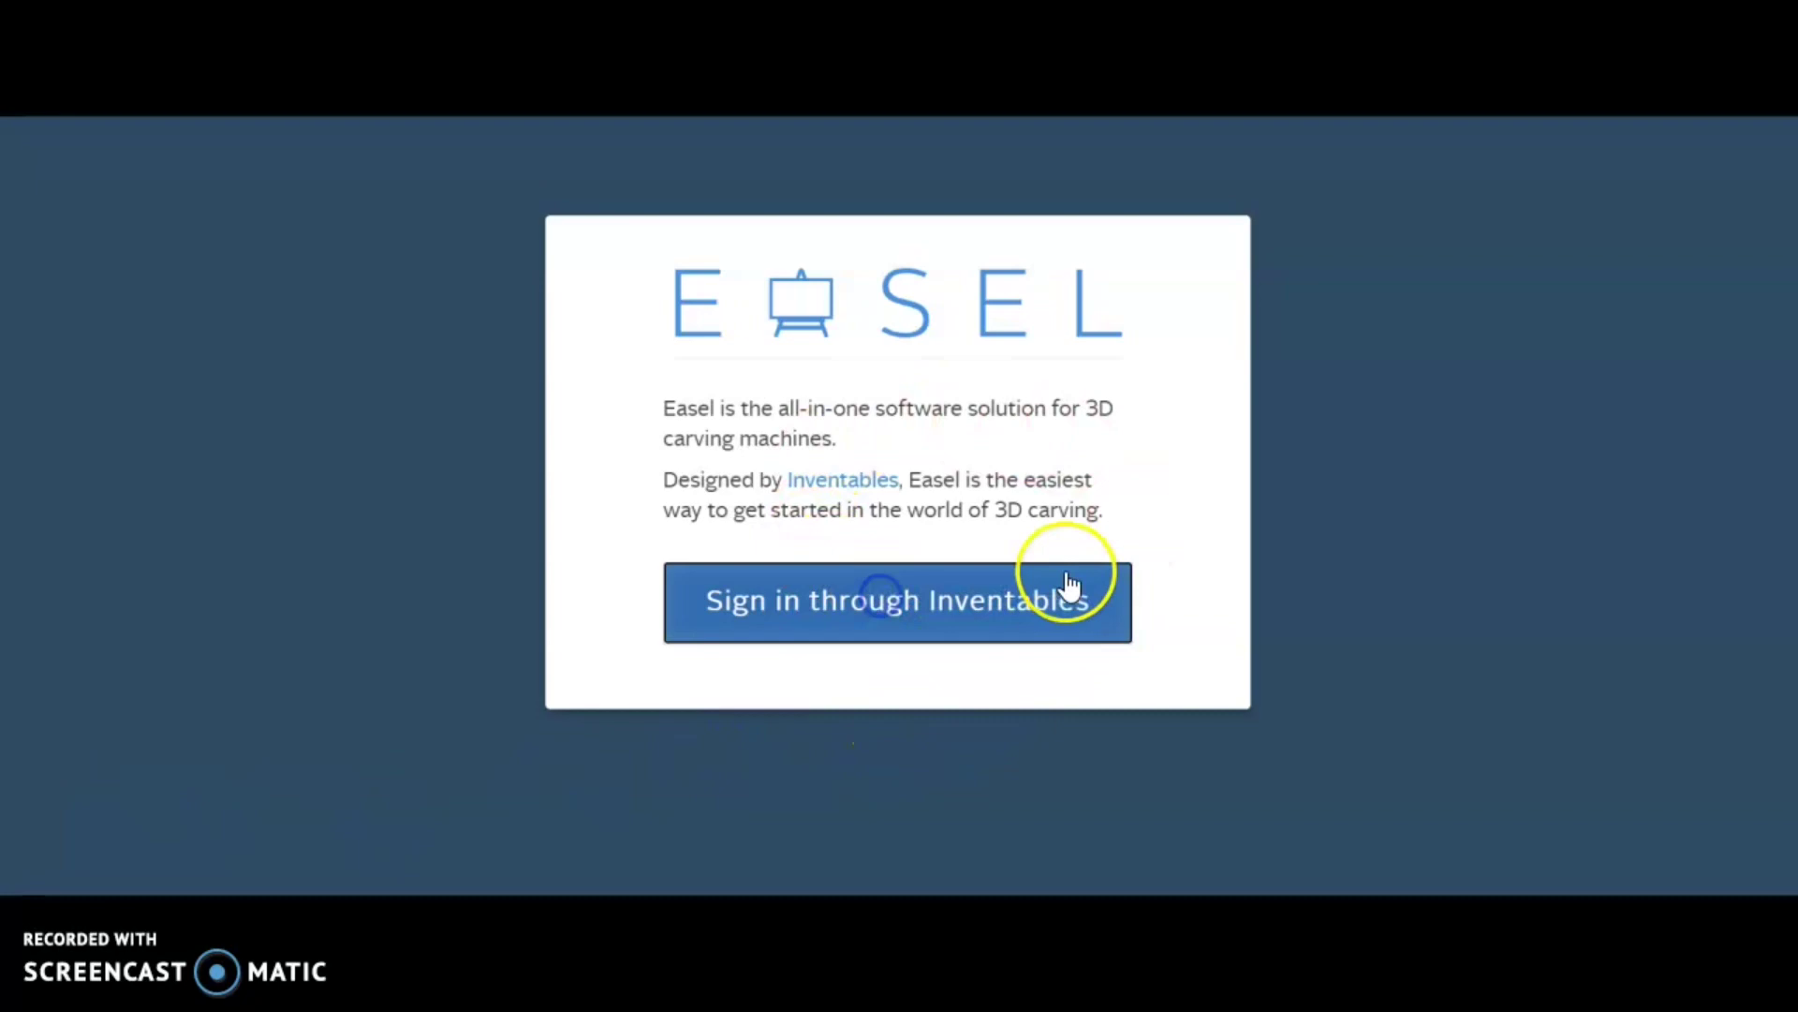
click(1037, 576)
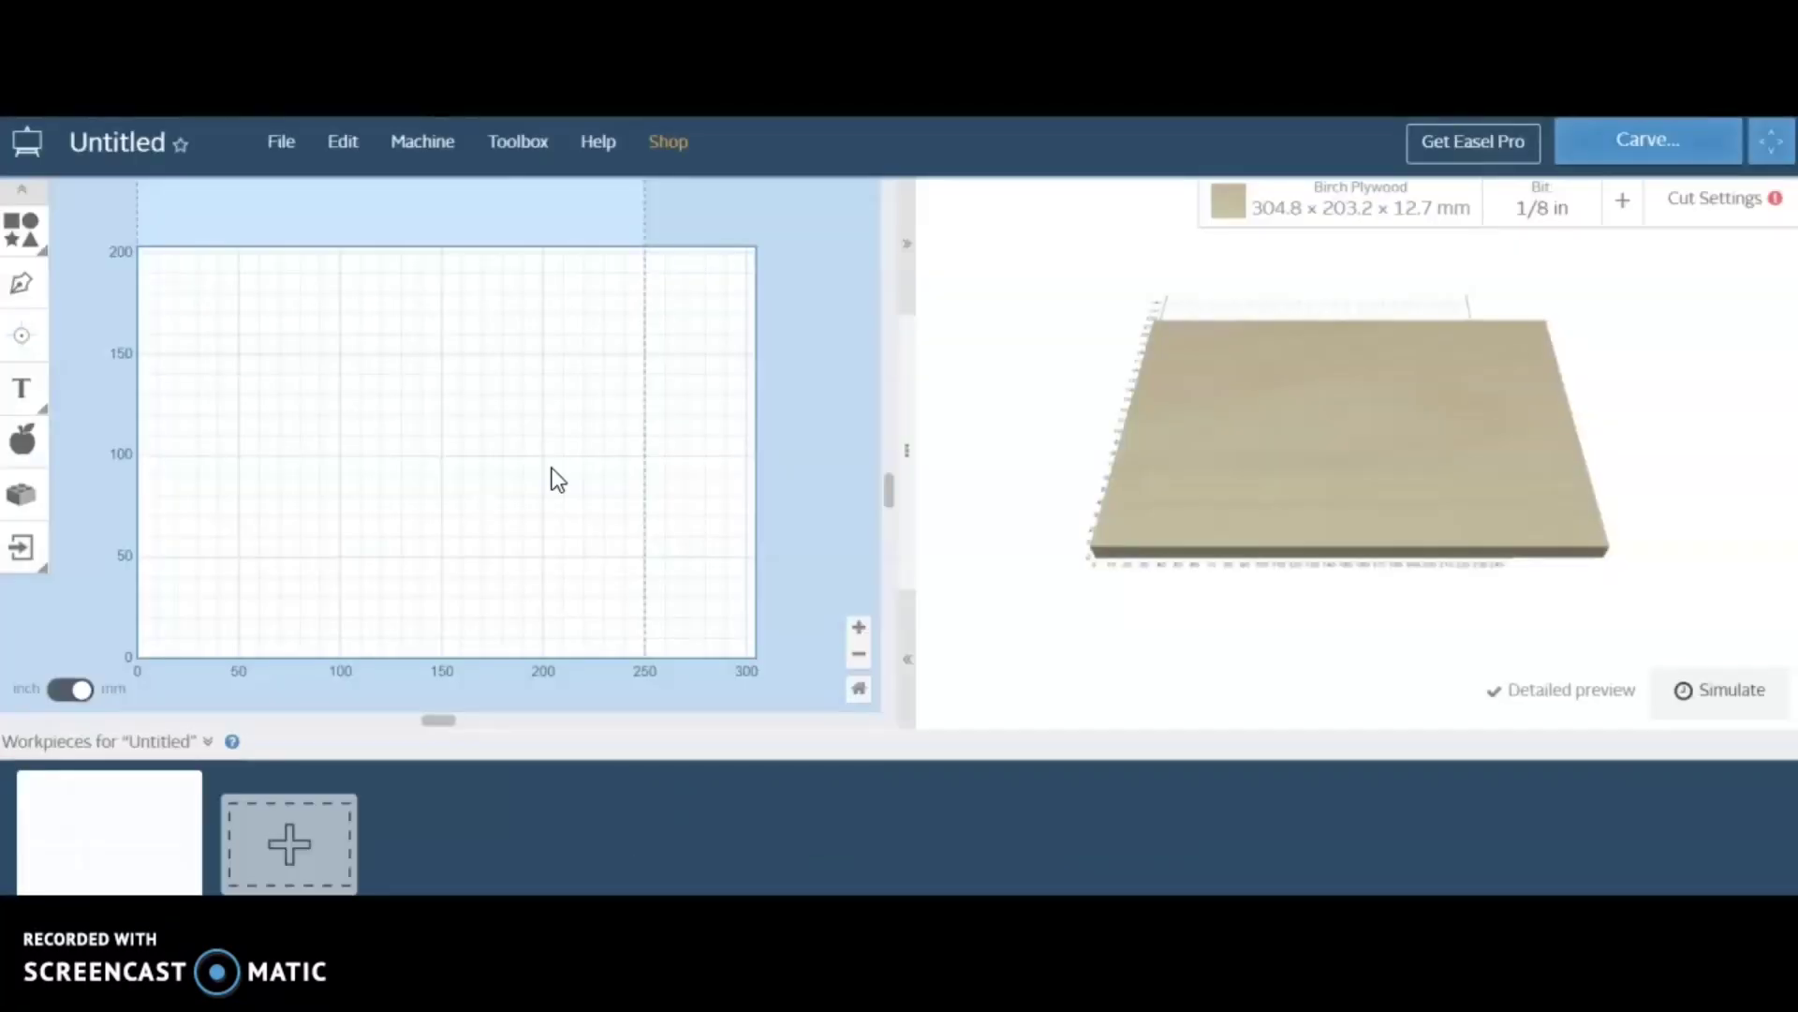
click(142, 482)
click(719, 537)
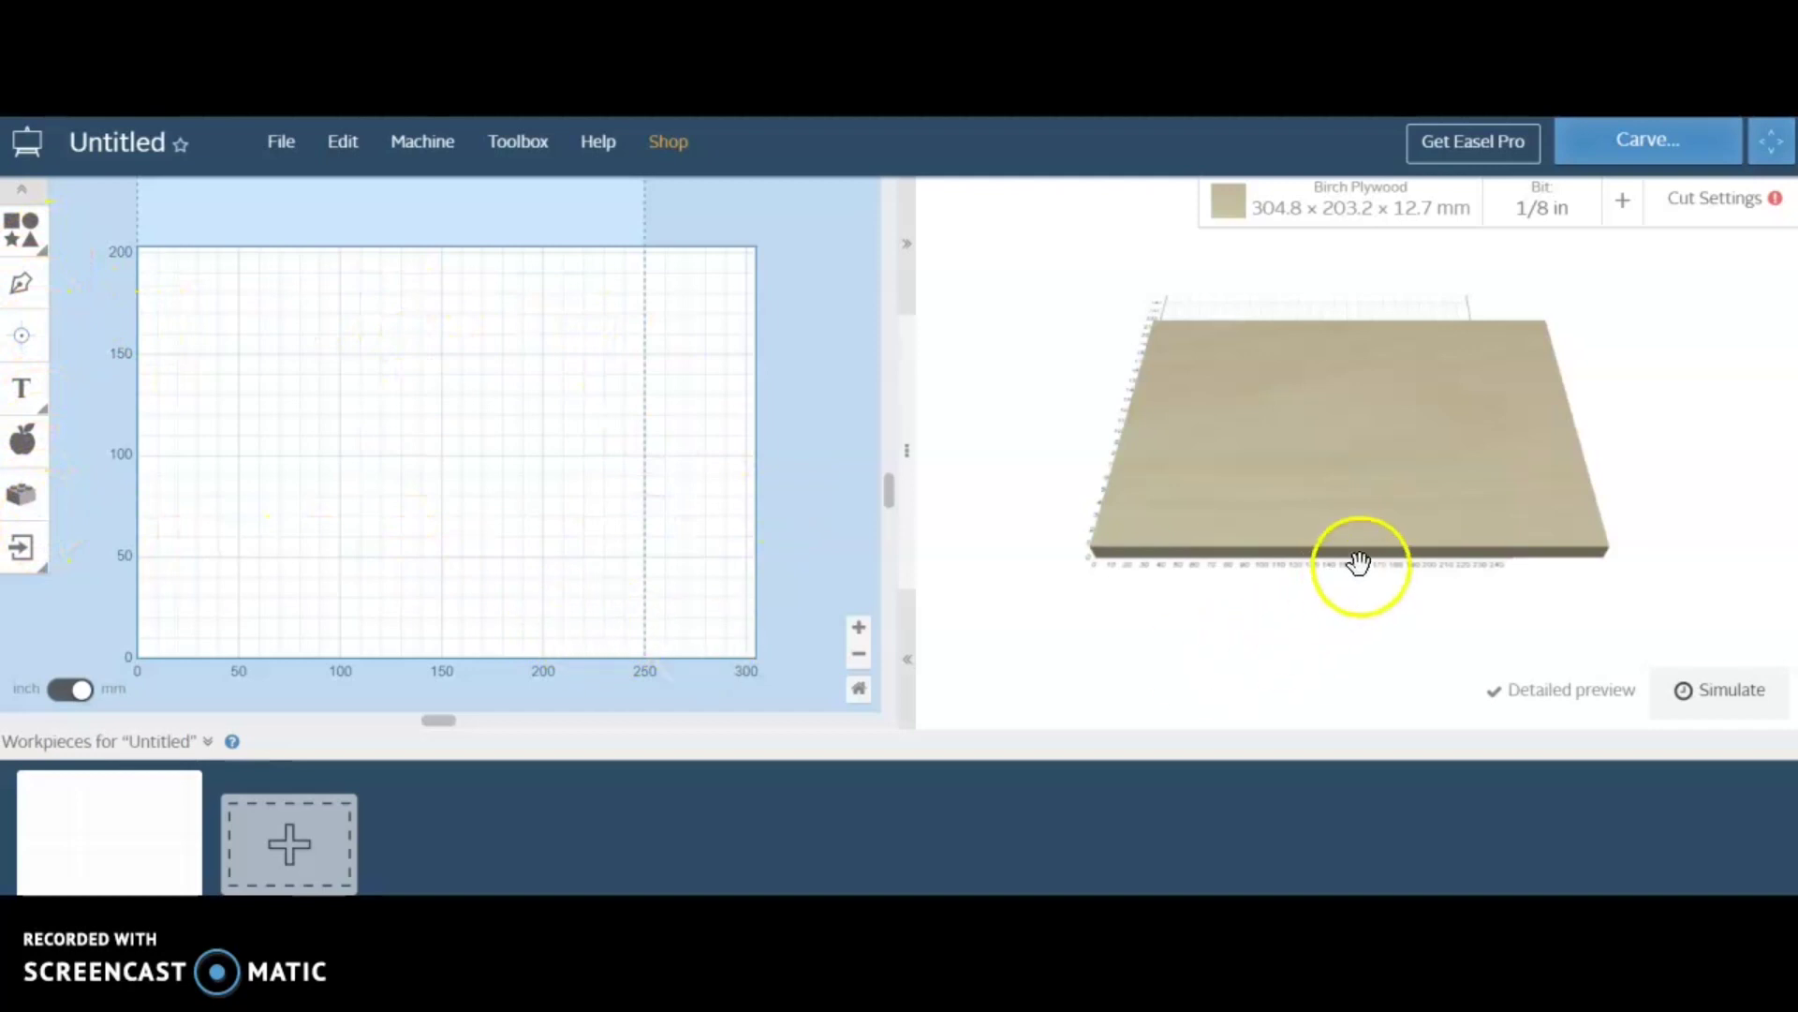
Step: Change the stock material to Hard Maple
click(1393, 225)
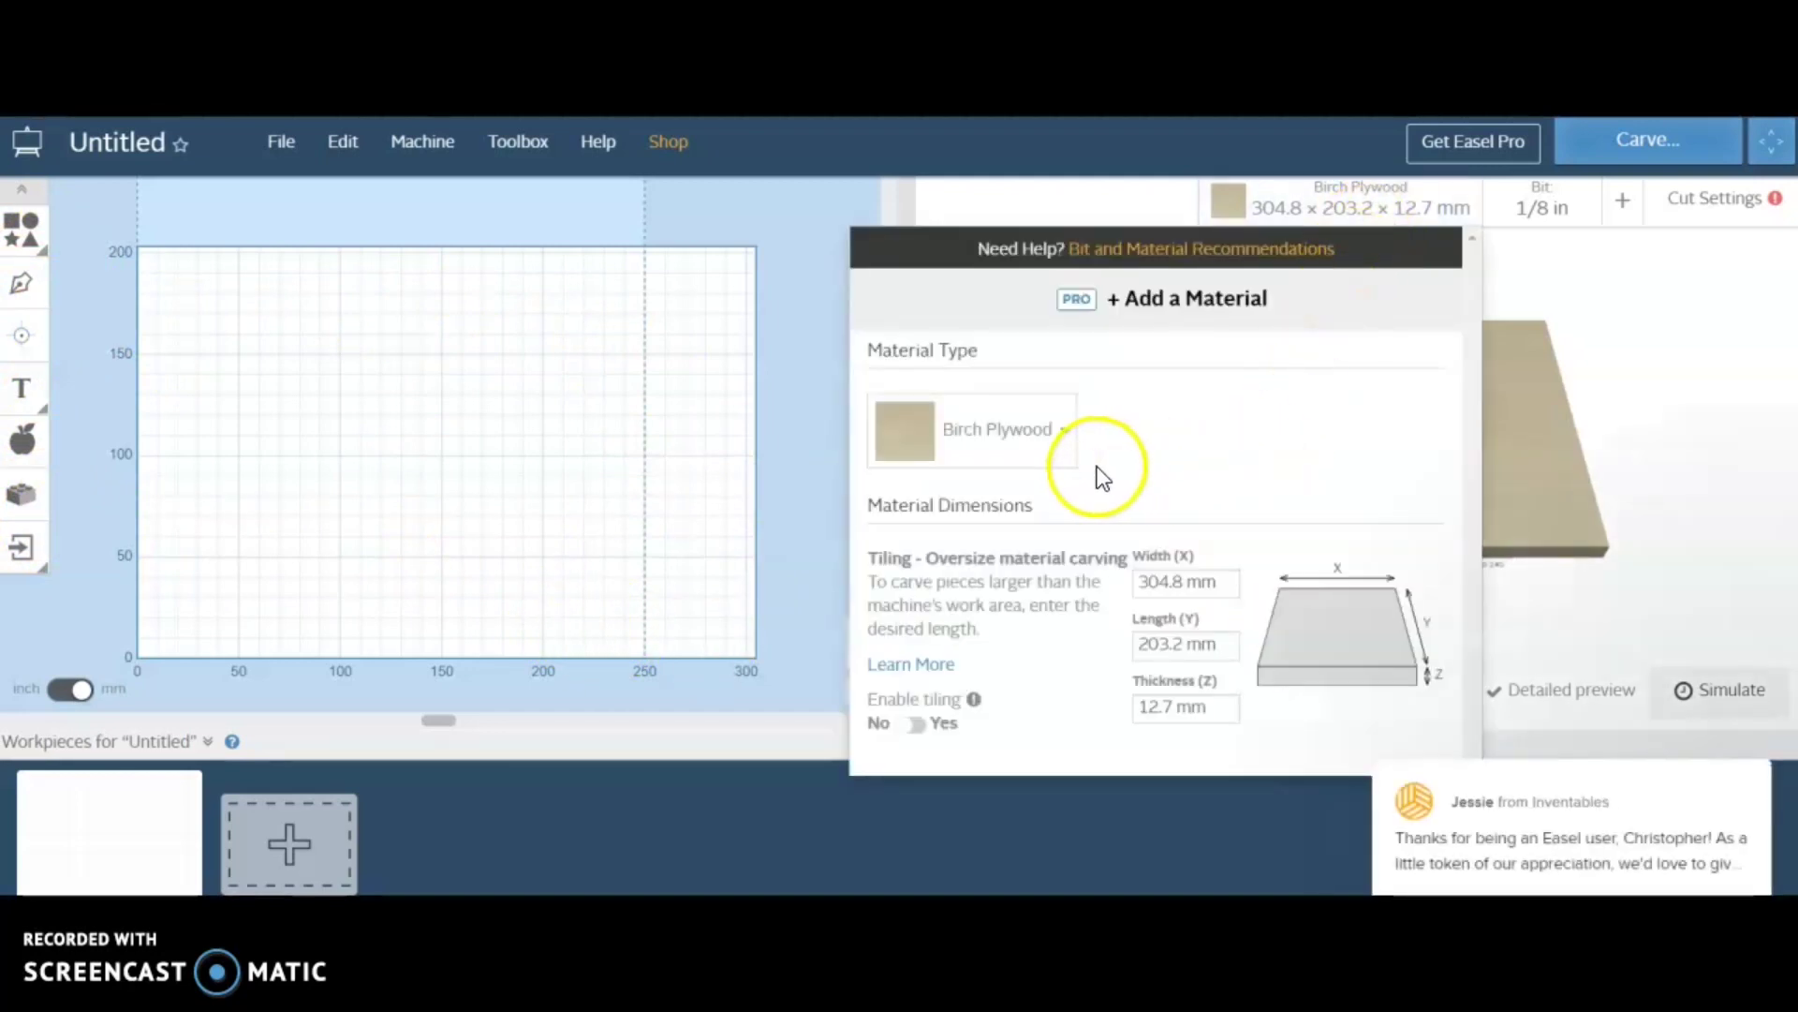
click(1067, 440)
scroll(1044, 565, down, 1)
scroll(1049, 571, down, 8)
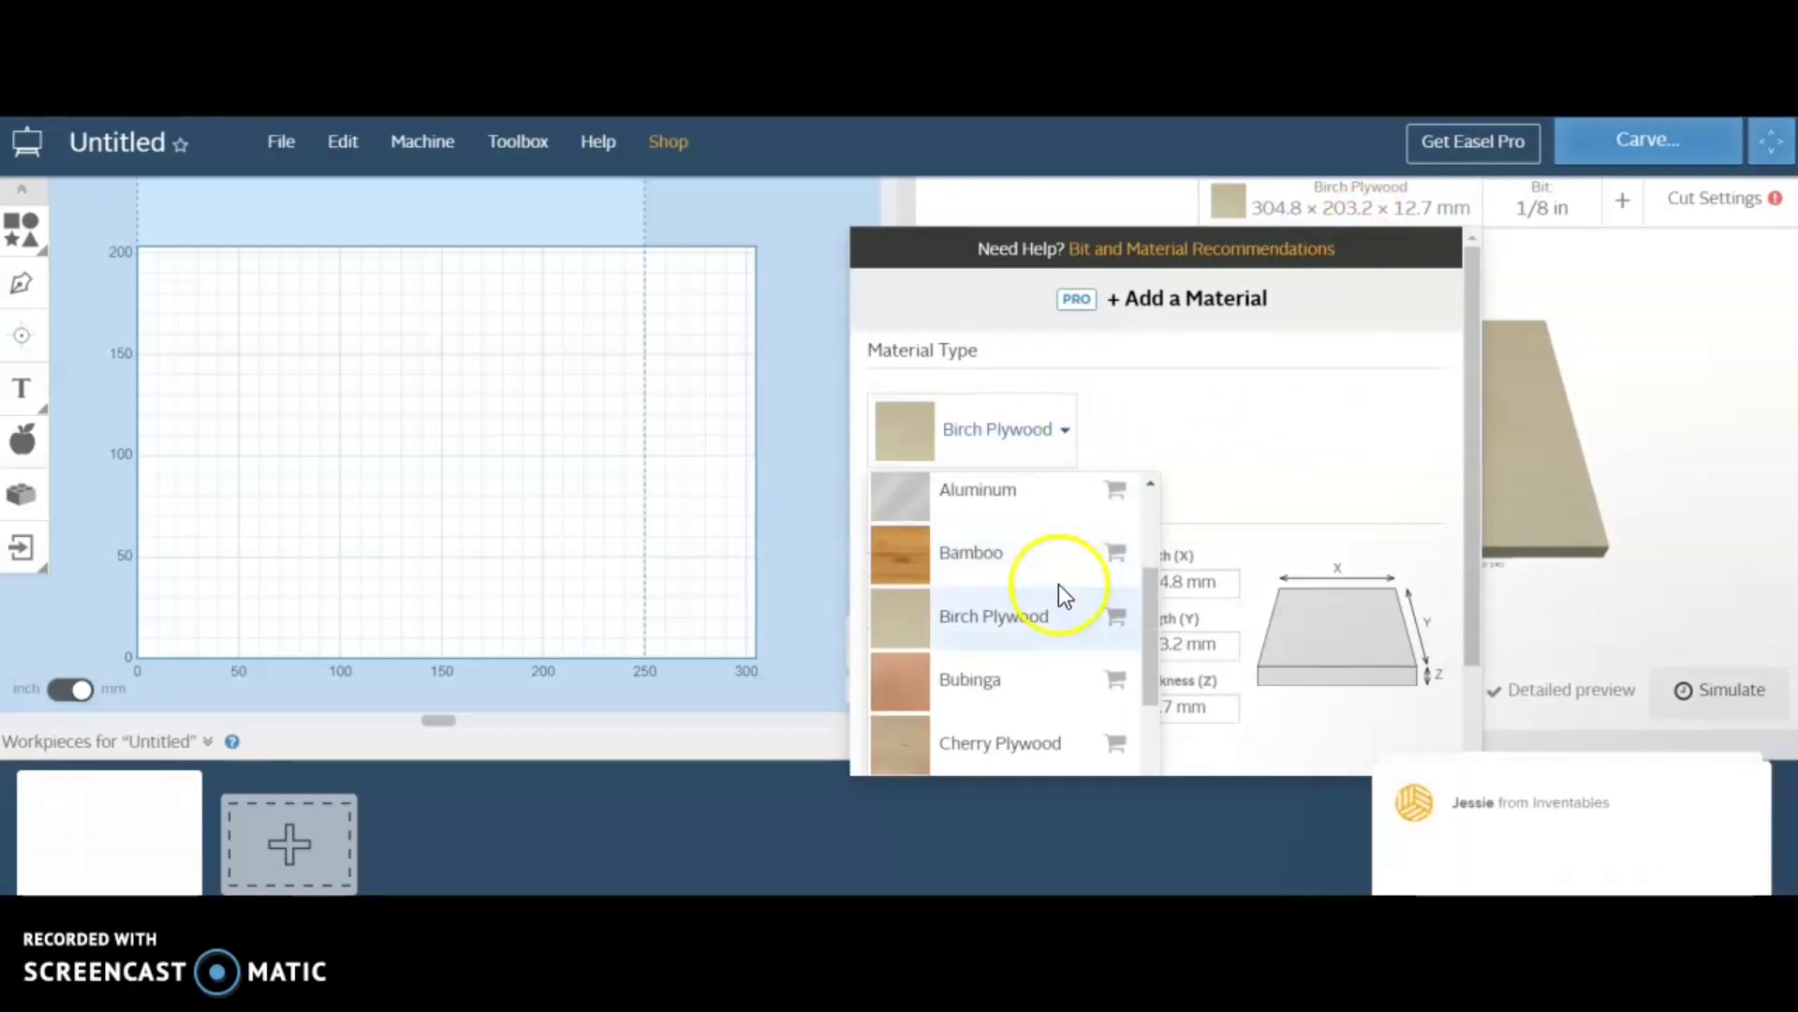
scroll(1081, 608, down, 1)
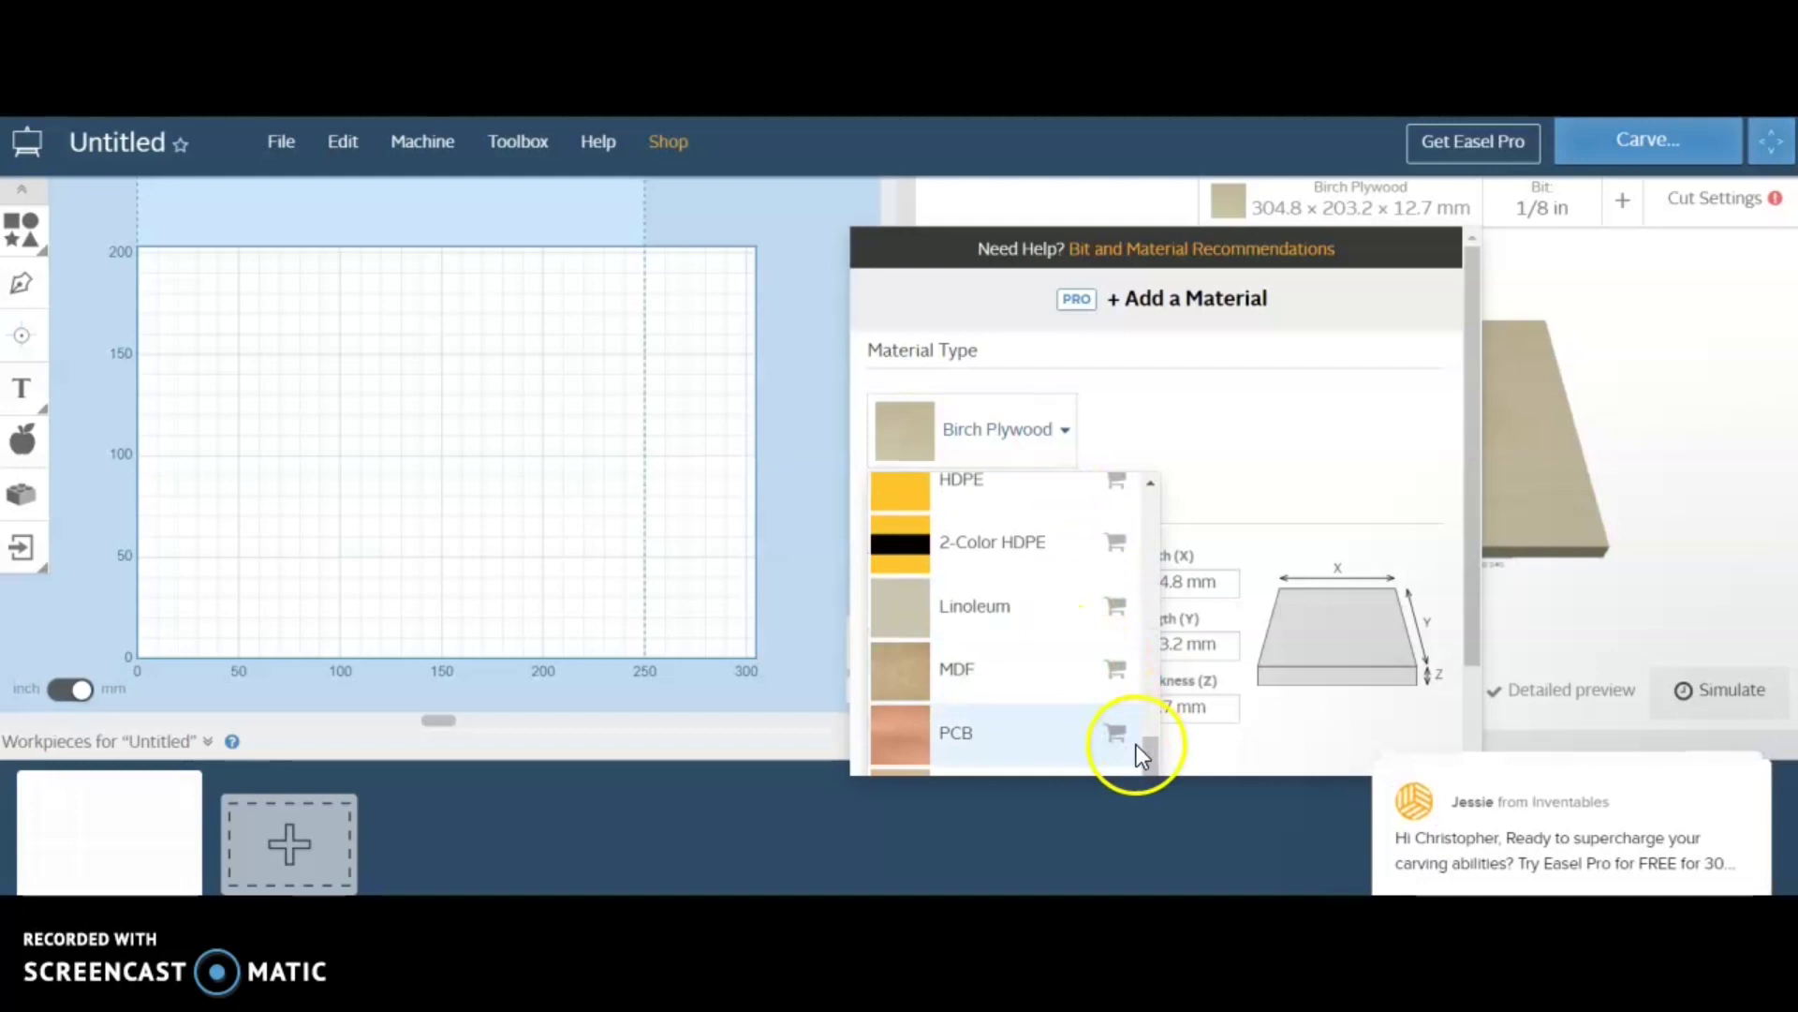
drag(1154, 751, 1165, 688)
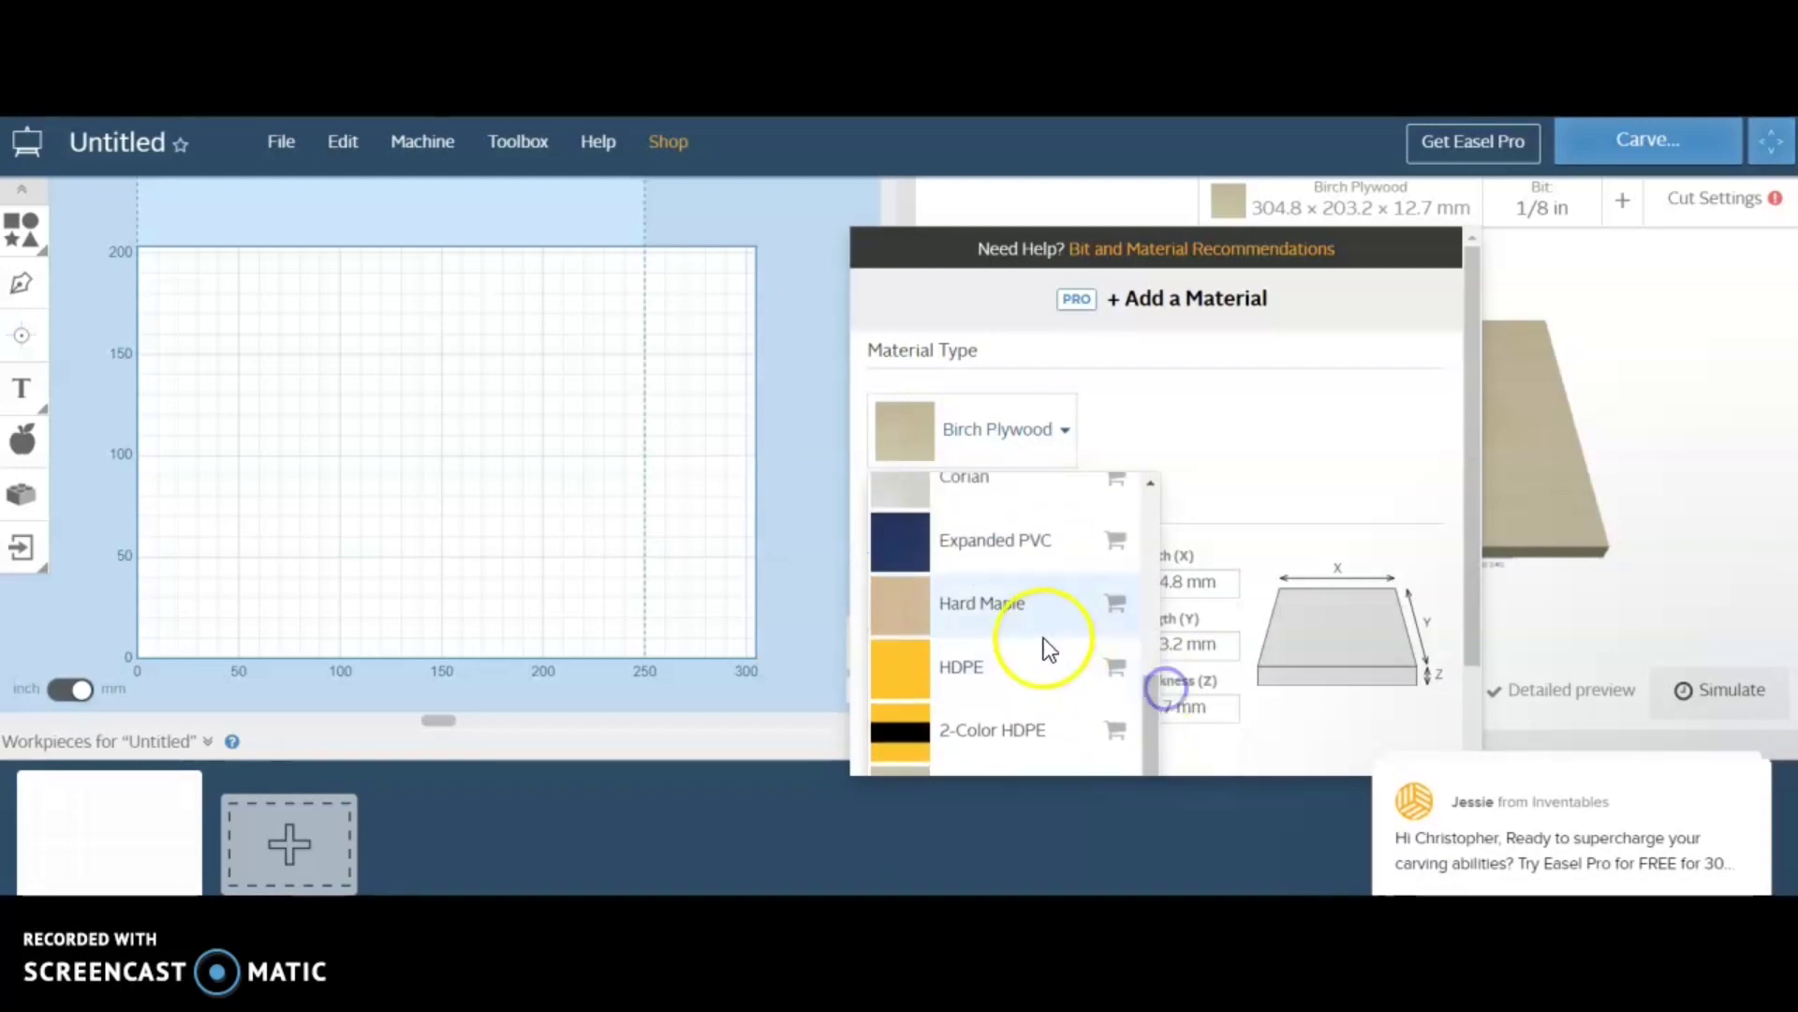
click(977, 616)
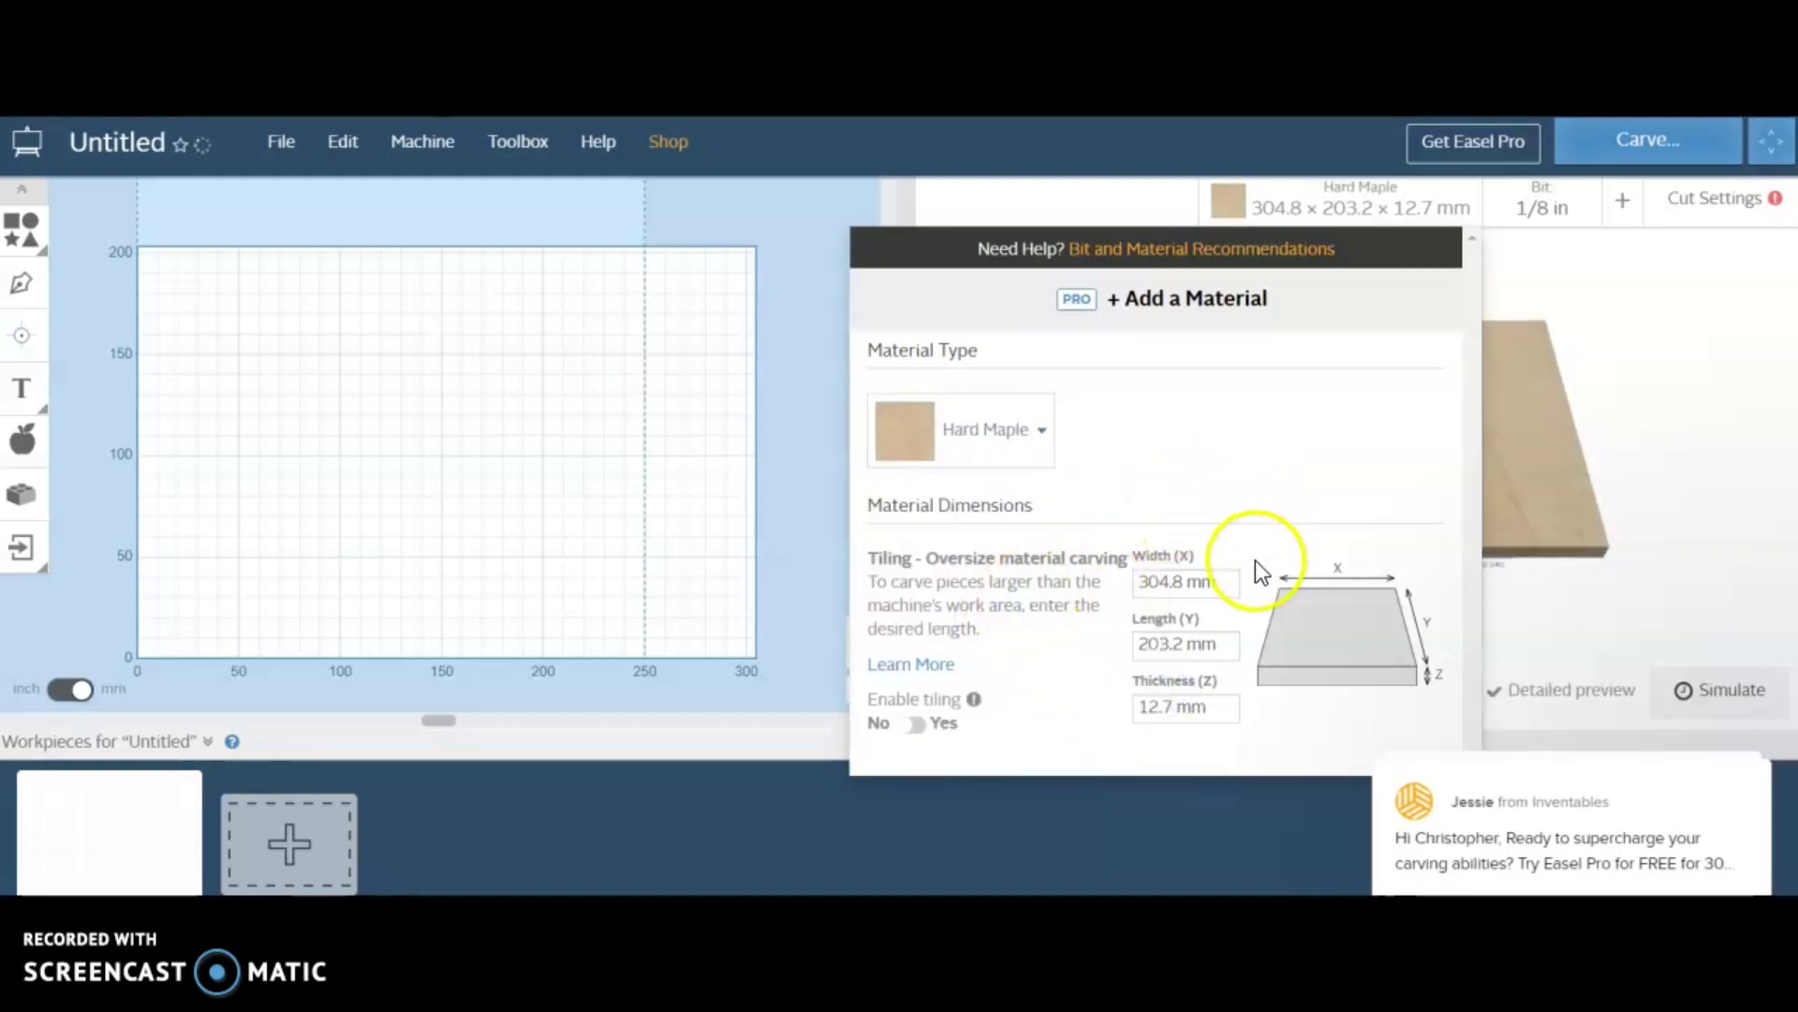
Step: Enter 150 mm for the stock width and length
click(1181, 581)
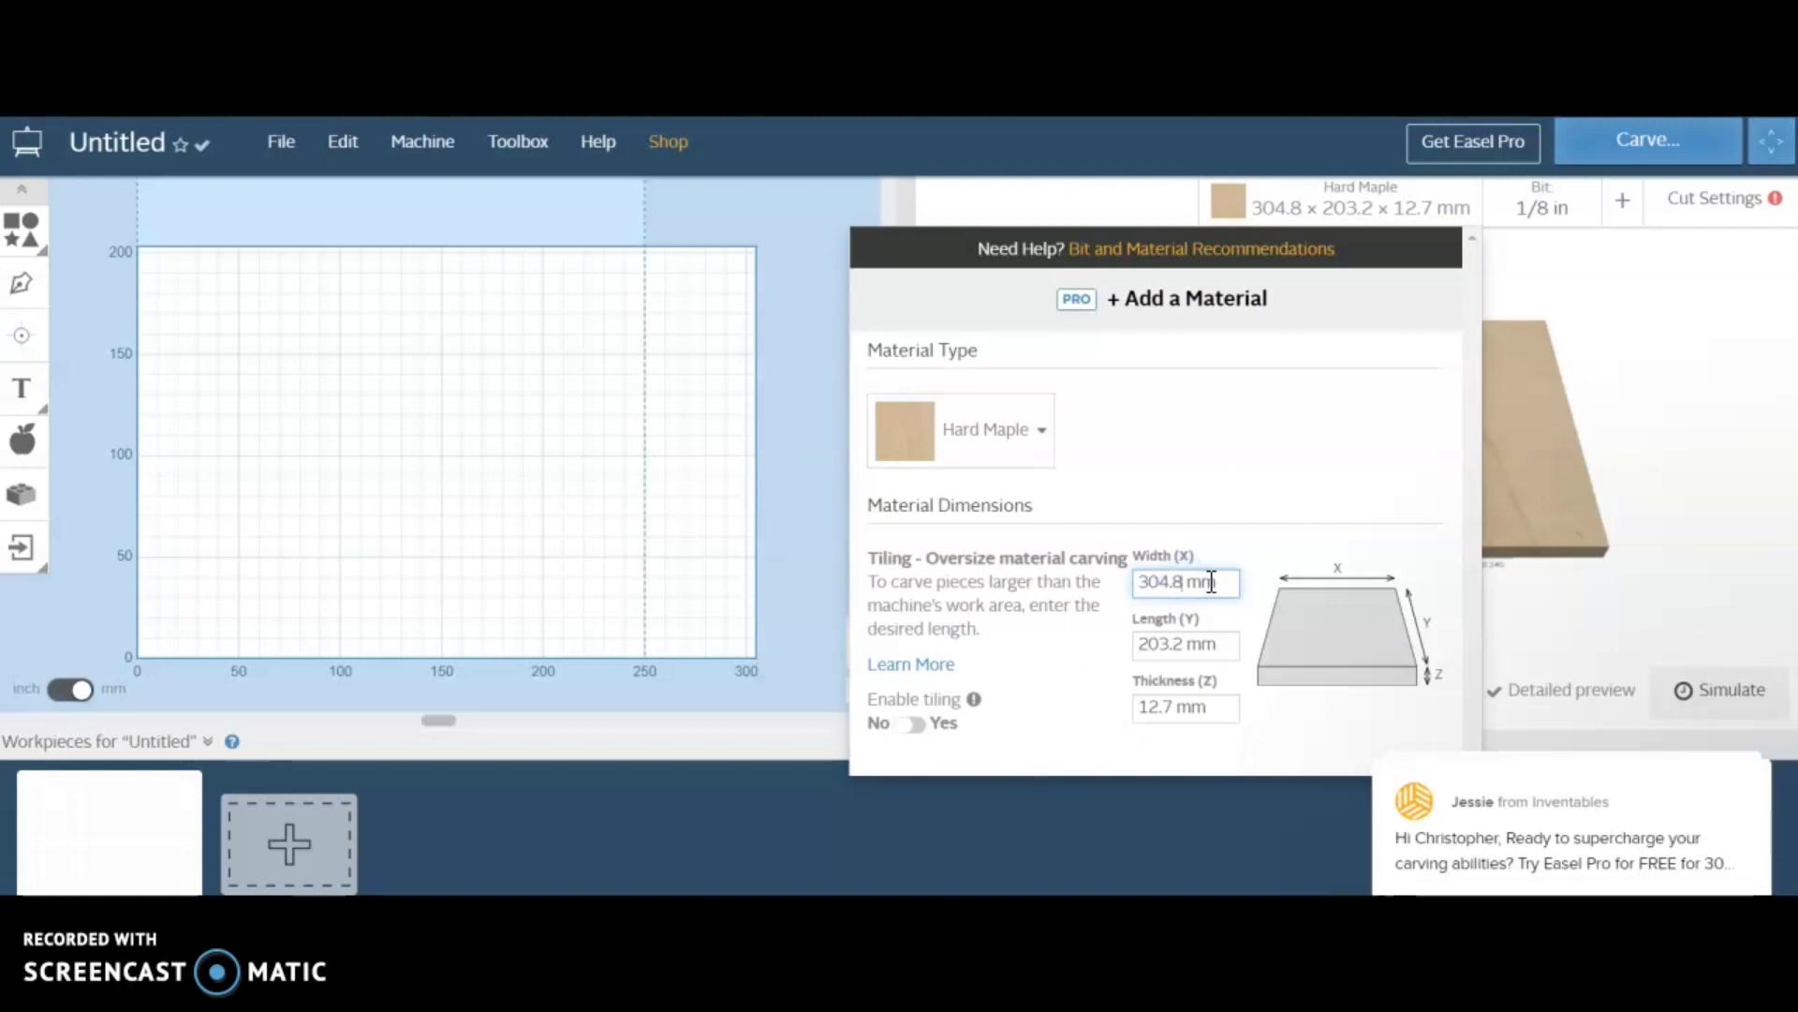
drag(1216, 582, 1116, 588)
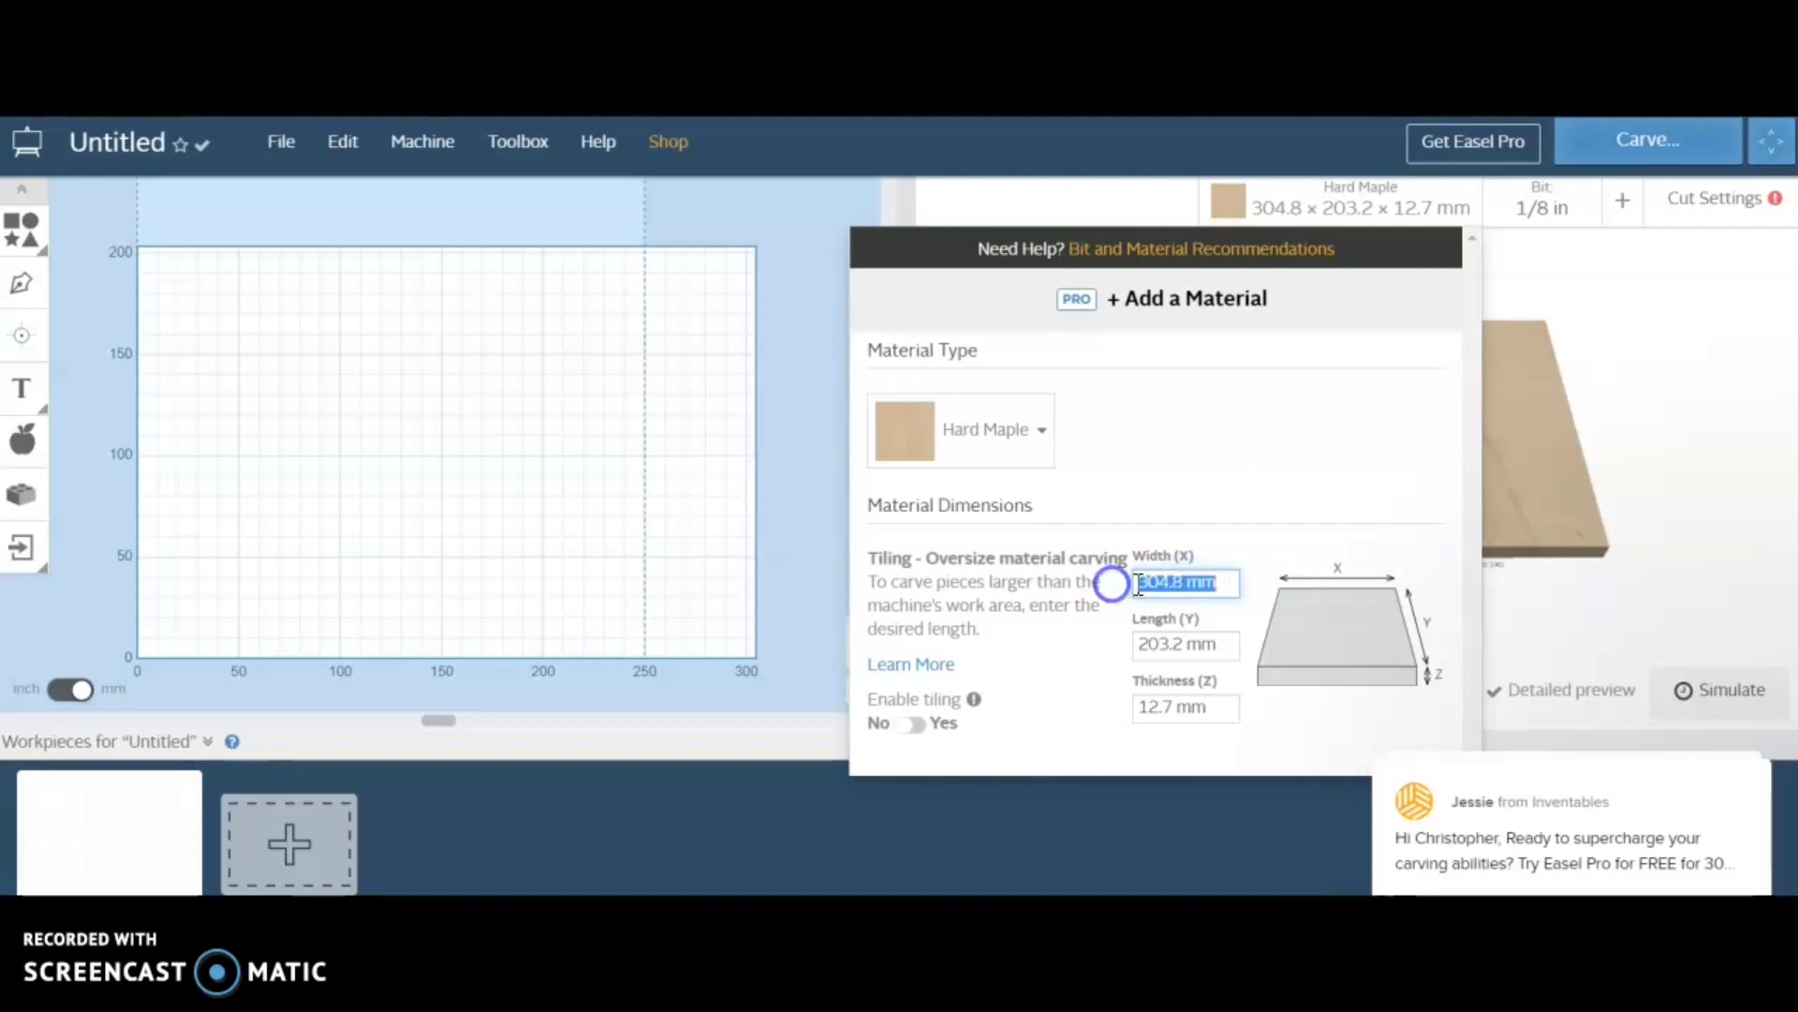
click(1144, 583)
triple_click(1152, 584)
click(1150, 583)
double_click(1158, 585)
text(150)
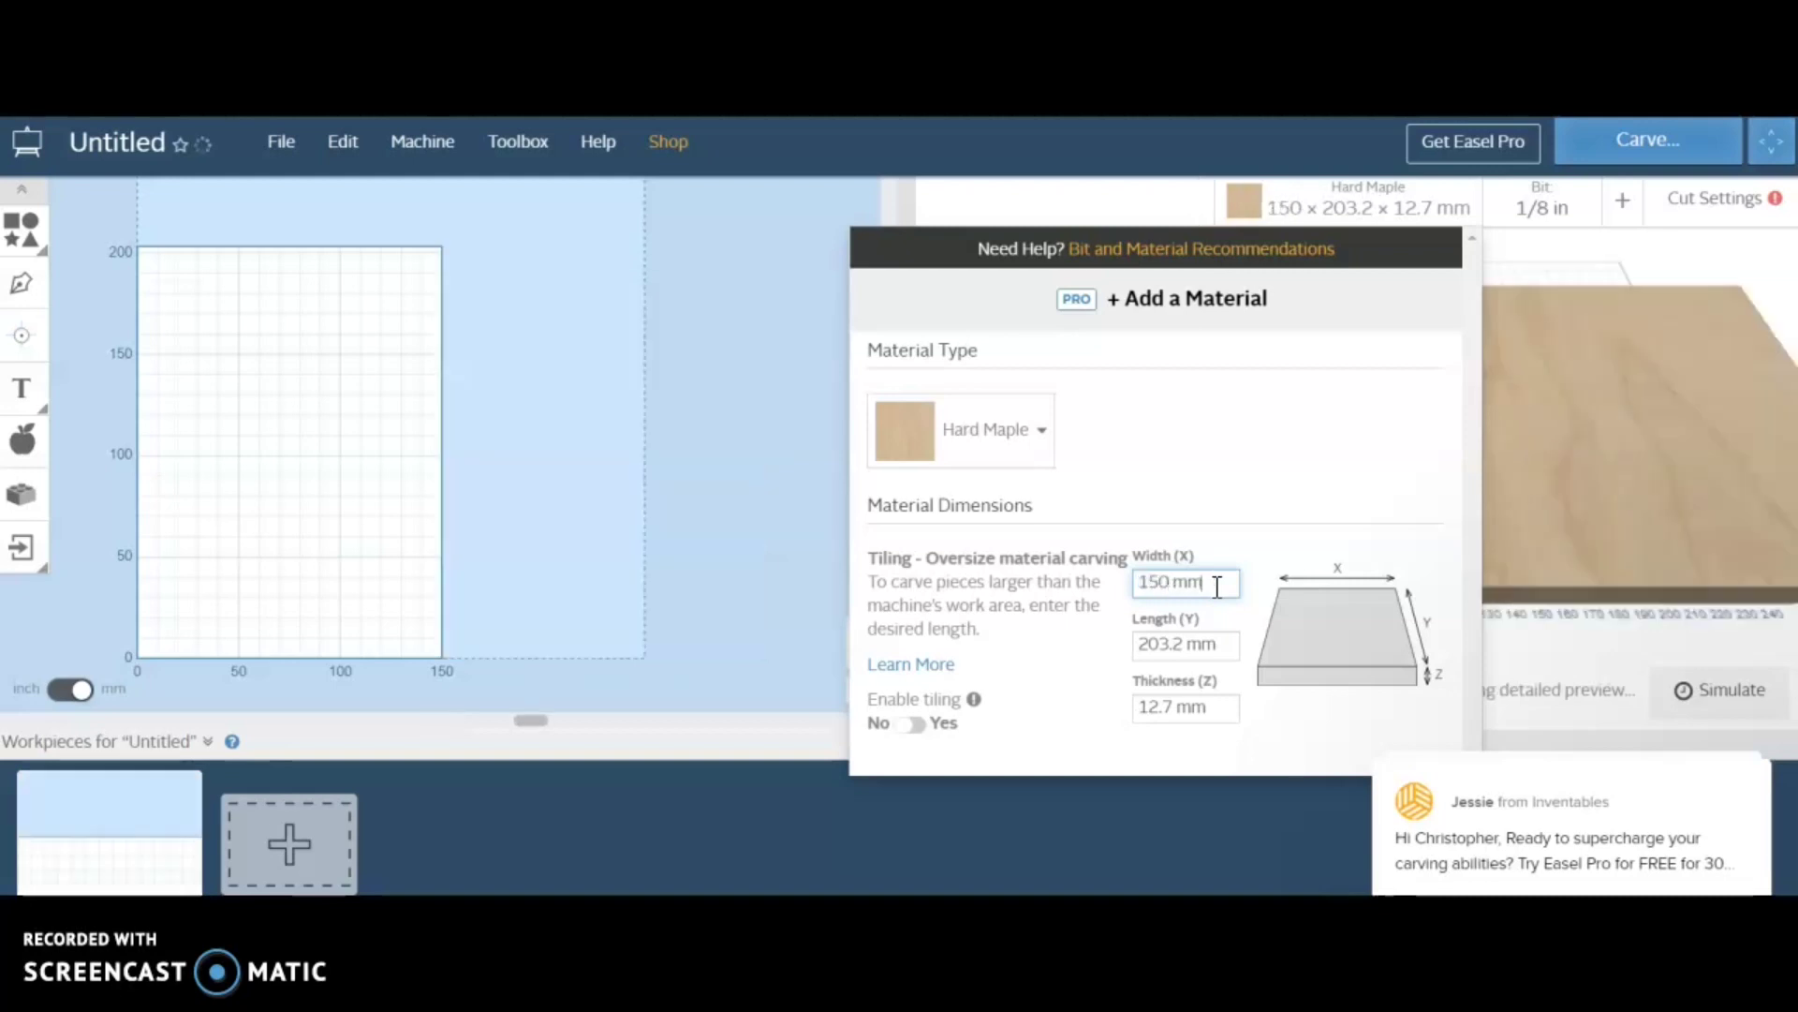
click(1188, 645)
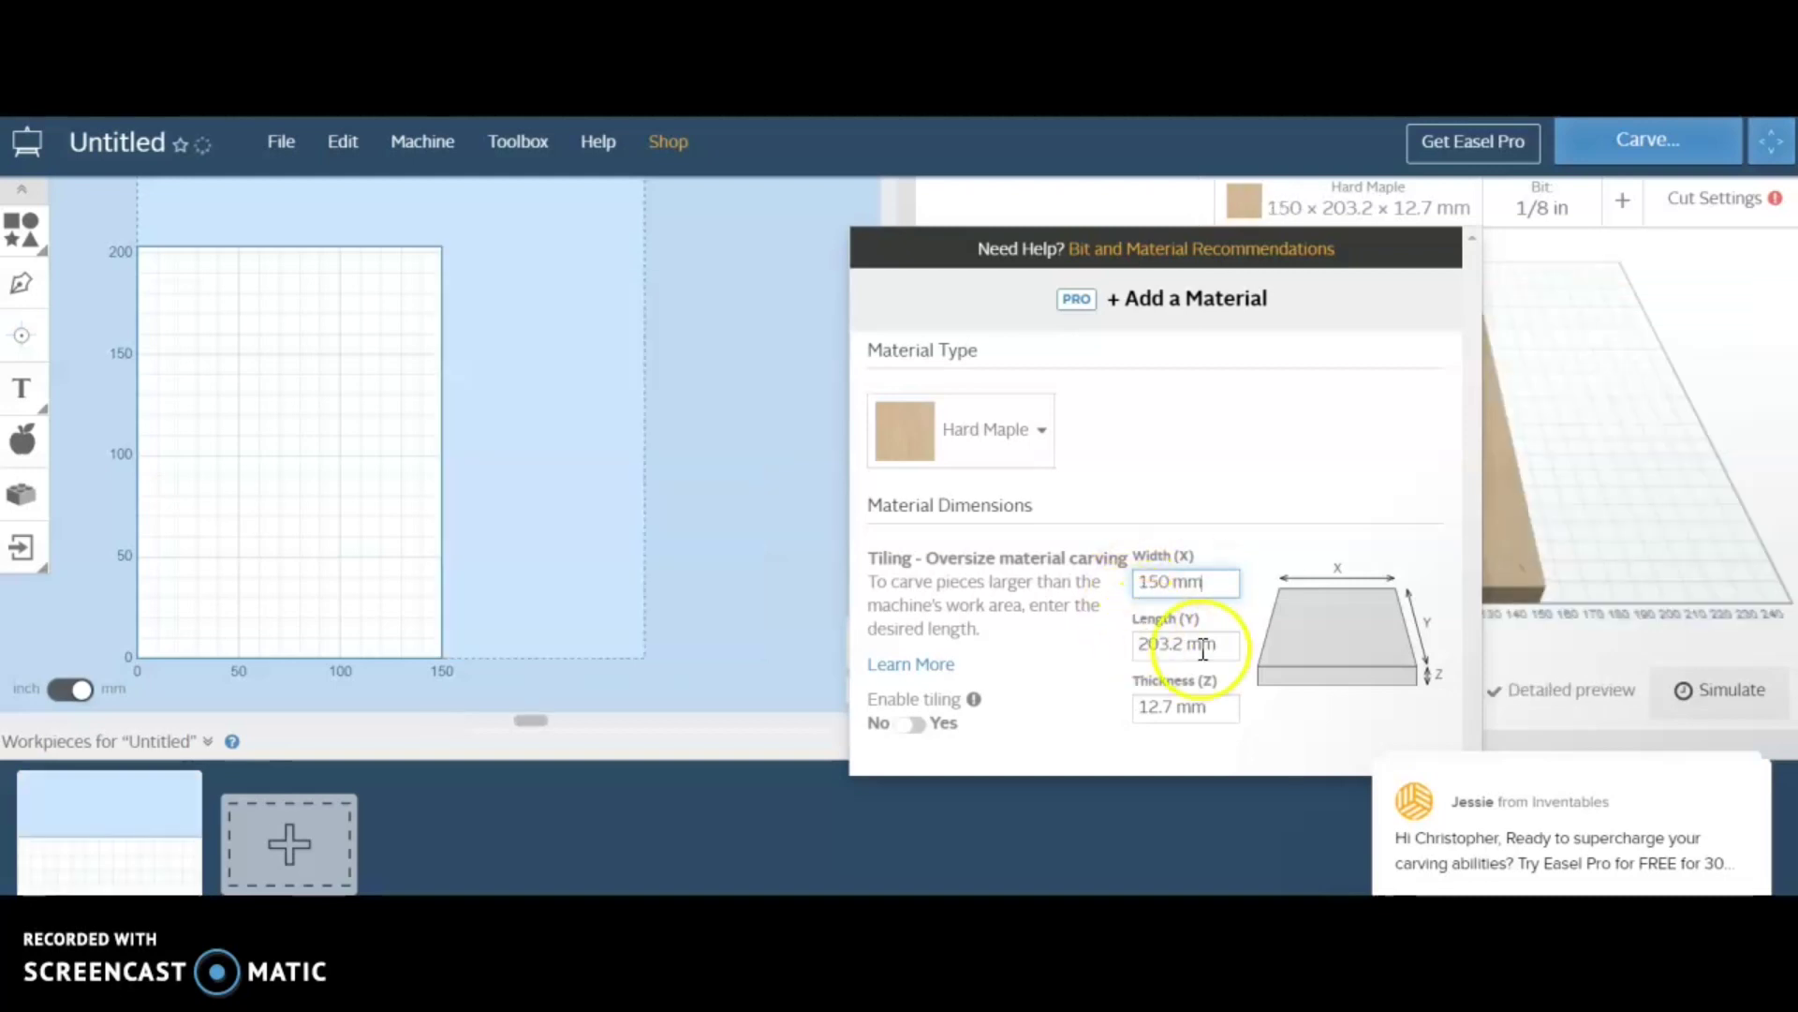
double_click(1157, 645)
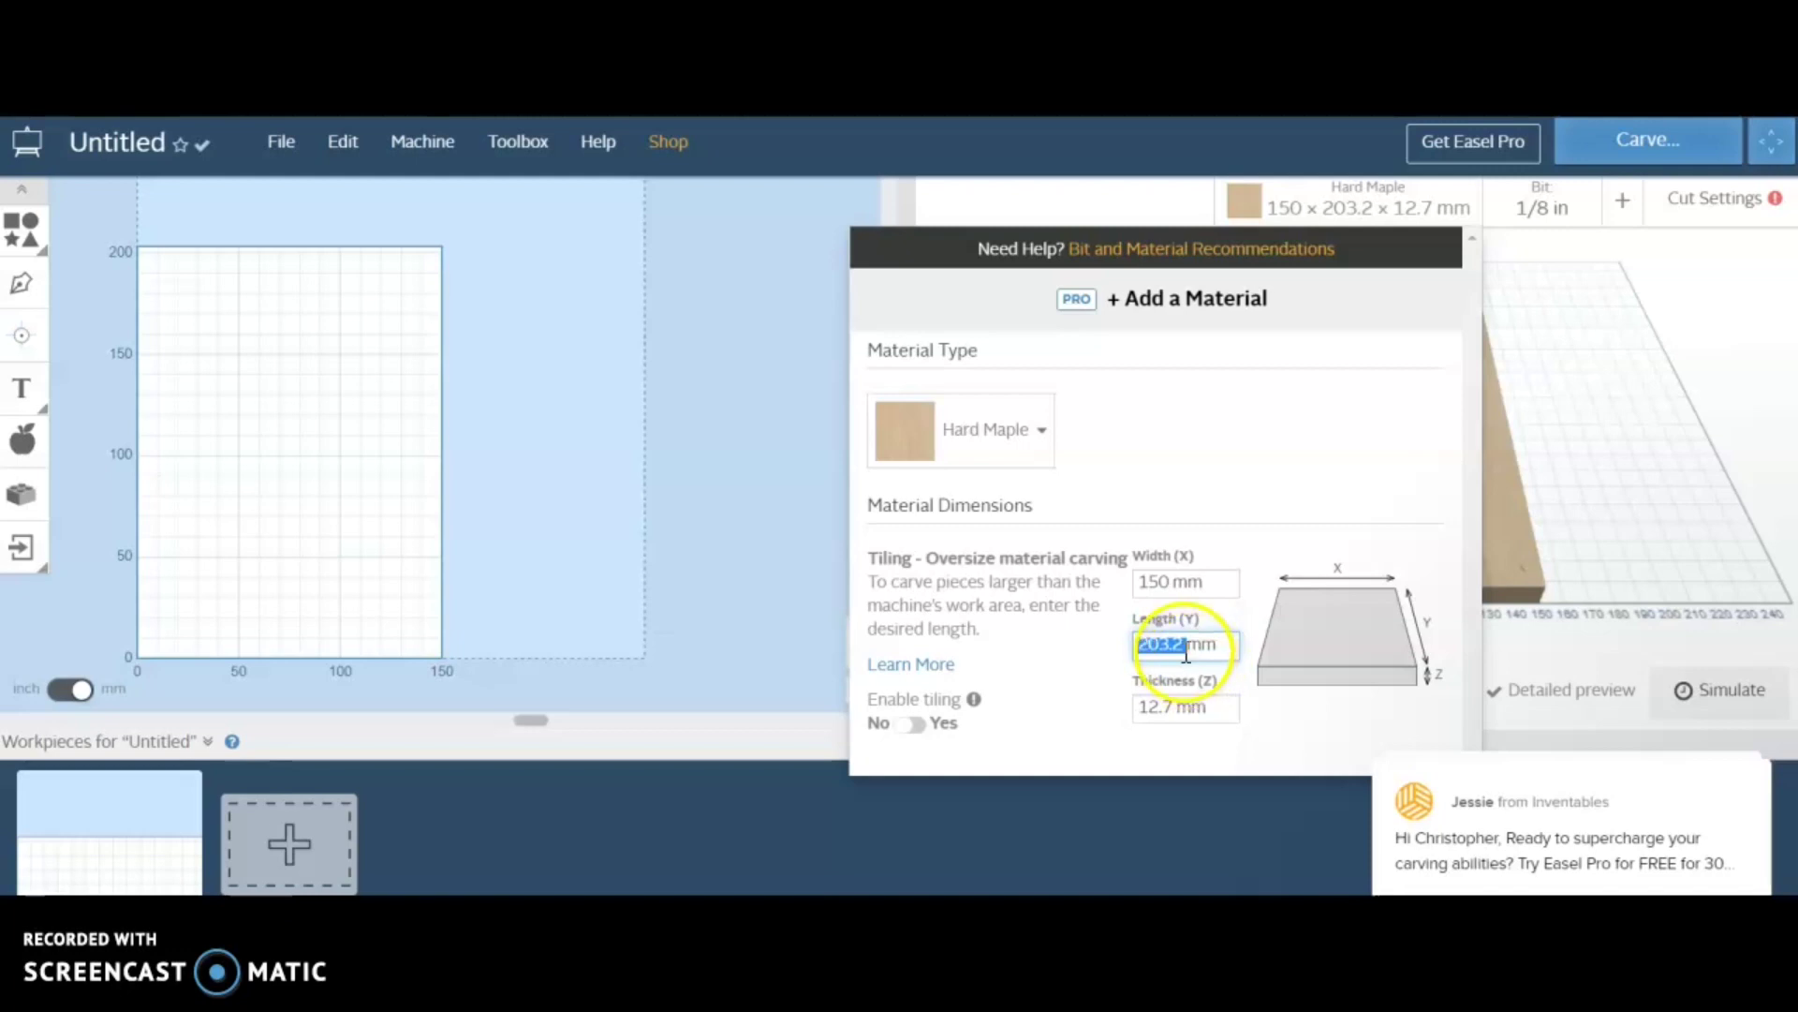
text(150)
Step: Correct the stock to 150 mm wide, 100 mm long and 21 mm thick
double_click(1149, 585)
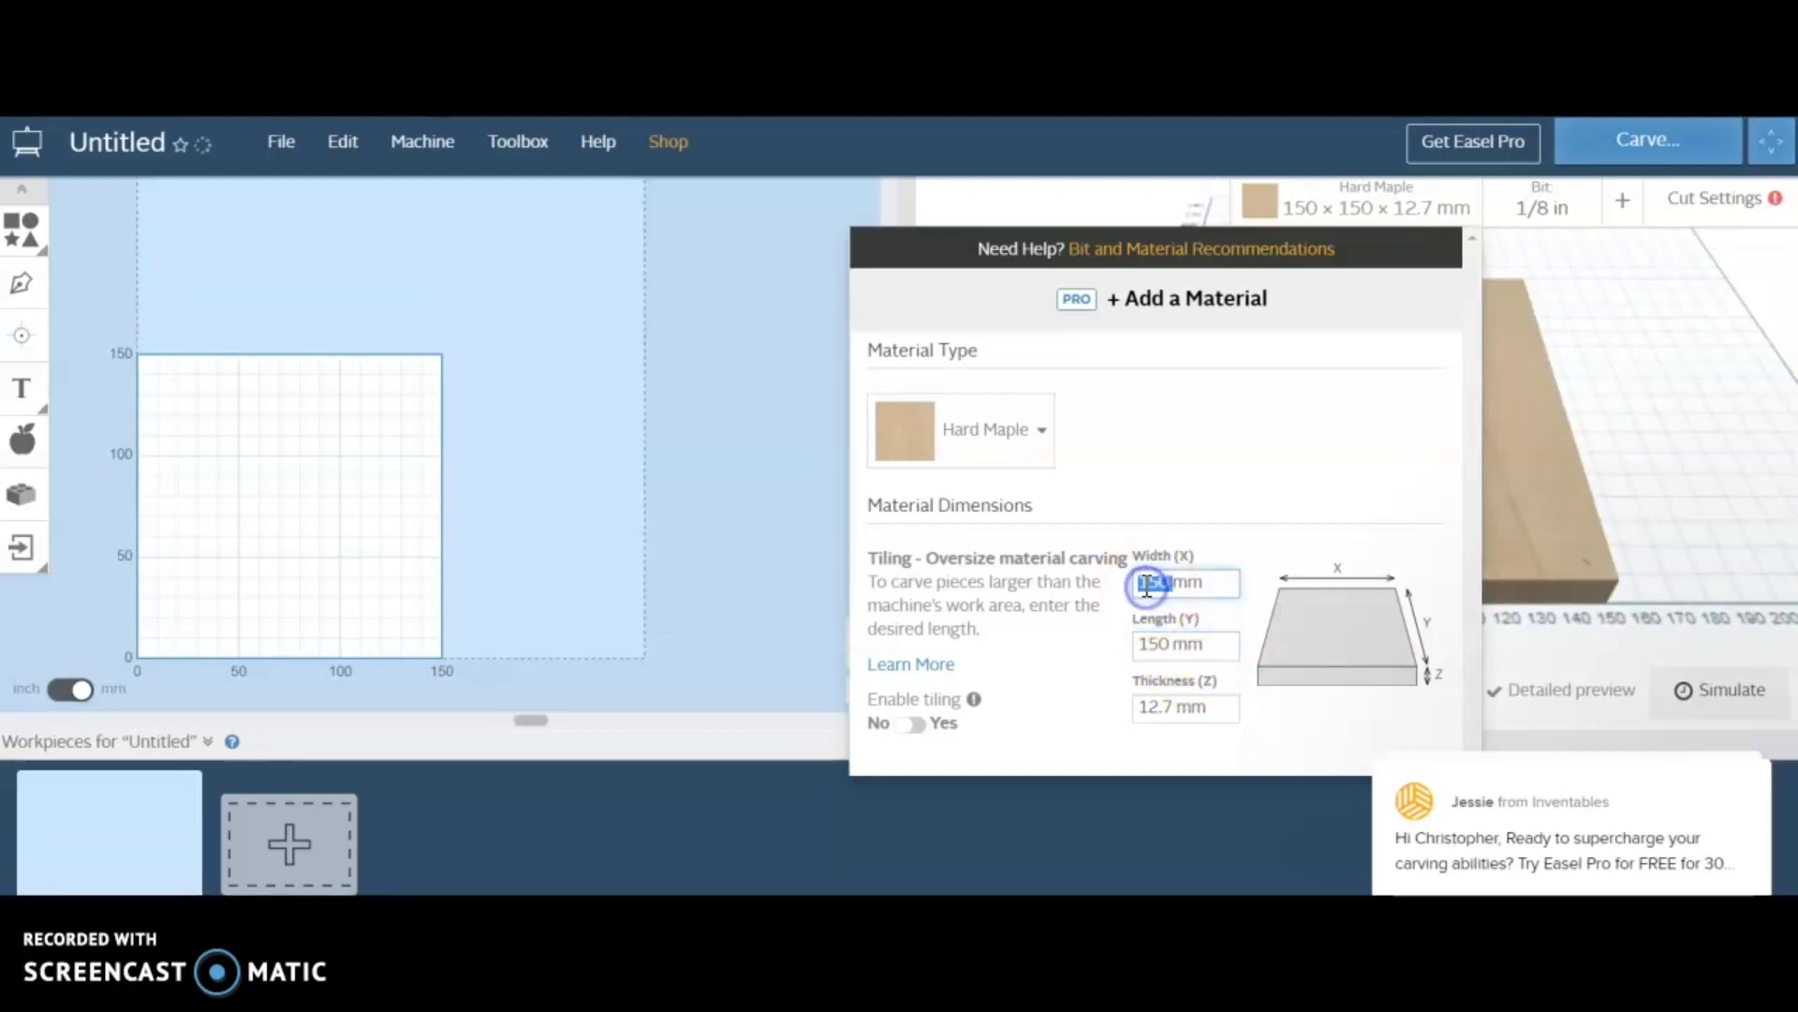
text(100)
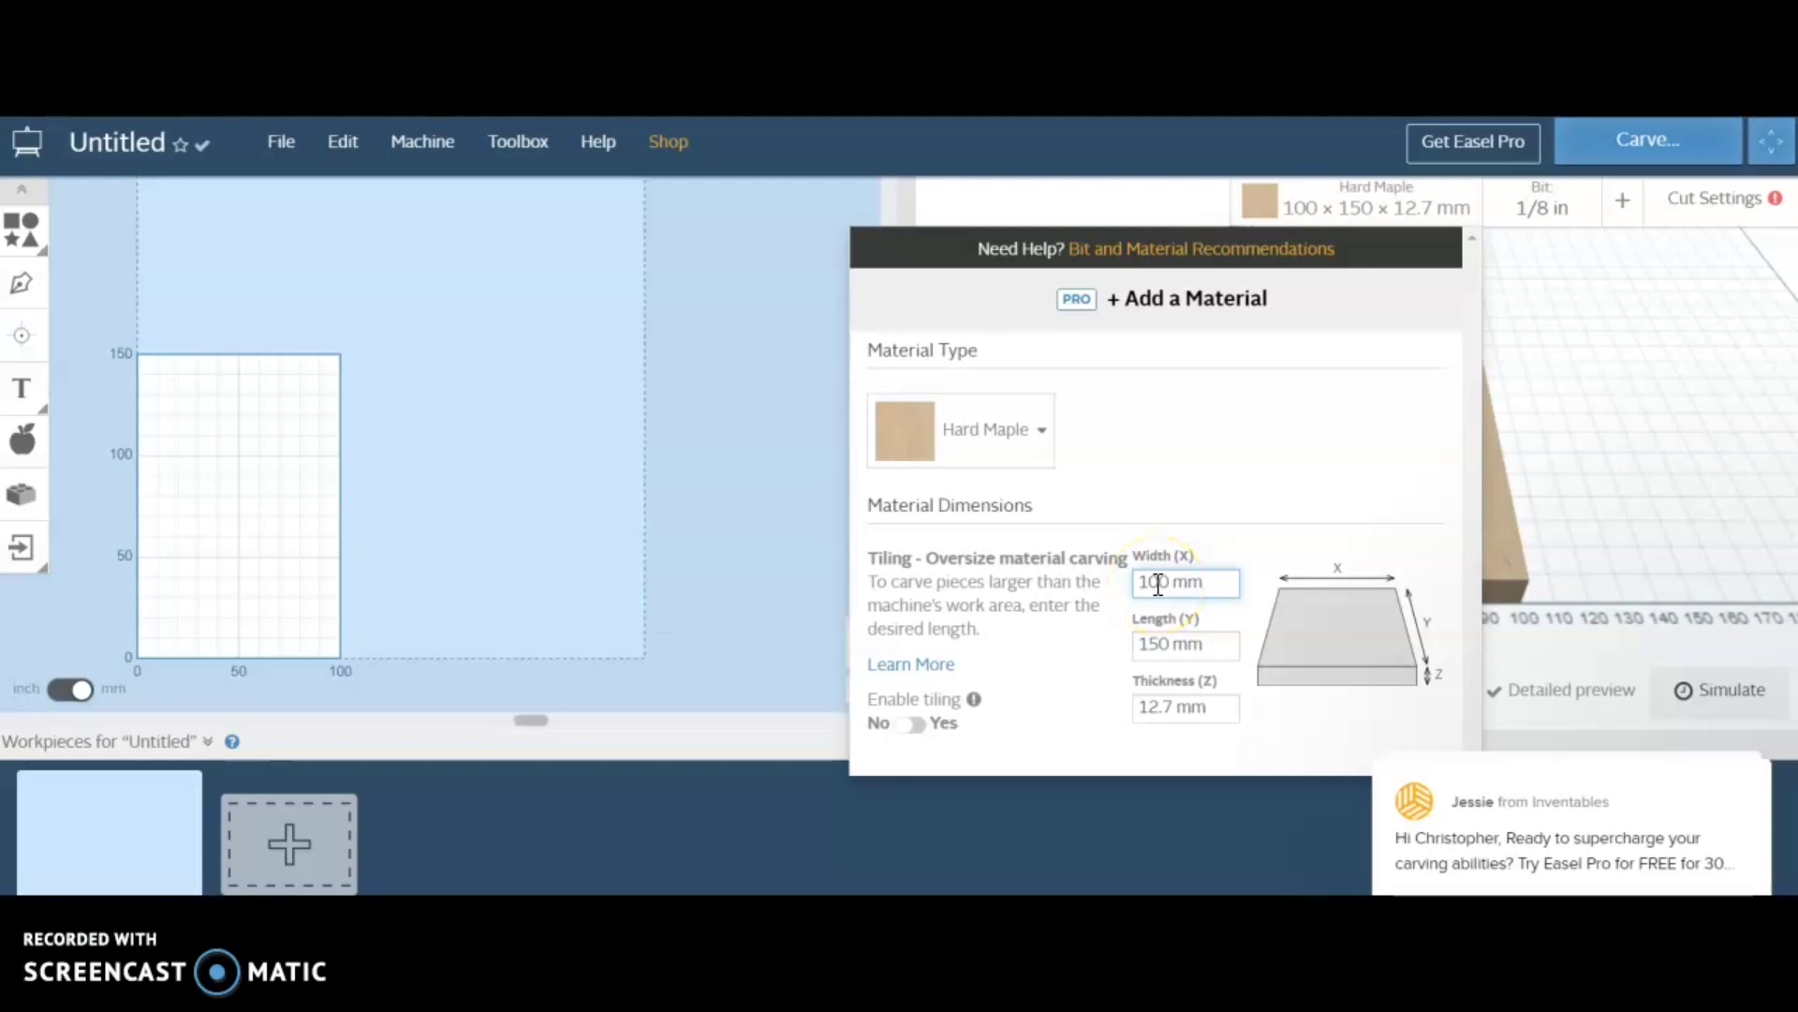
double_click(1154, 644)
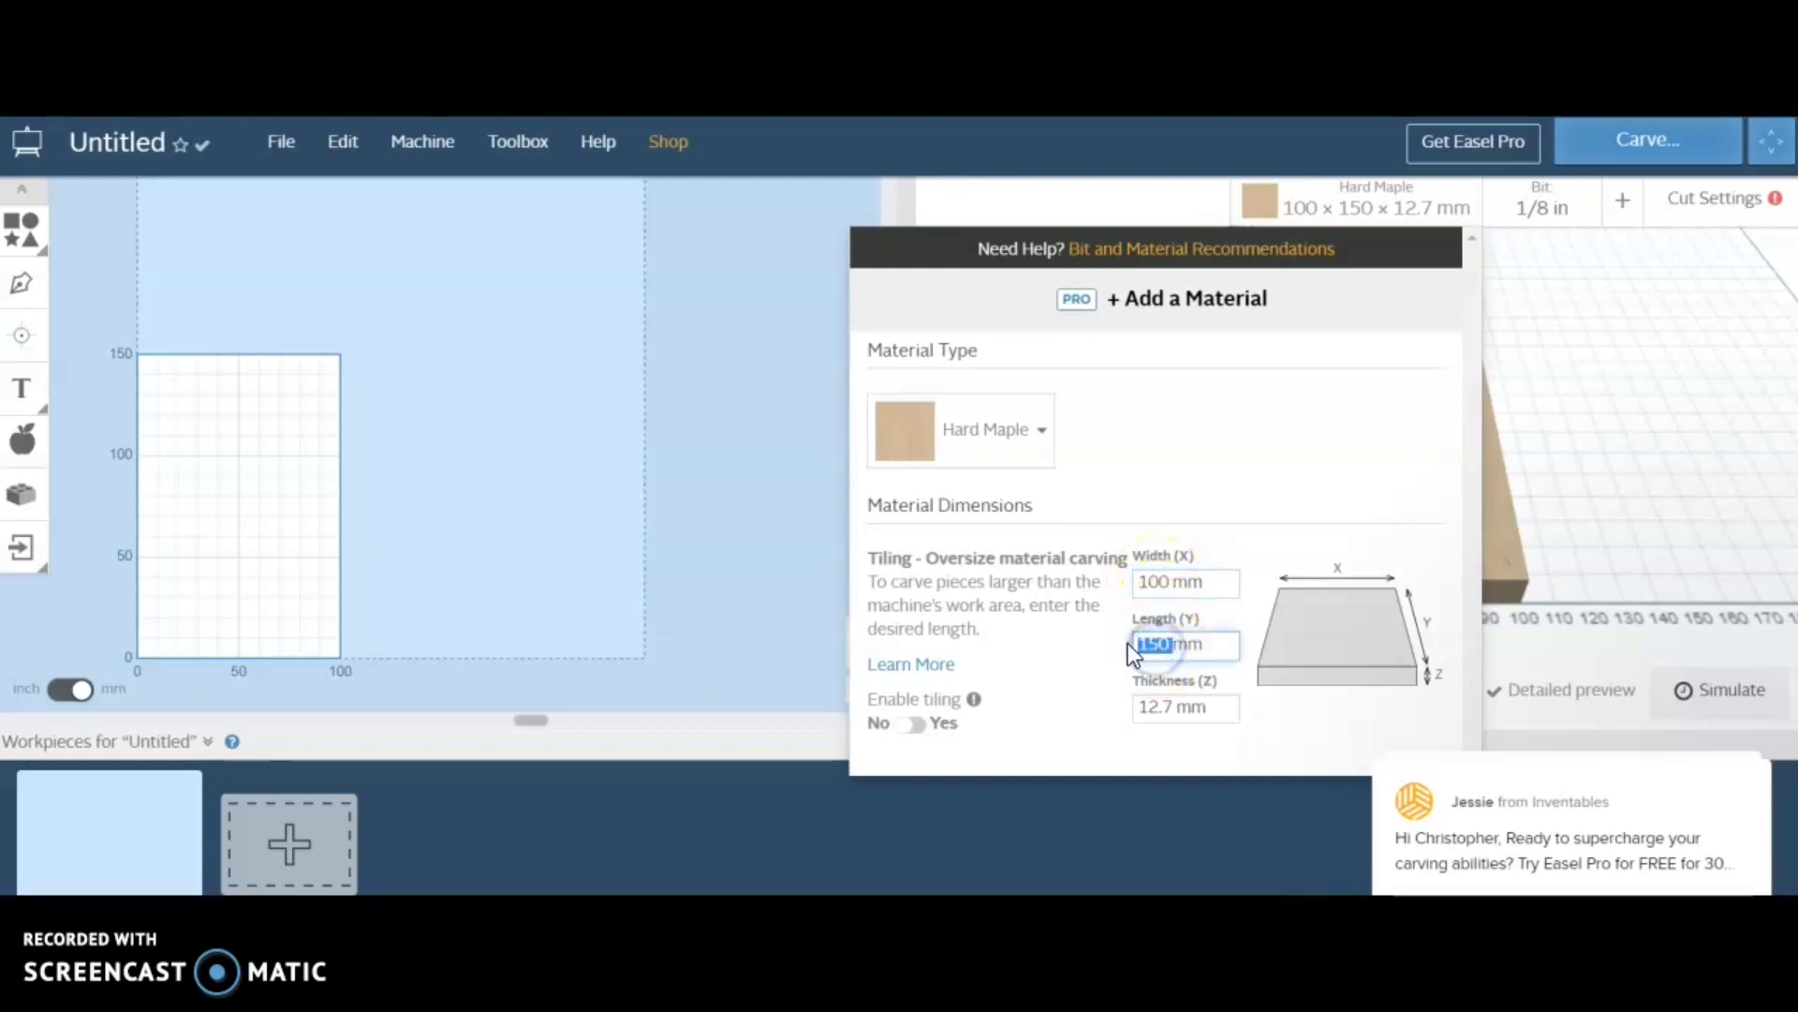
text(100)
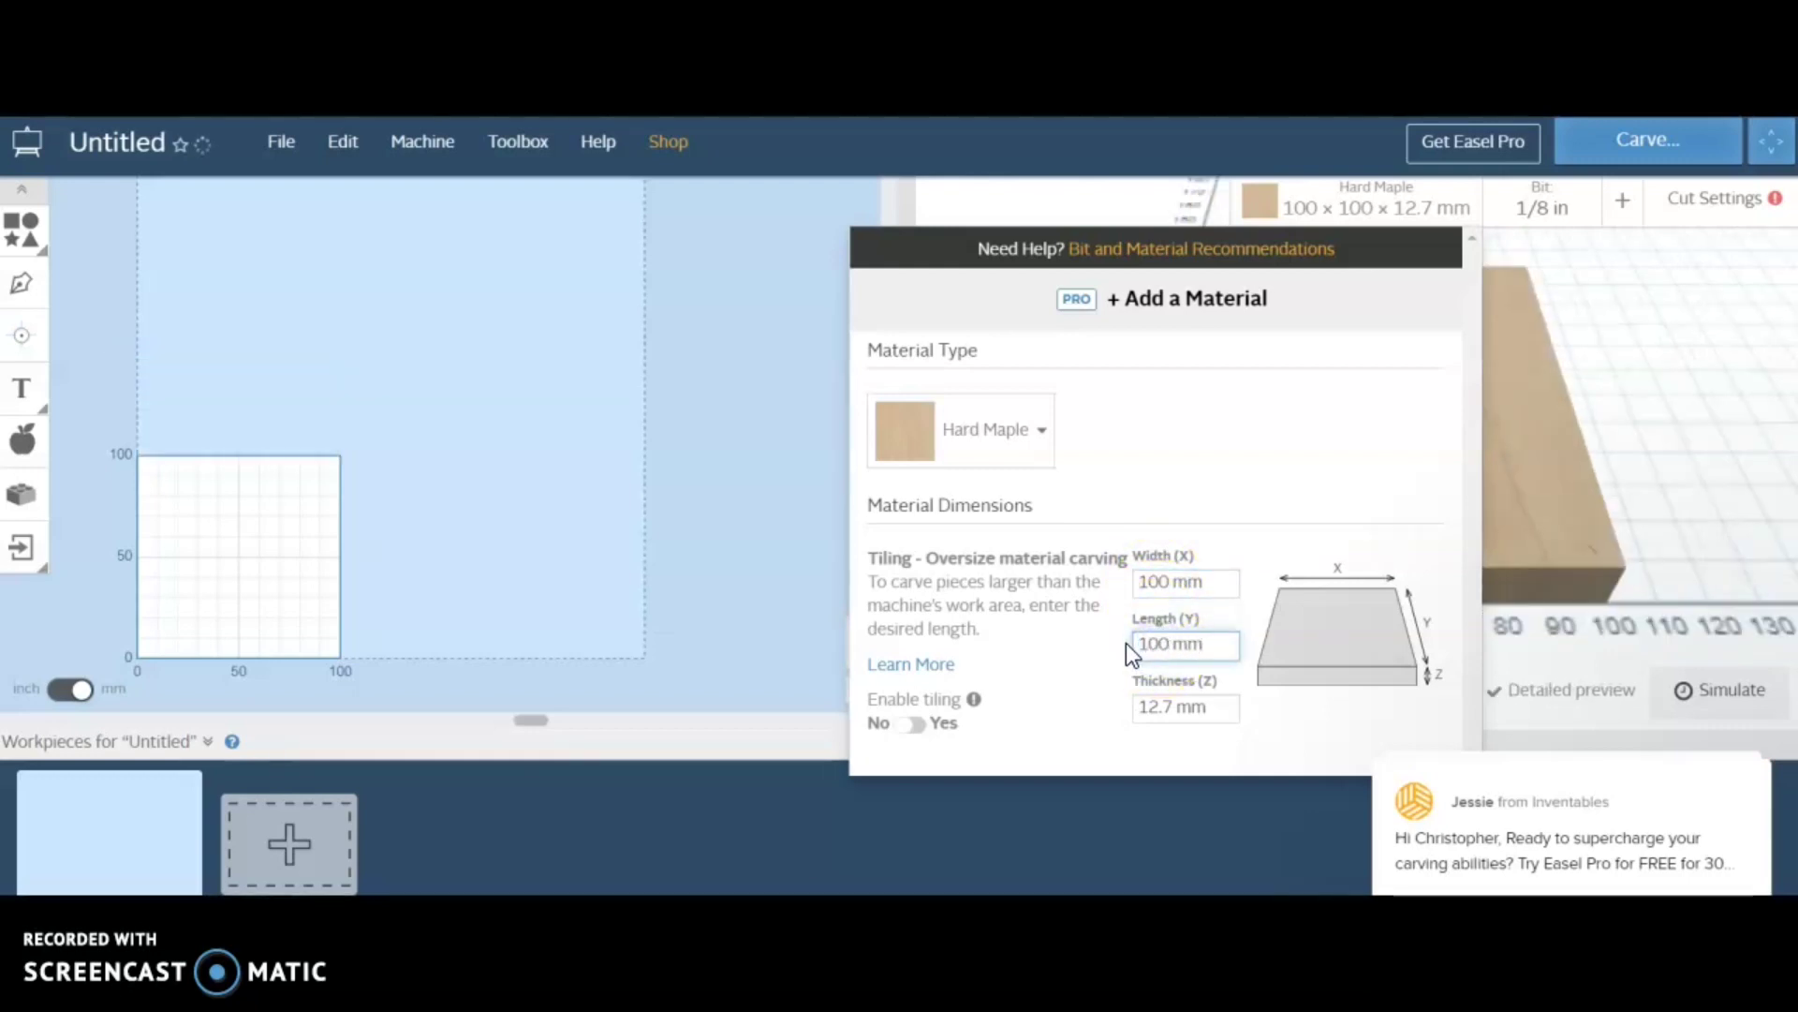
click(1150, 582)
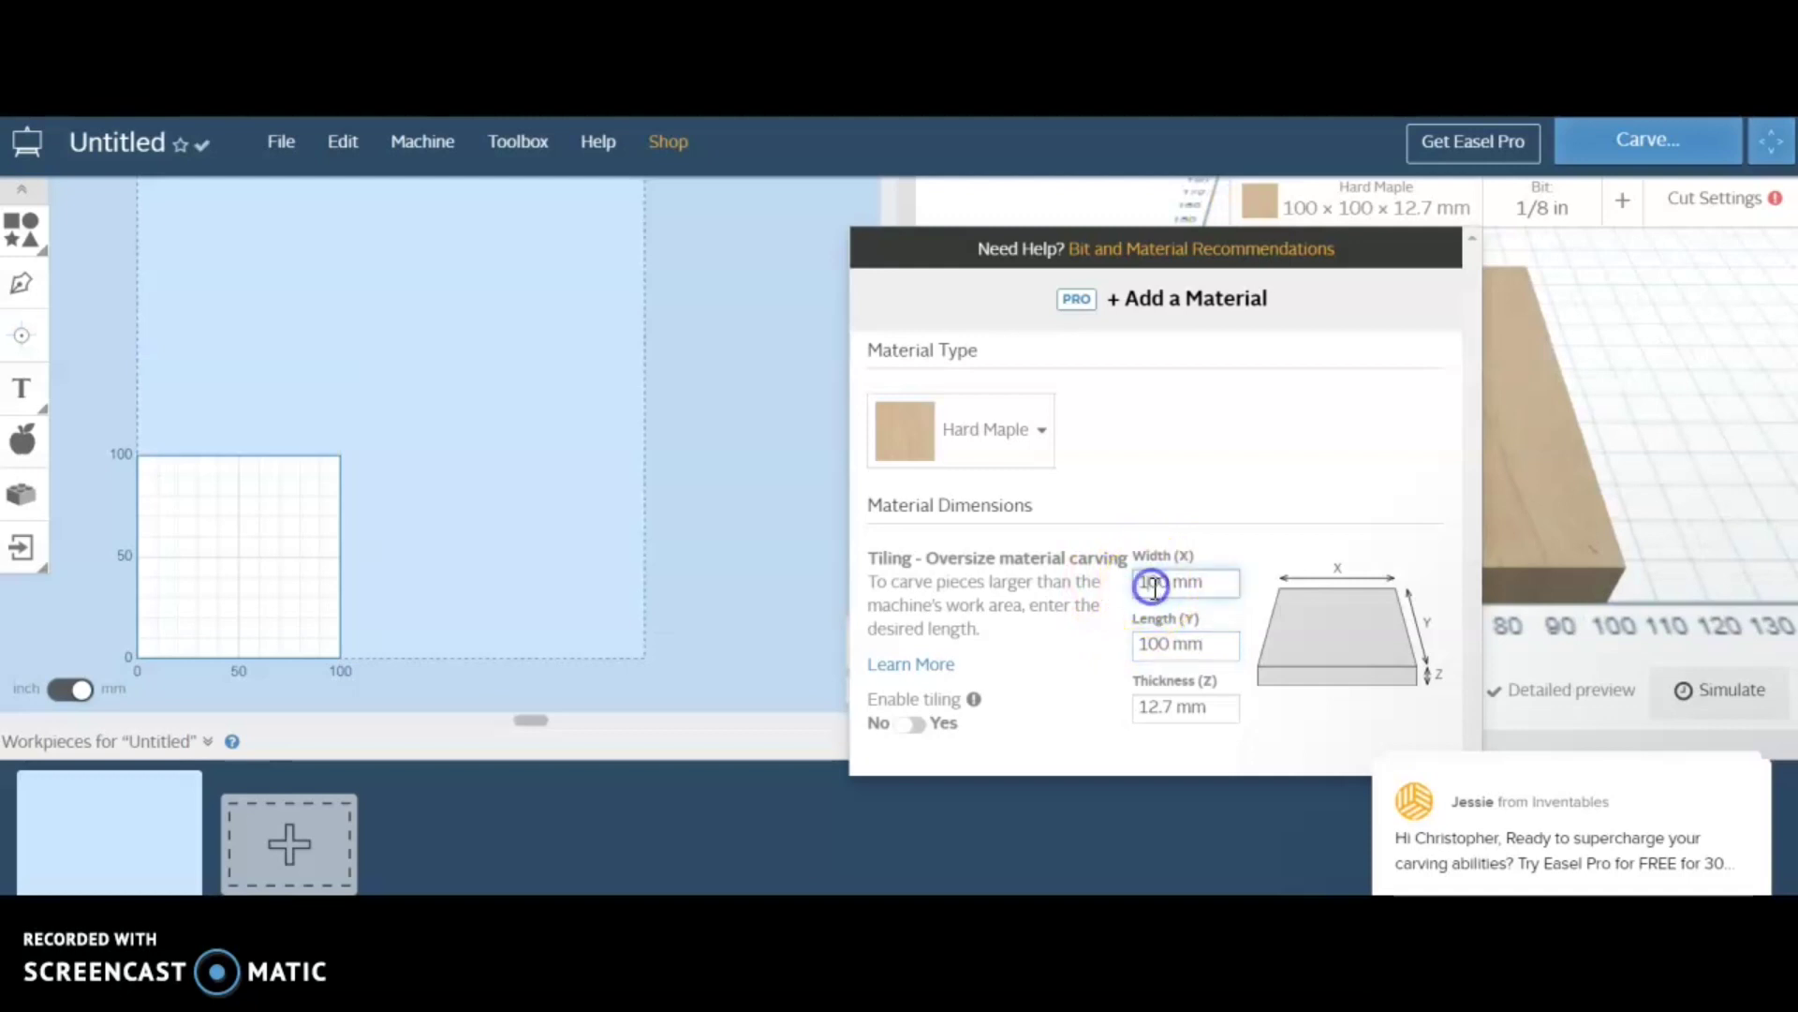
double_click(1162, 584)
text(150)
click(1157, 717)
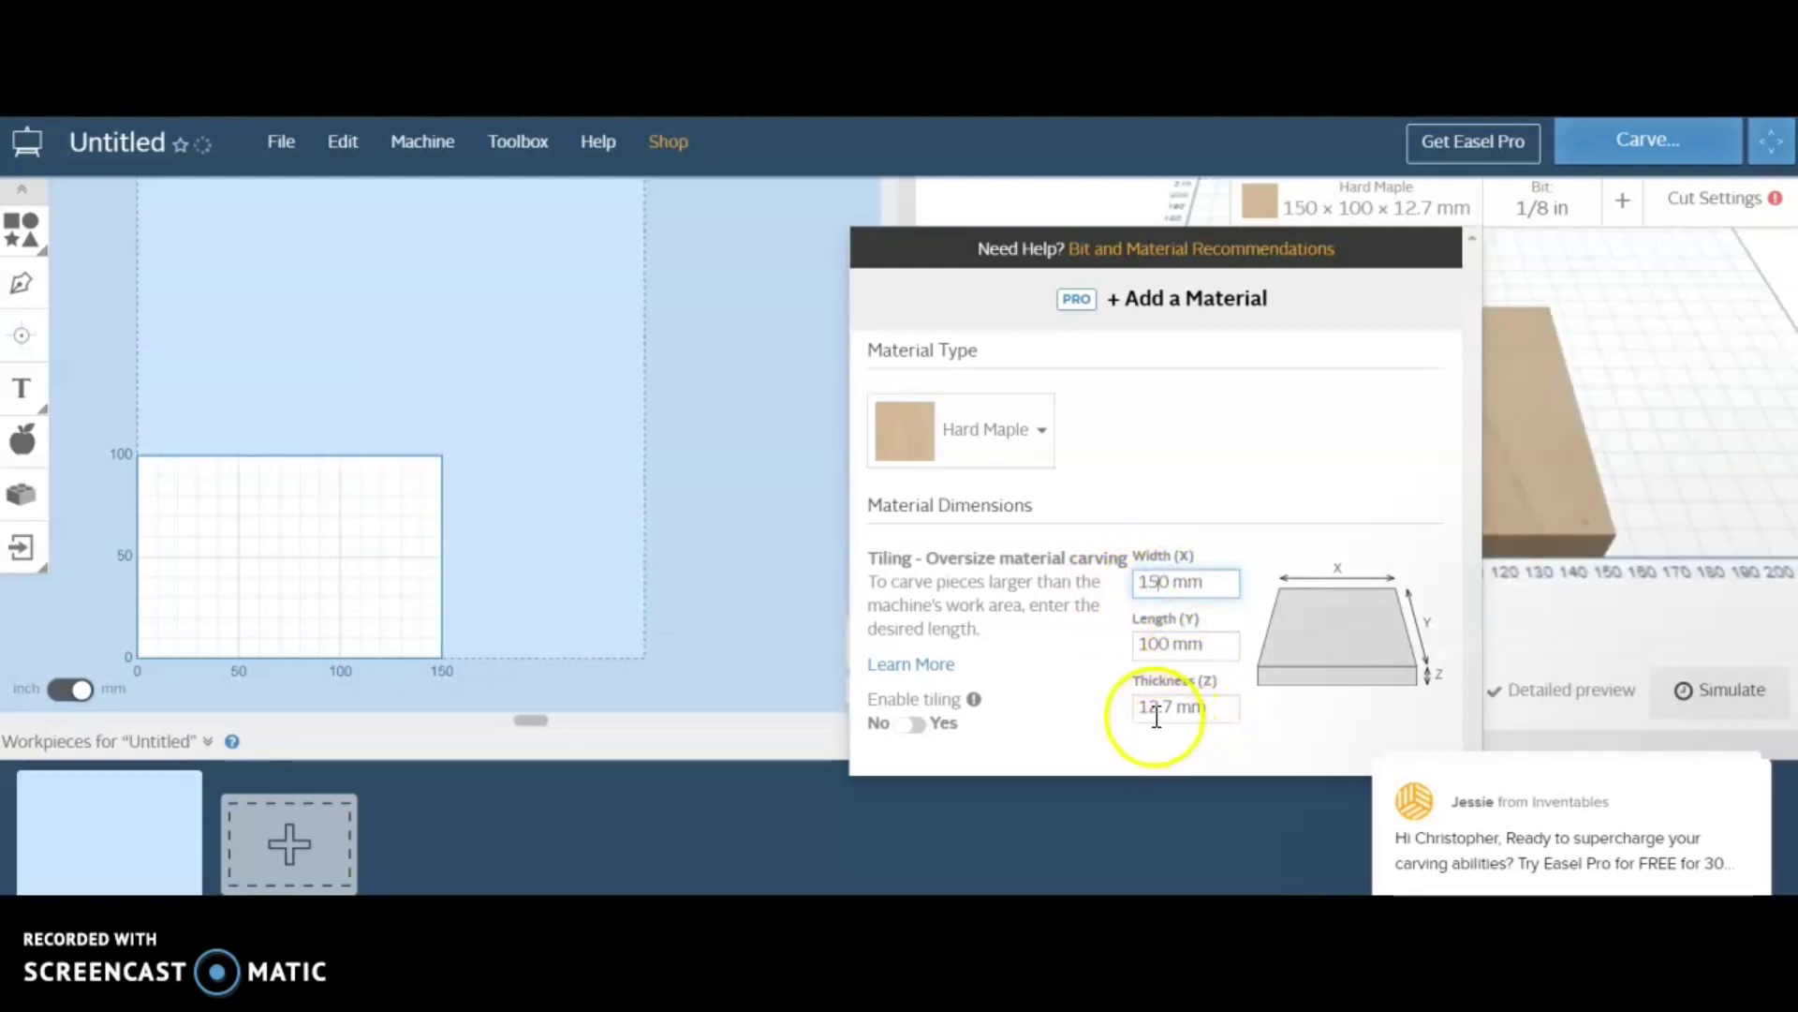
double_click(1157, 710)
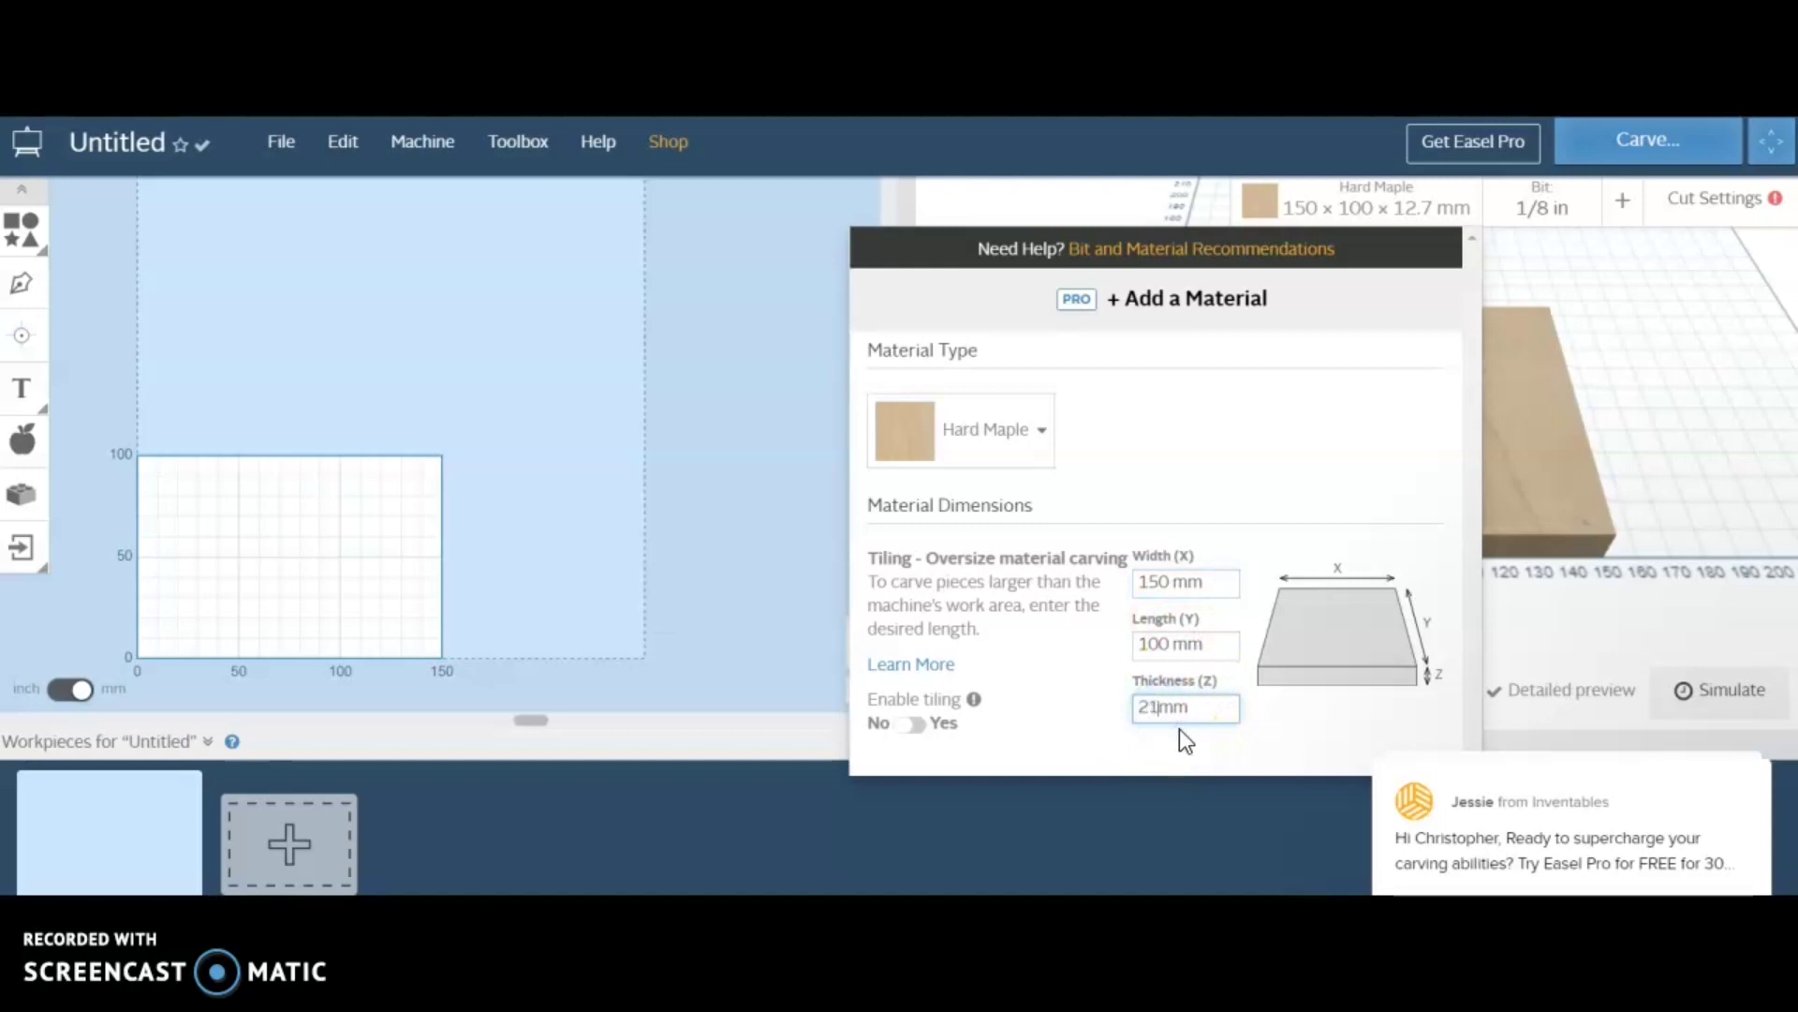
click(1148, 718)
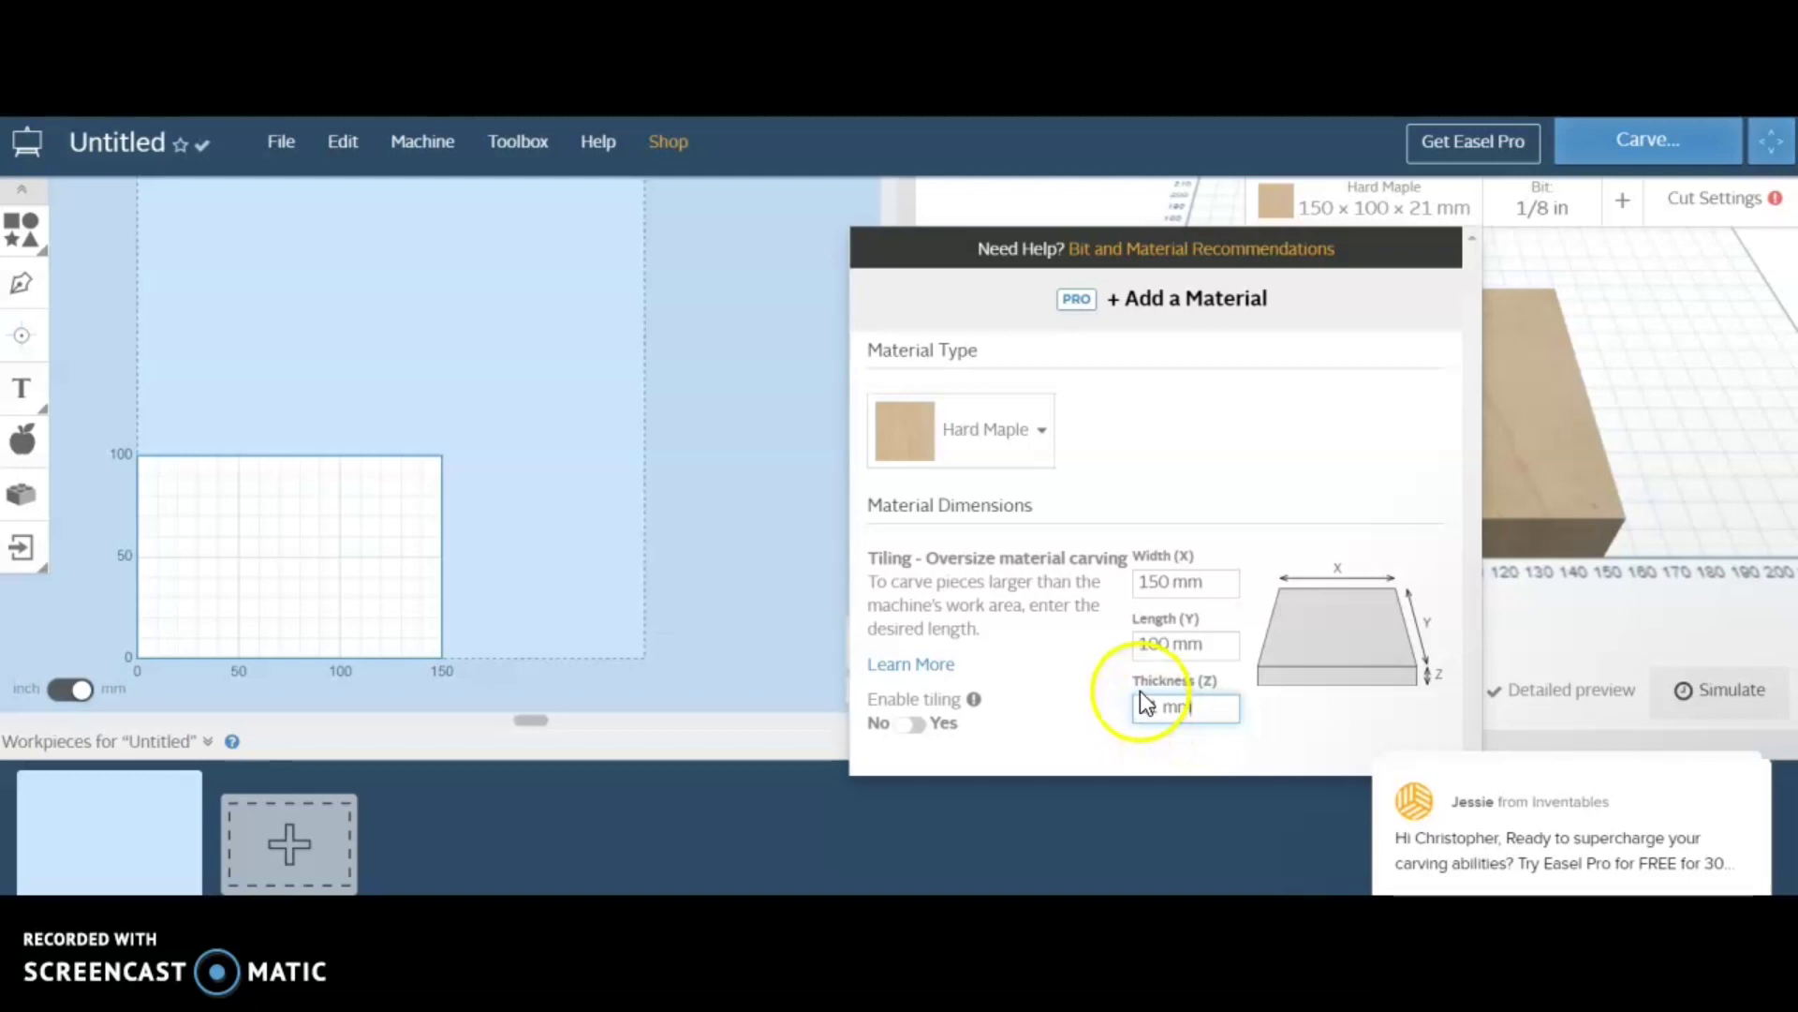
Step: Close the material panel, orbit the maple preview and show the SVG, G-code, Image Trace and DXF import choices
click(1513, 370)
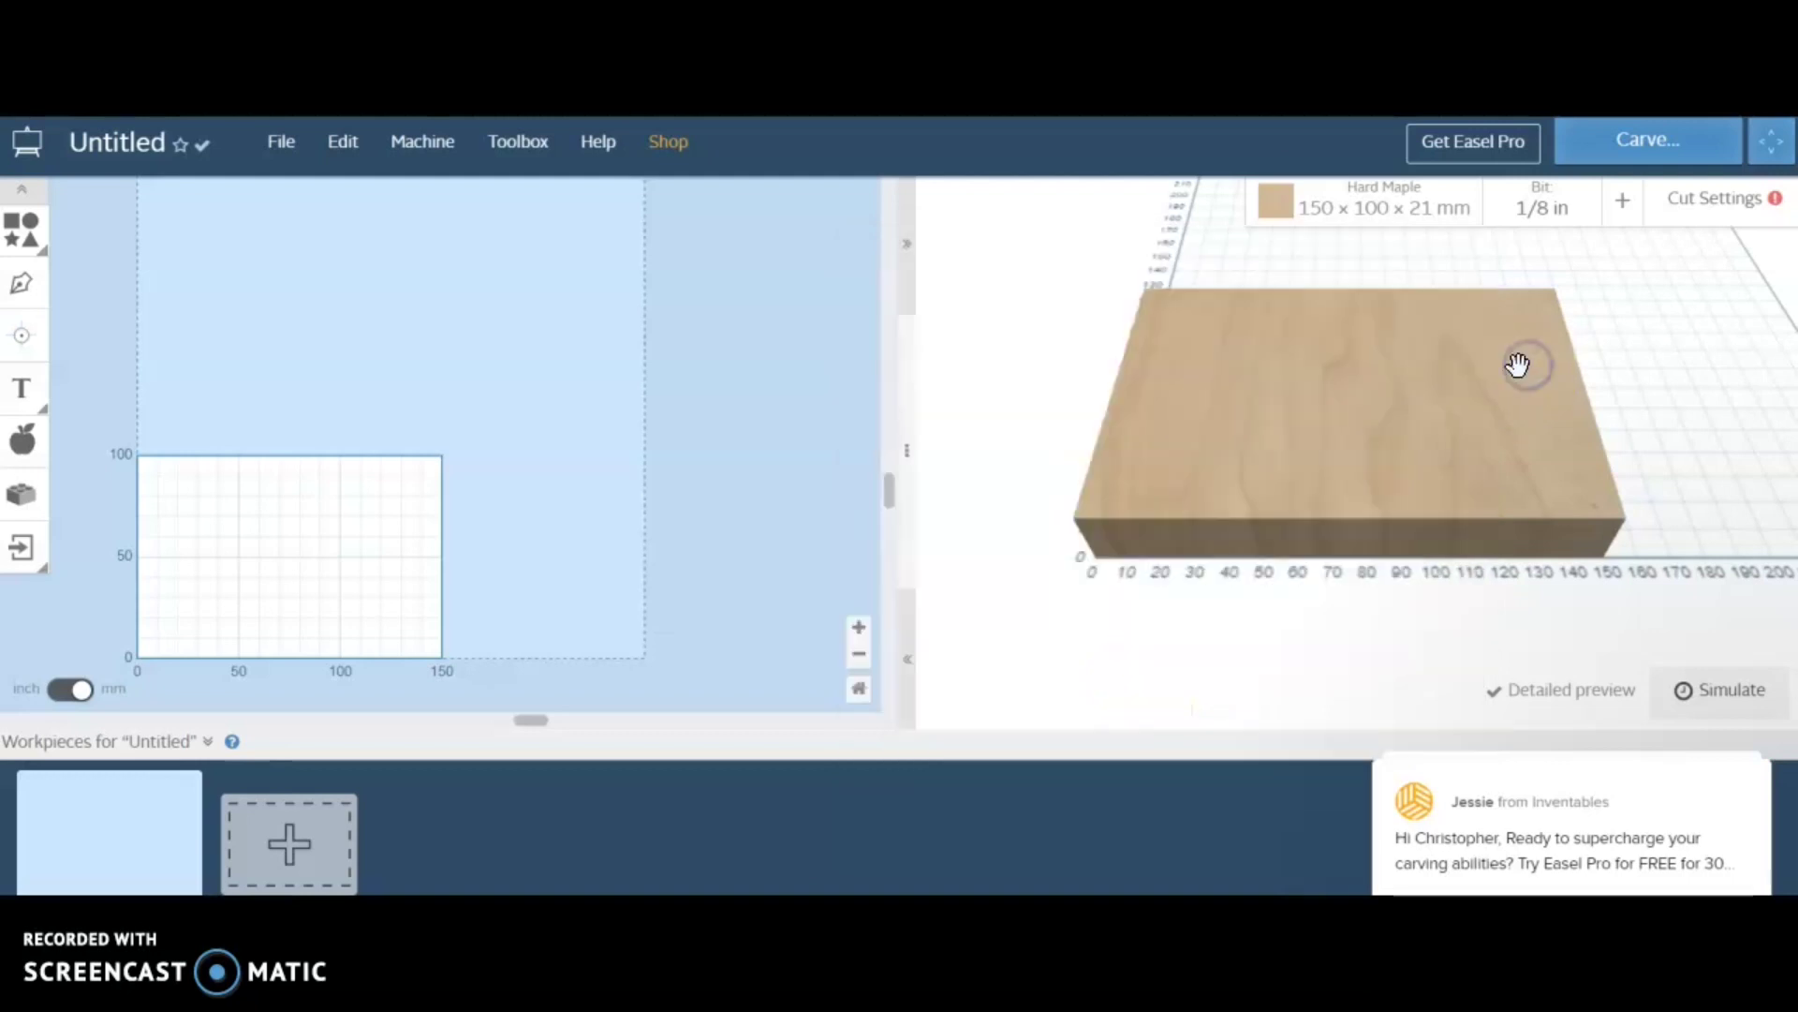
drag(1445, 409, 1441, 475)
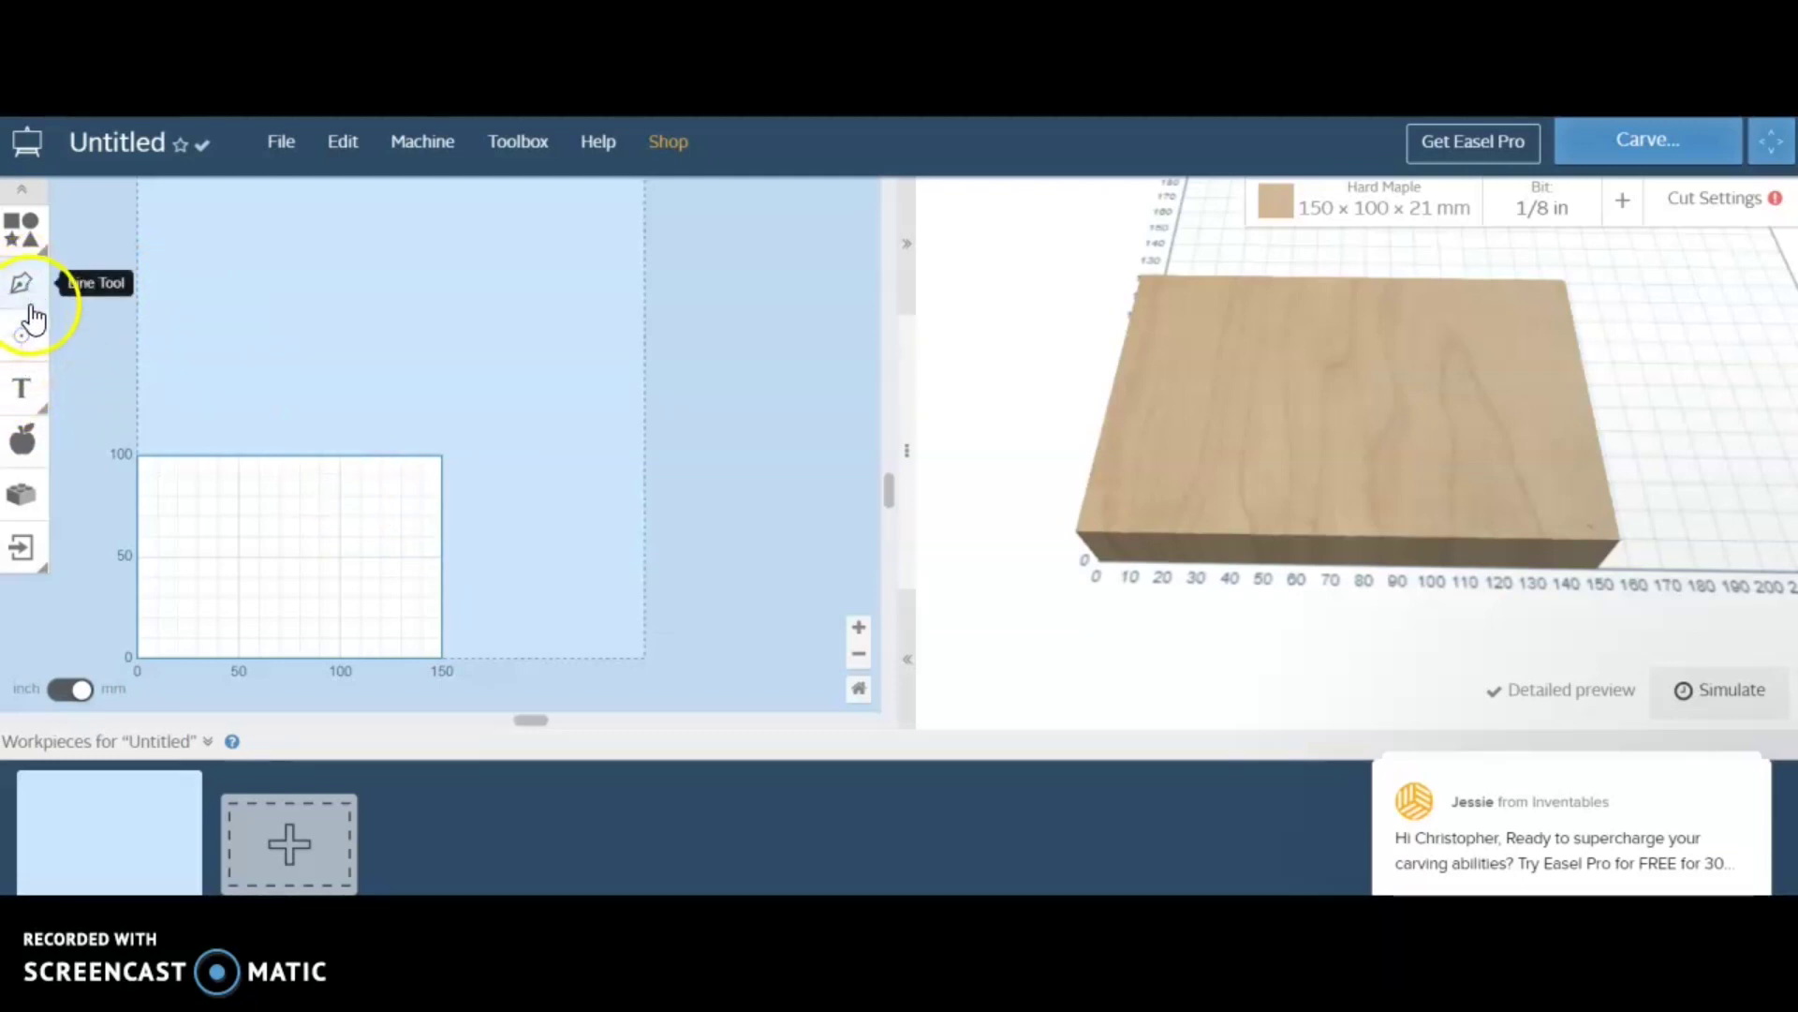
click(23, 547)
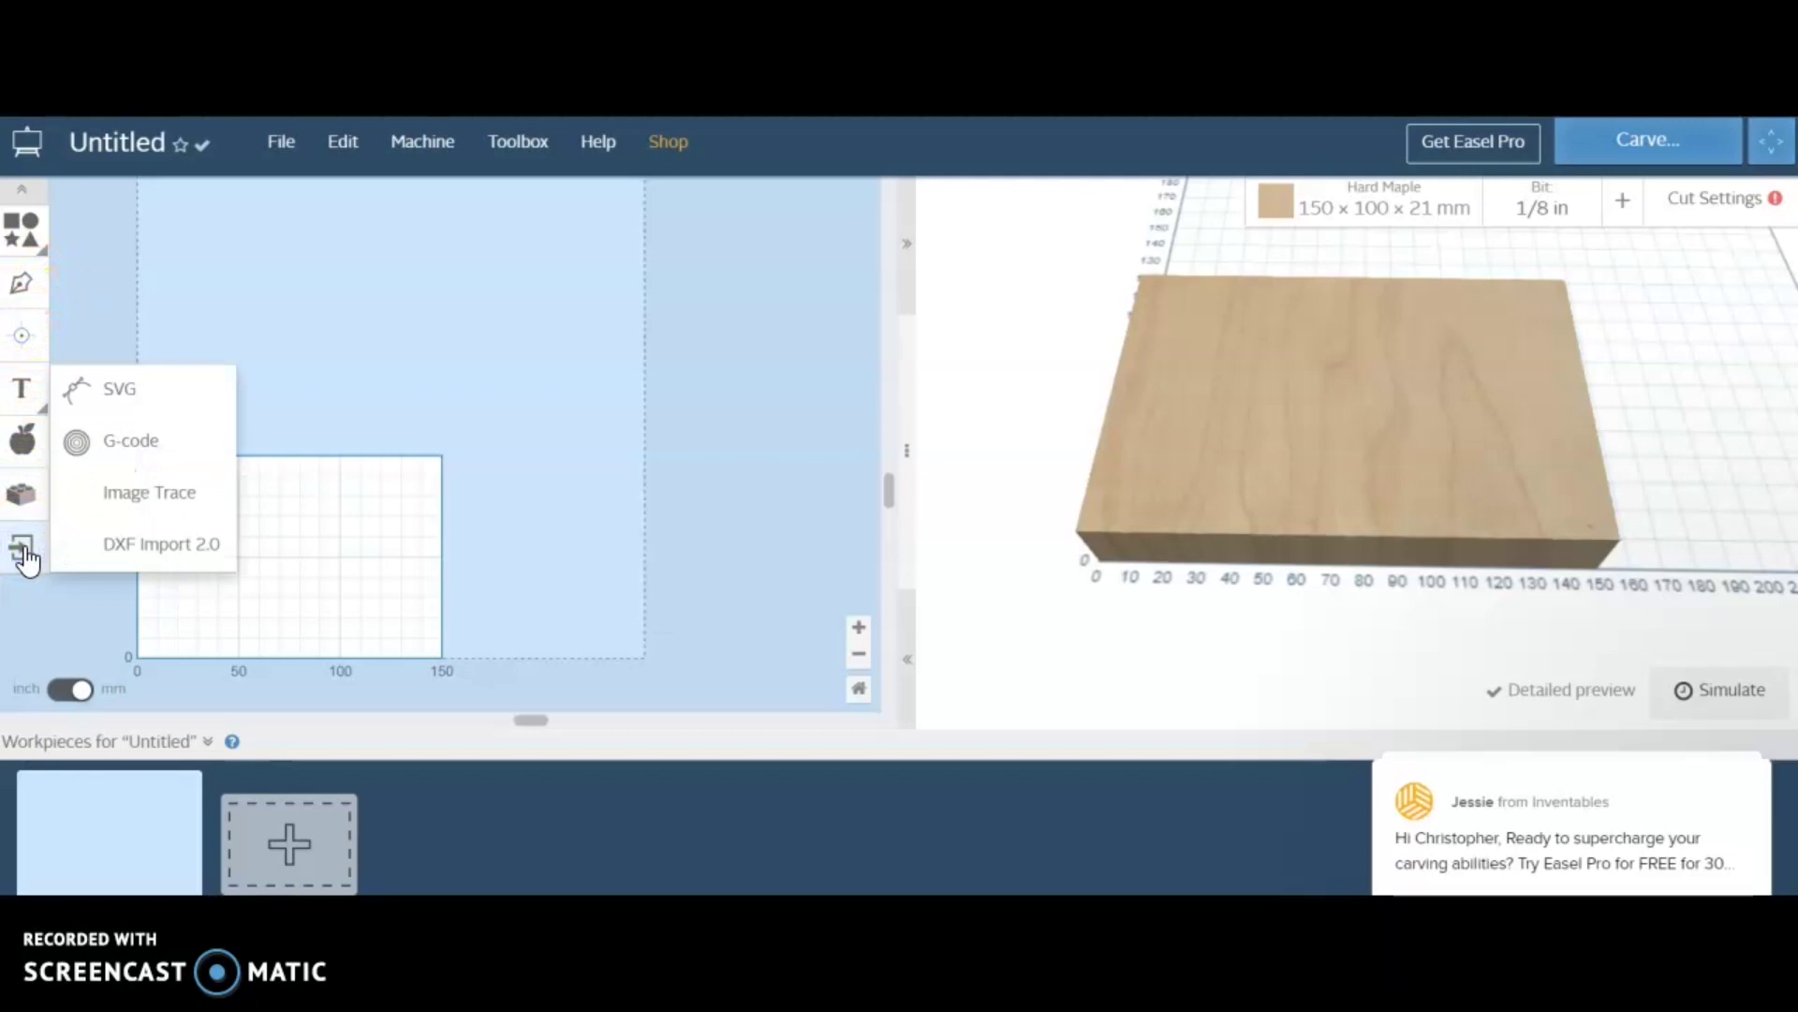
Step: Upload the drip-letter image File_001.jpeg into Image Trace
click(166, 508)
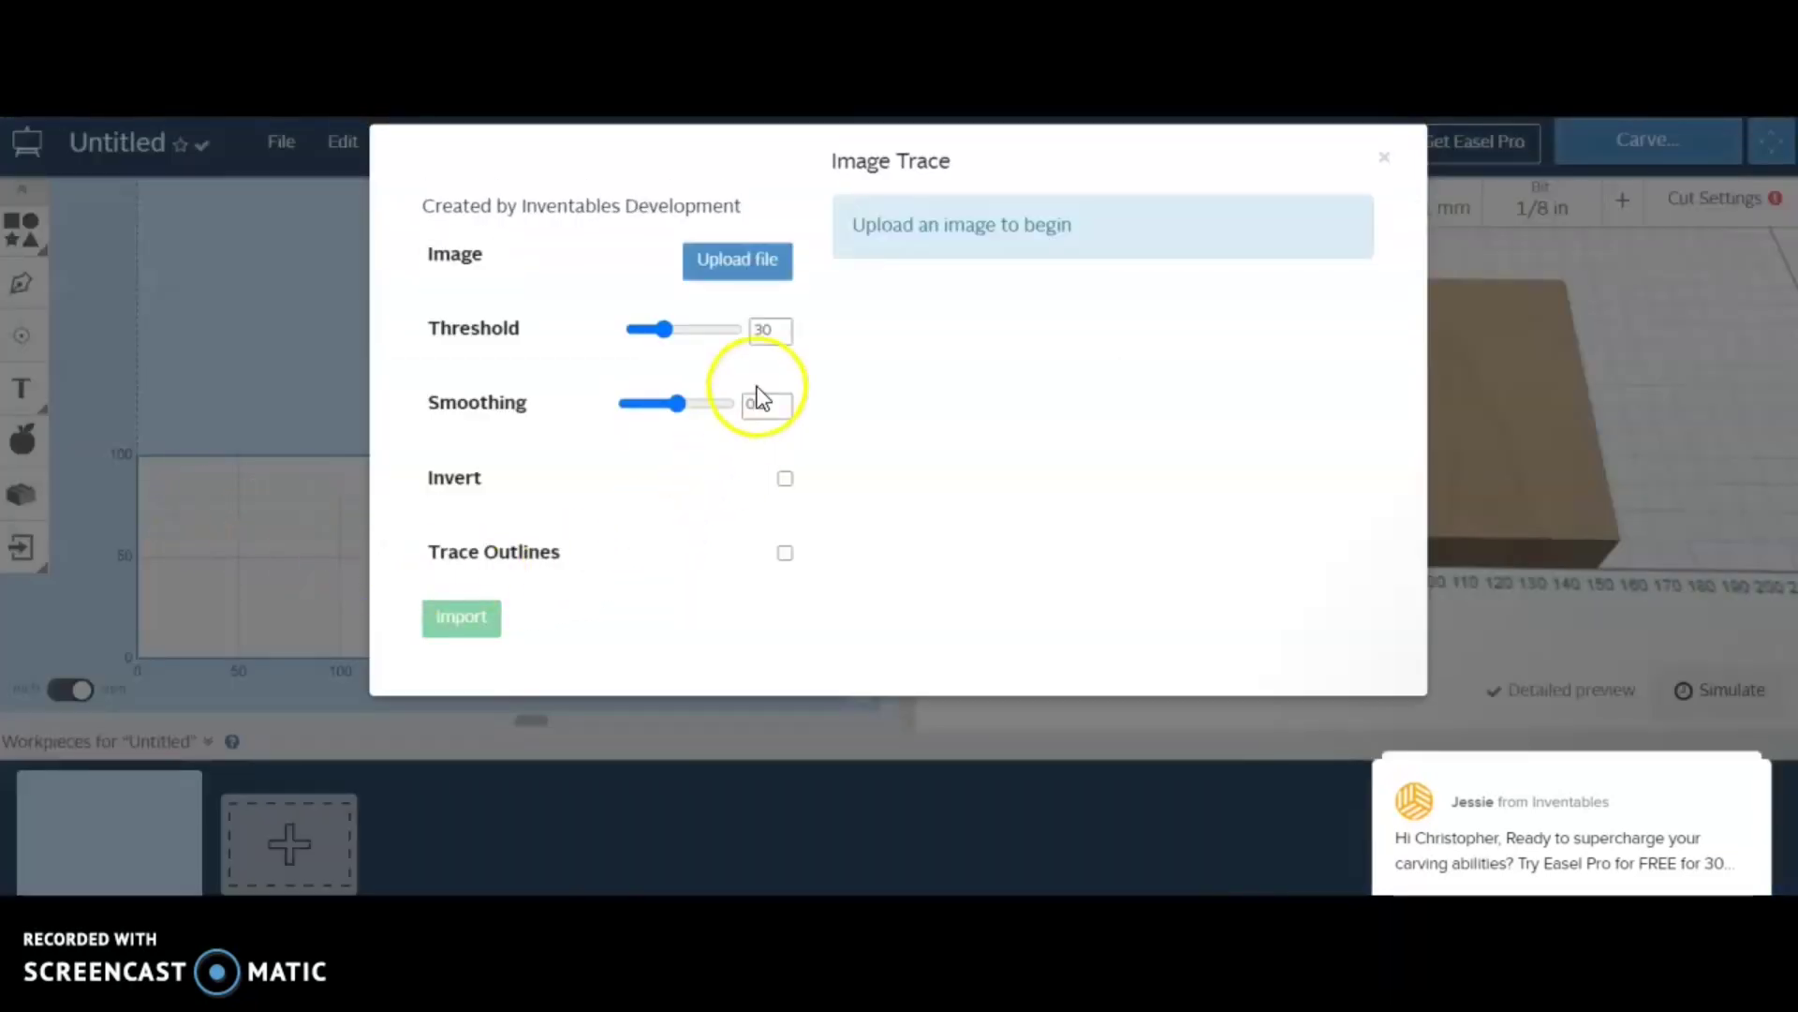
click(773, 273)
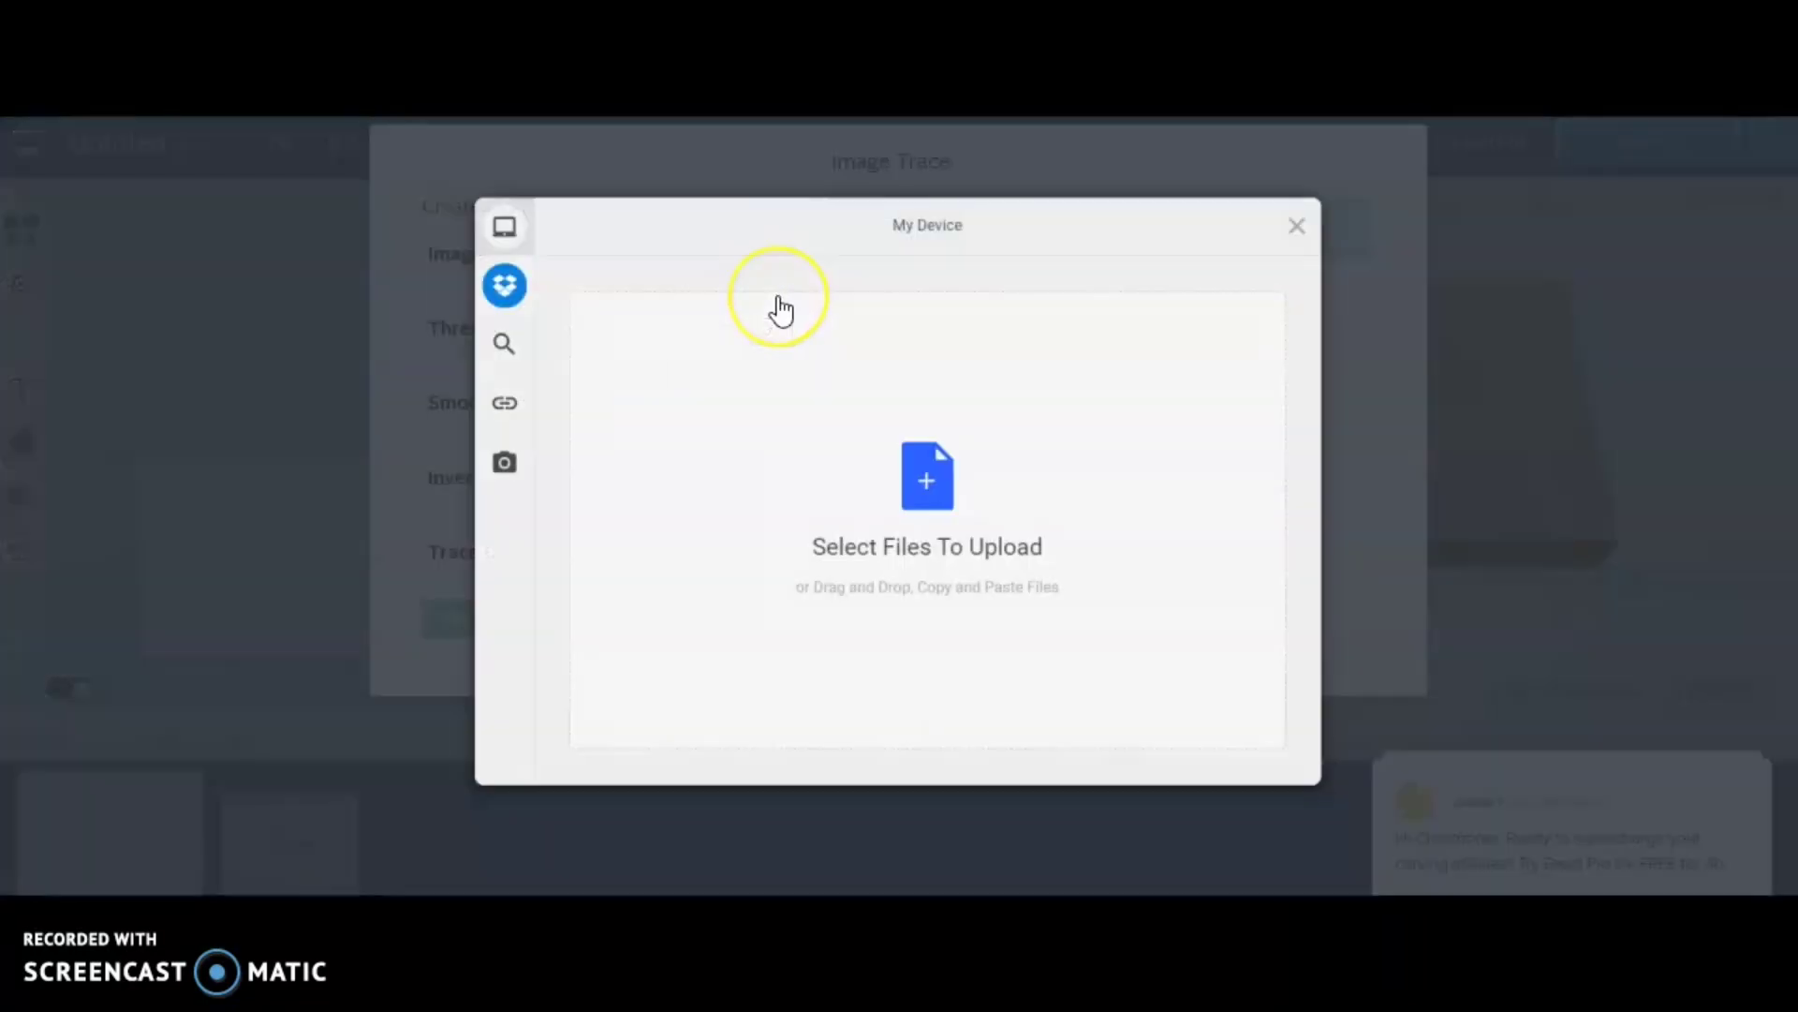
click(926, 509)
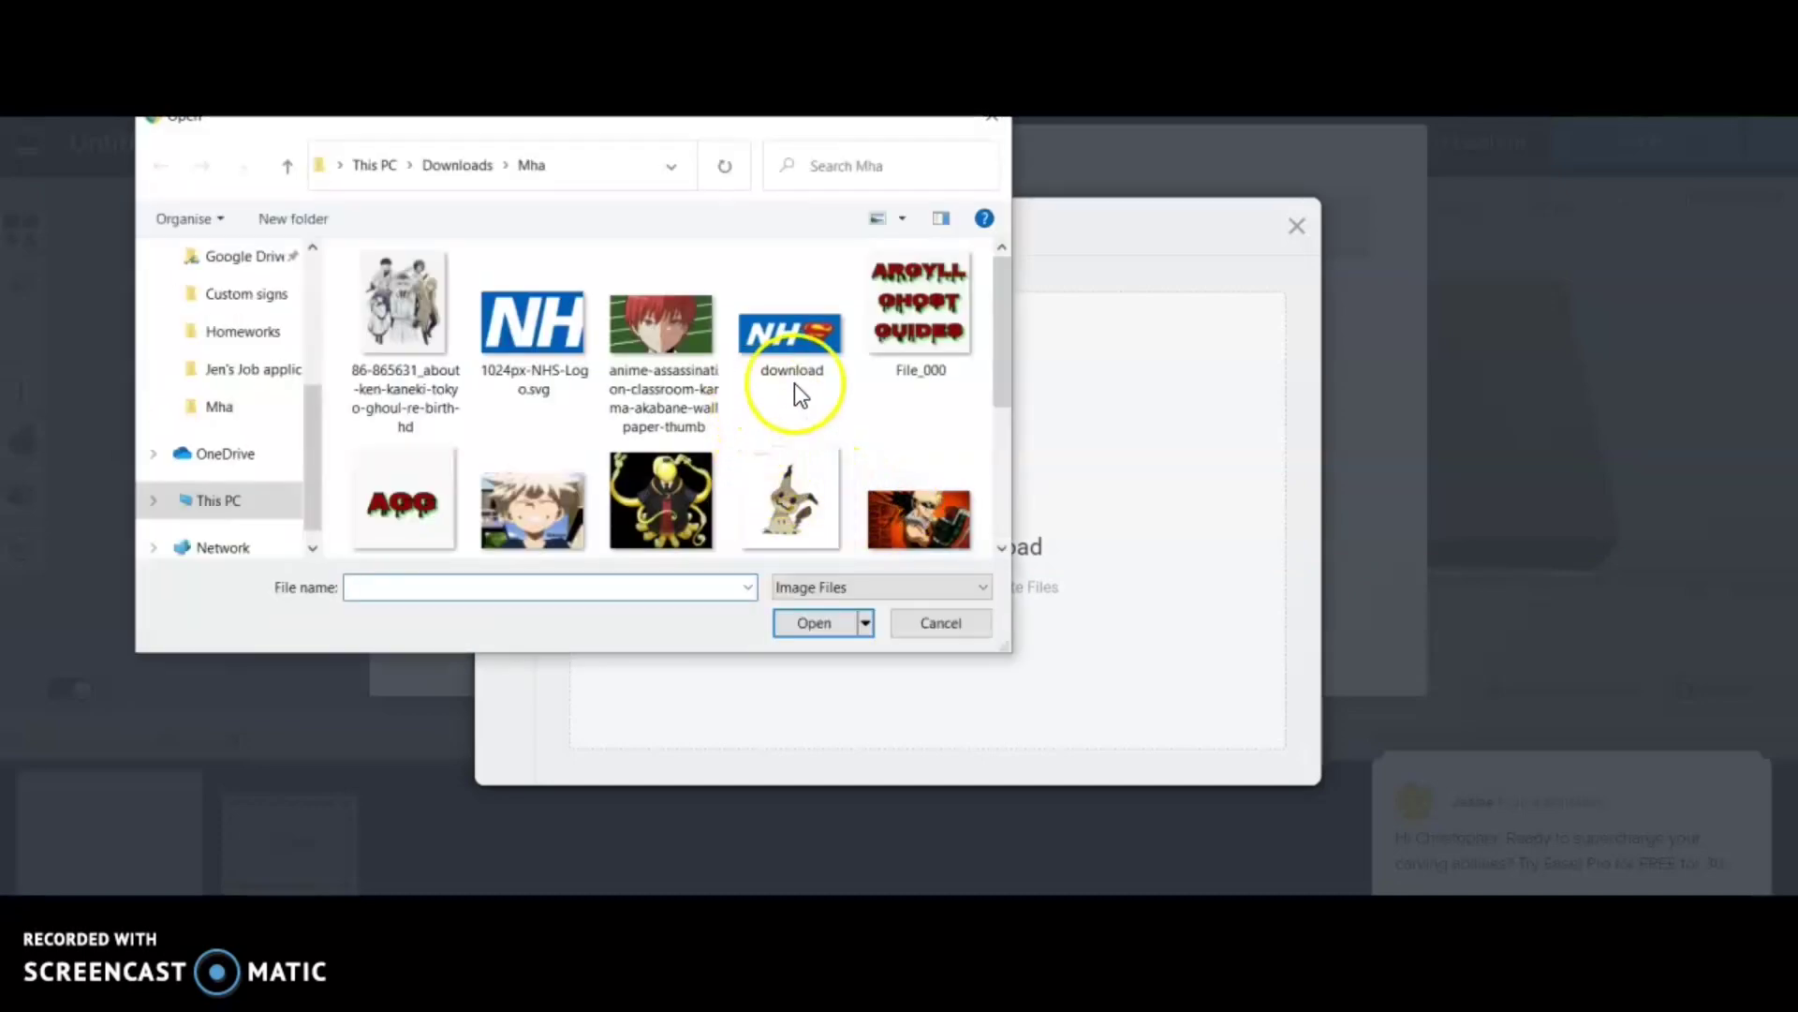
click(436, 510)
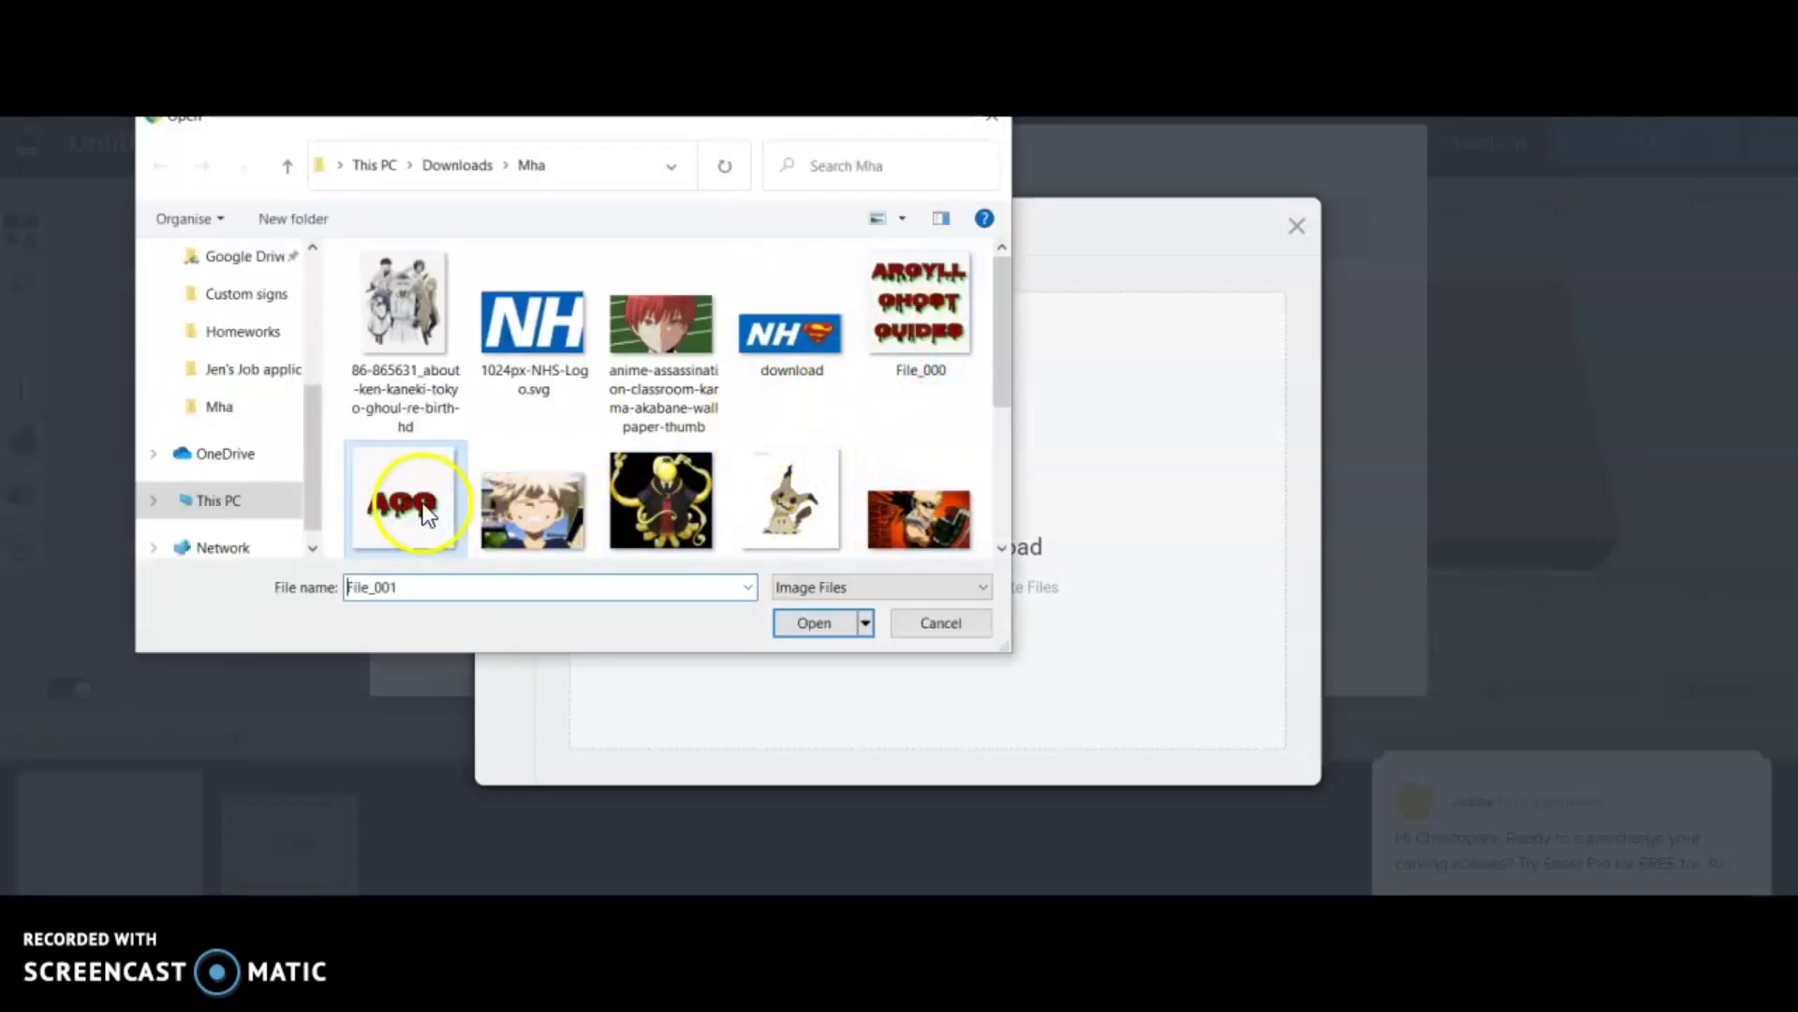
click(806, 623)
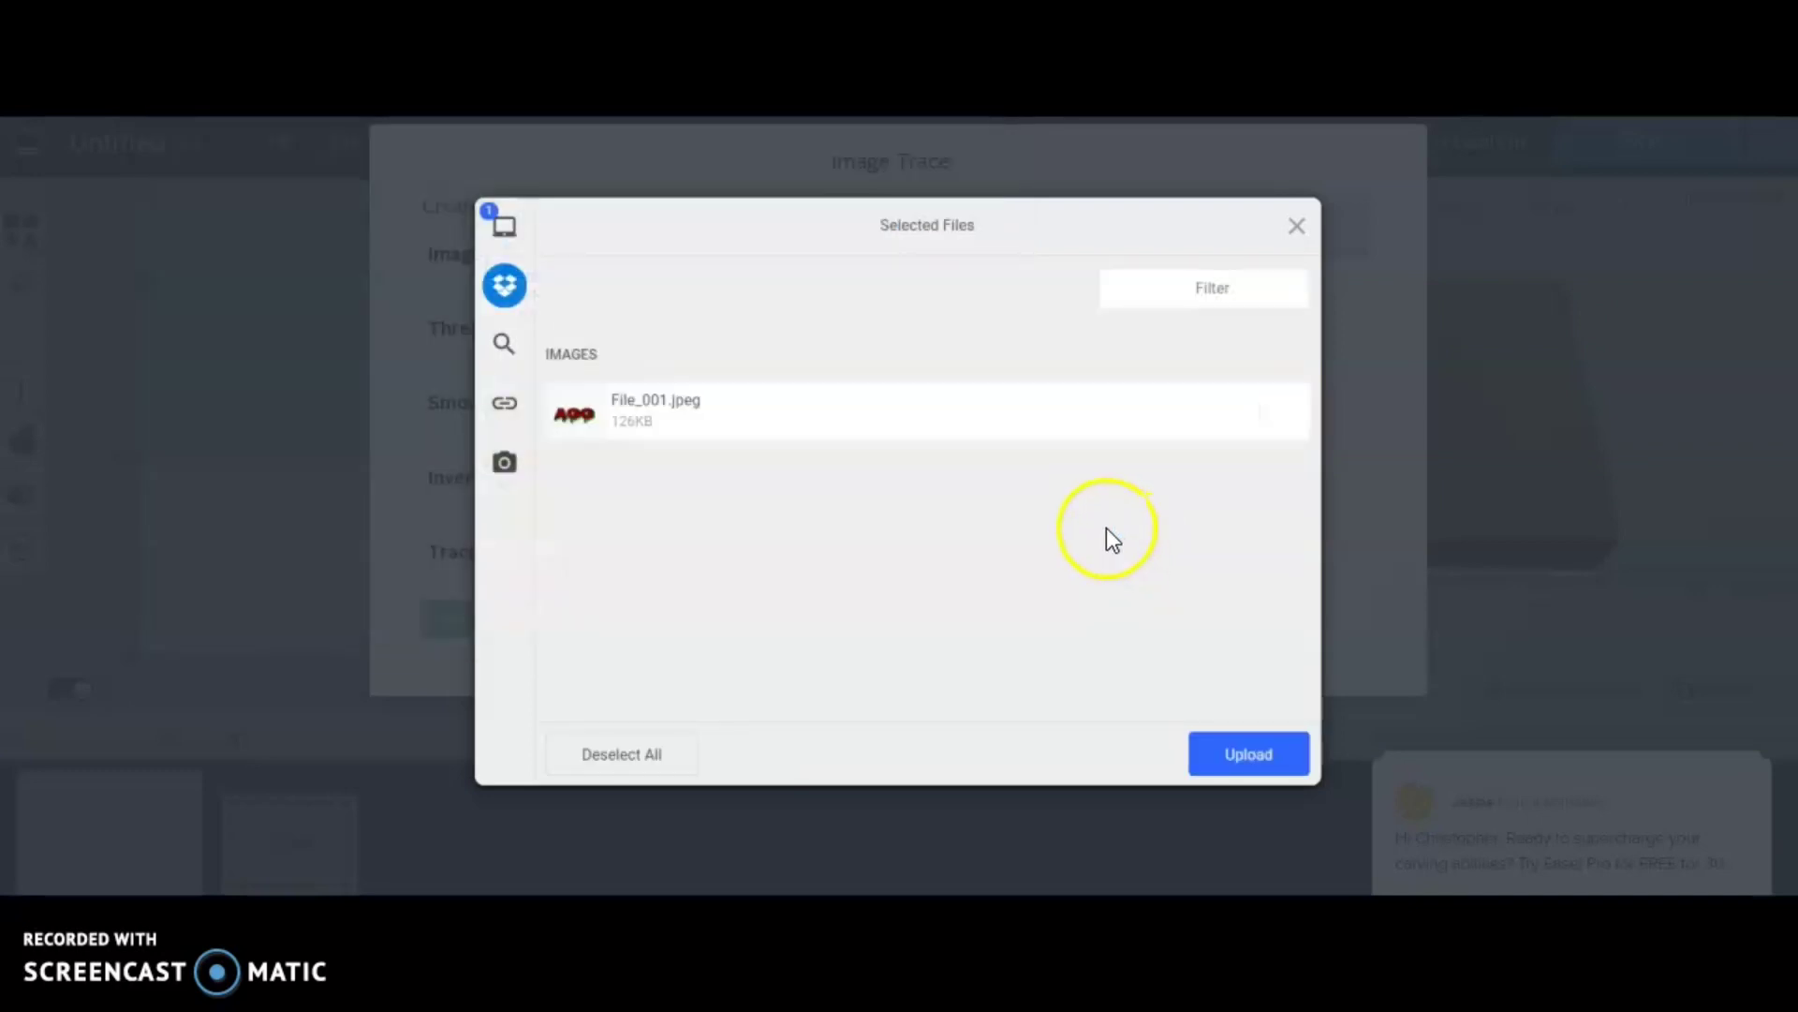
click(1228, 757)
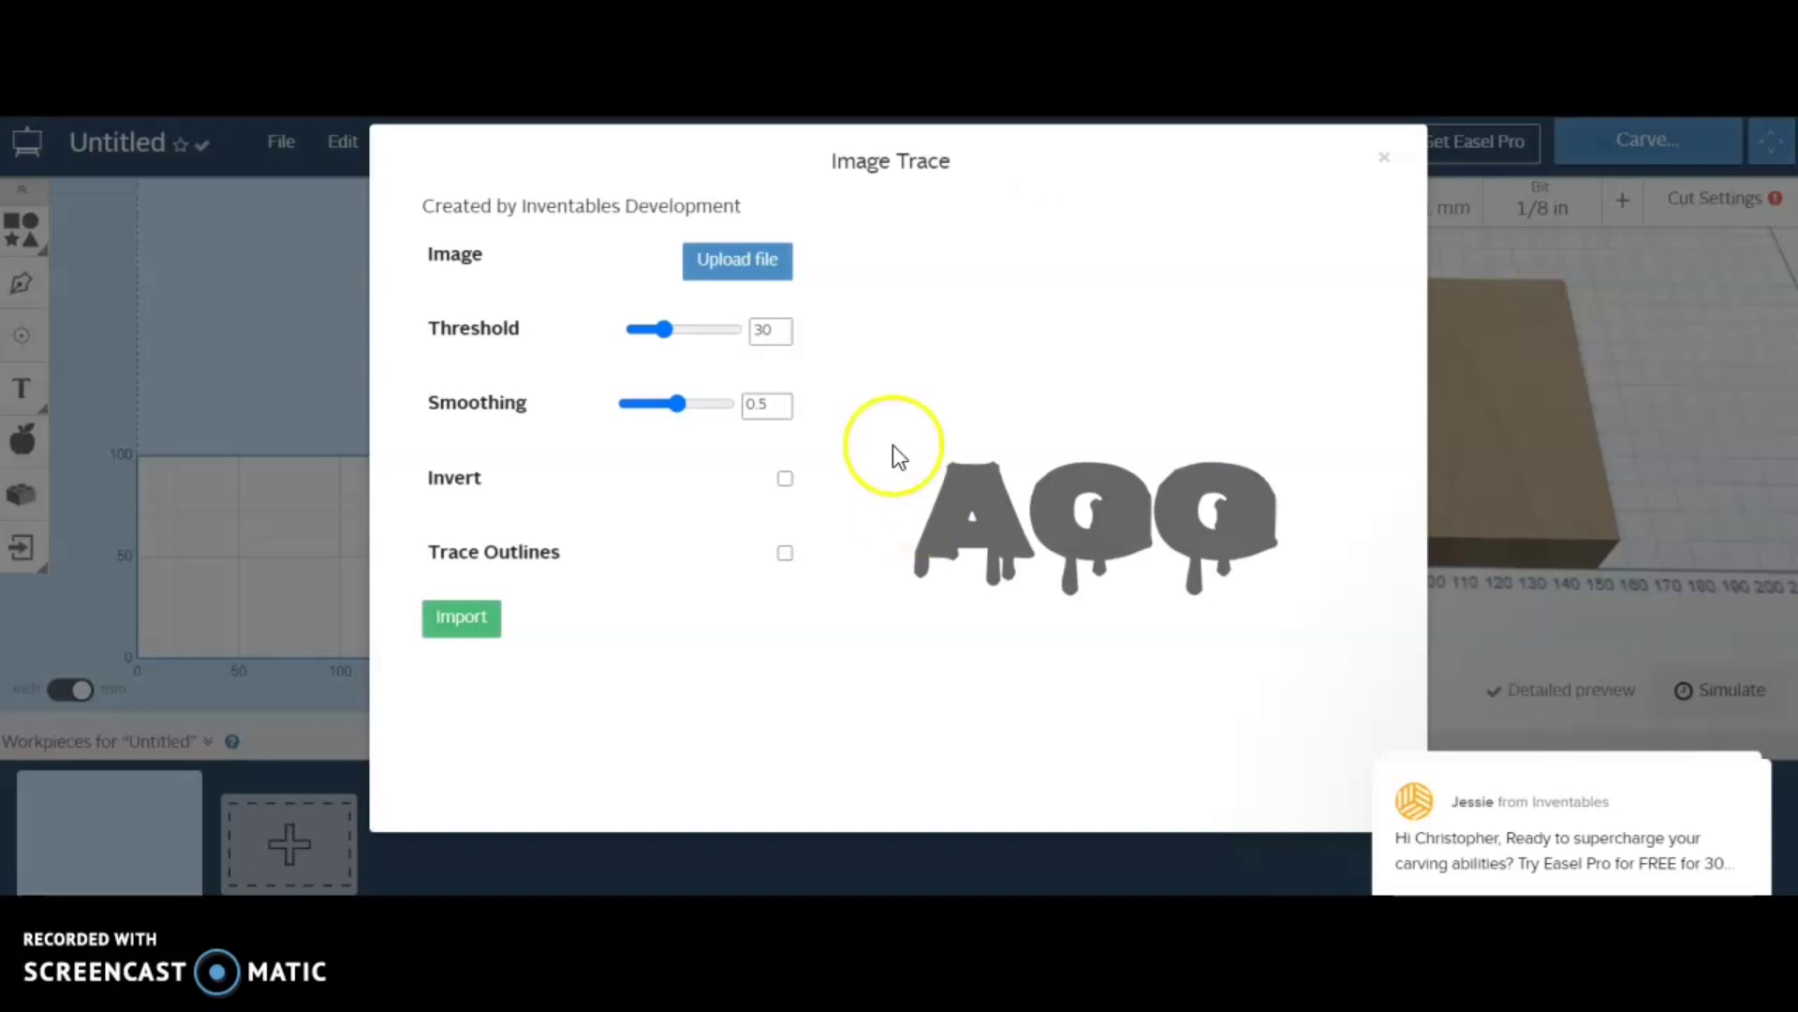
Step: Set the trace Threshold to 11 and Smoothing to 0.7, leaving Invert off
drag(661, 329, 644, 334)
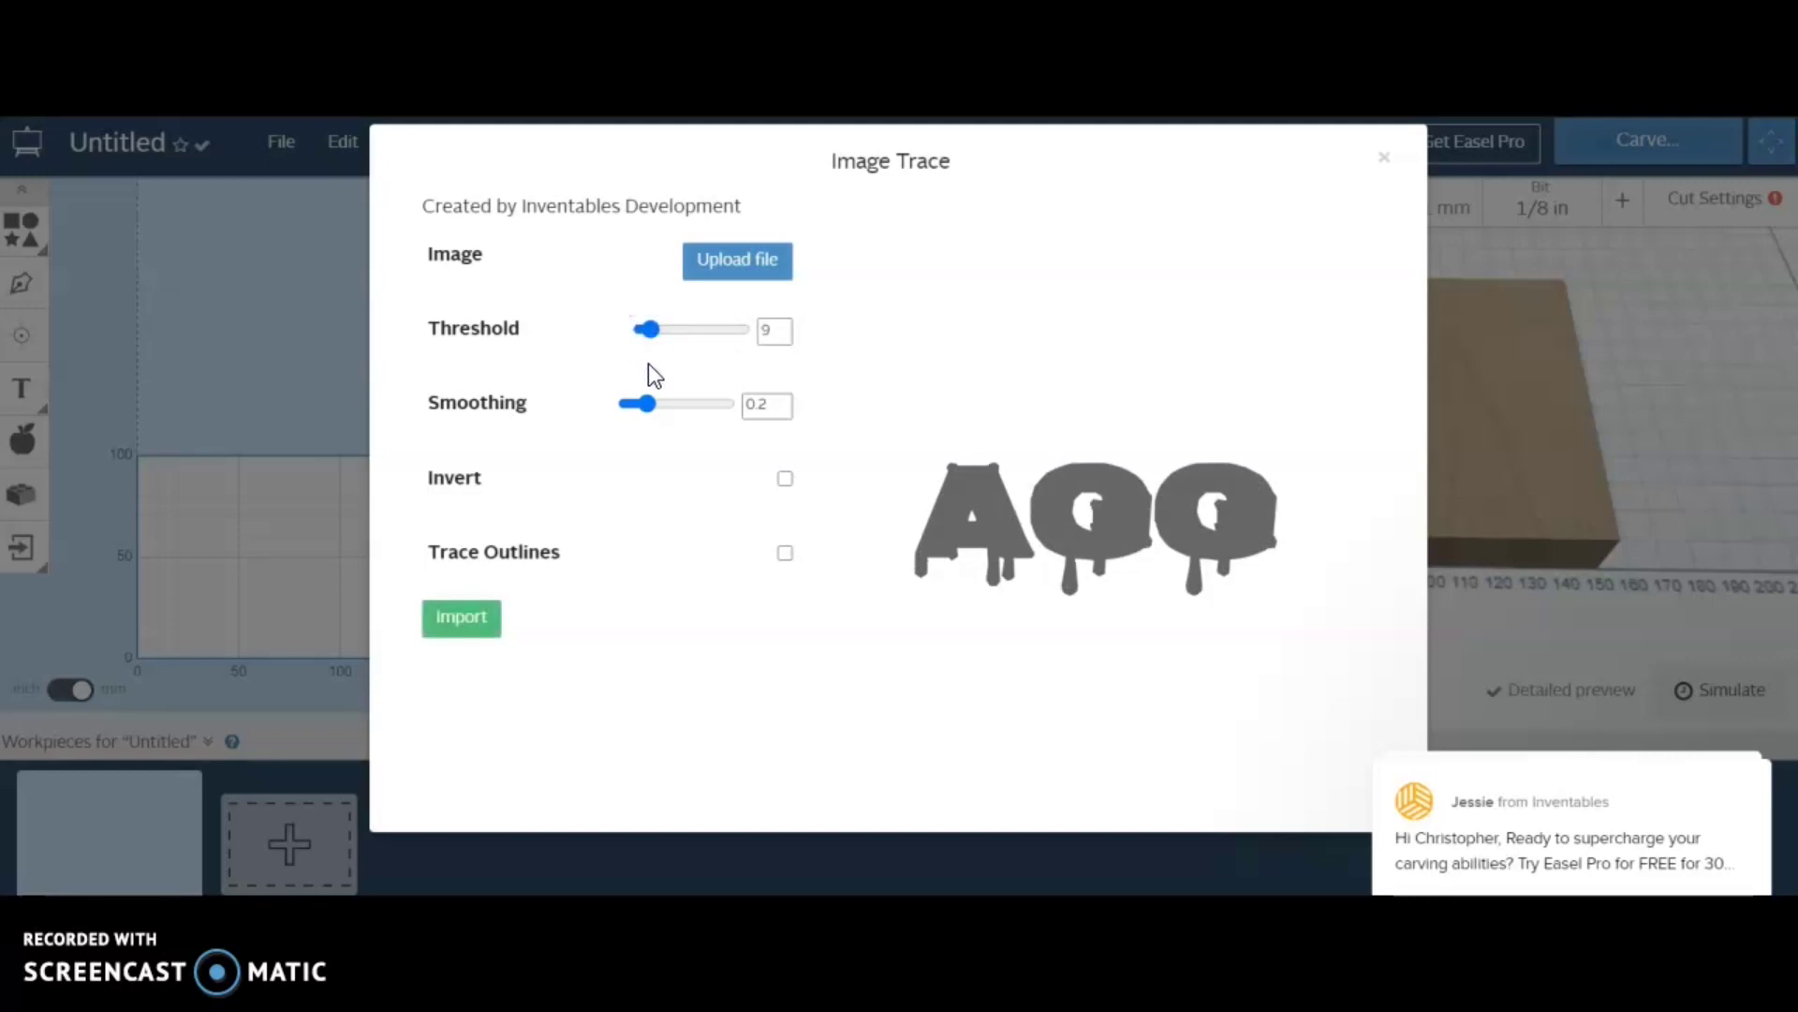
click(651, 403)
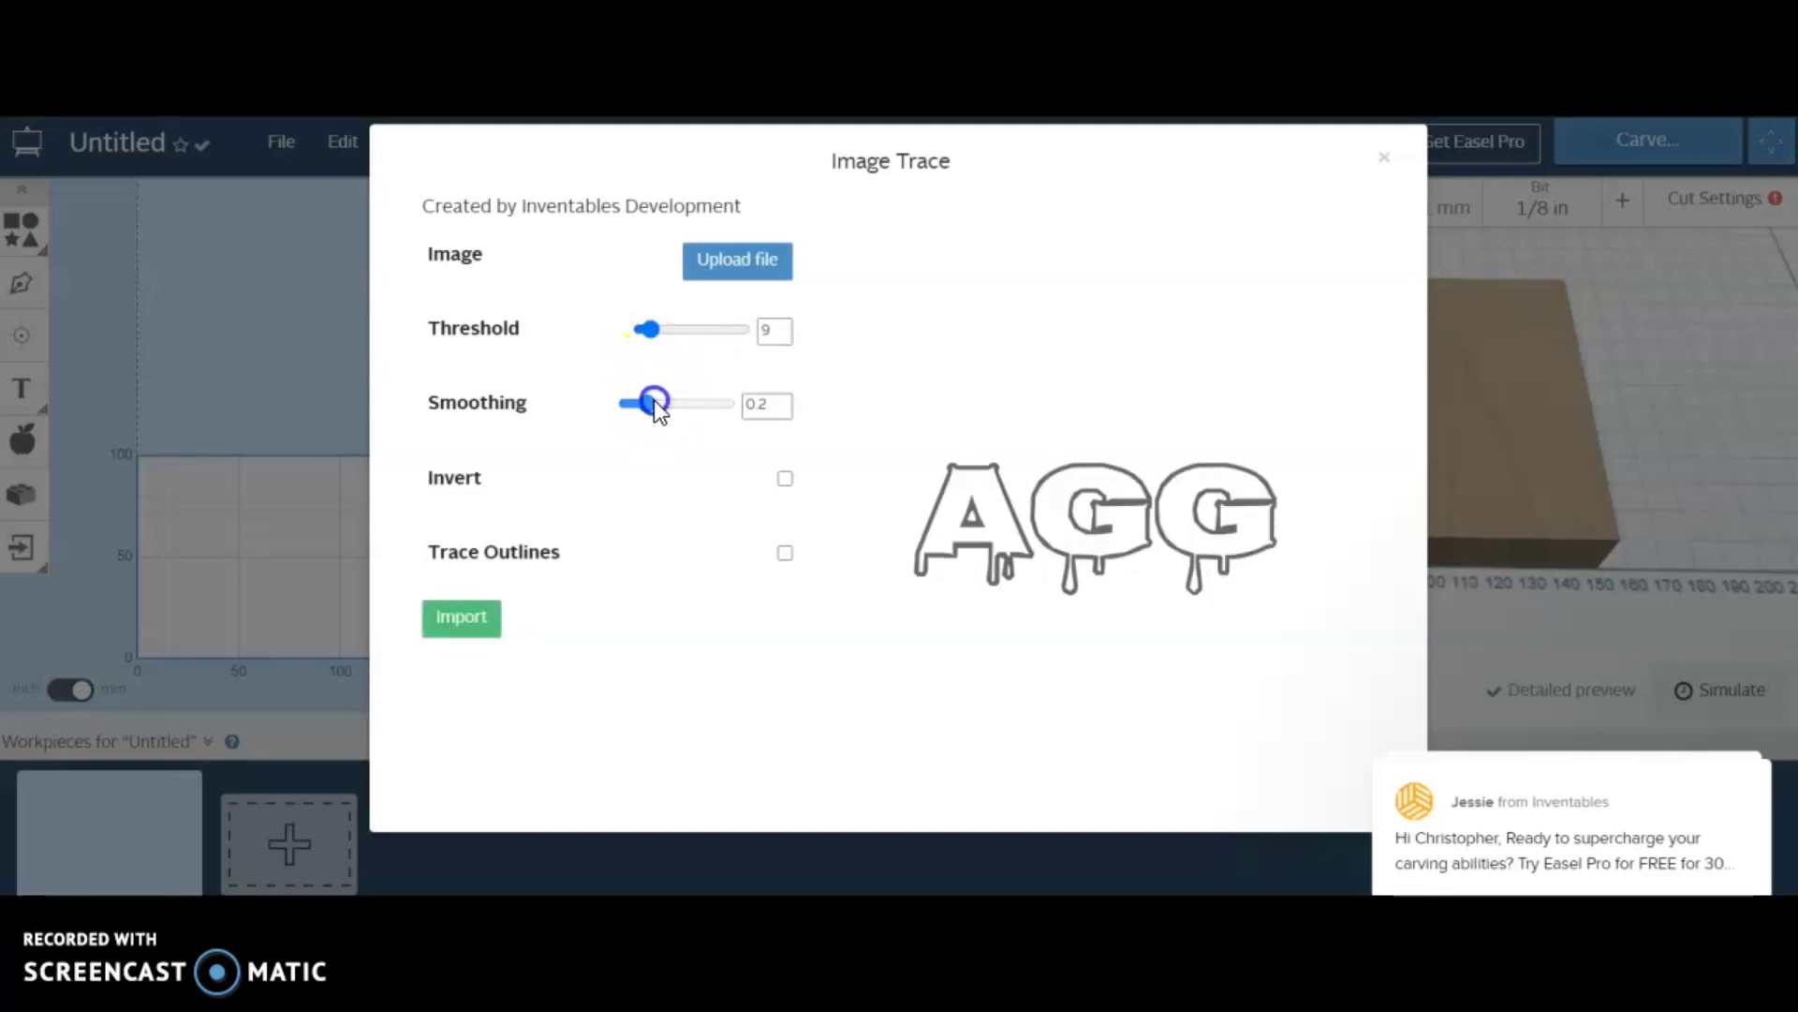
drag(654, 402, 704, 481)
click(785, 478)
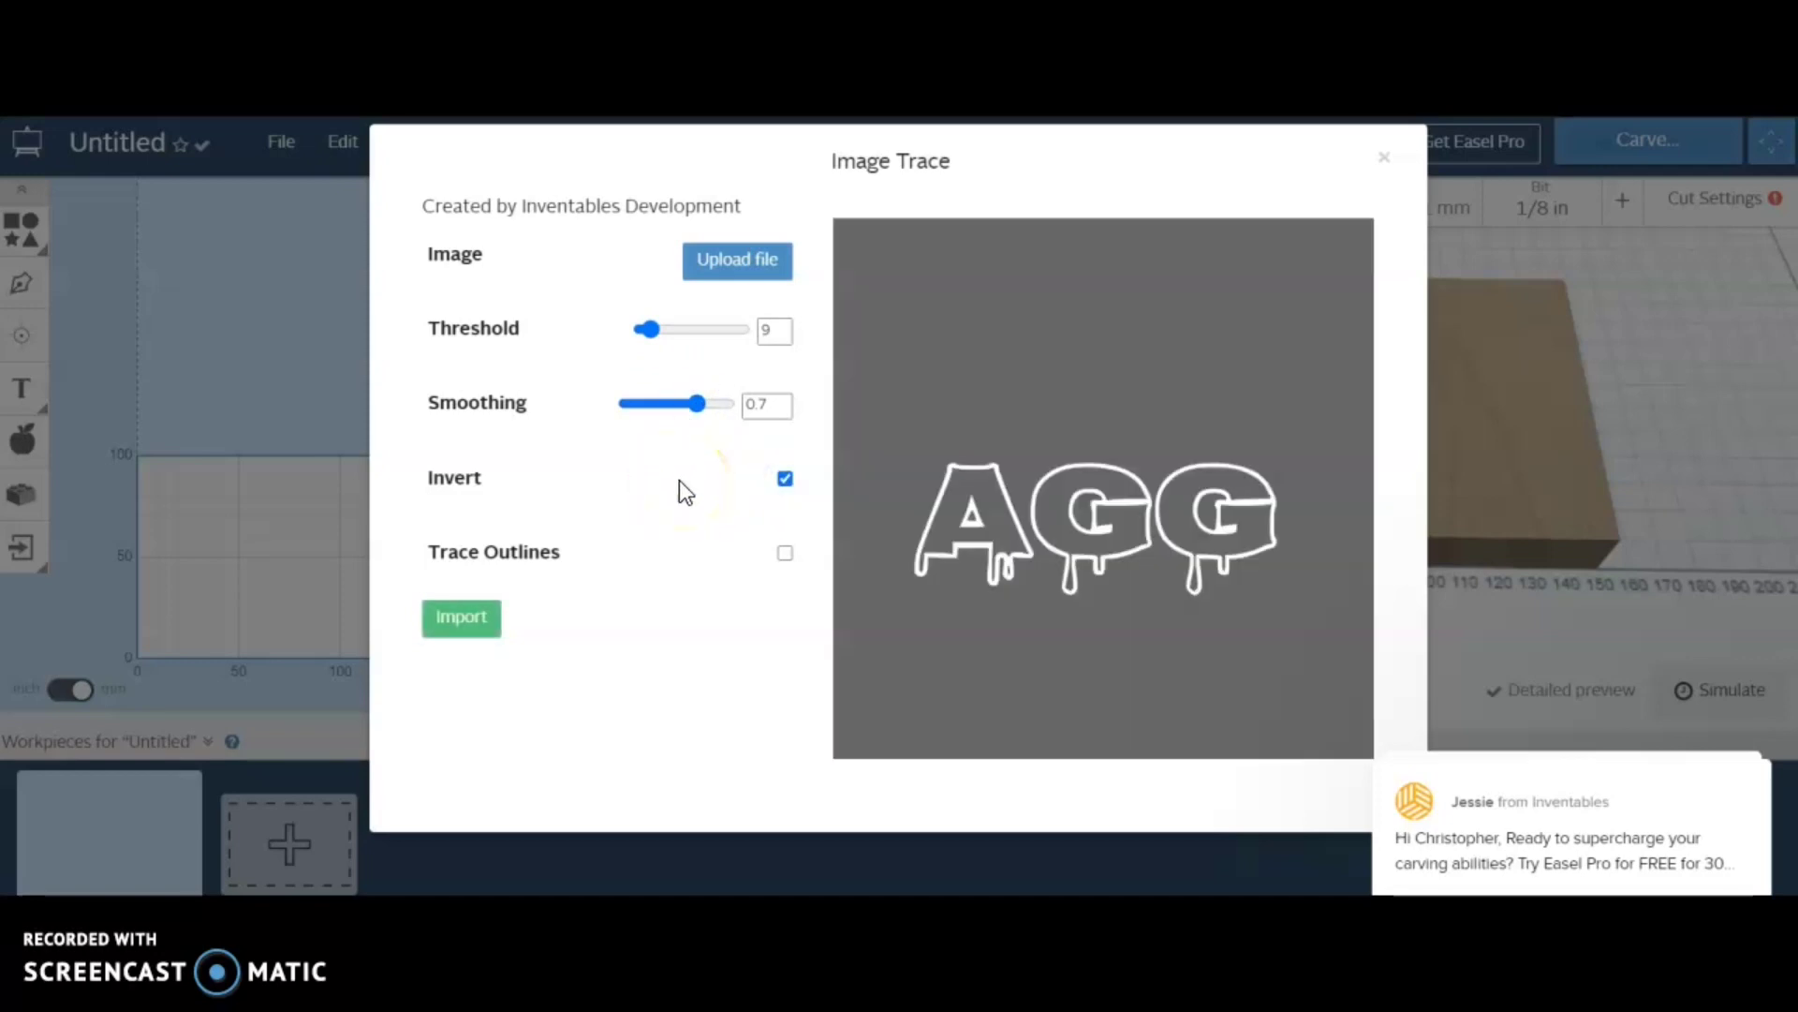
click(787, 478)
click(785, 479)
click(684, 386)
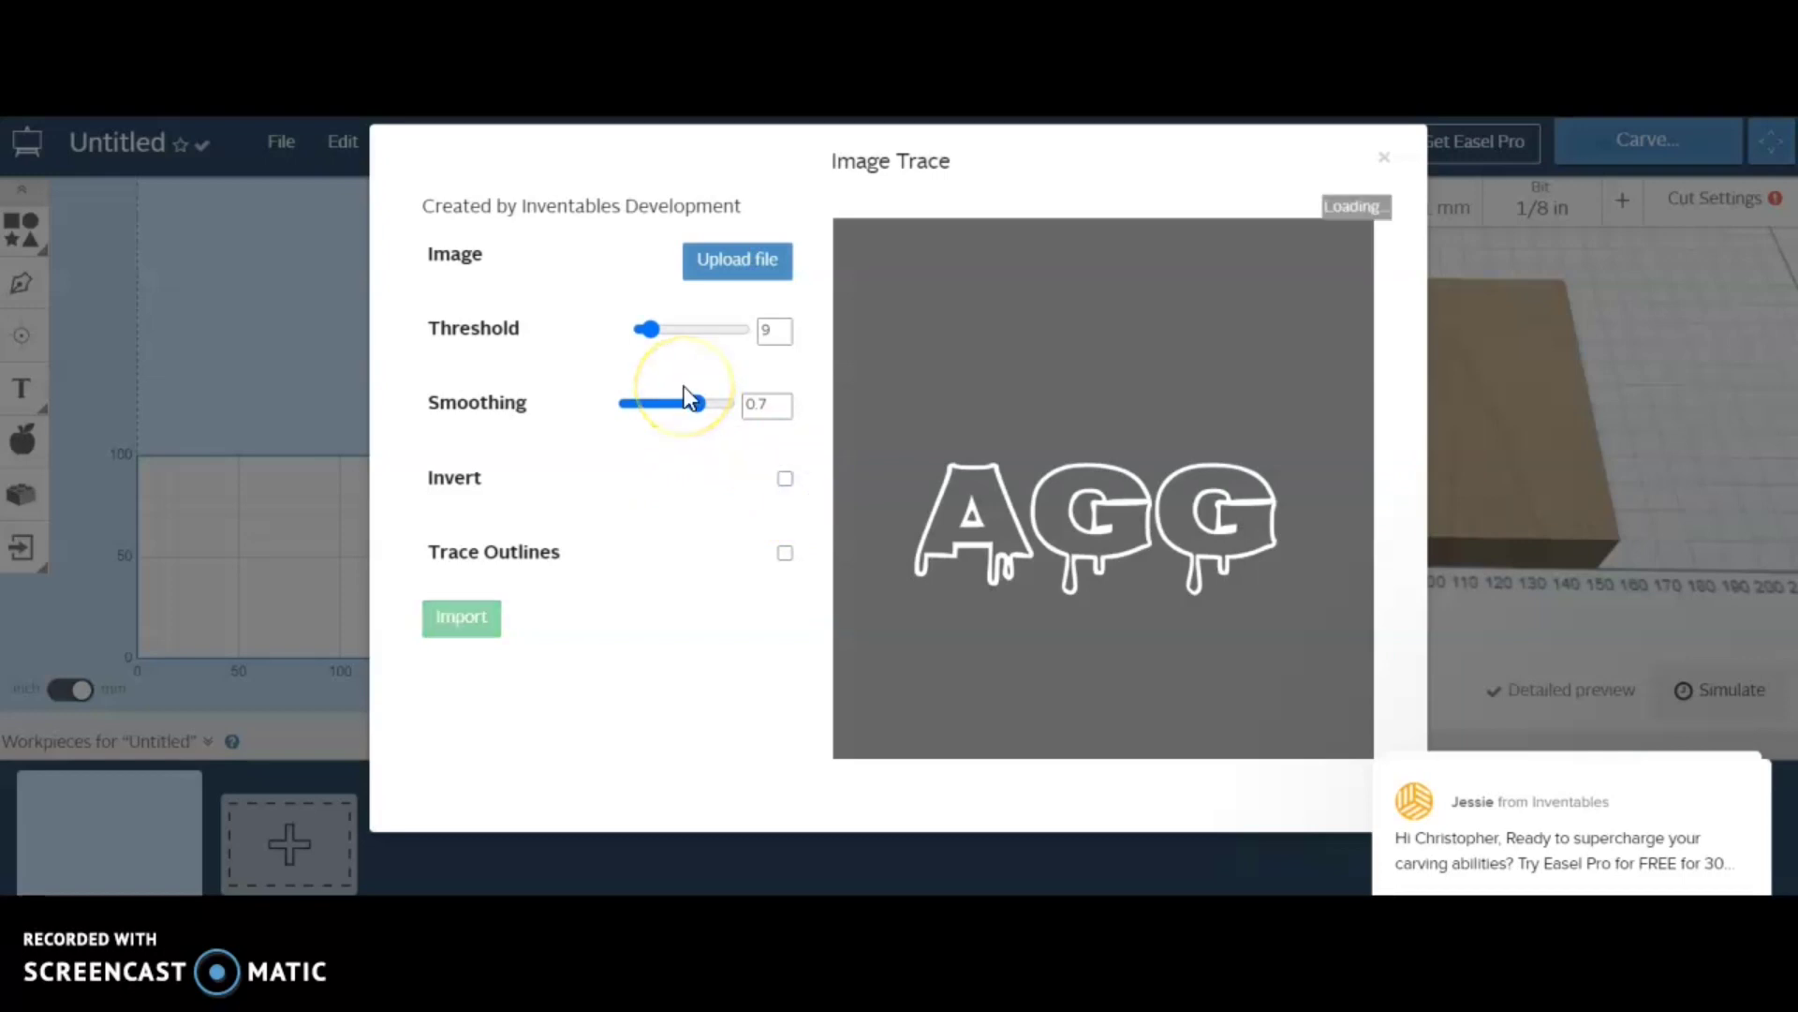
mouse_move(646, 329)
mouse_down()
mouse_move(665, 333)
mouse_move(647, 342)
mouse_up()
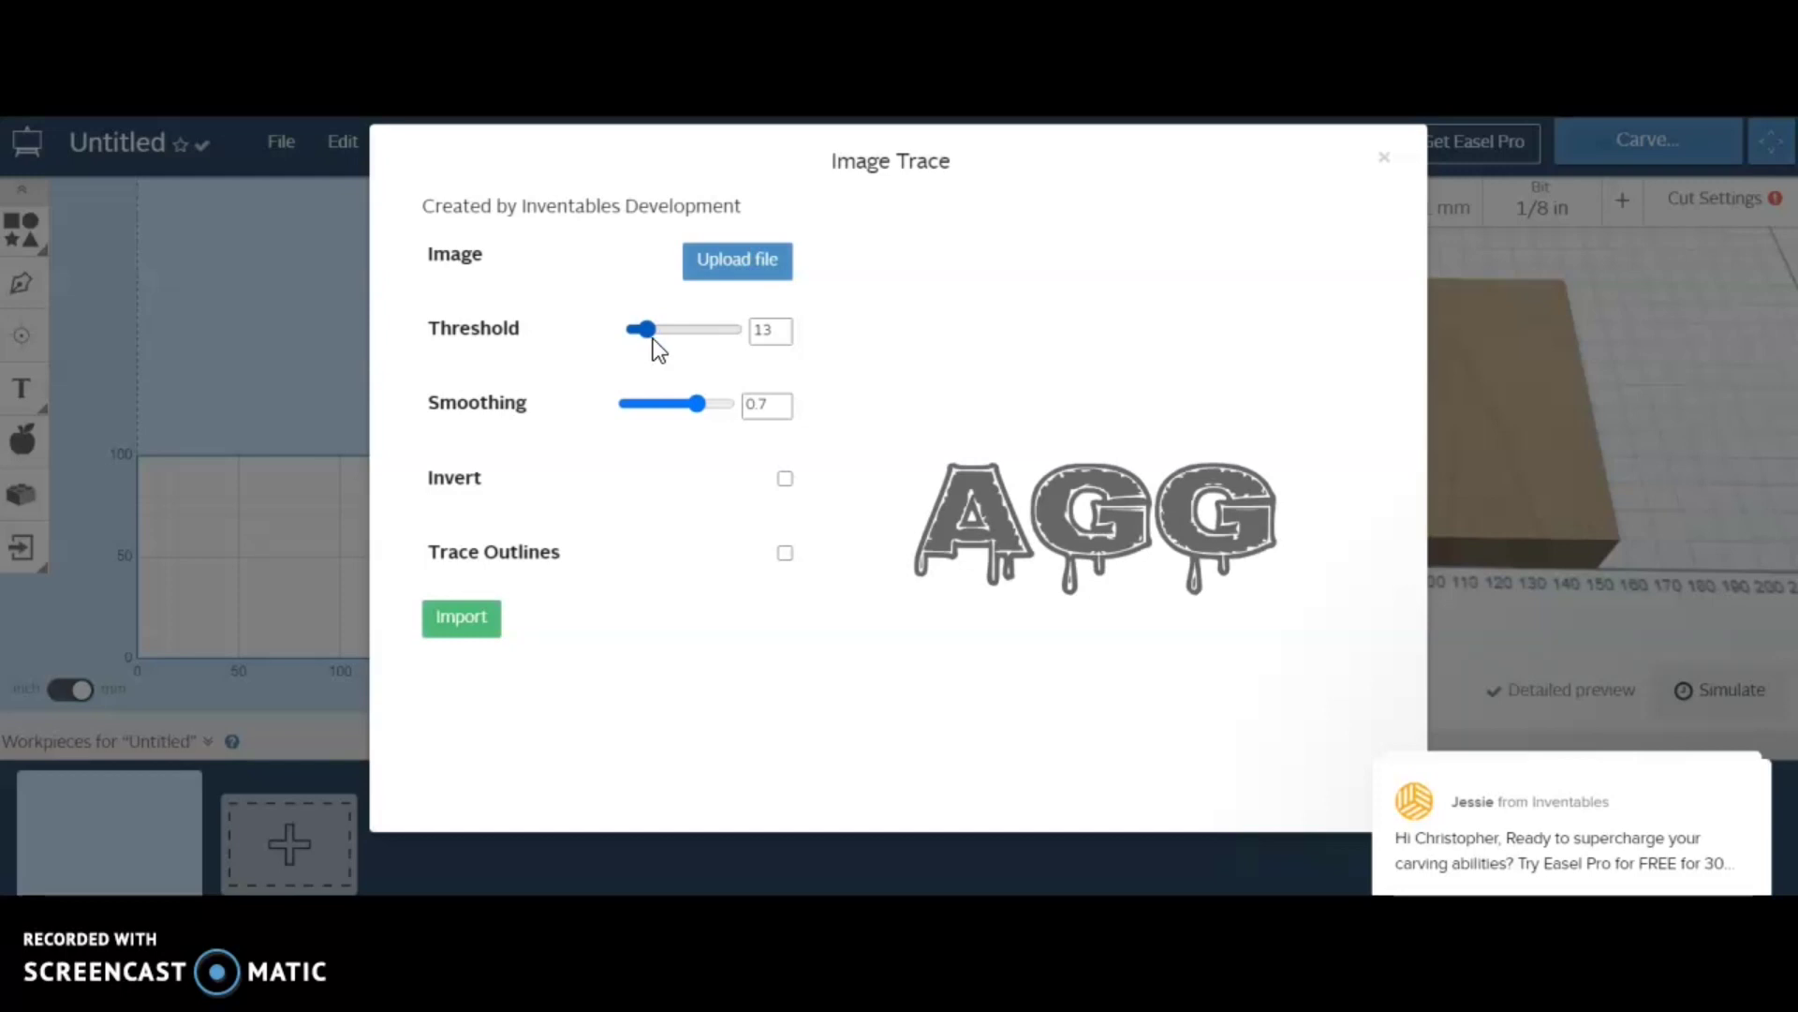
click(647, 332)
drag(648, 333, 645, 331)
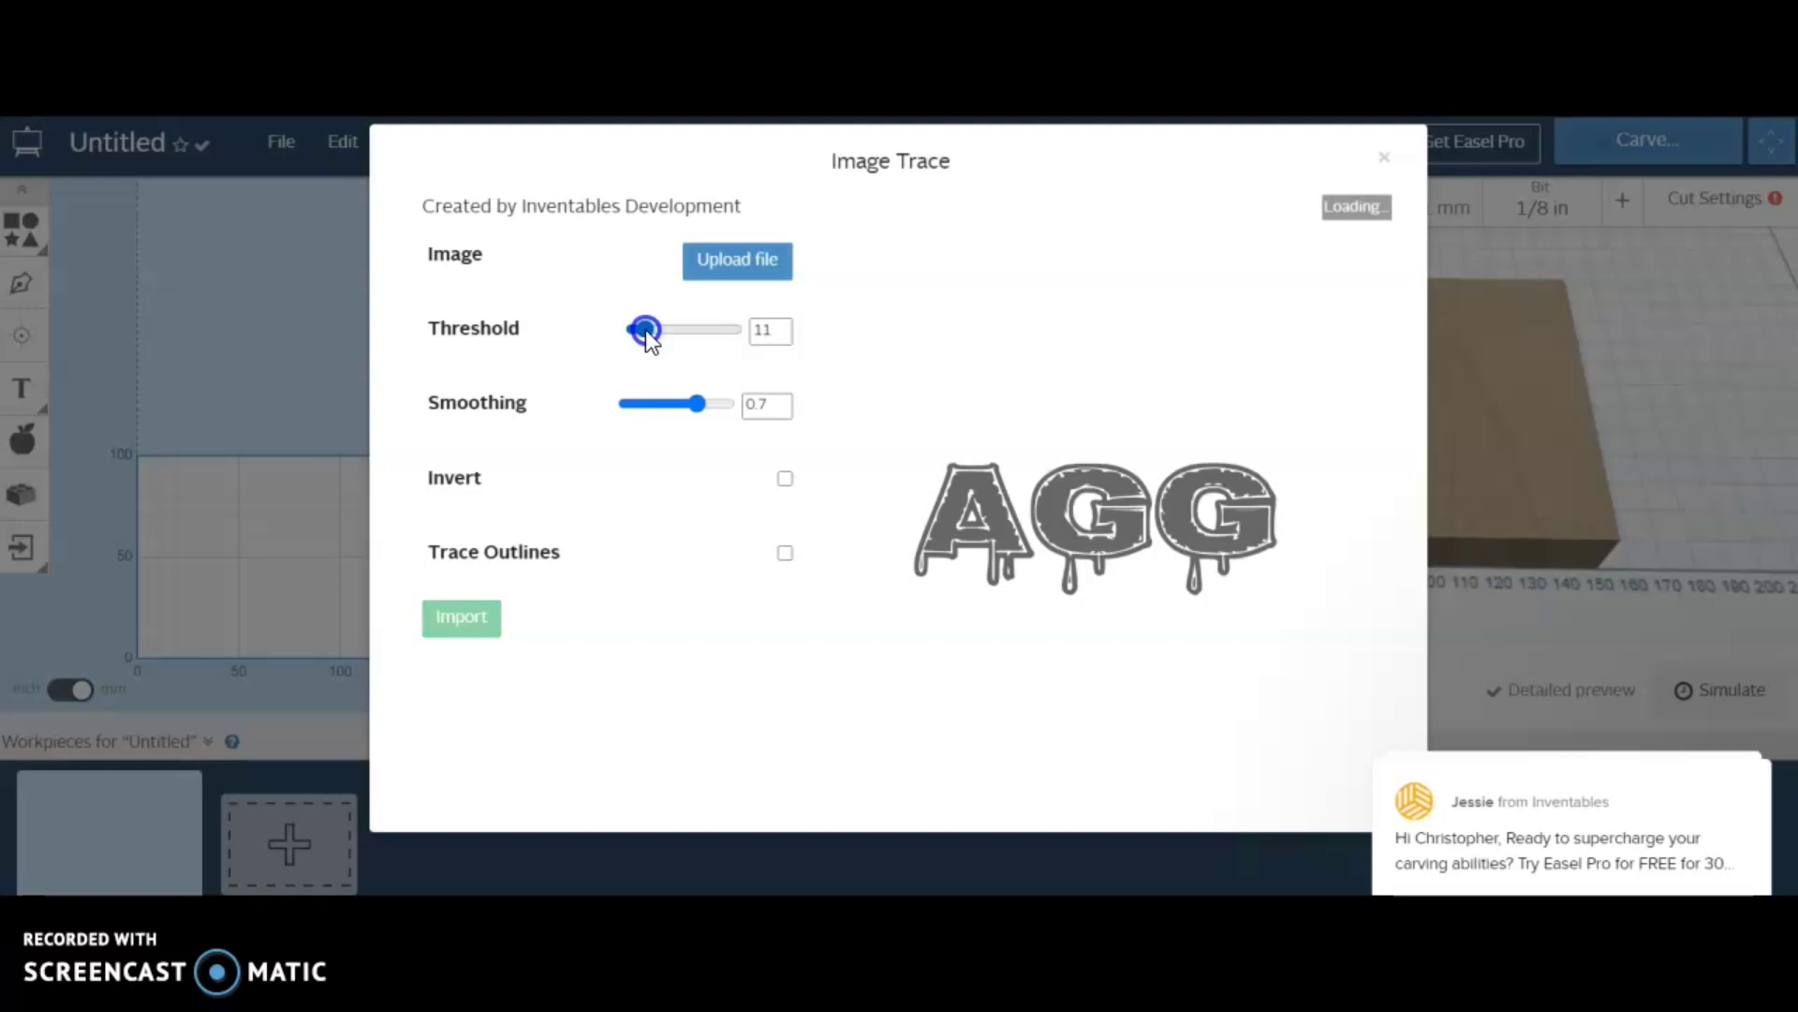
click(642, 373)
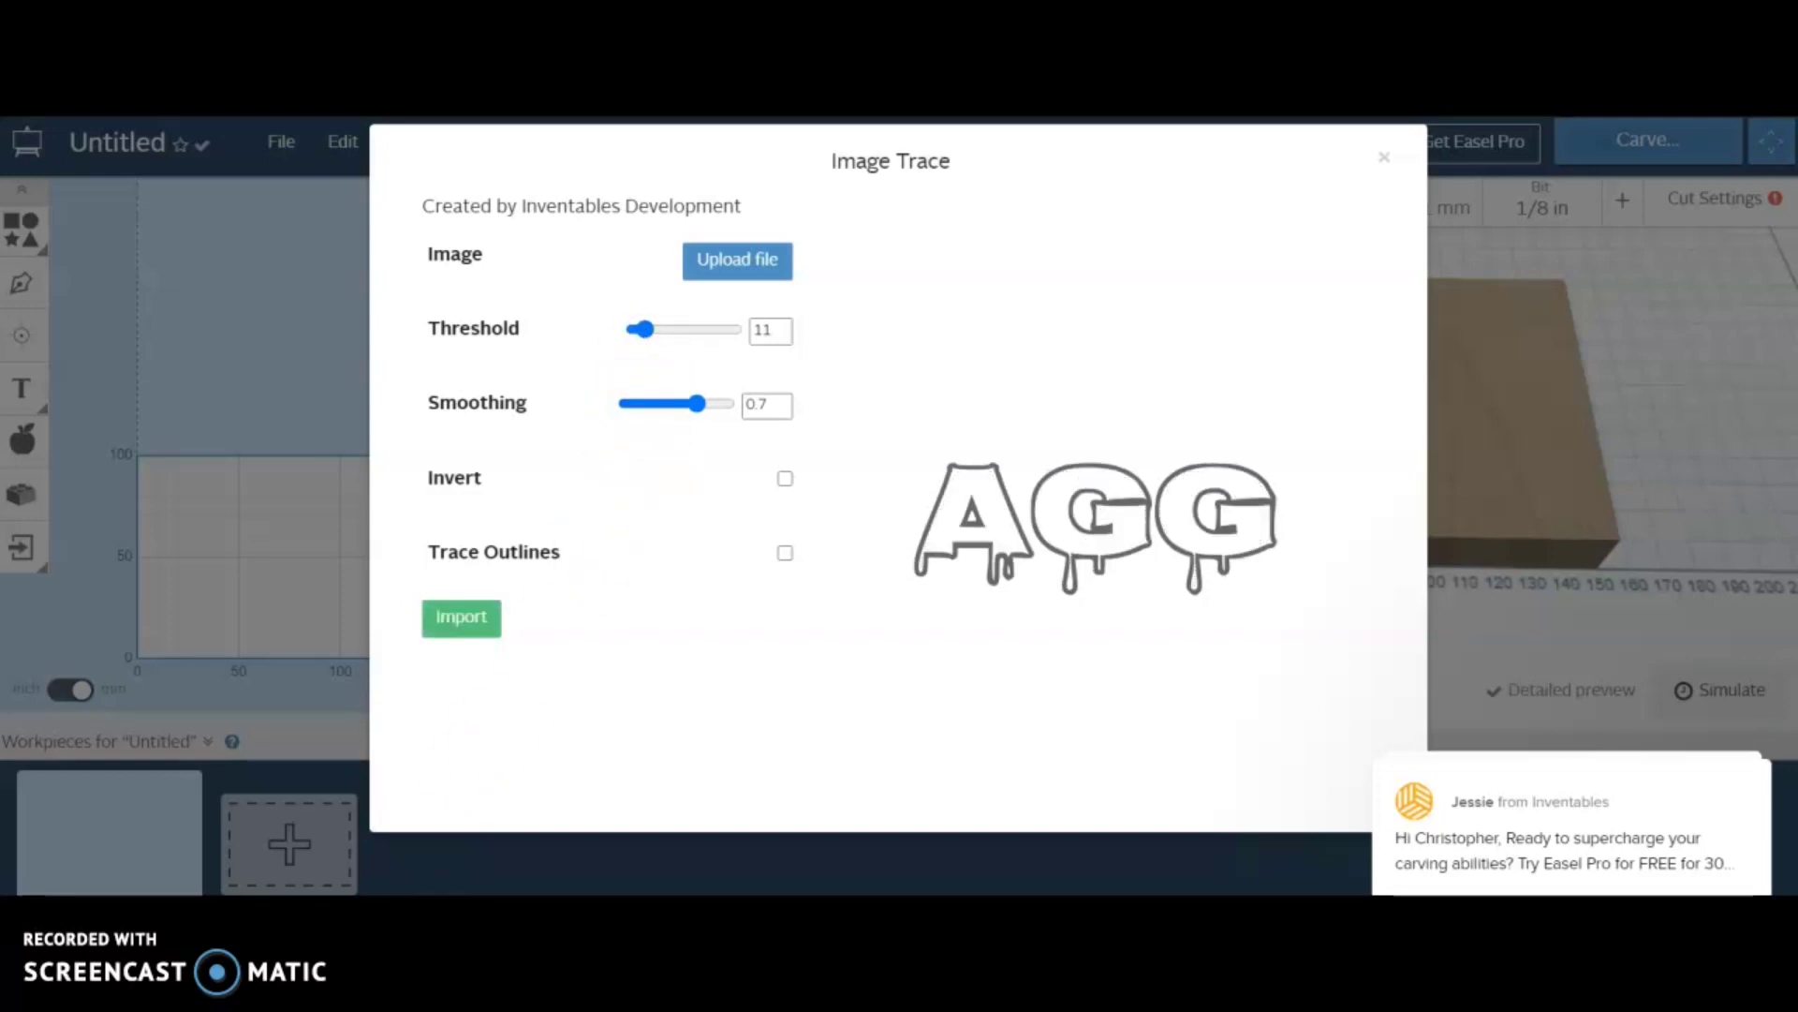
Step: Import the traced AGG letters, move them up, and set a 5 mm carve depth
click(460, 616)
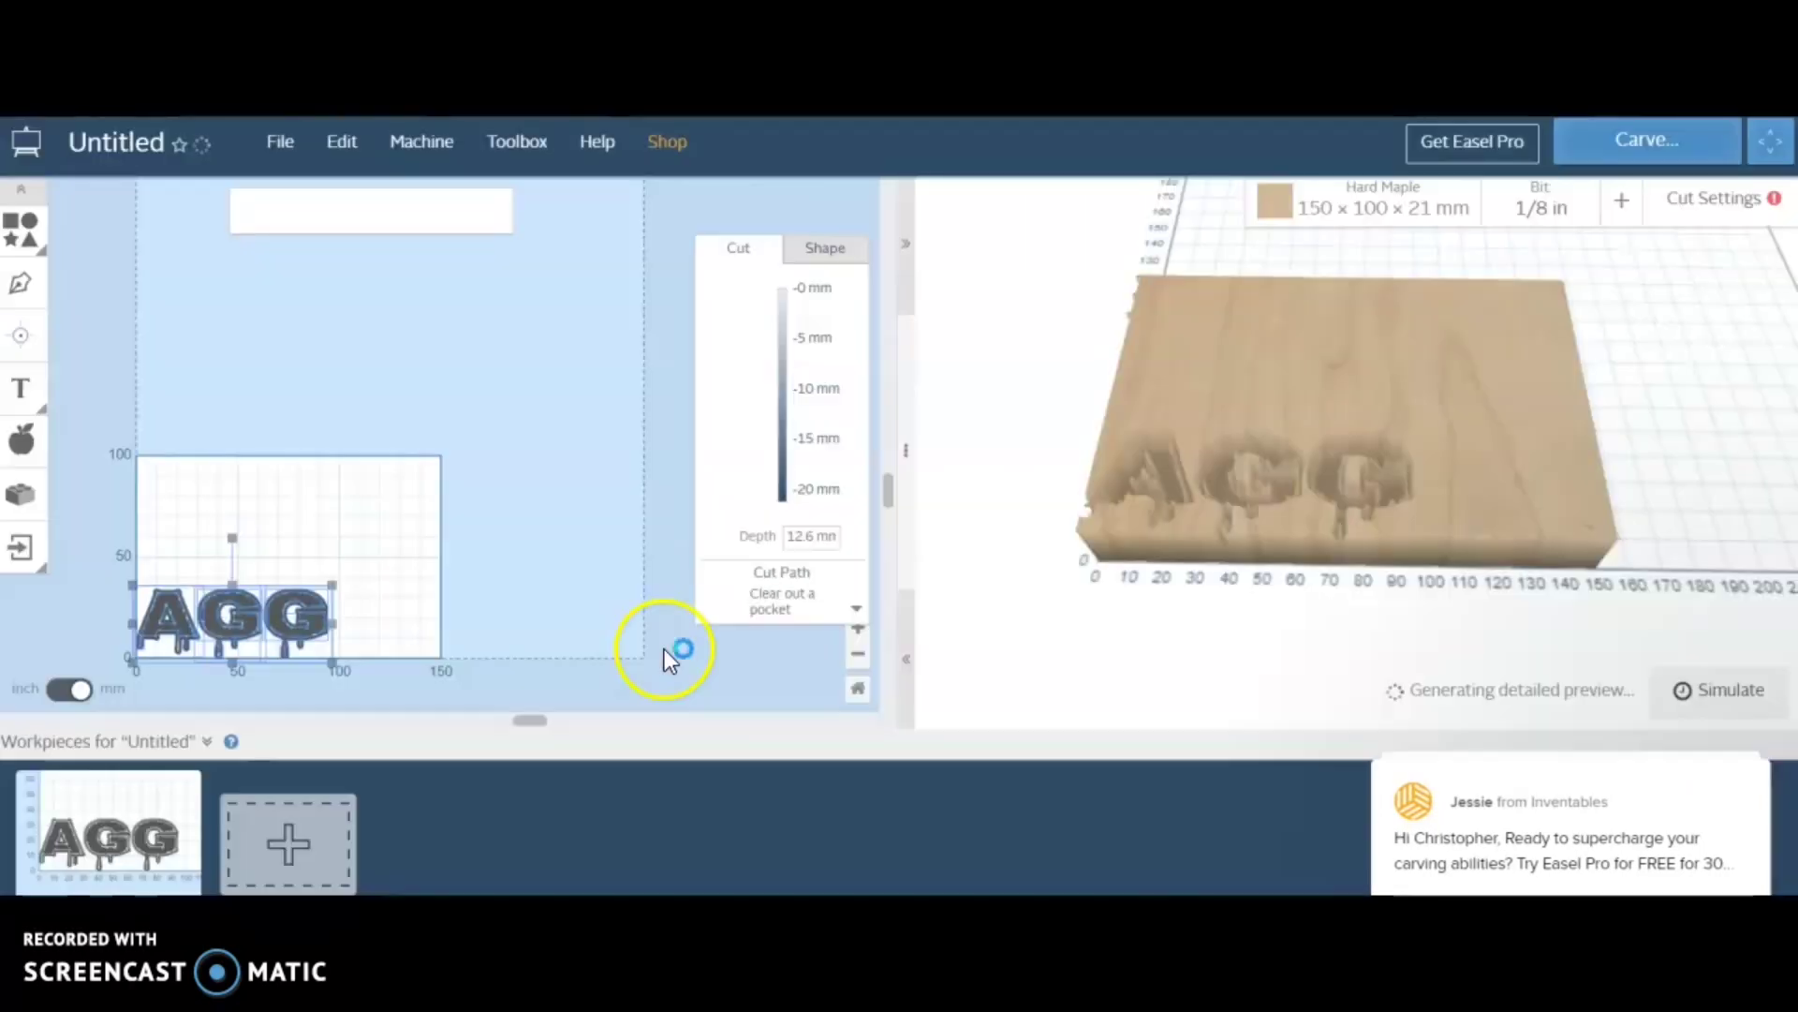
drag(297, 631, 423, 644)
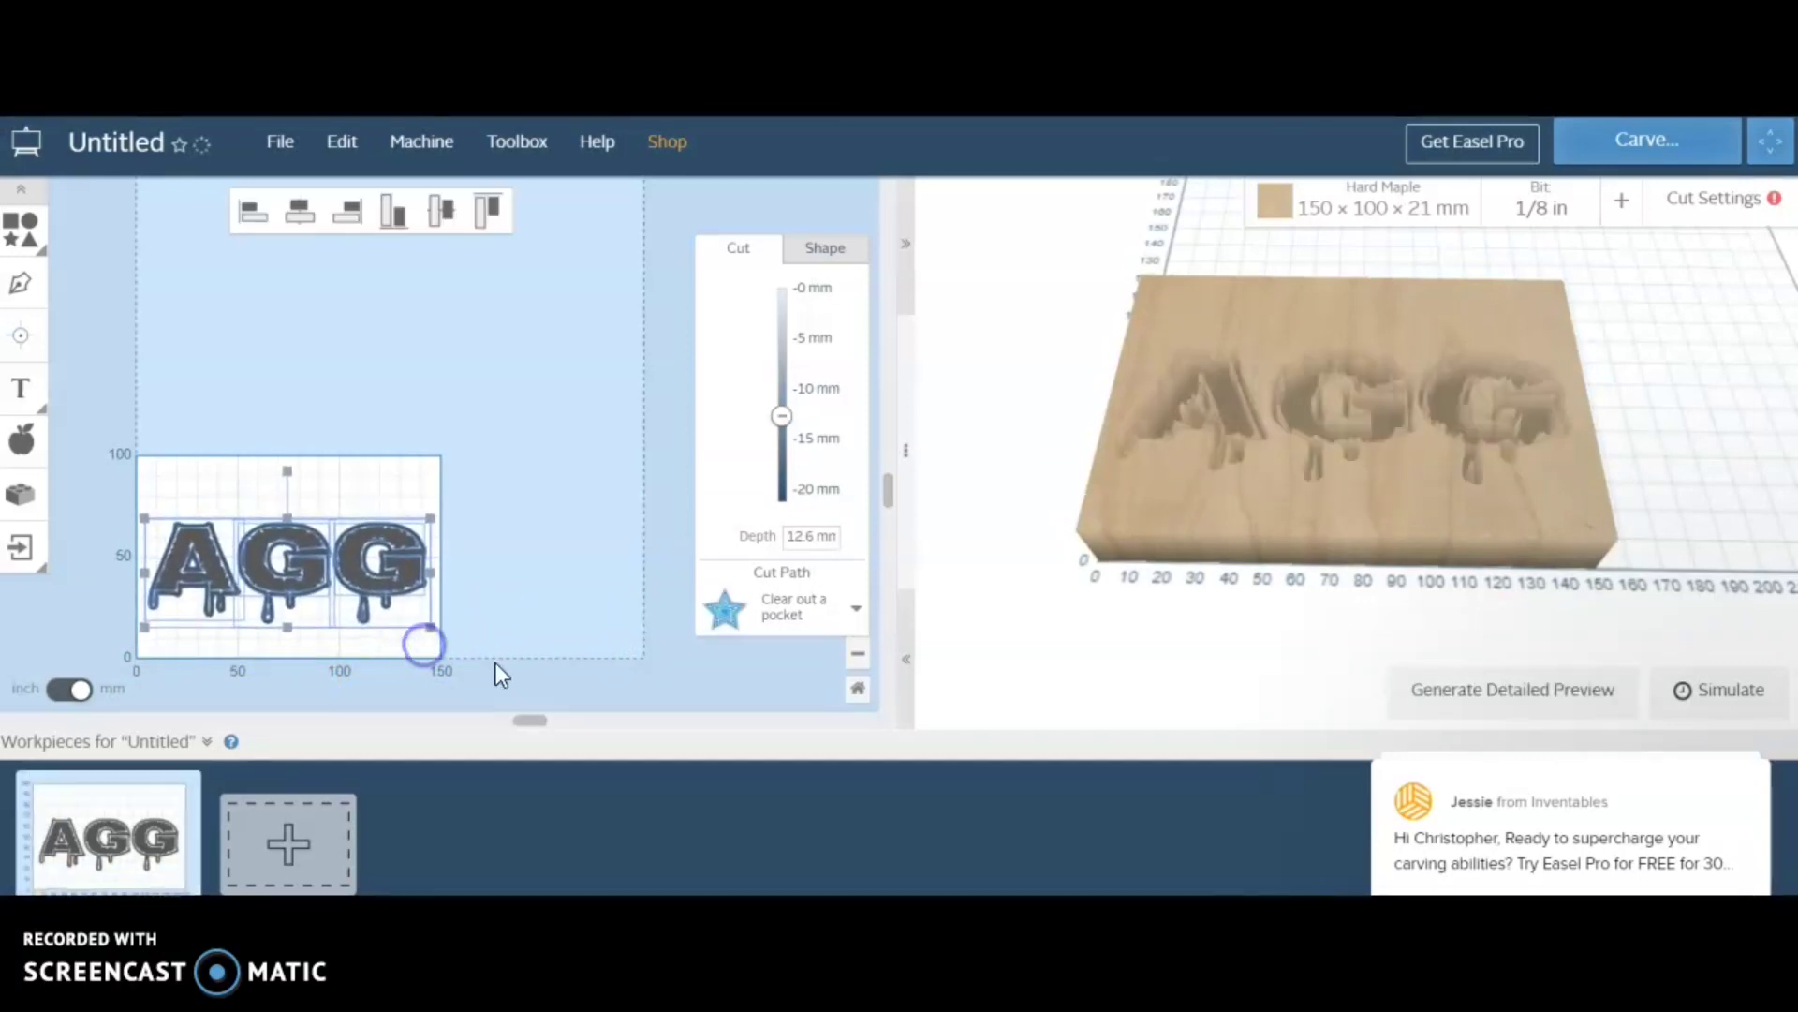
click(353, 607)
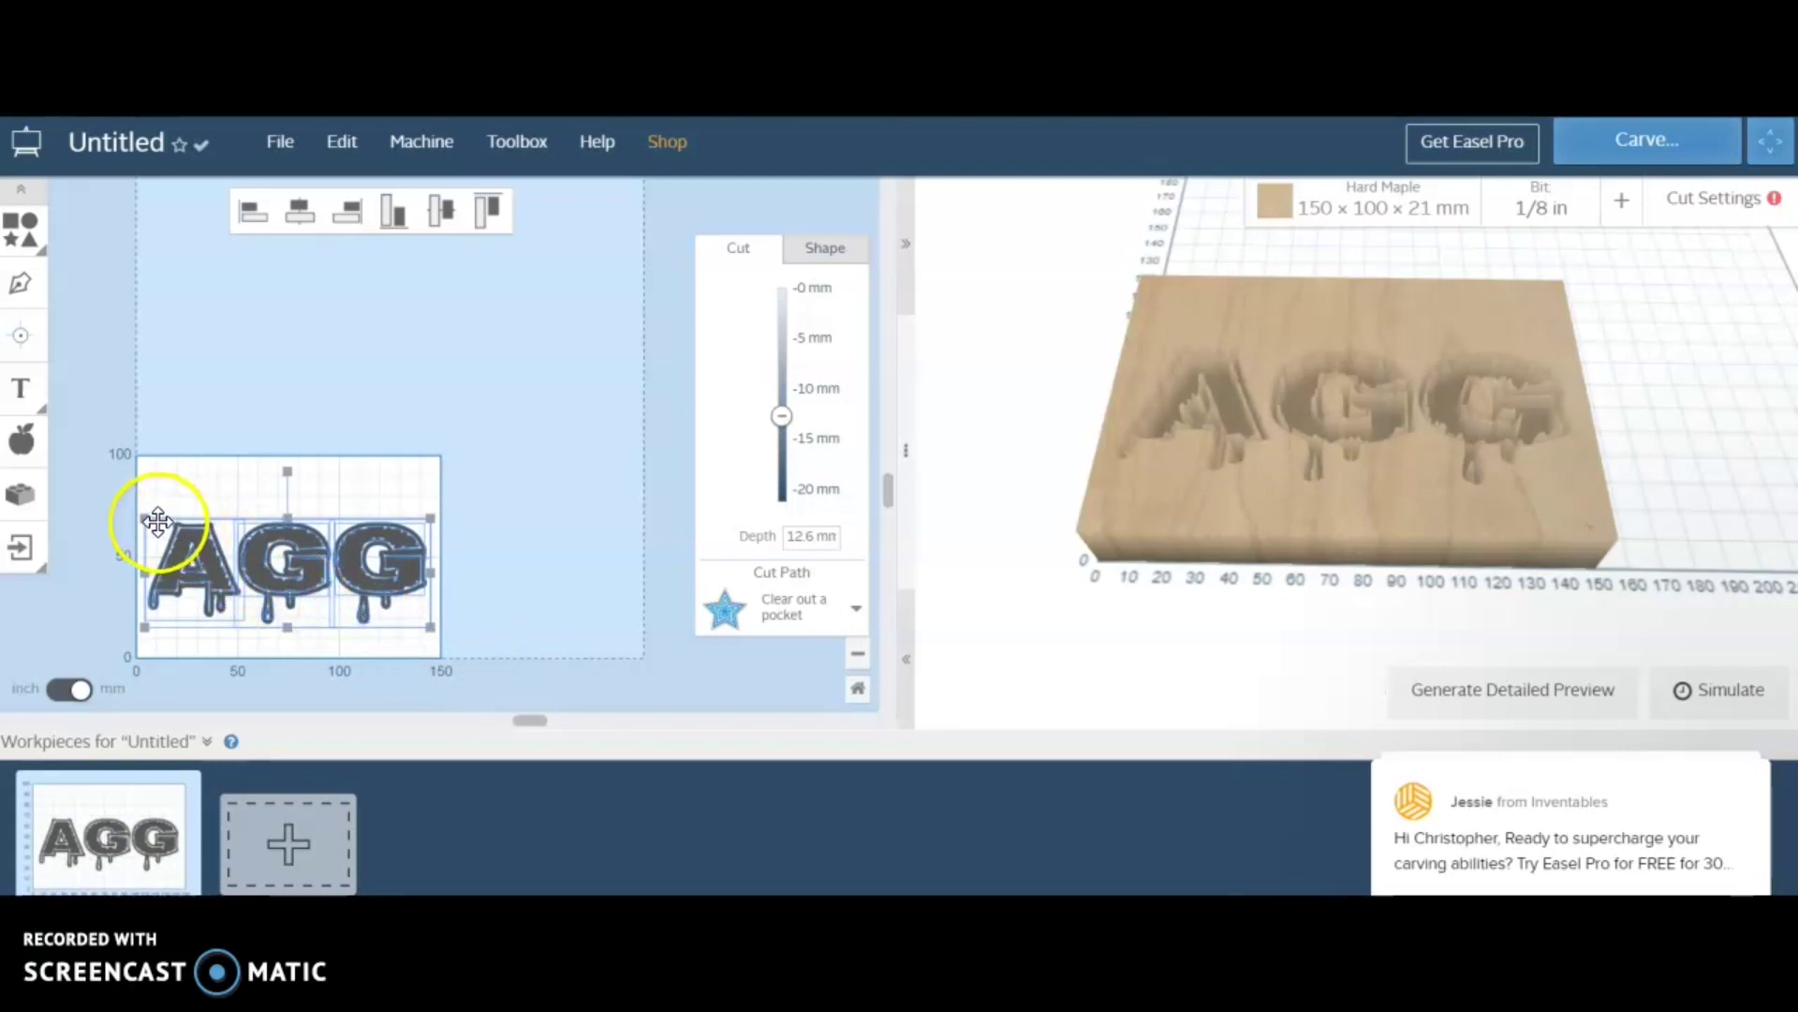
click(782, 418)
drag(783, 418, 789, 346)
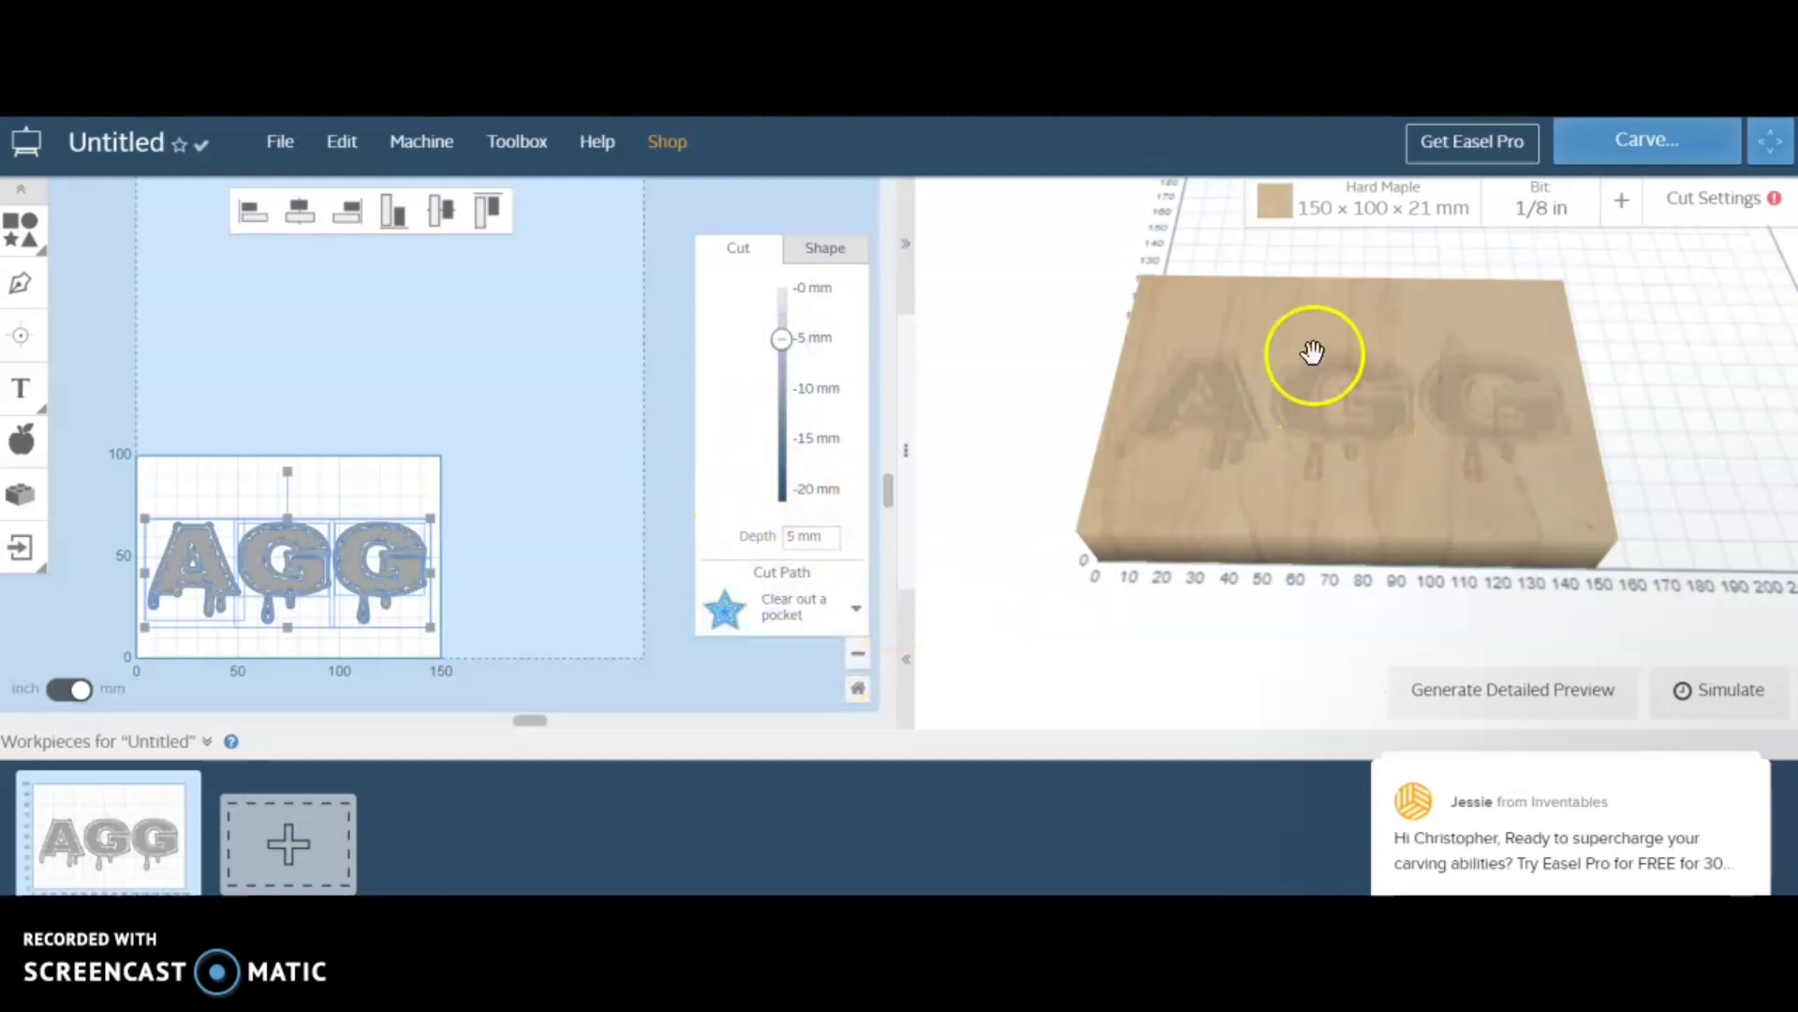
Step: Set the AGG letters' cut path to Clear out a pocket and centre them on the workpiece
click(855, 611)
click(794, 662)
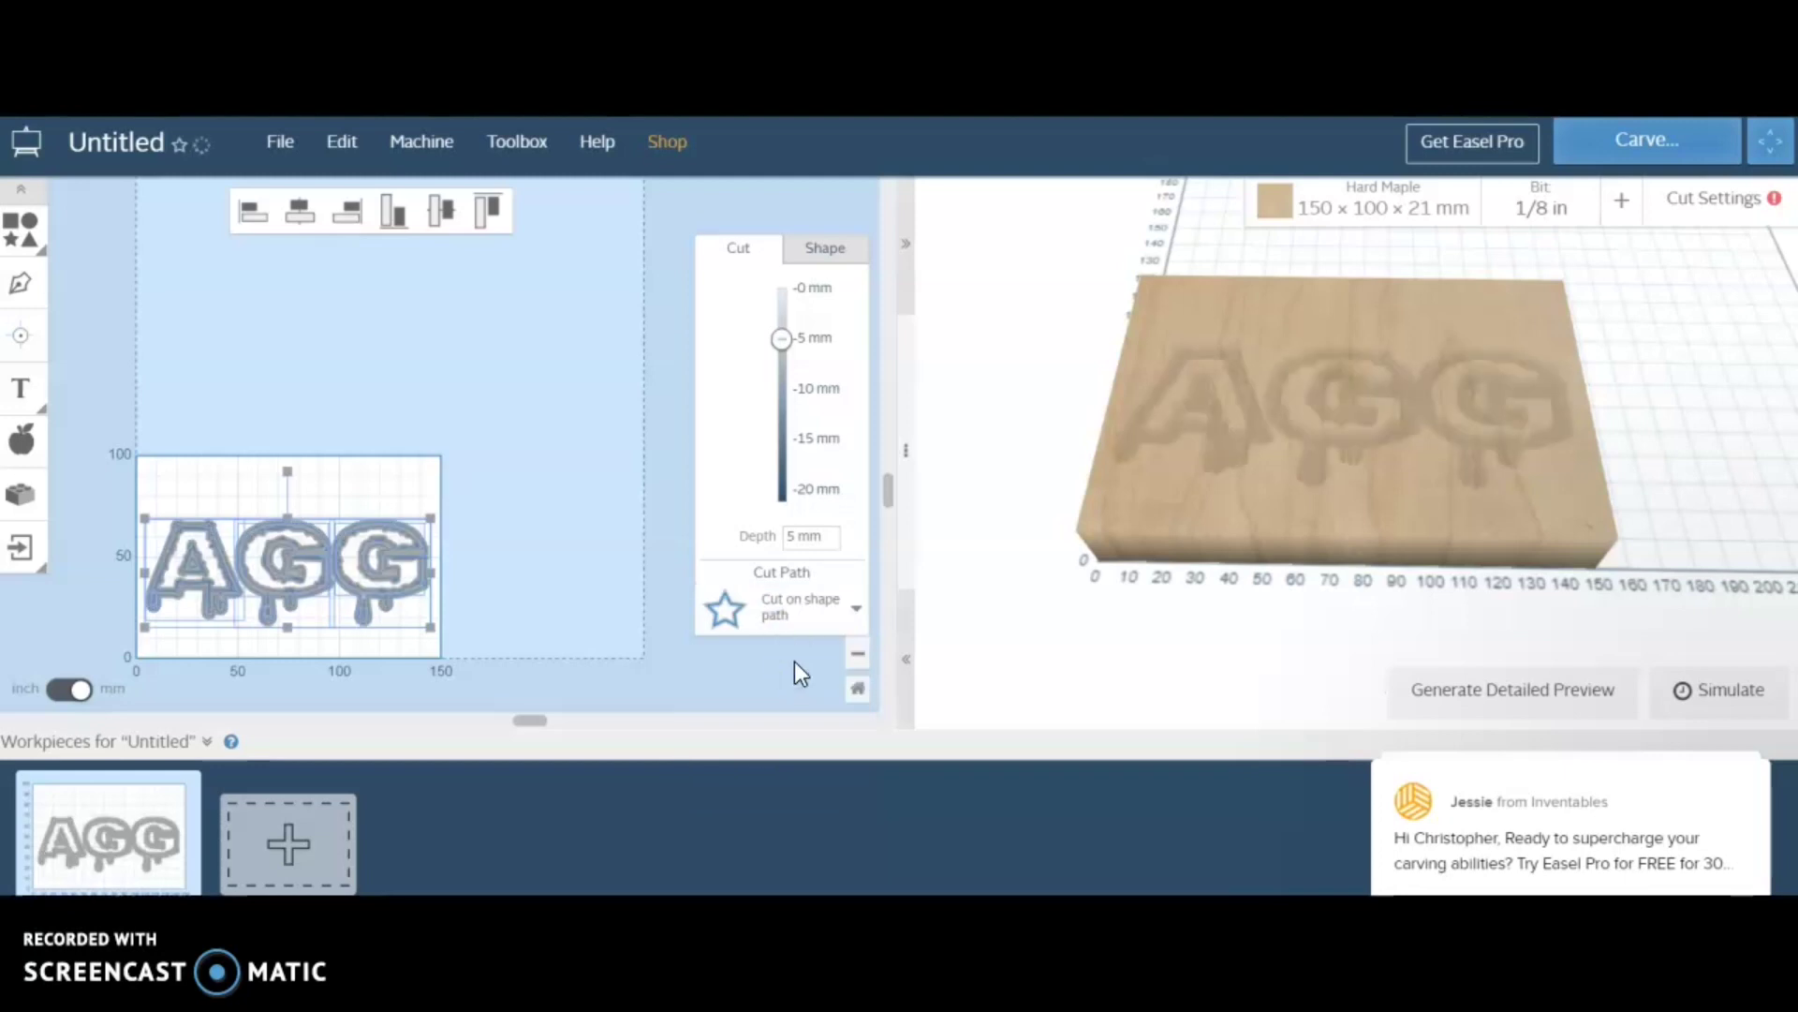
click(829, 614)
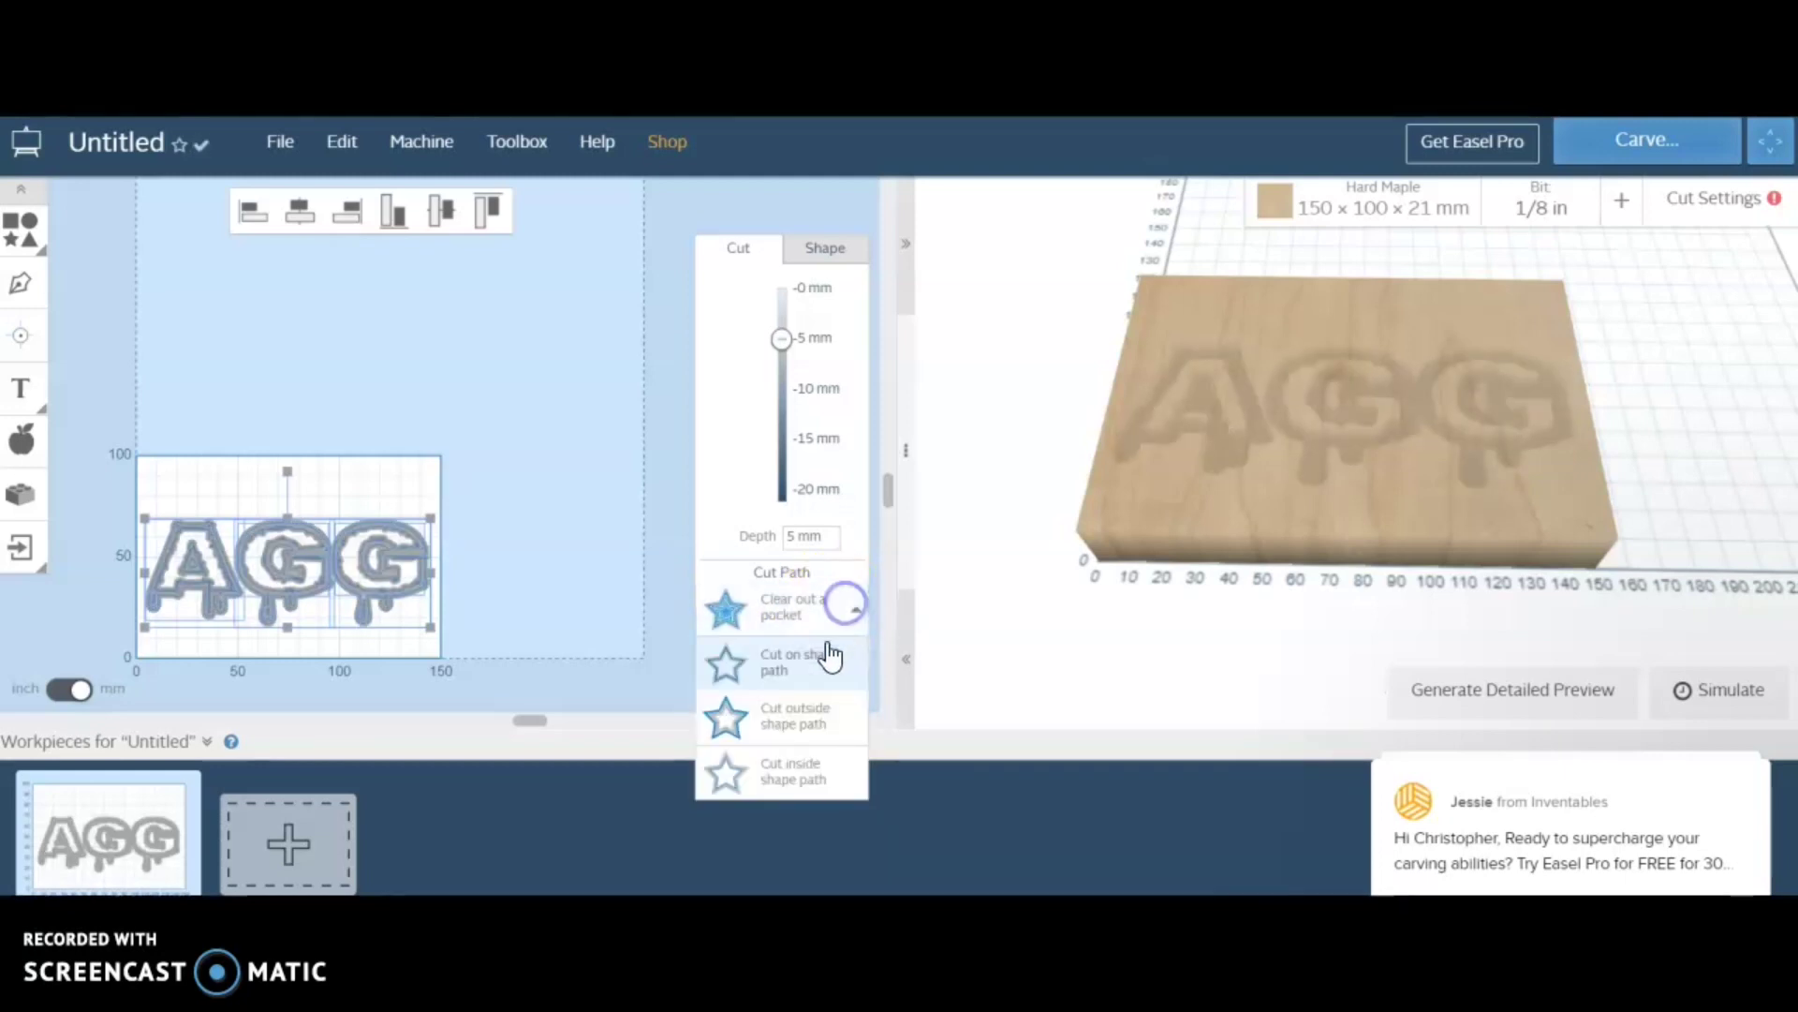
click(813, 718)
click(829, 614)
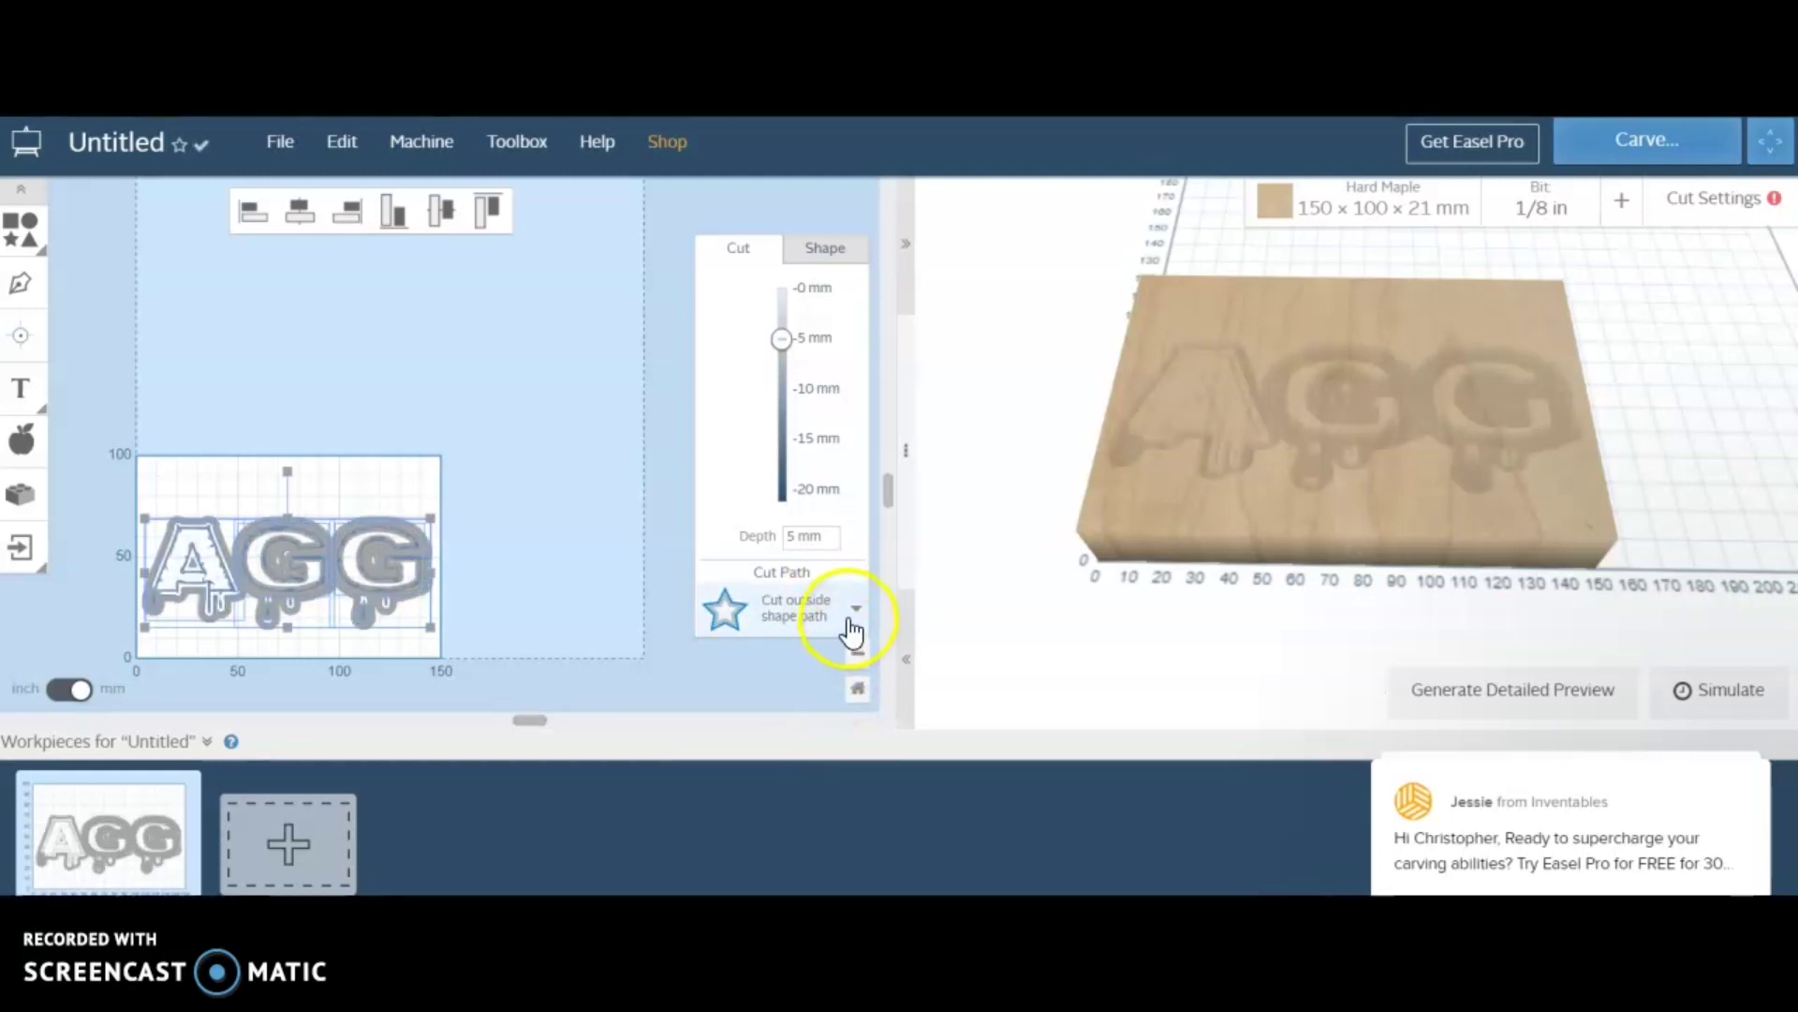
click(801, 767)
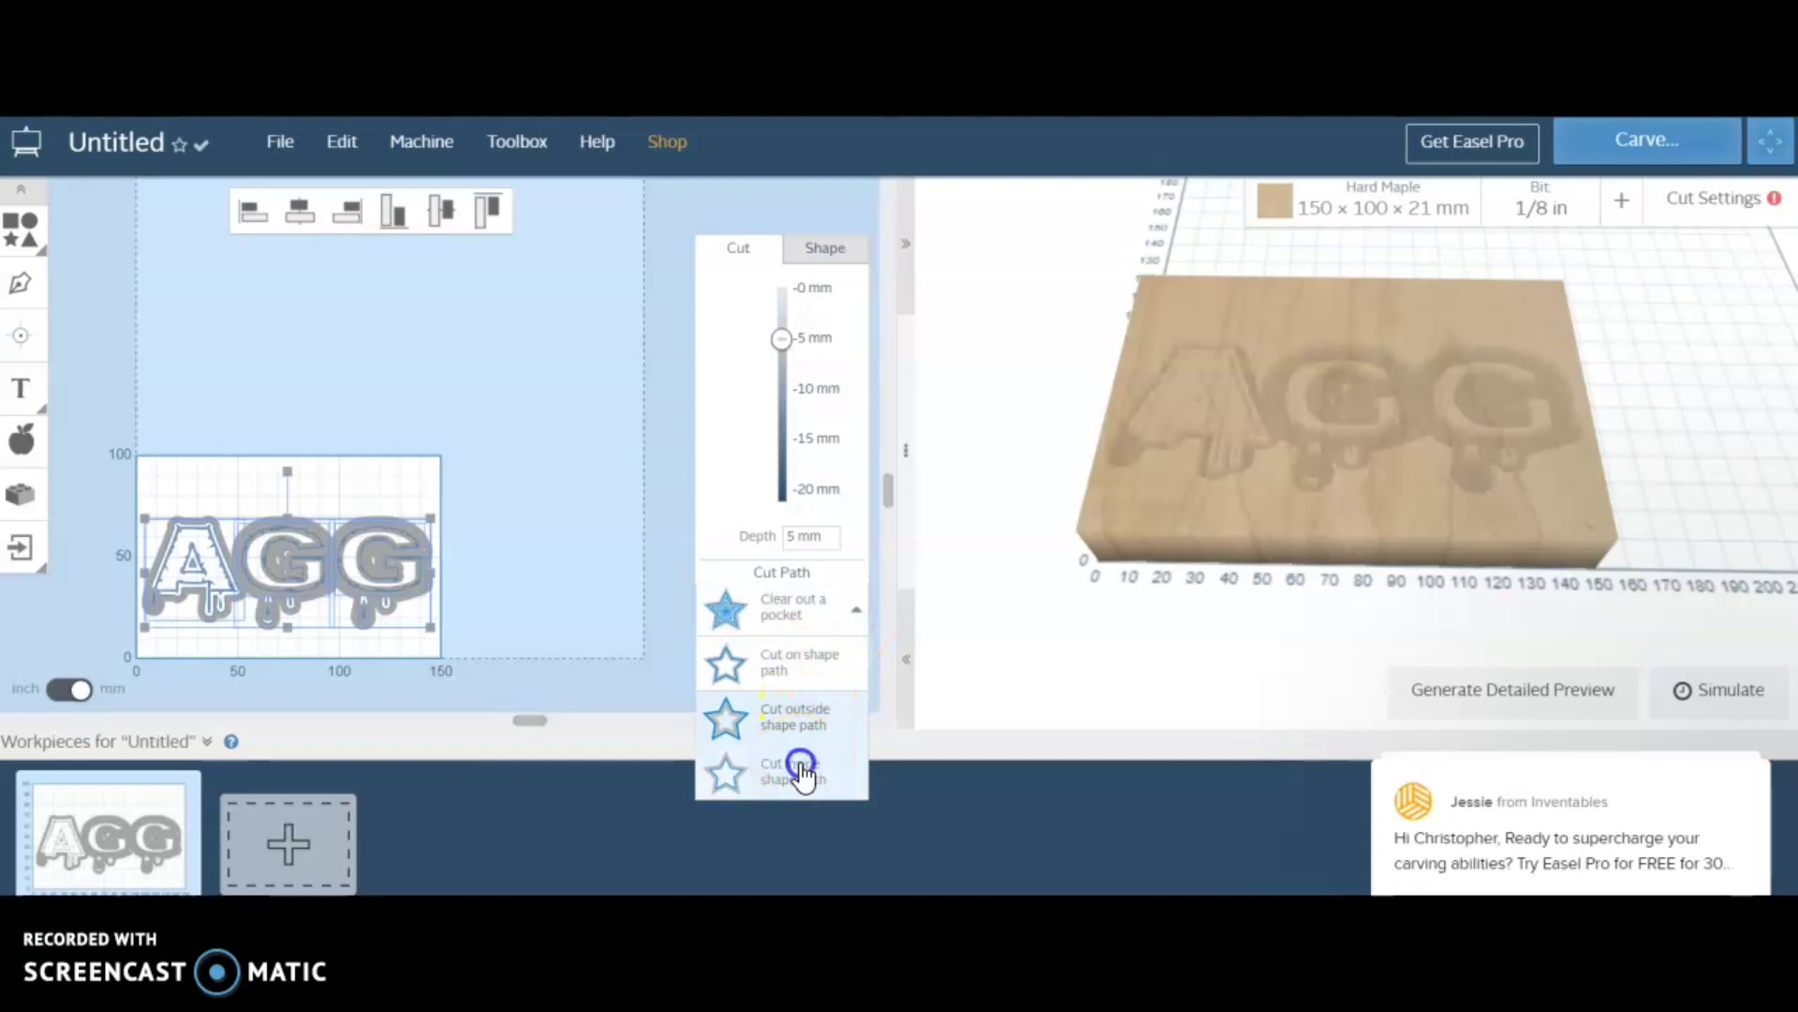
click(843, 620)
click(807, 660)
click(815, 620)
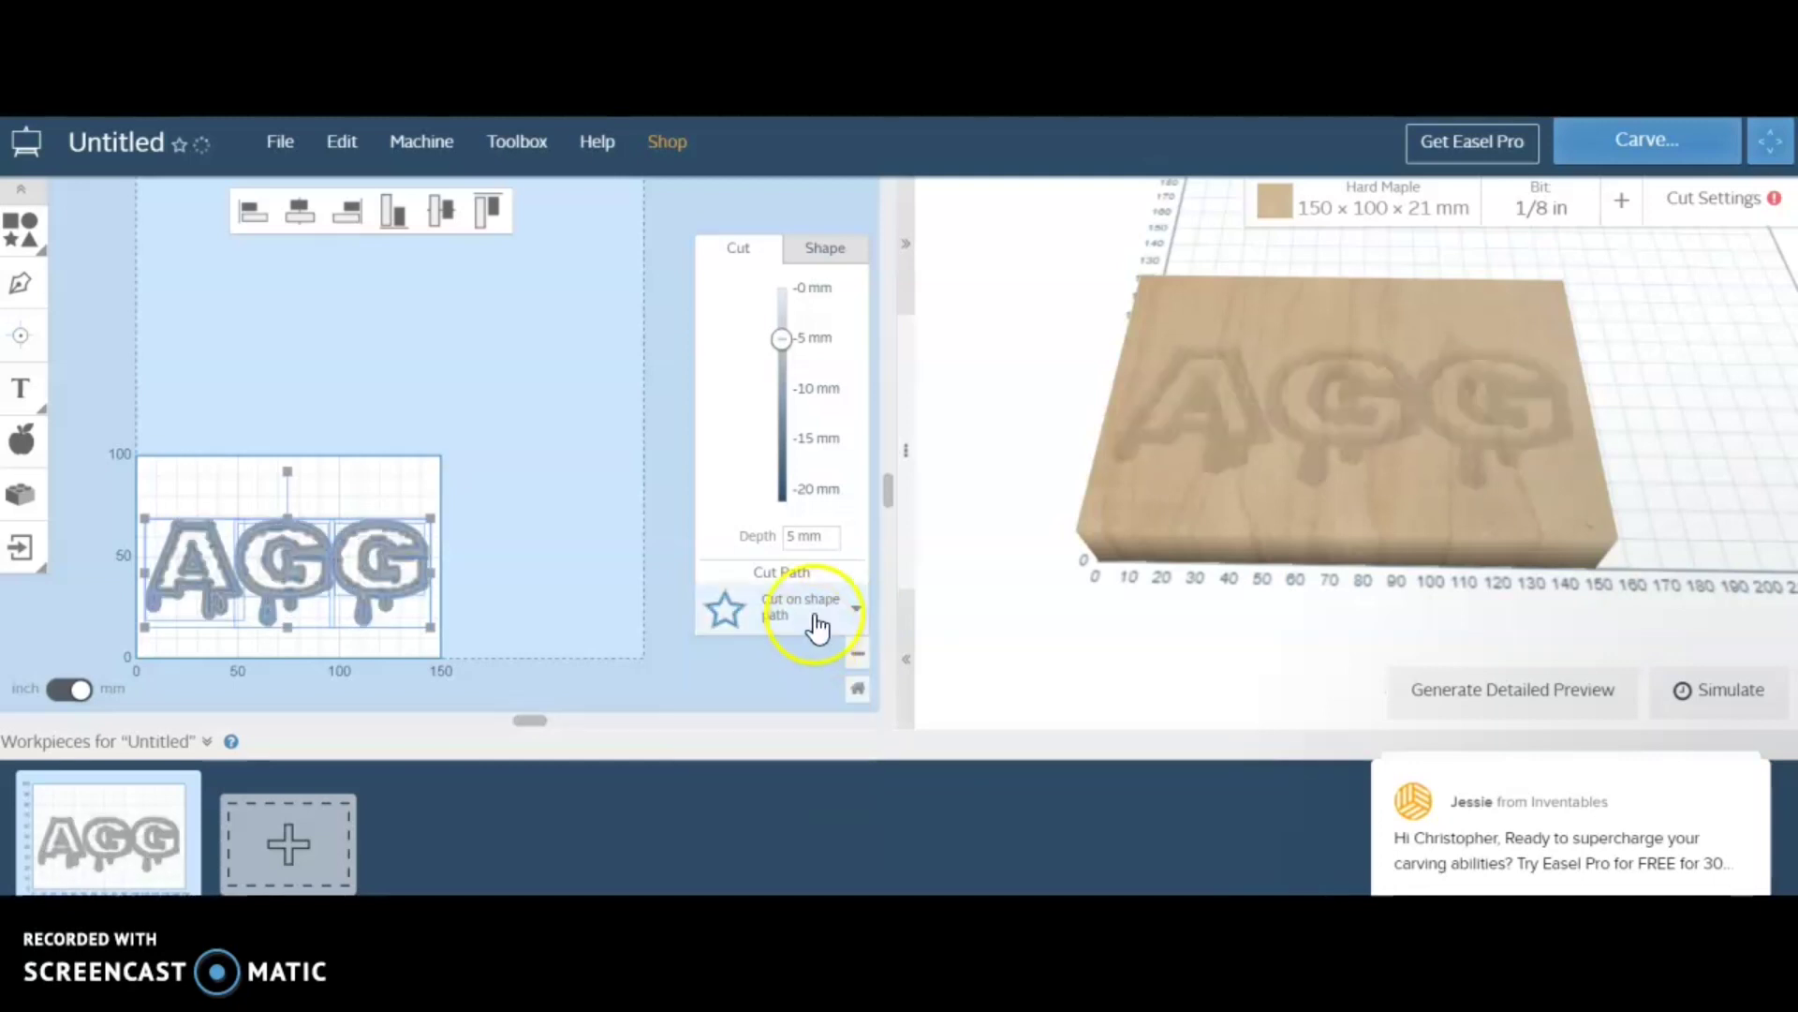
click(799, 614)
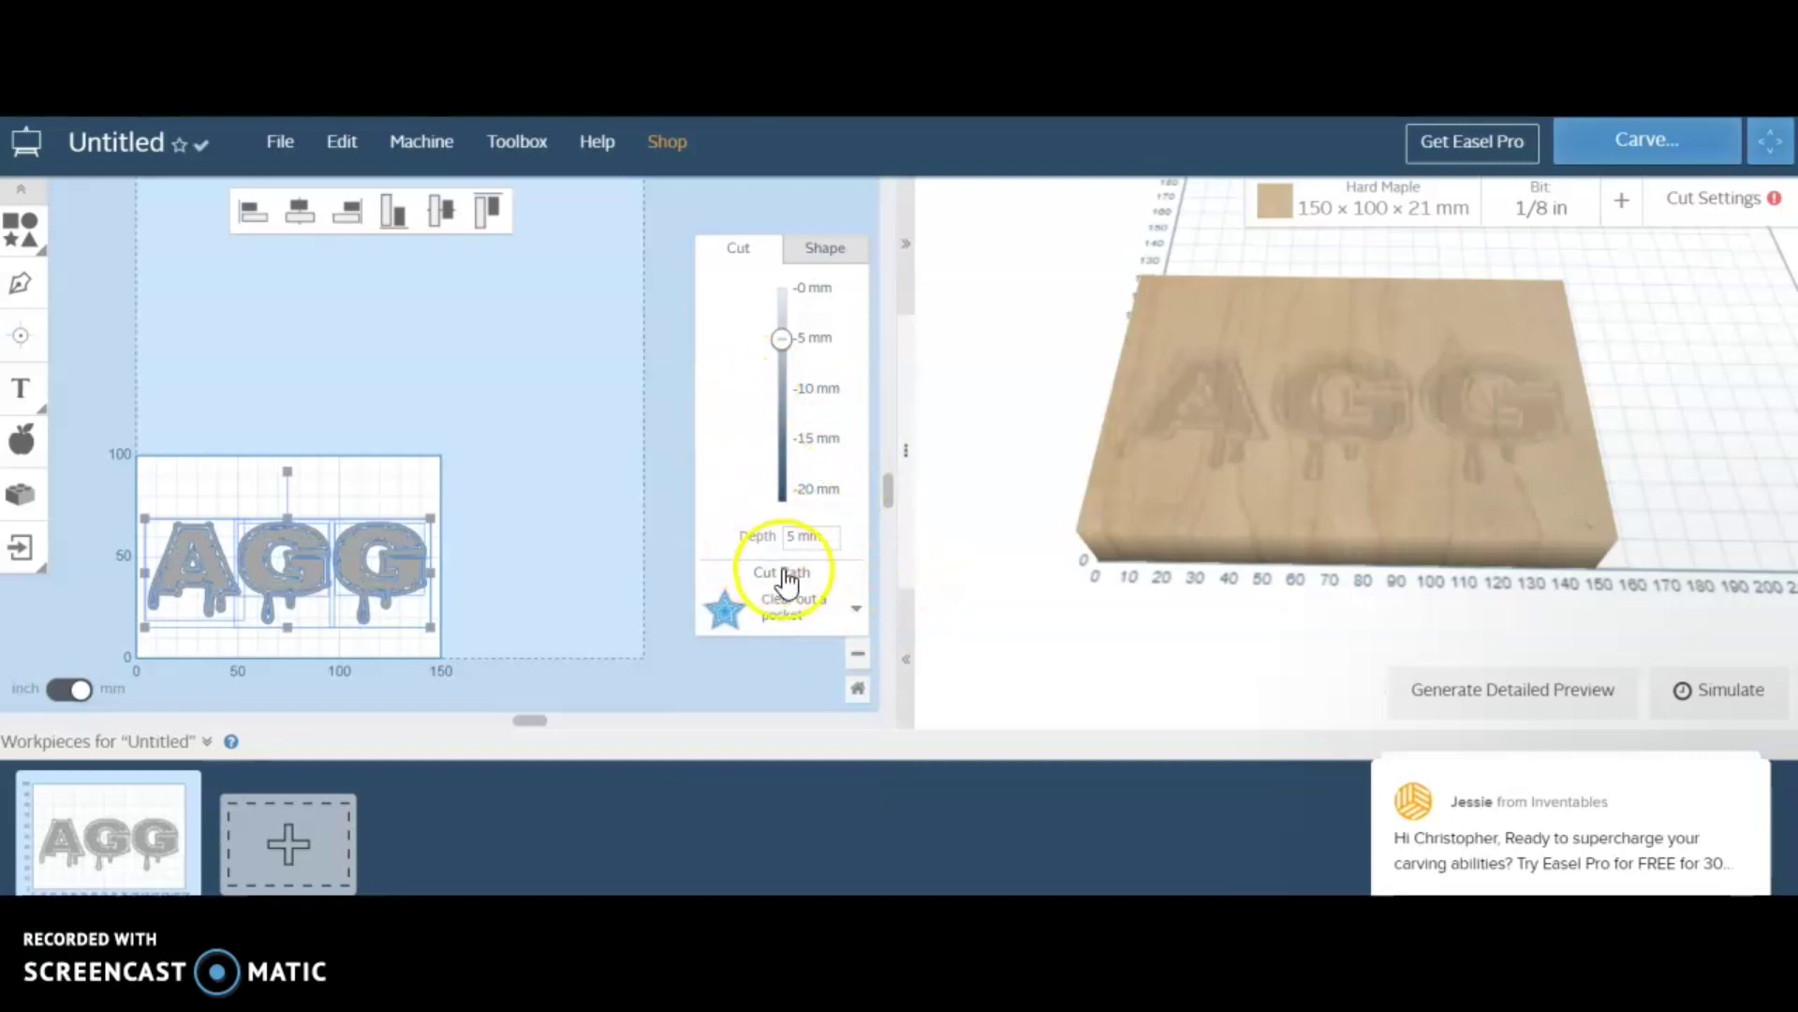
drag(300, 558, 301, 547)
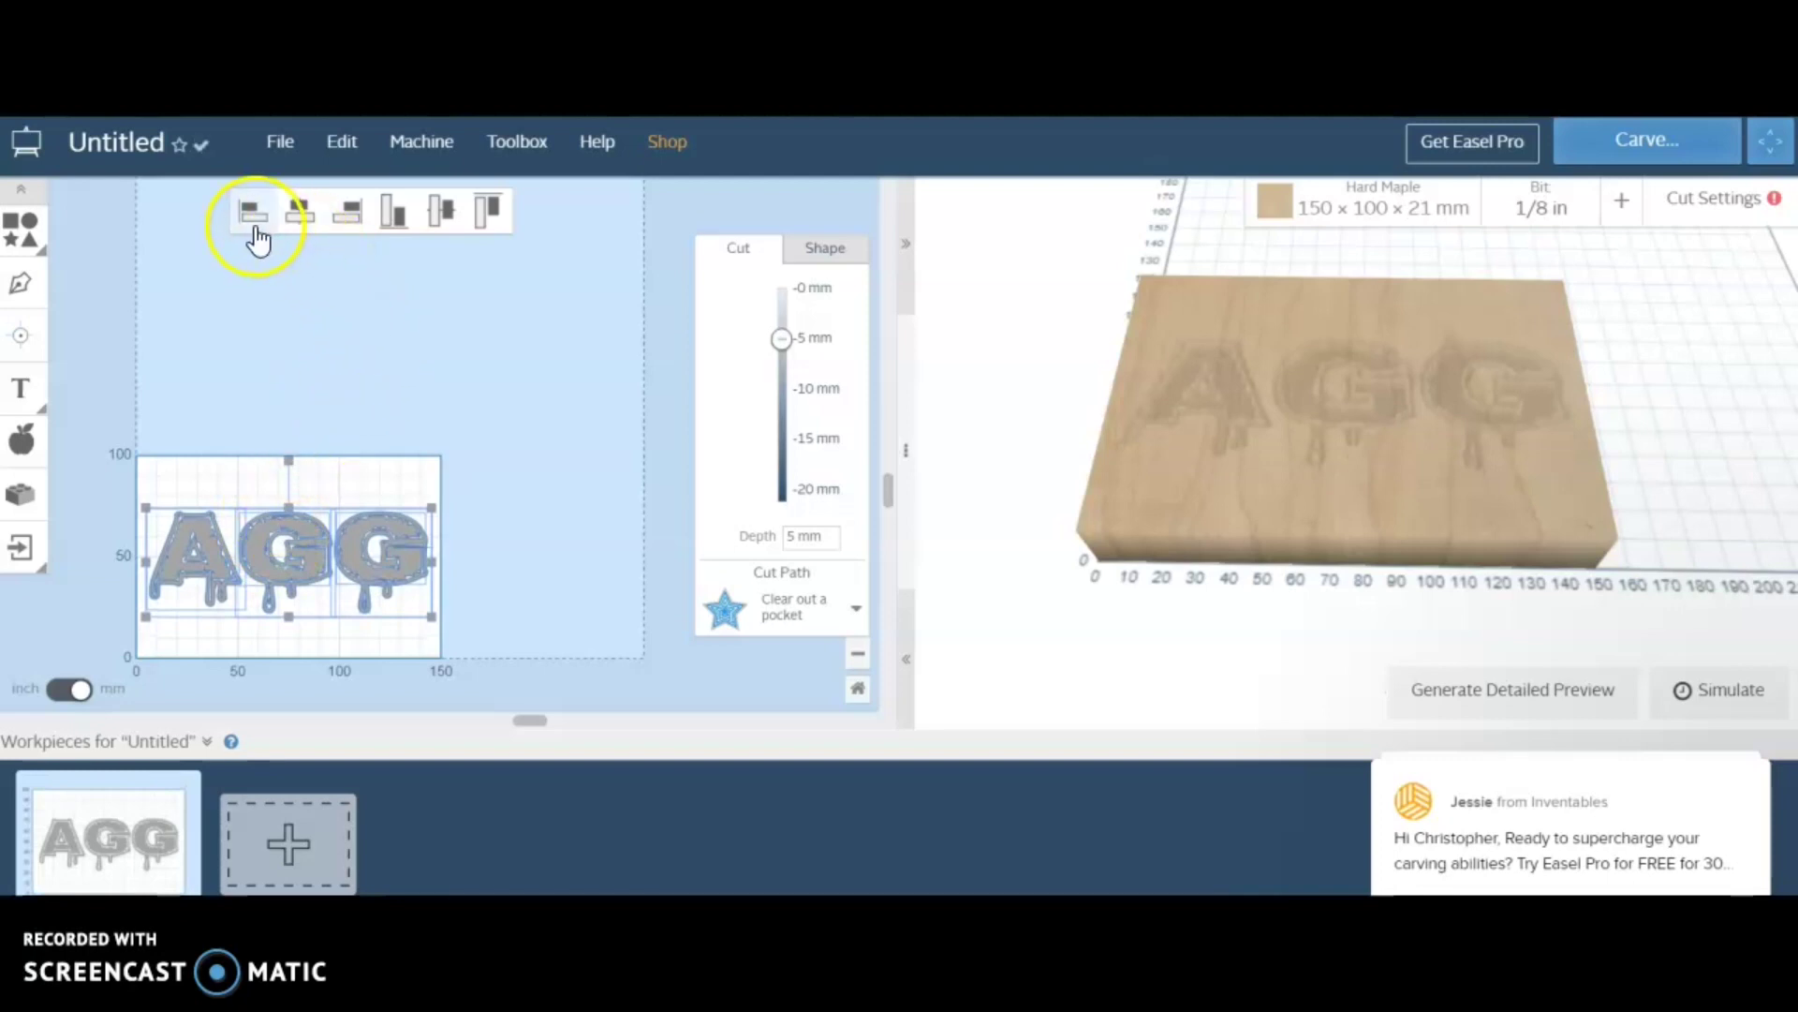
click(300, 229)
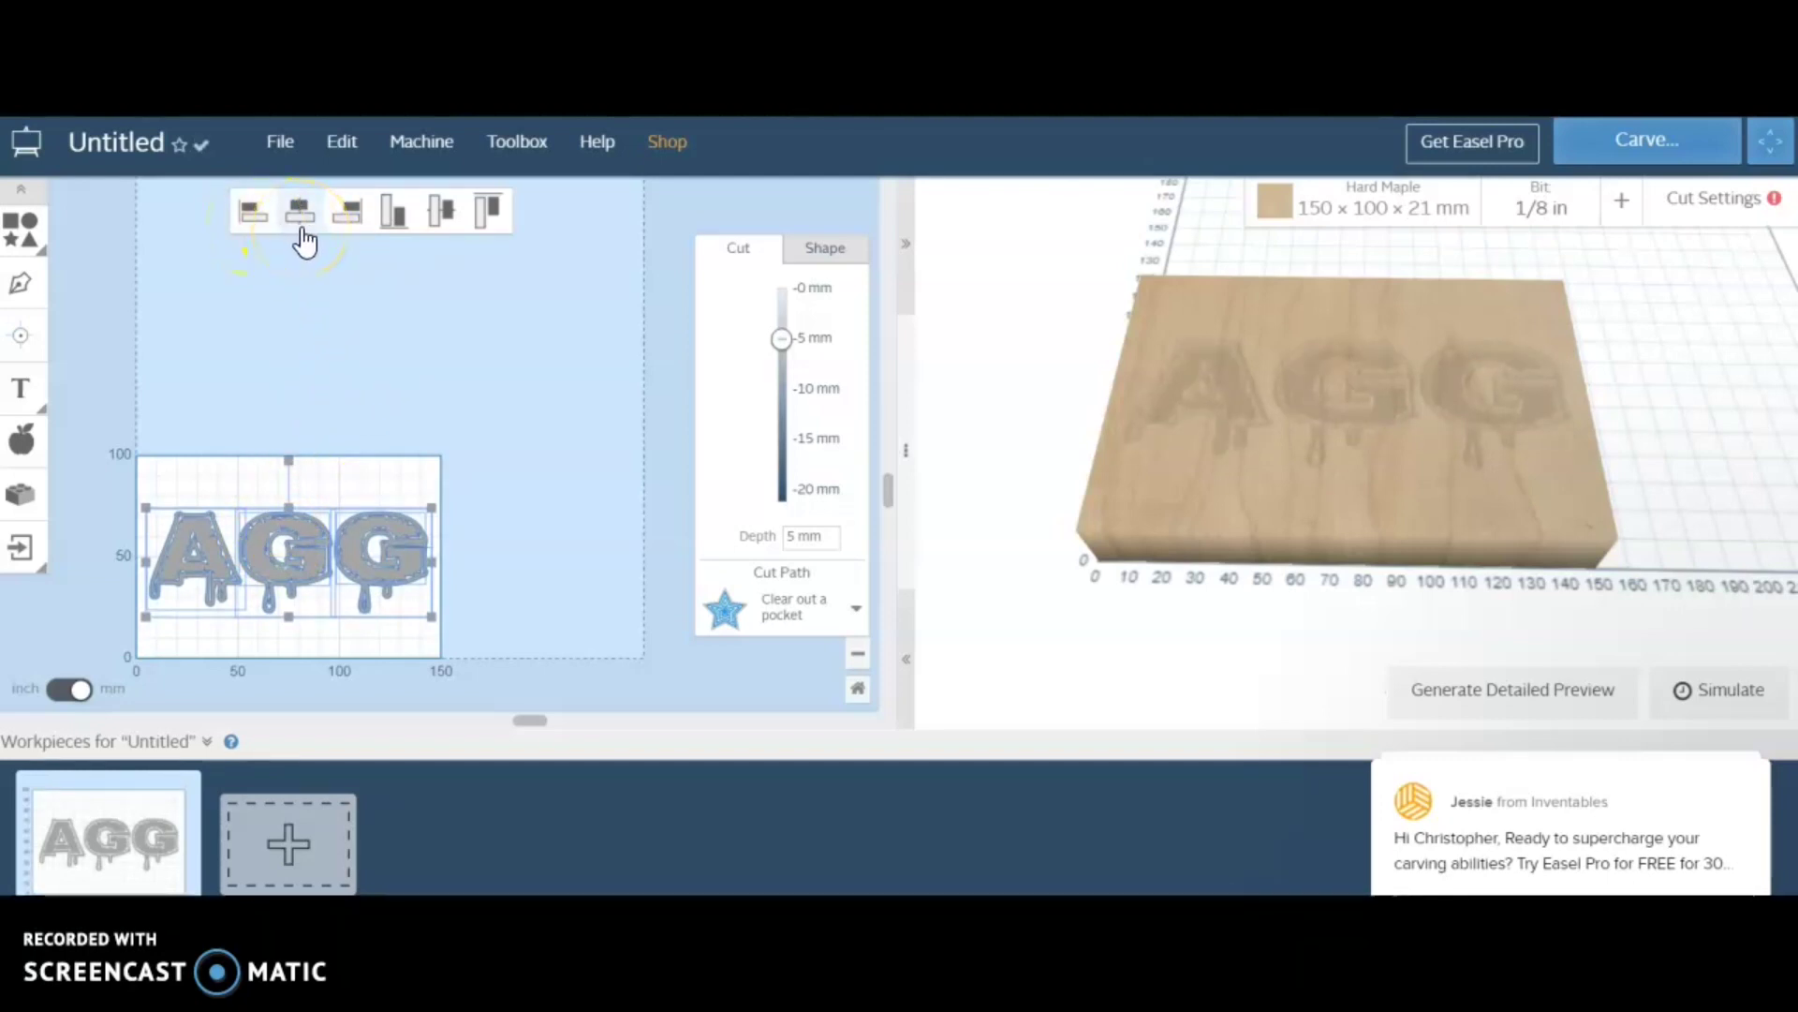
click(348, 393)
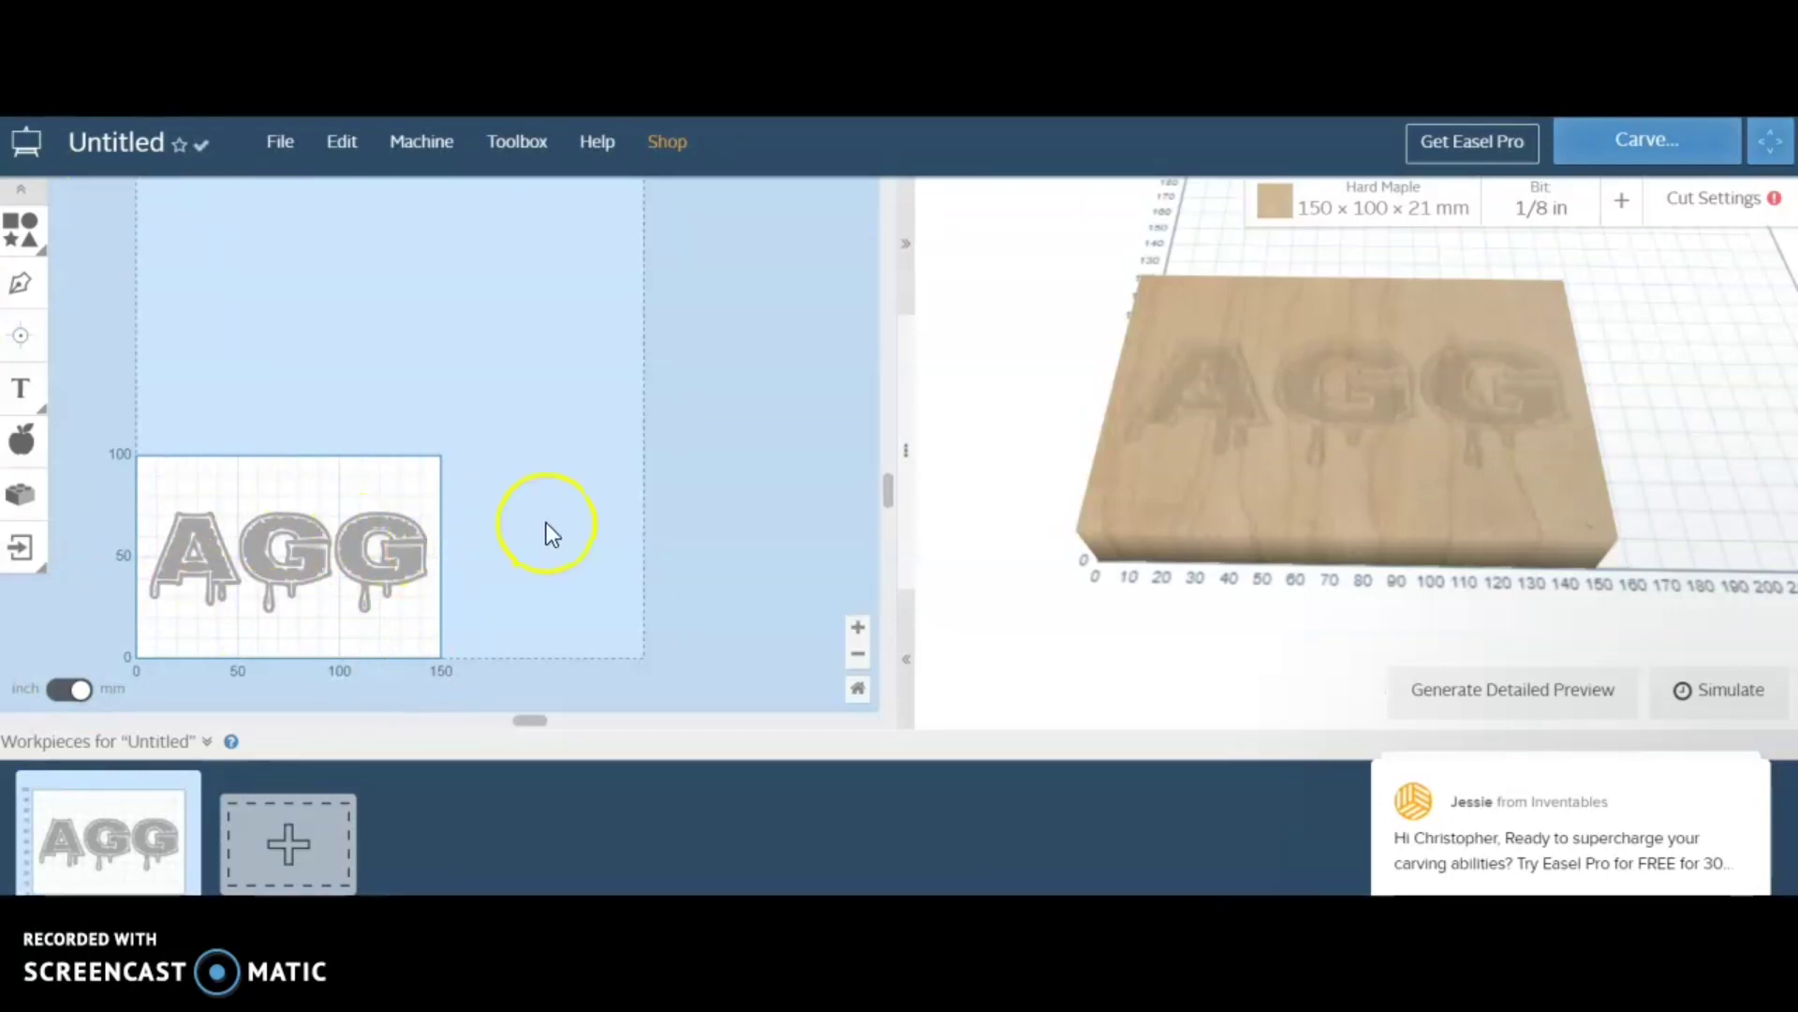
Step: Browse the bit library and check the cut settings
click(1540, 201)
scroll(1206, 599, down, 1)
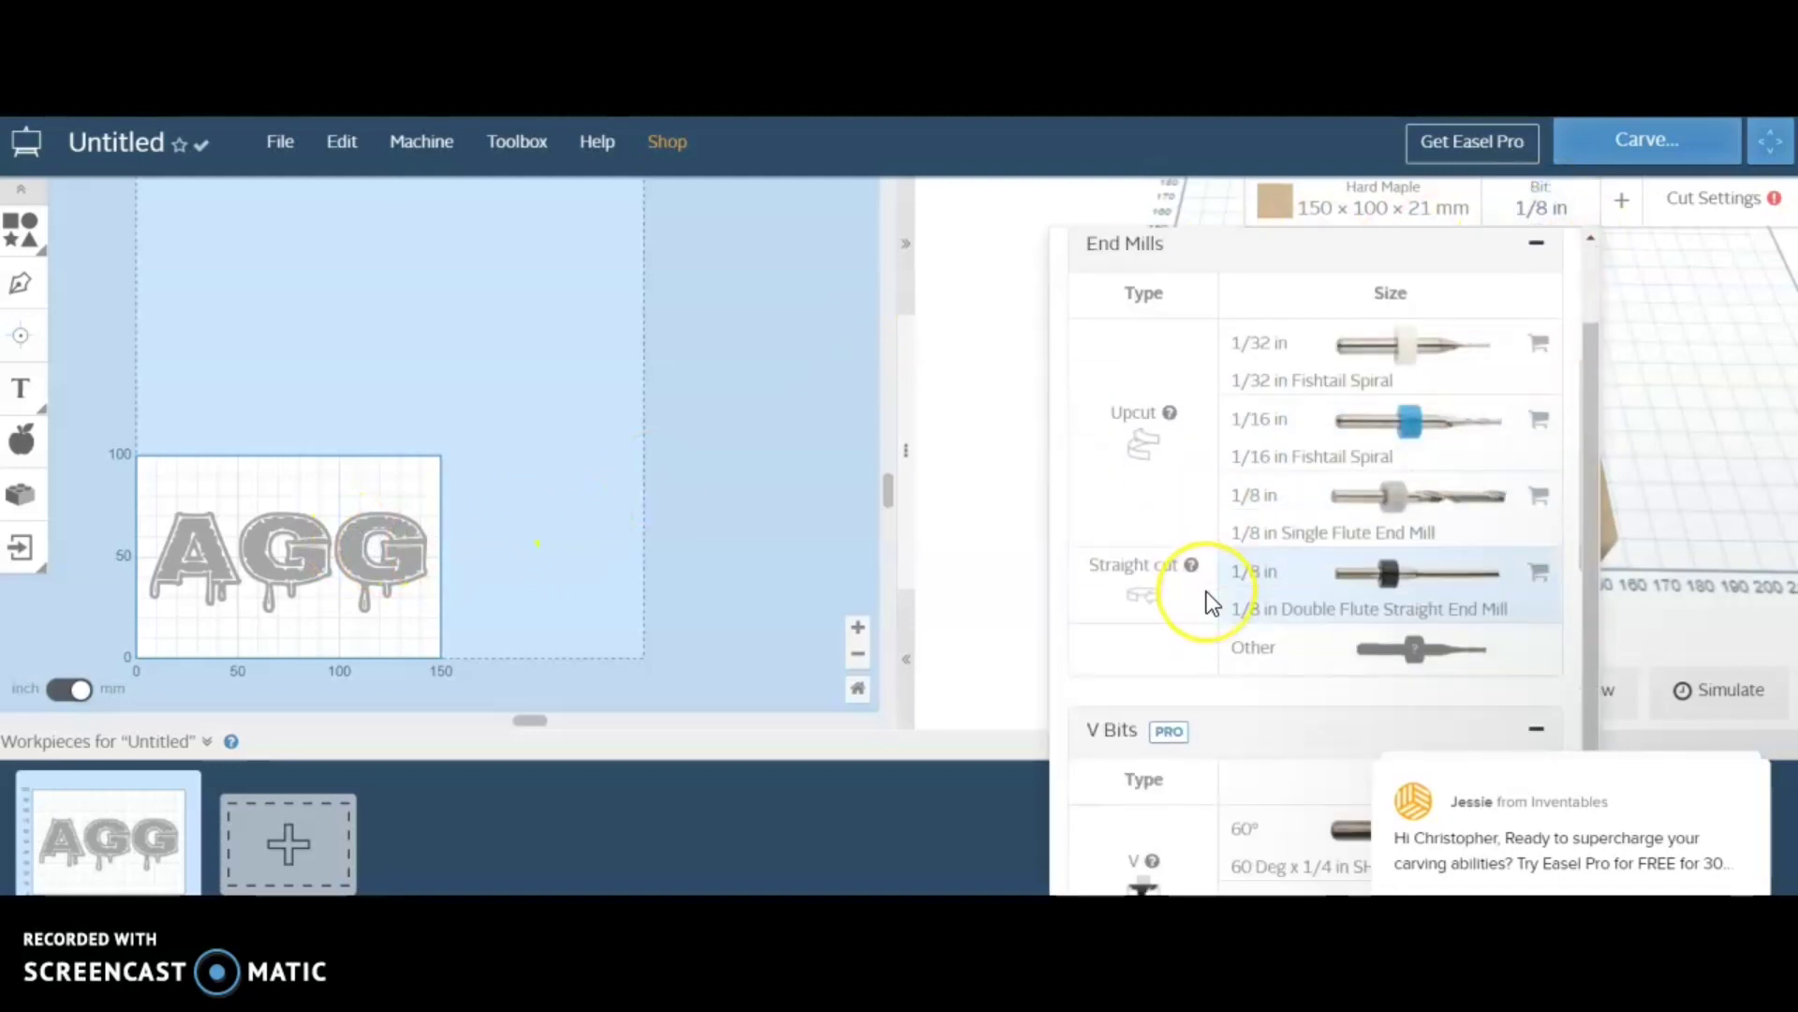
scroll(1206, 592, down, 2)
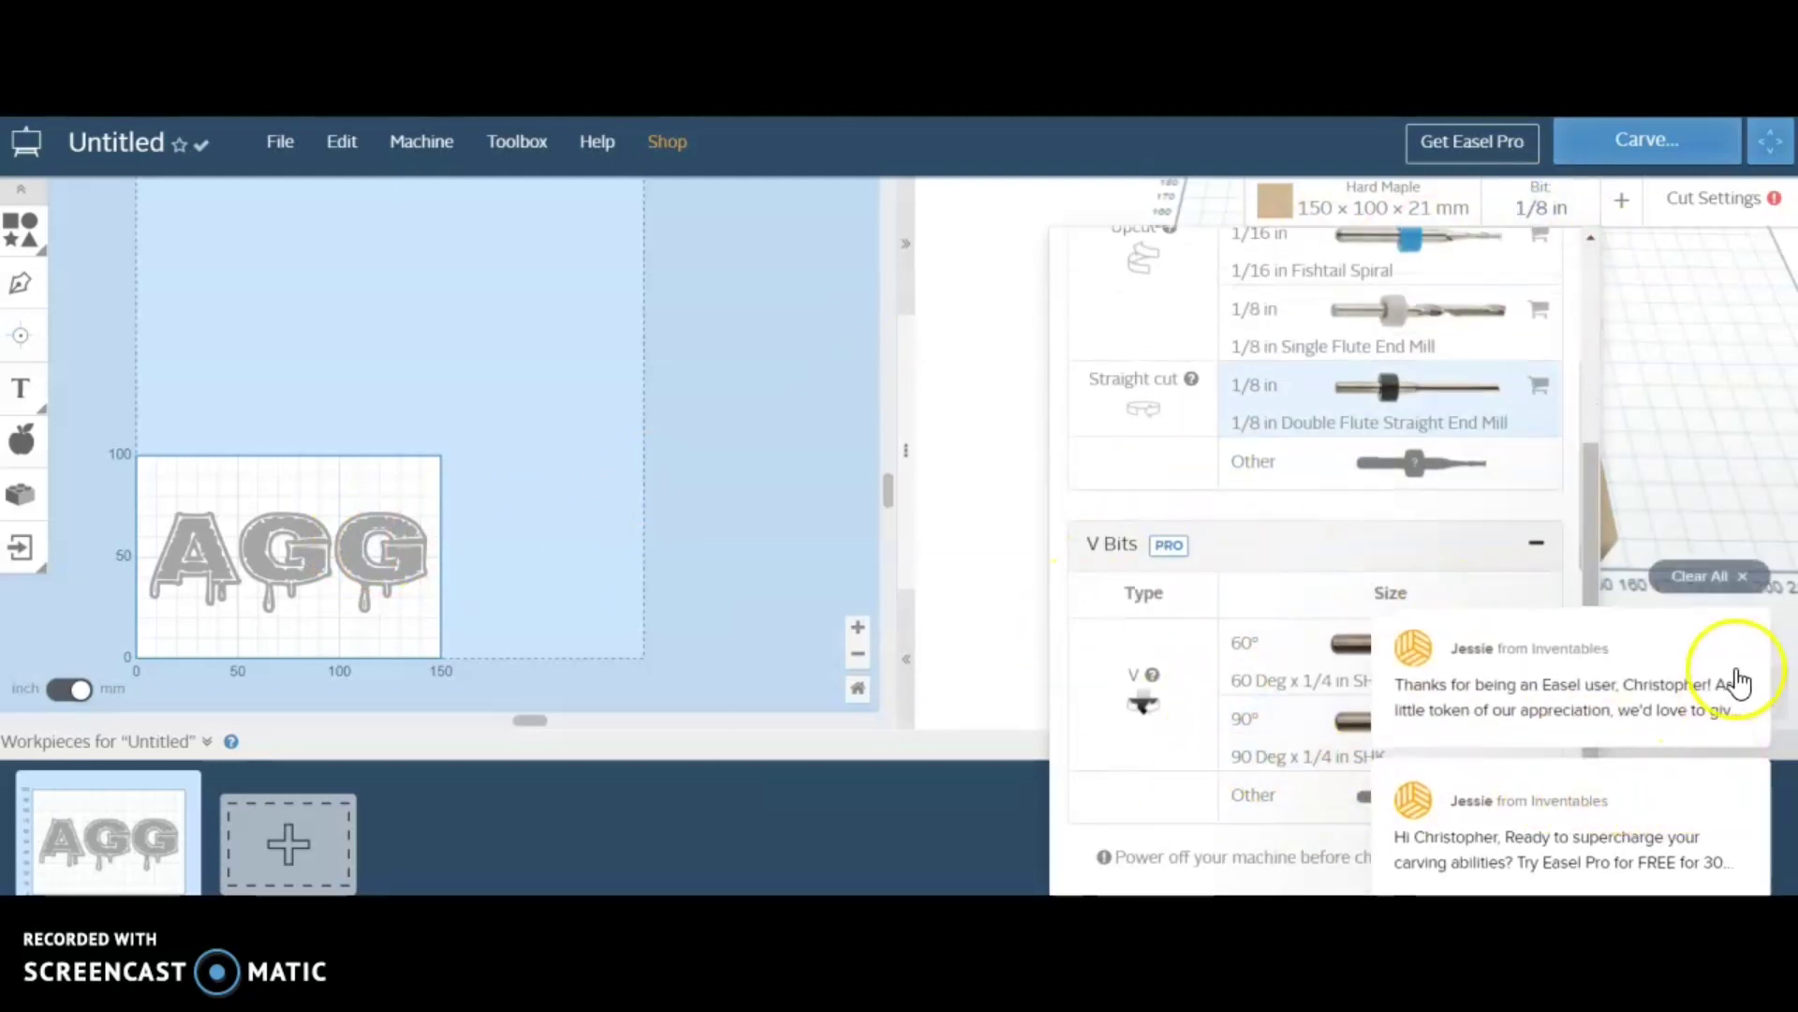
click(1716, 575)
scroll(1377, 682, up, 2)
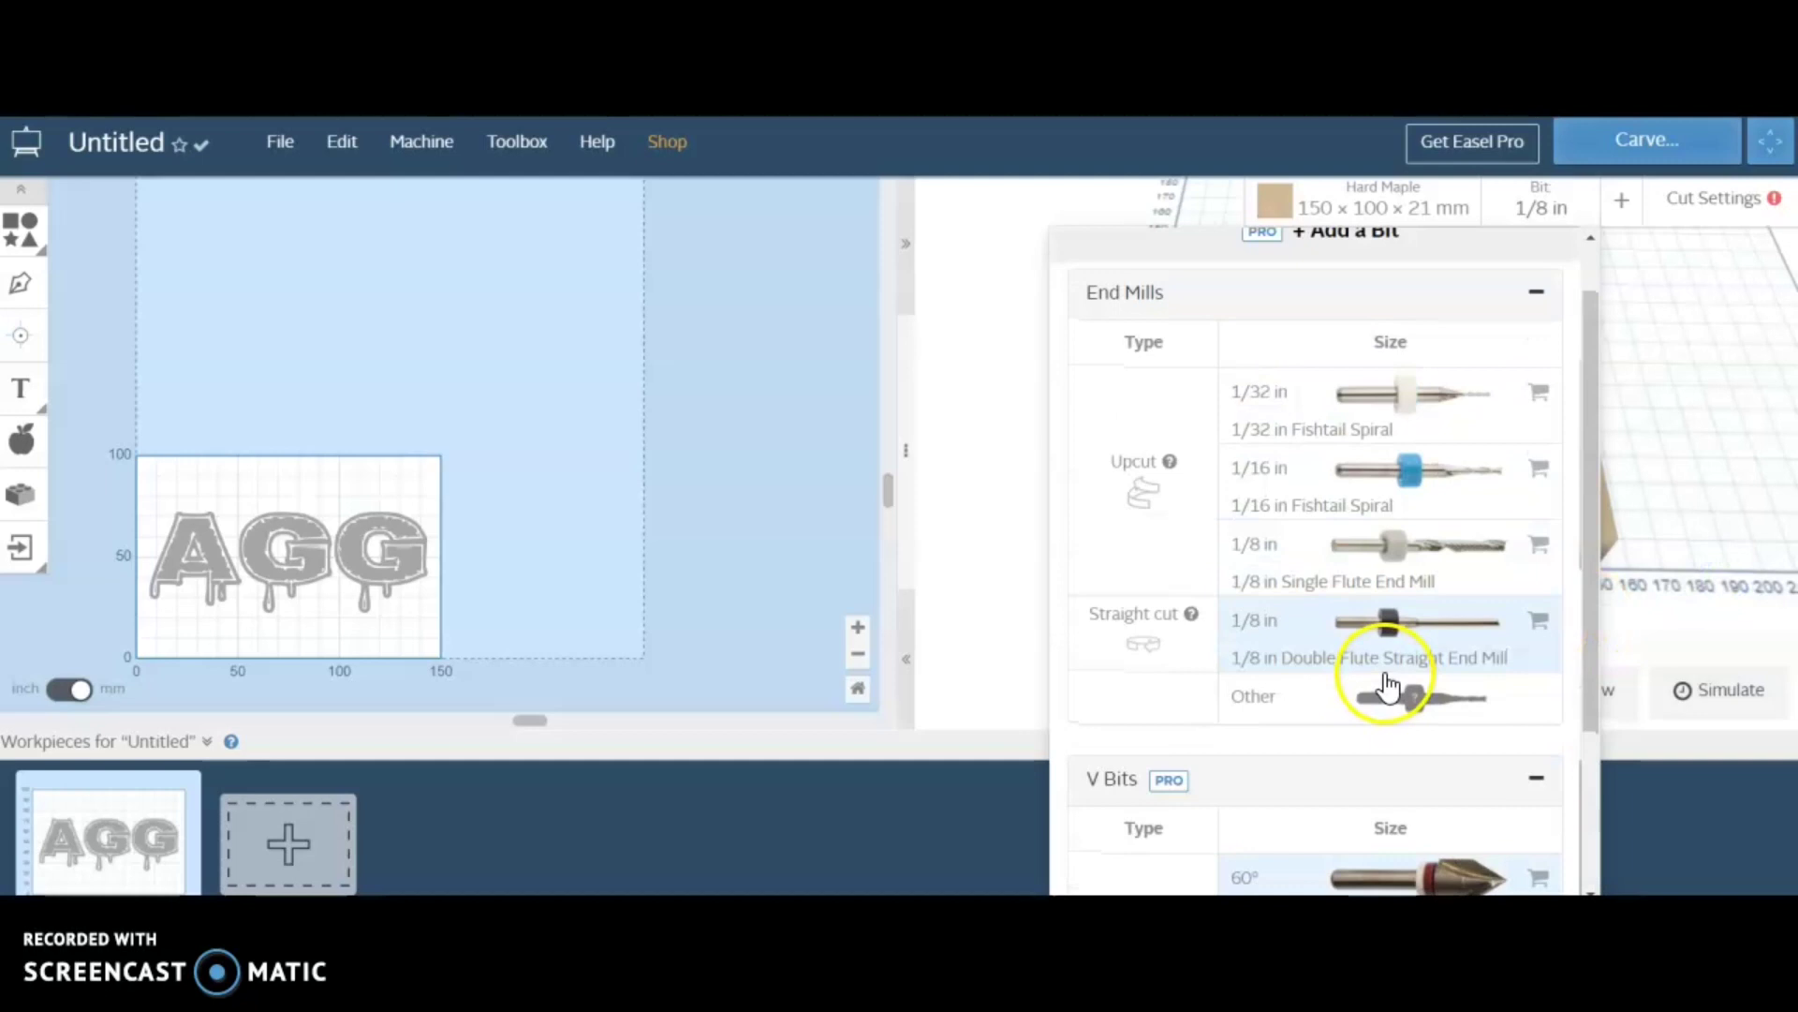
scroll(1386, 688, up, 1)
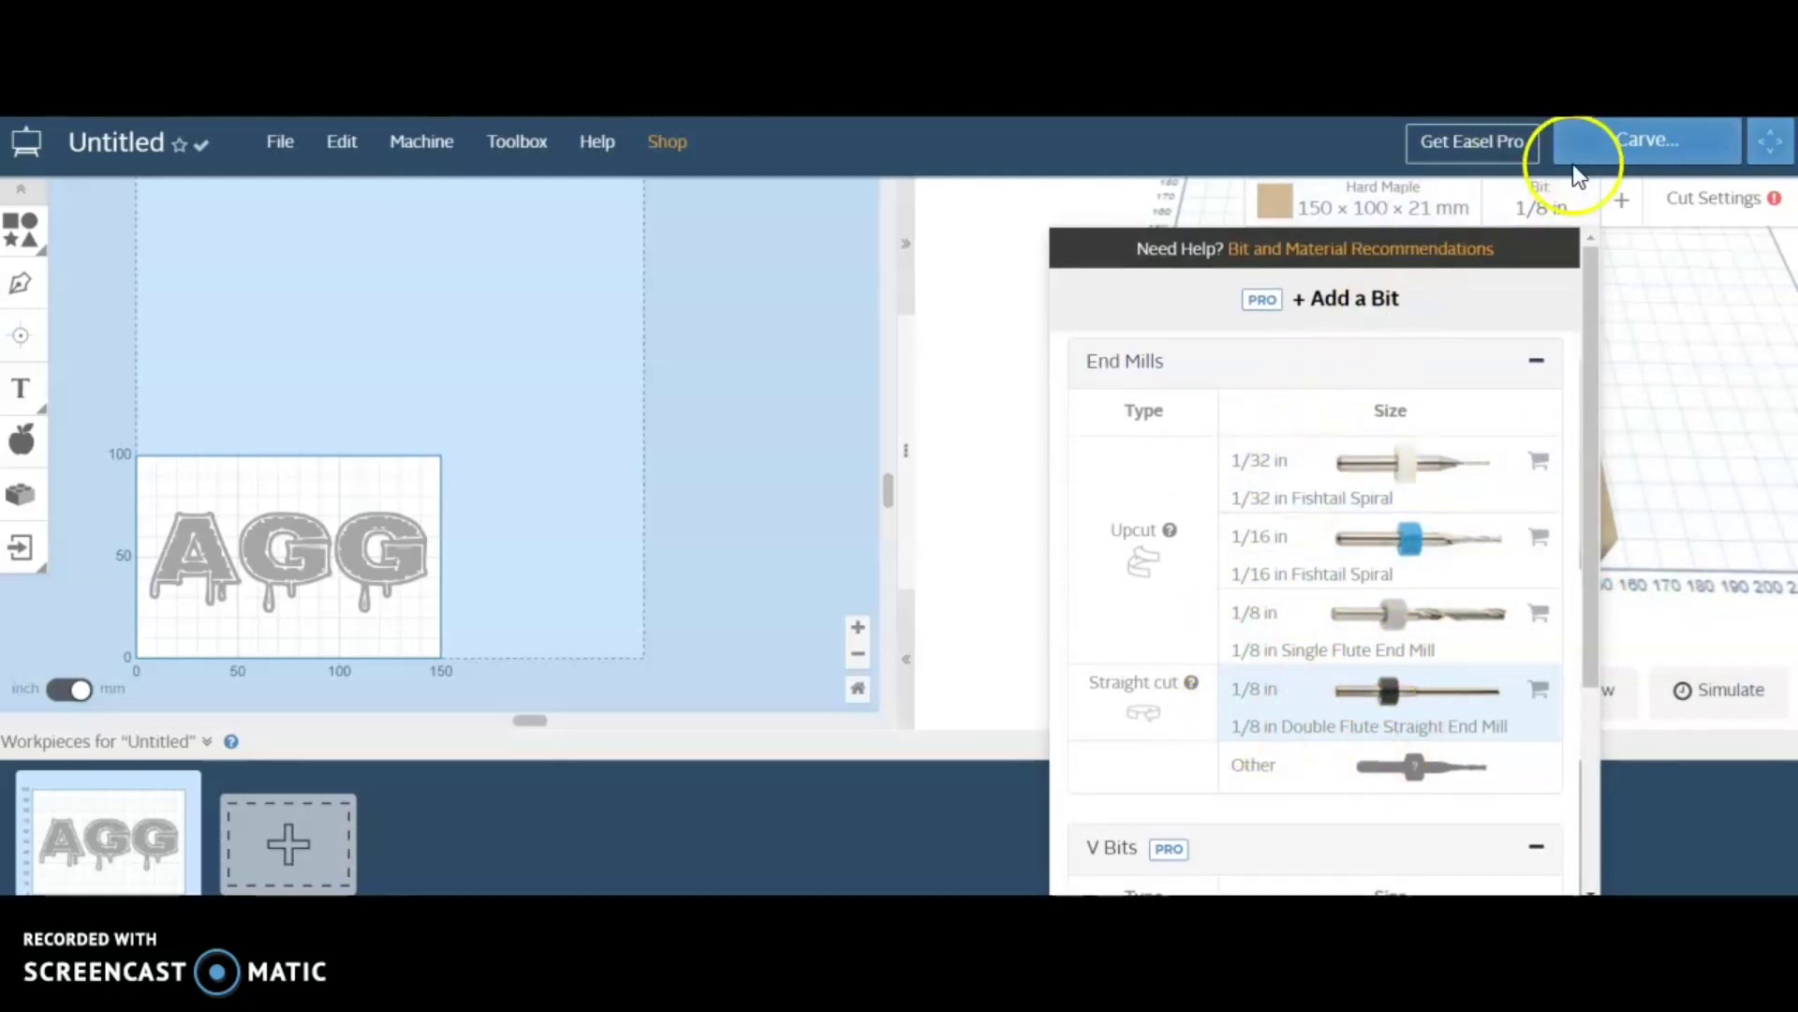
click(1541, 198)
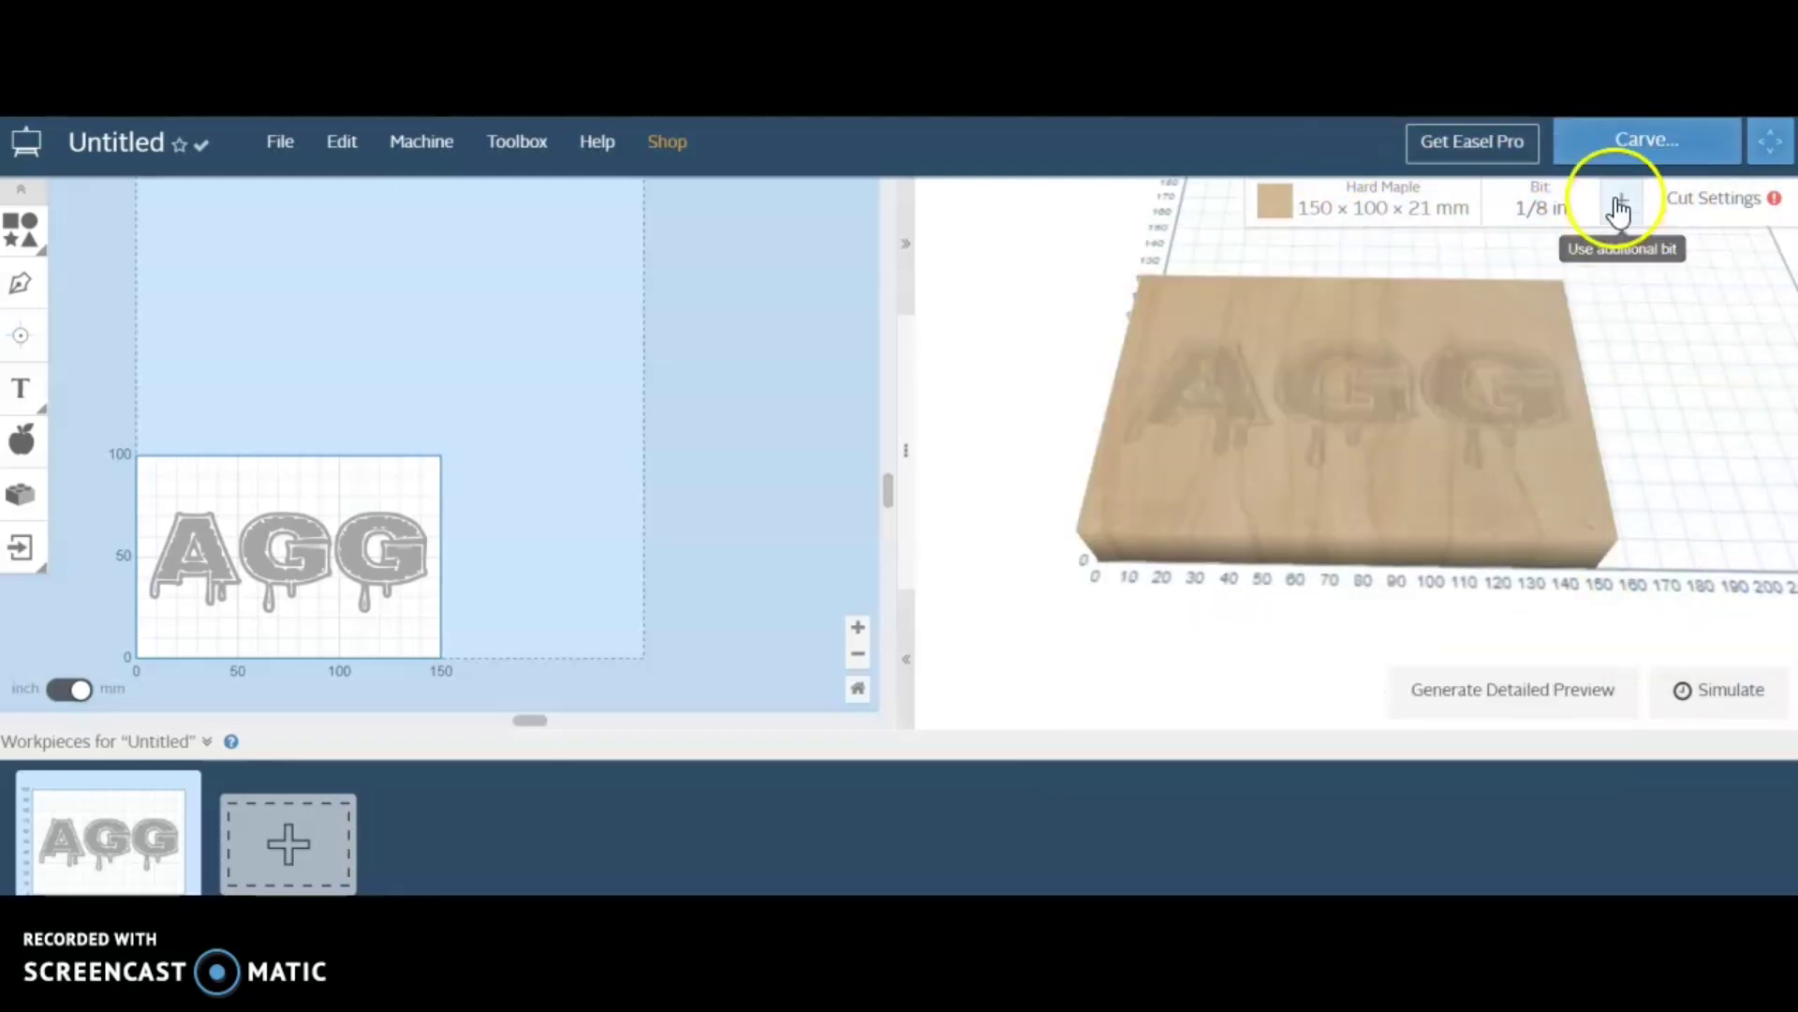
click(1705, 204)
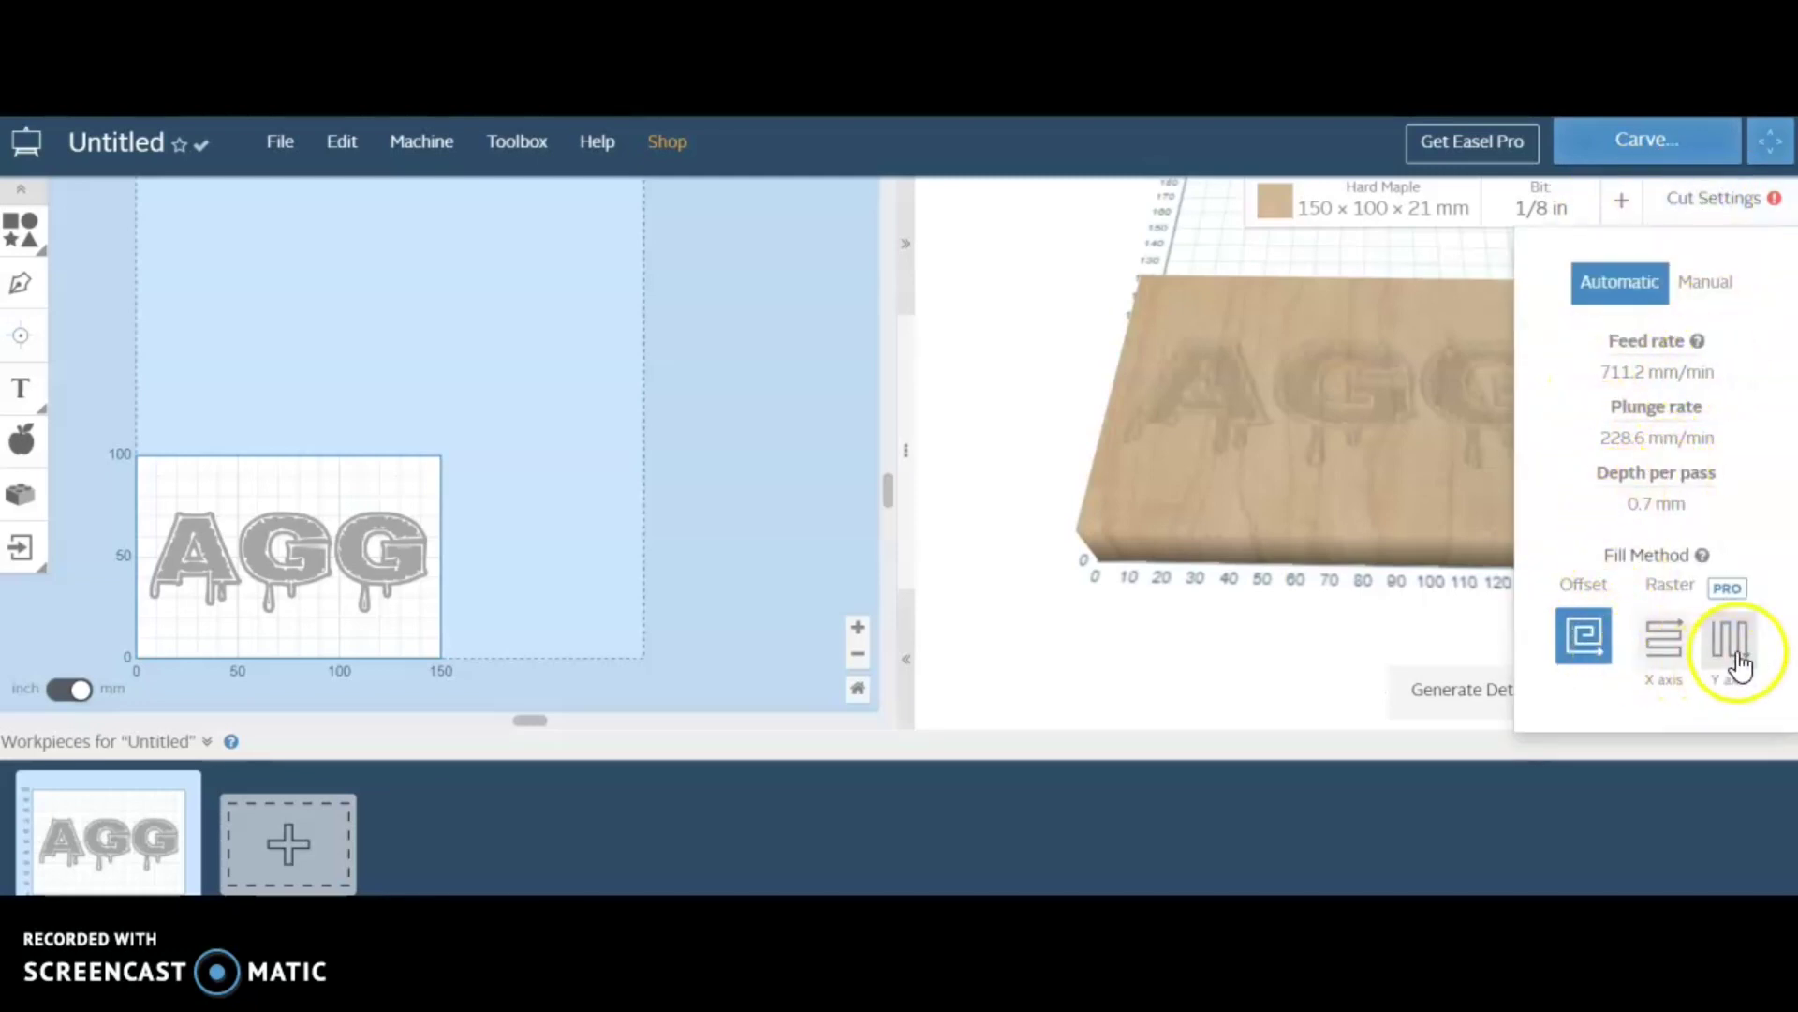
click(1550, 208)
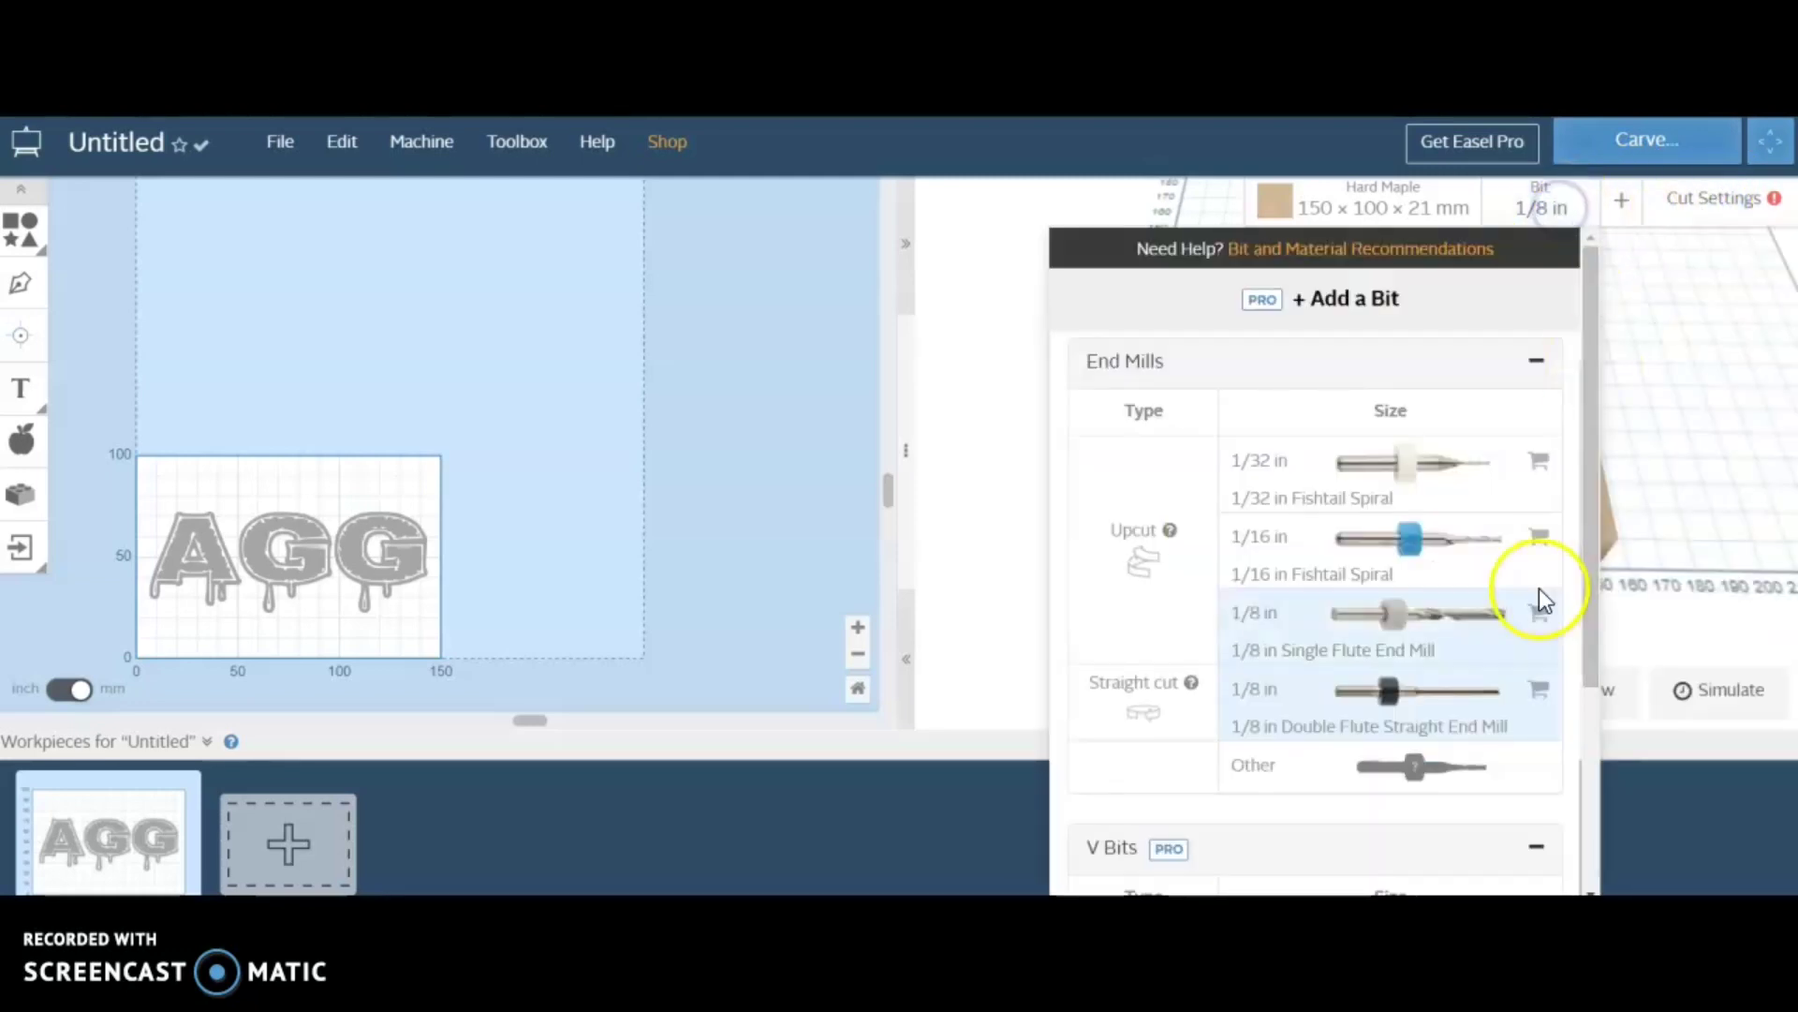
Step: Set a custom 0.1 mm bit width and add a second detail bit
click(1414, 766)
click(1430, 788)
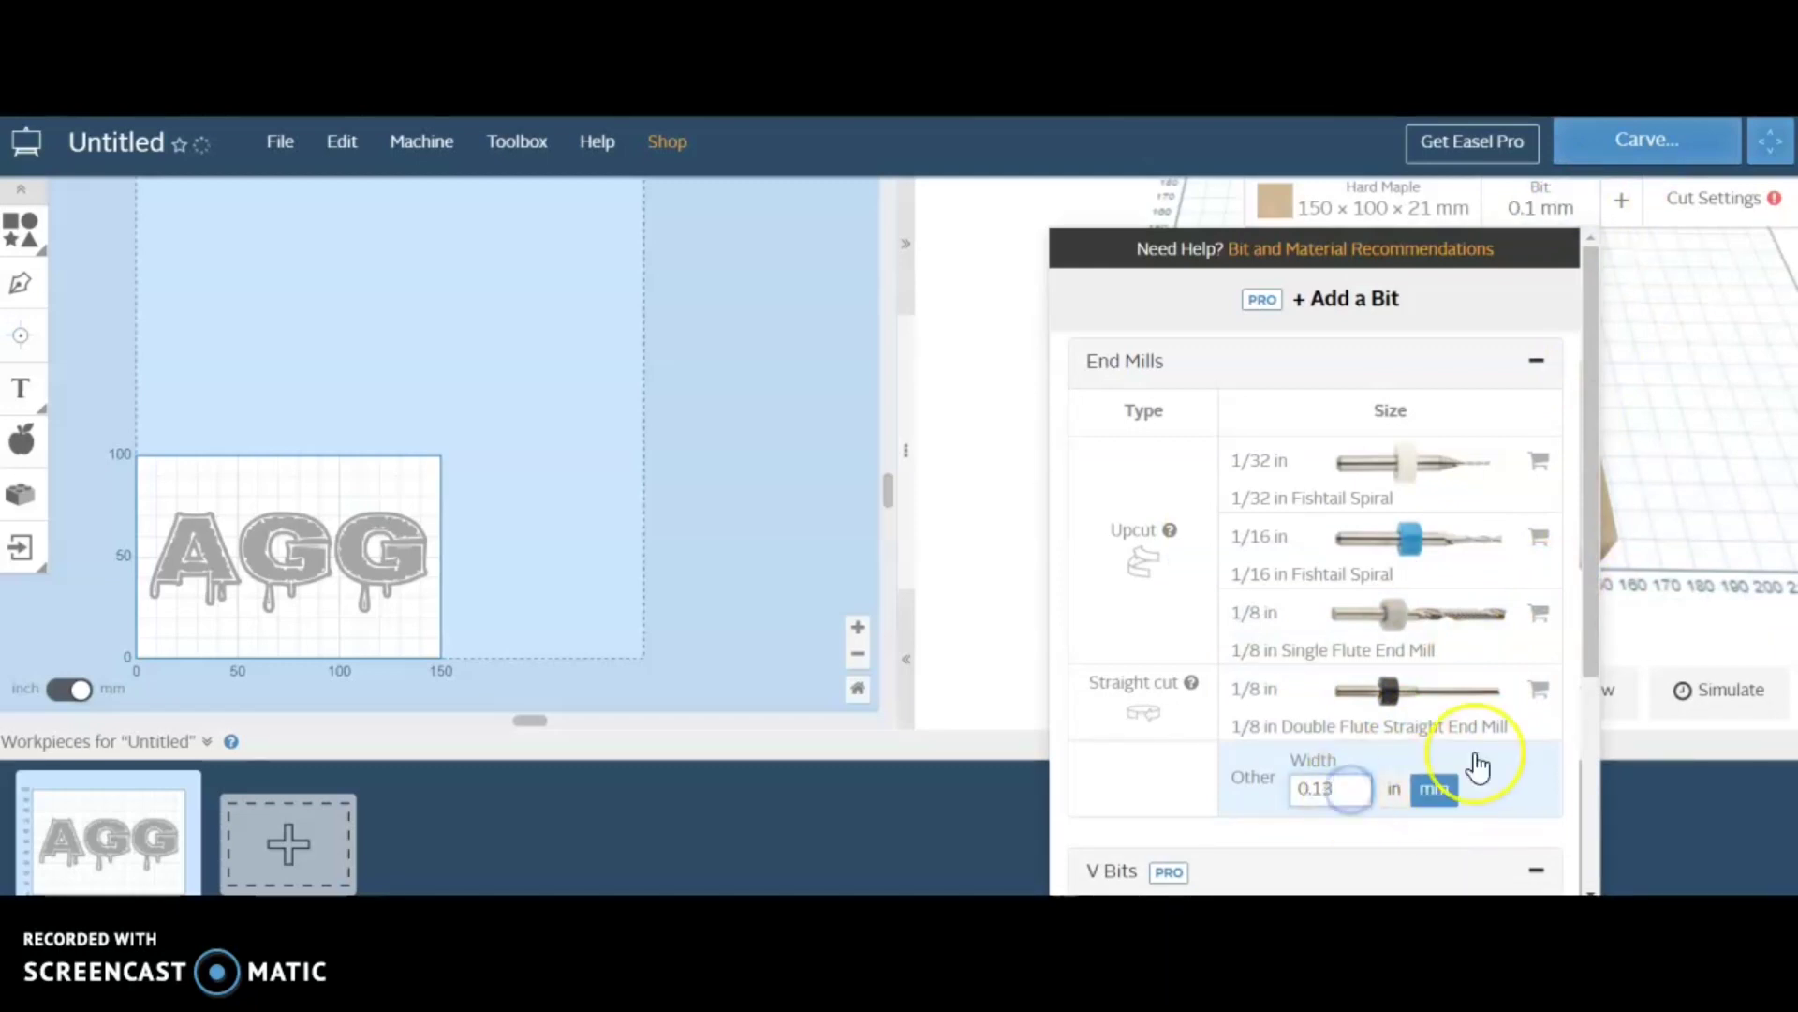
key(BackSpace)
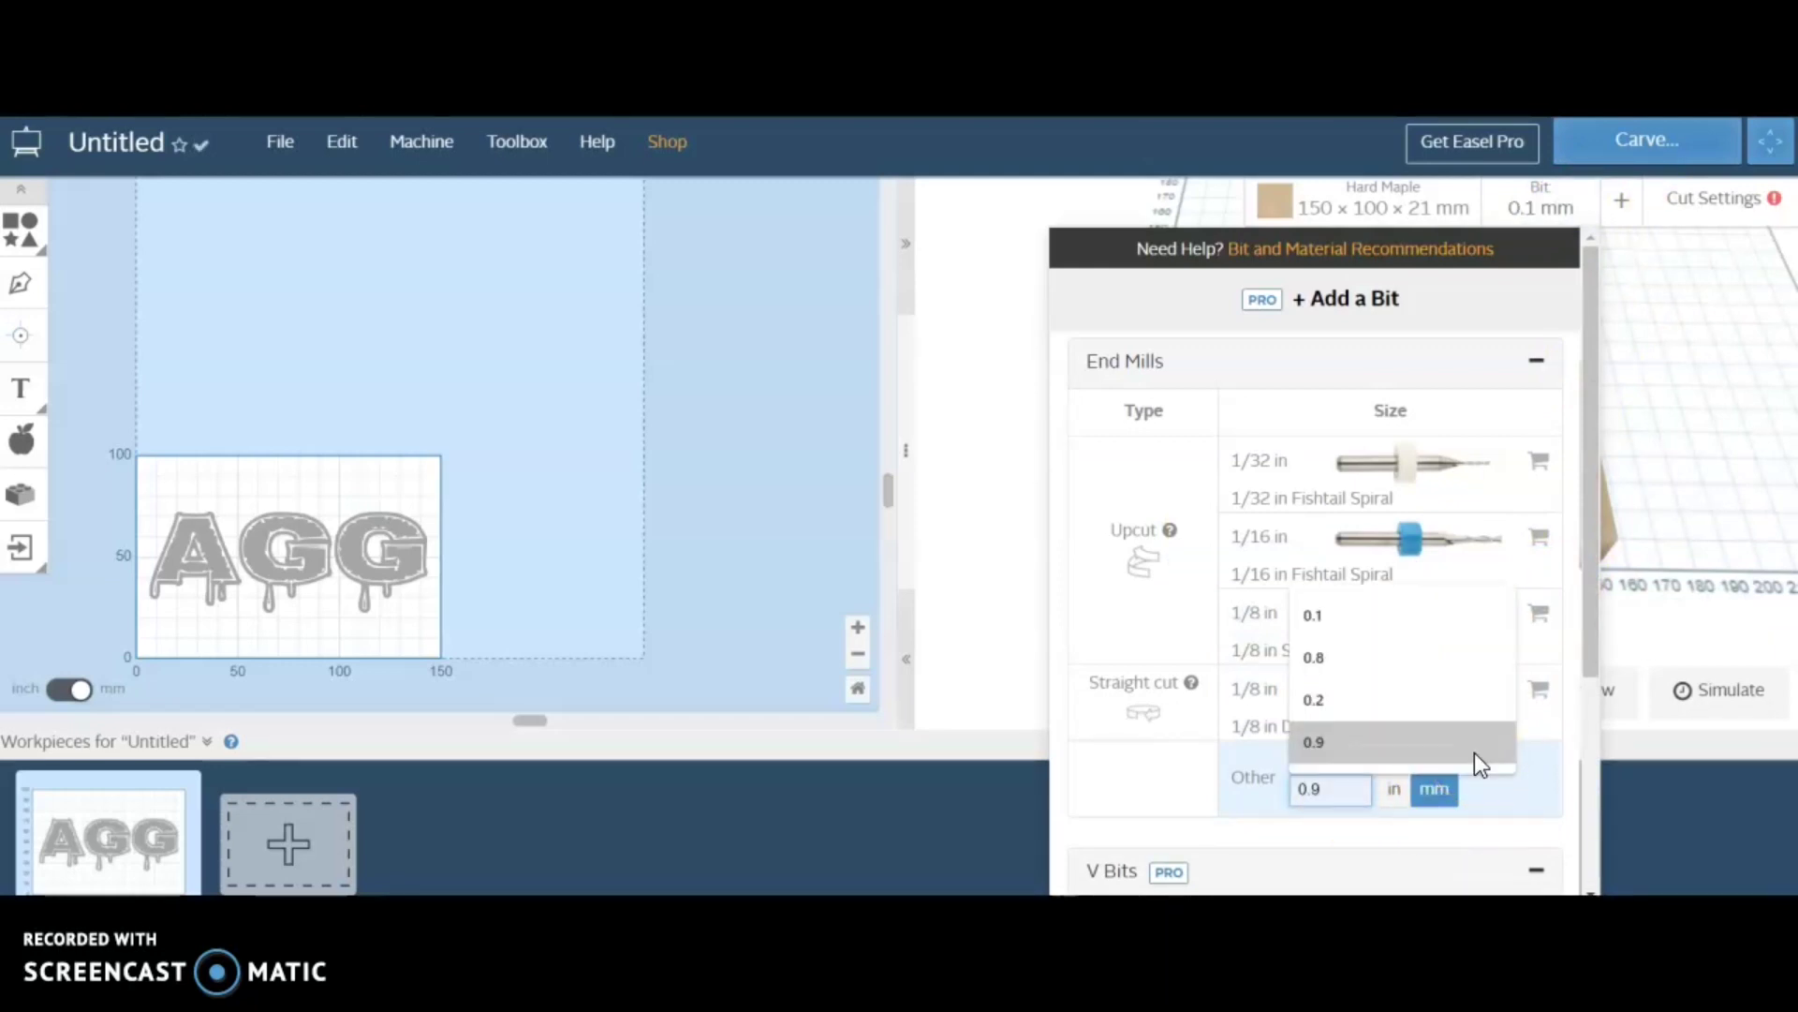
click(1346, 630)
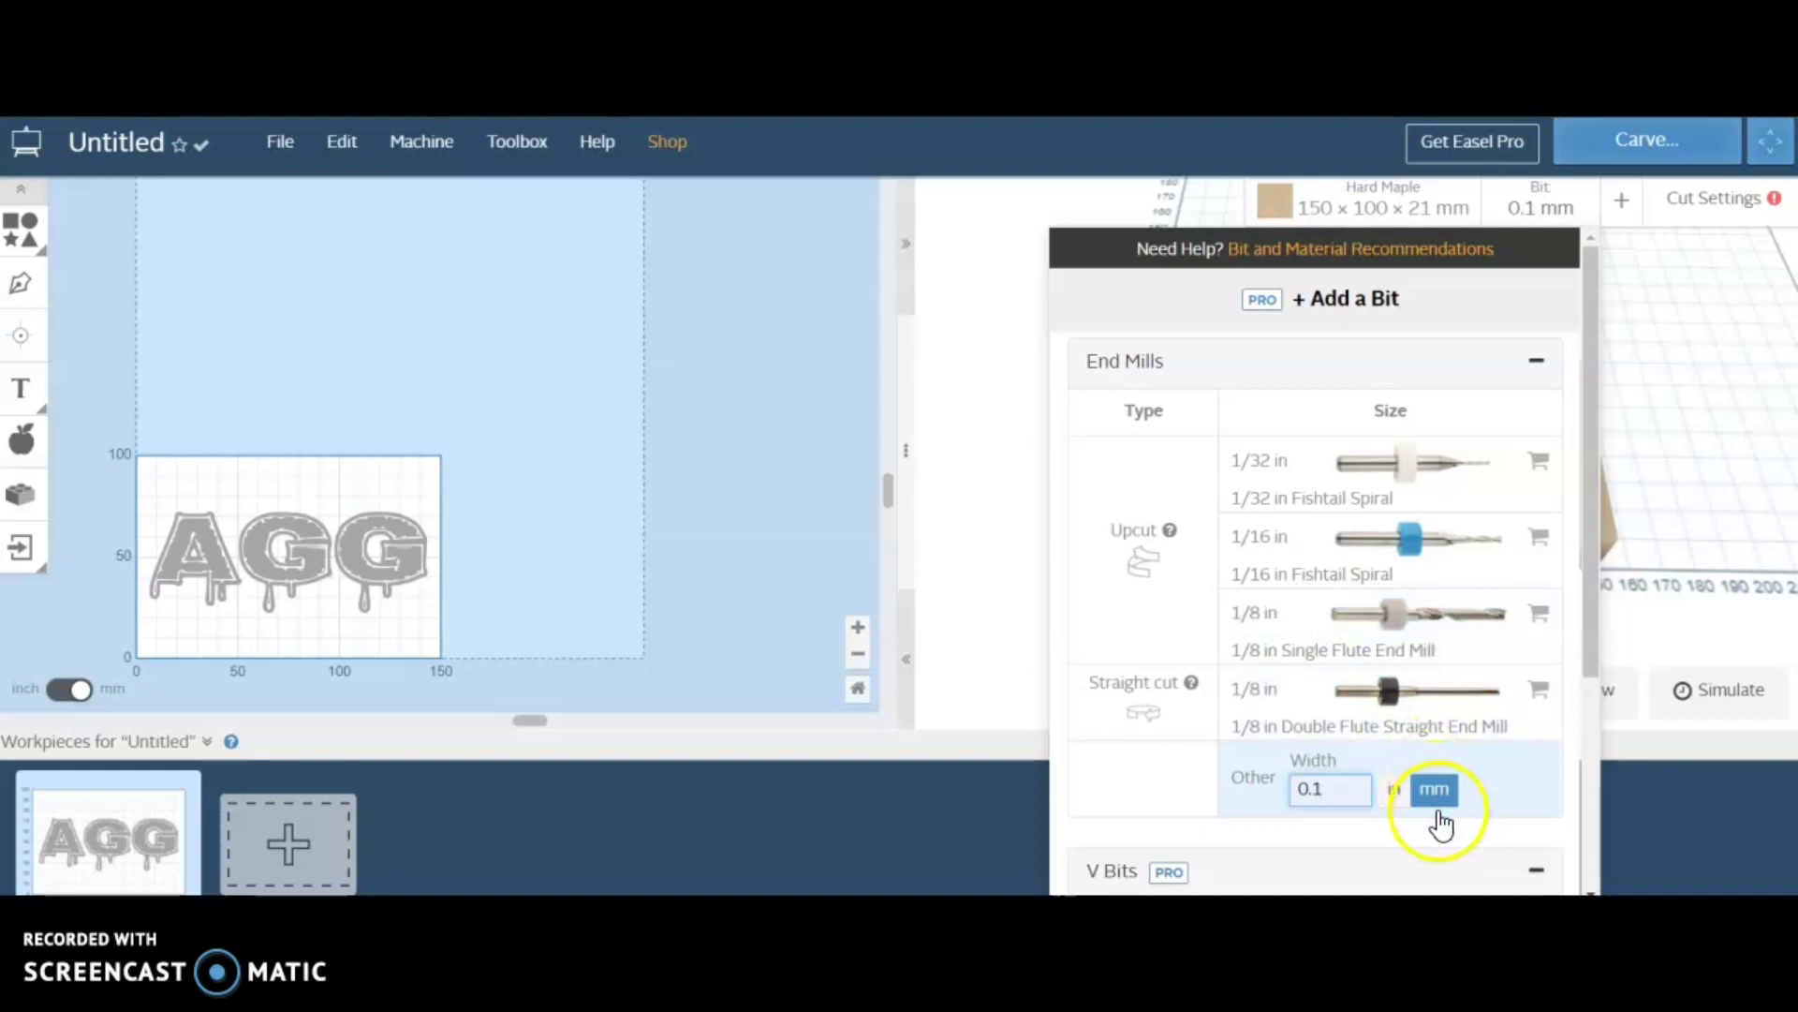
click(1697, 408)
click(1622, 211)
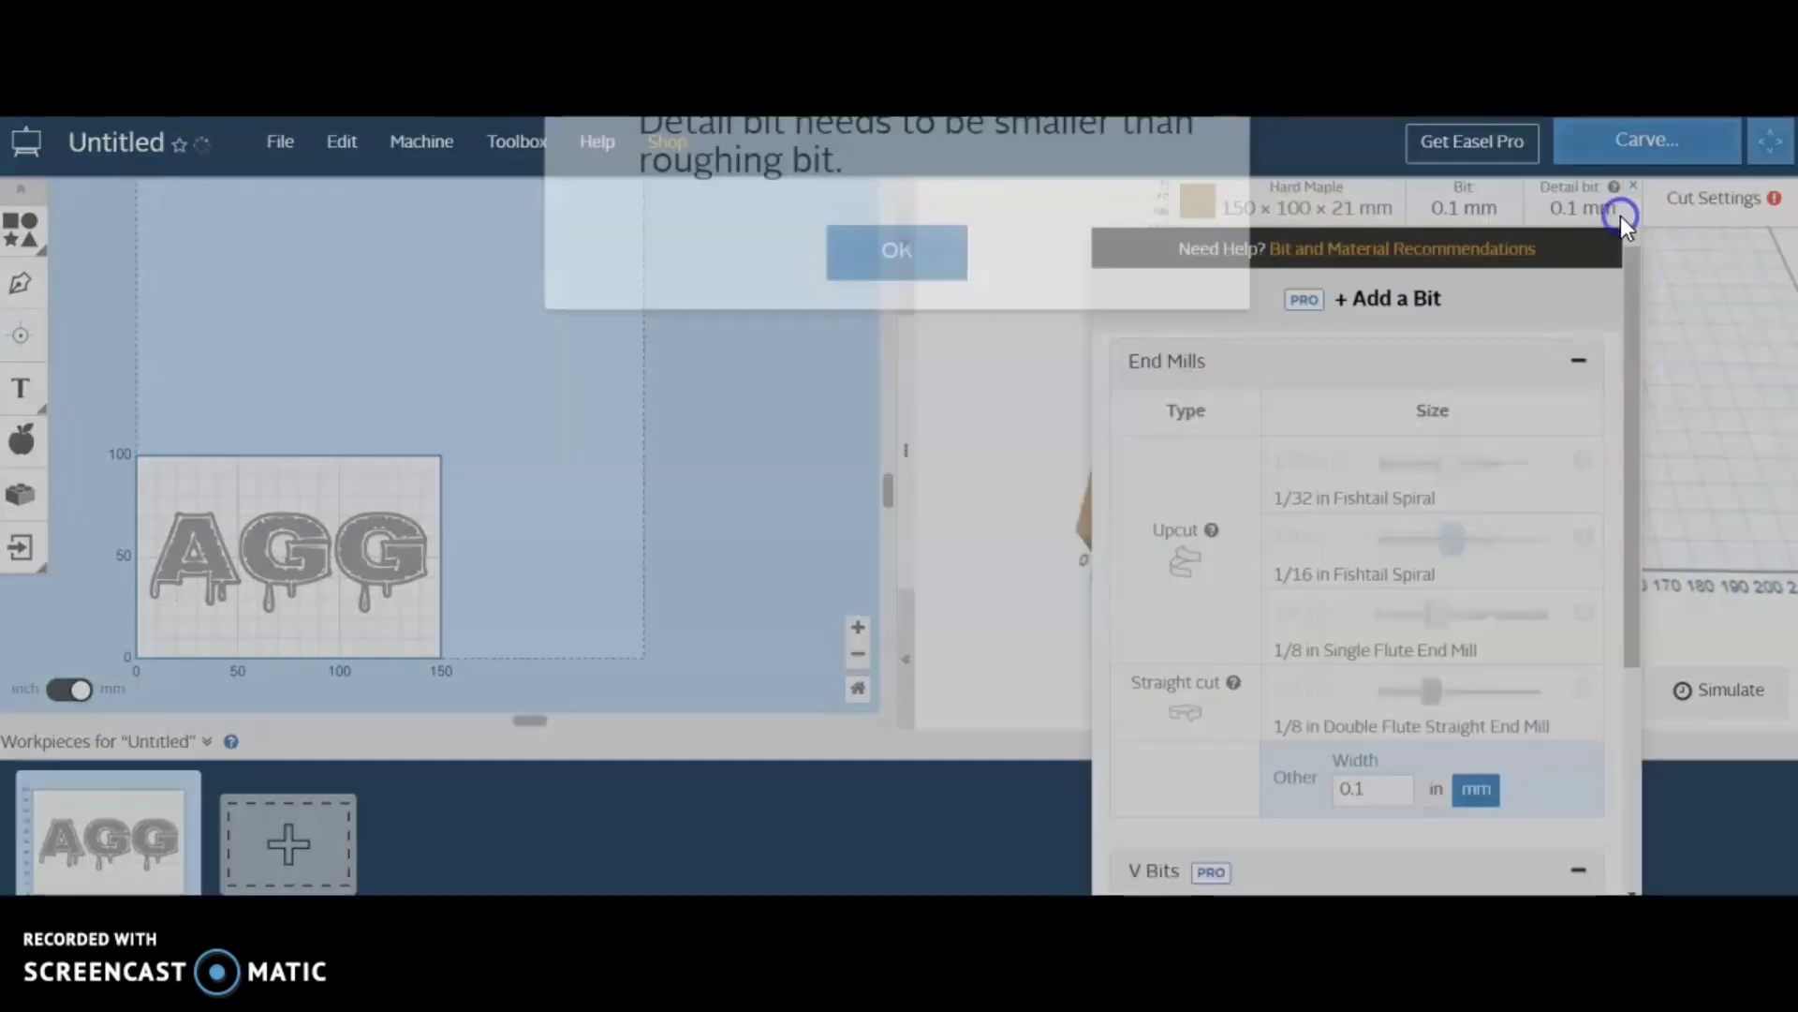
click(937, 314)
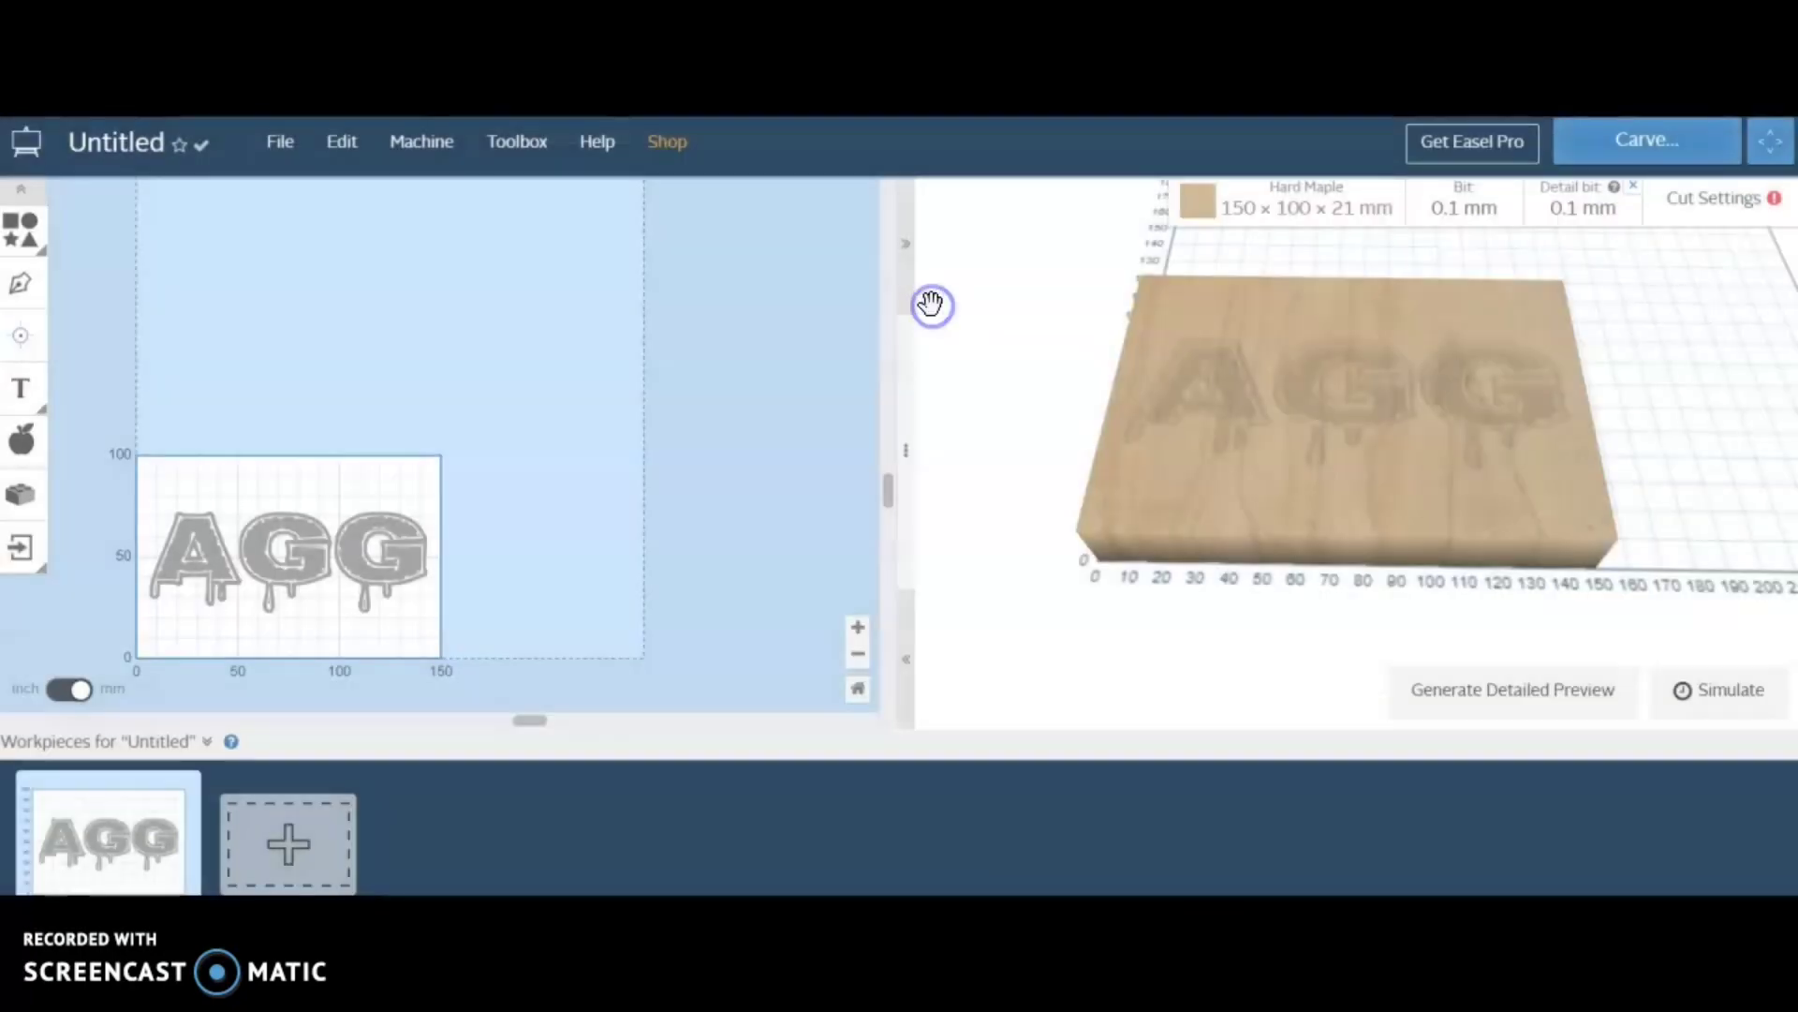
click(1477, 213)
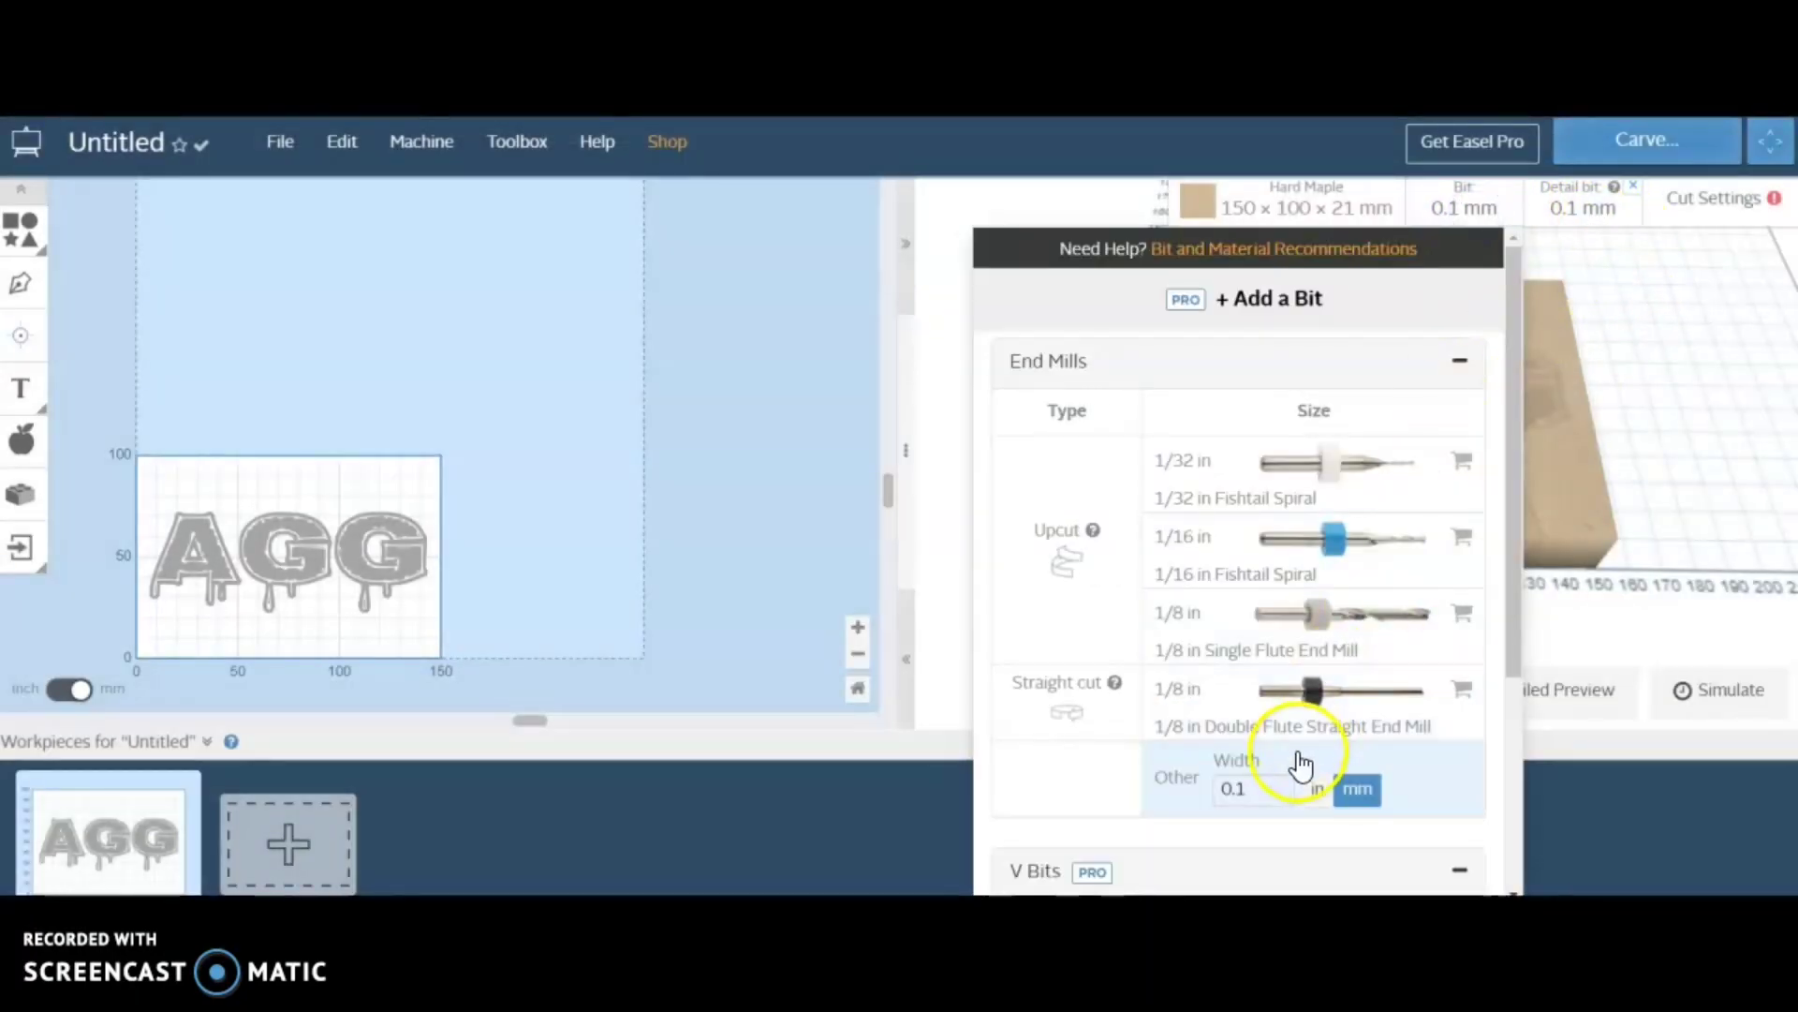
click(1242, 793)
Step: Set the custom bit to 2 mm, select the three AGG letters and simulate the toolpaths
text(2.2)
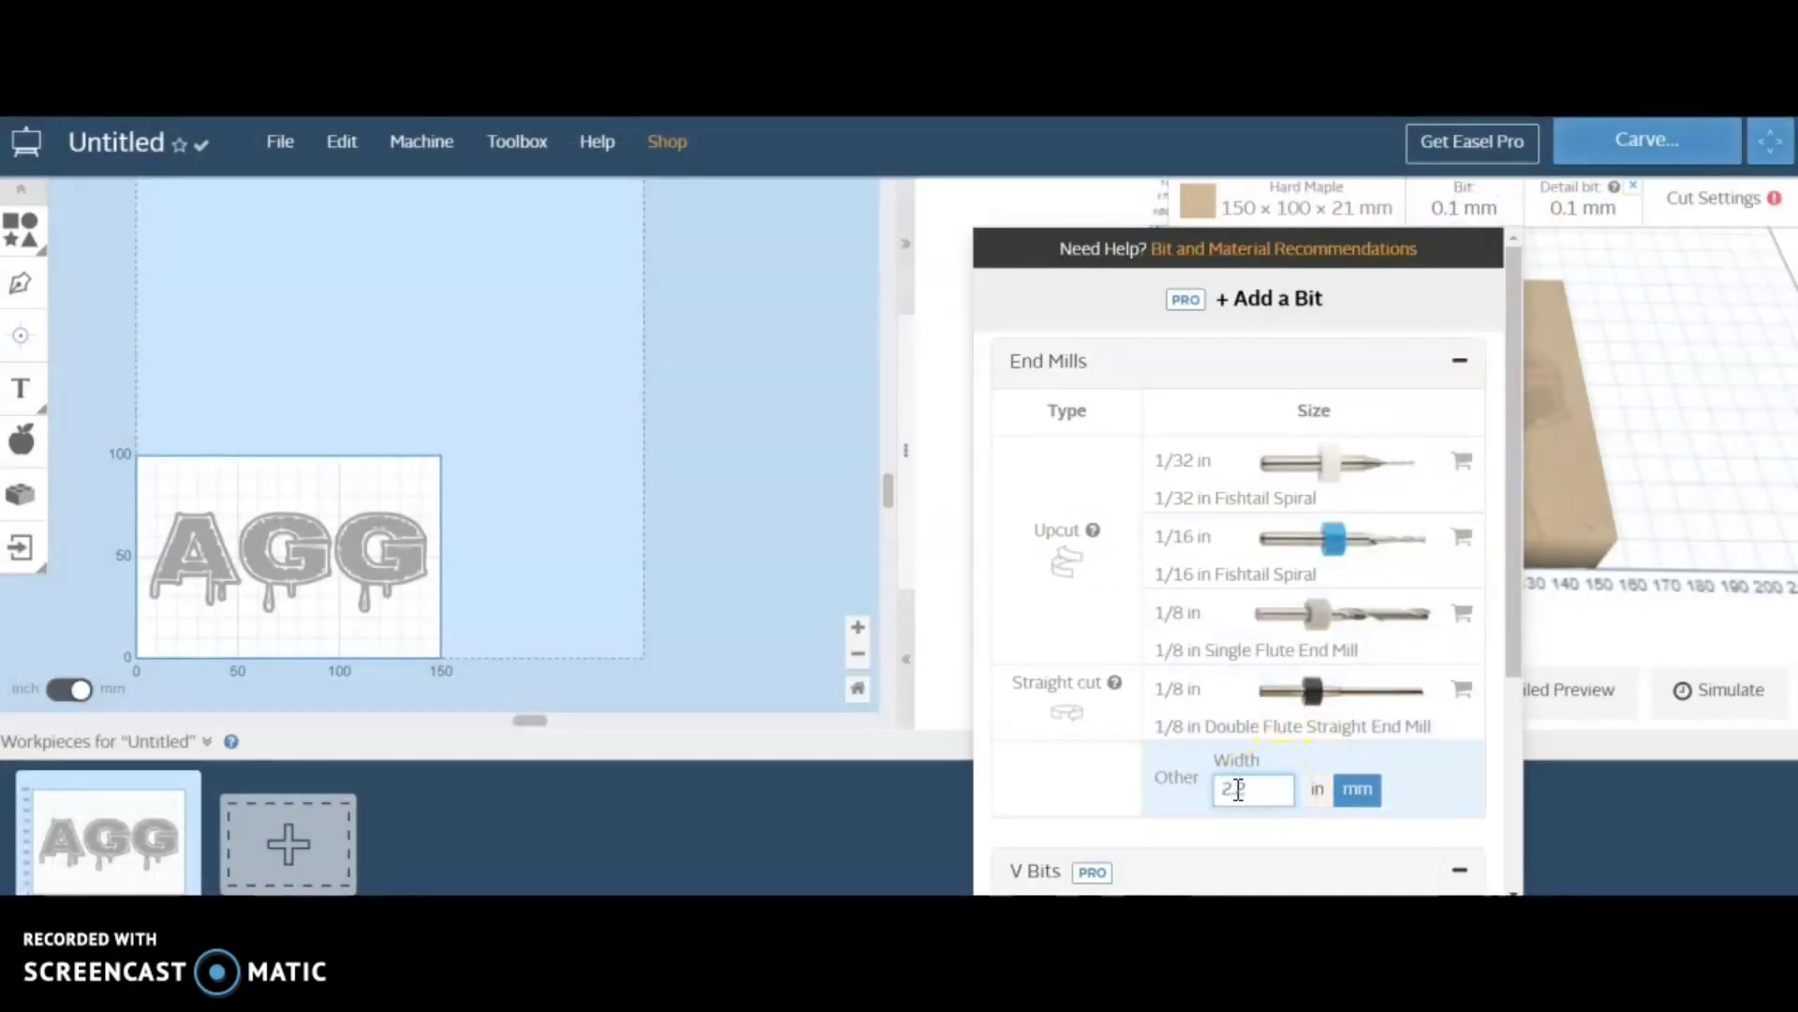
click(1573, 632)
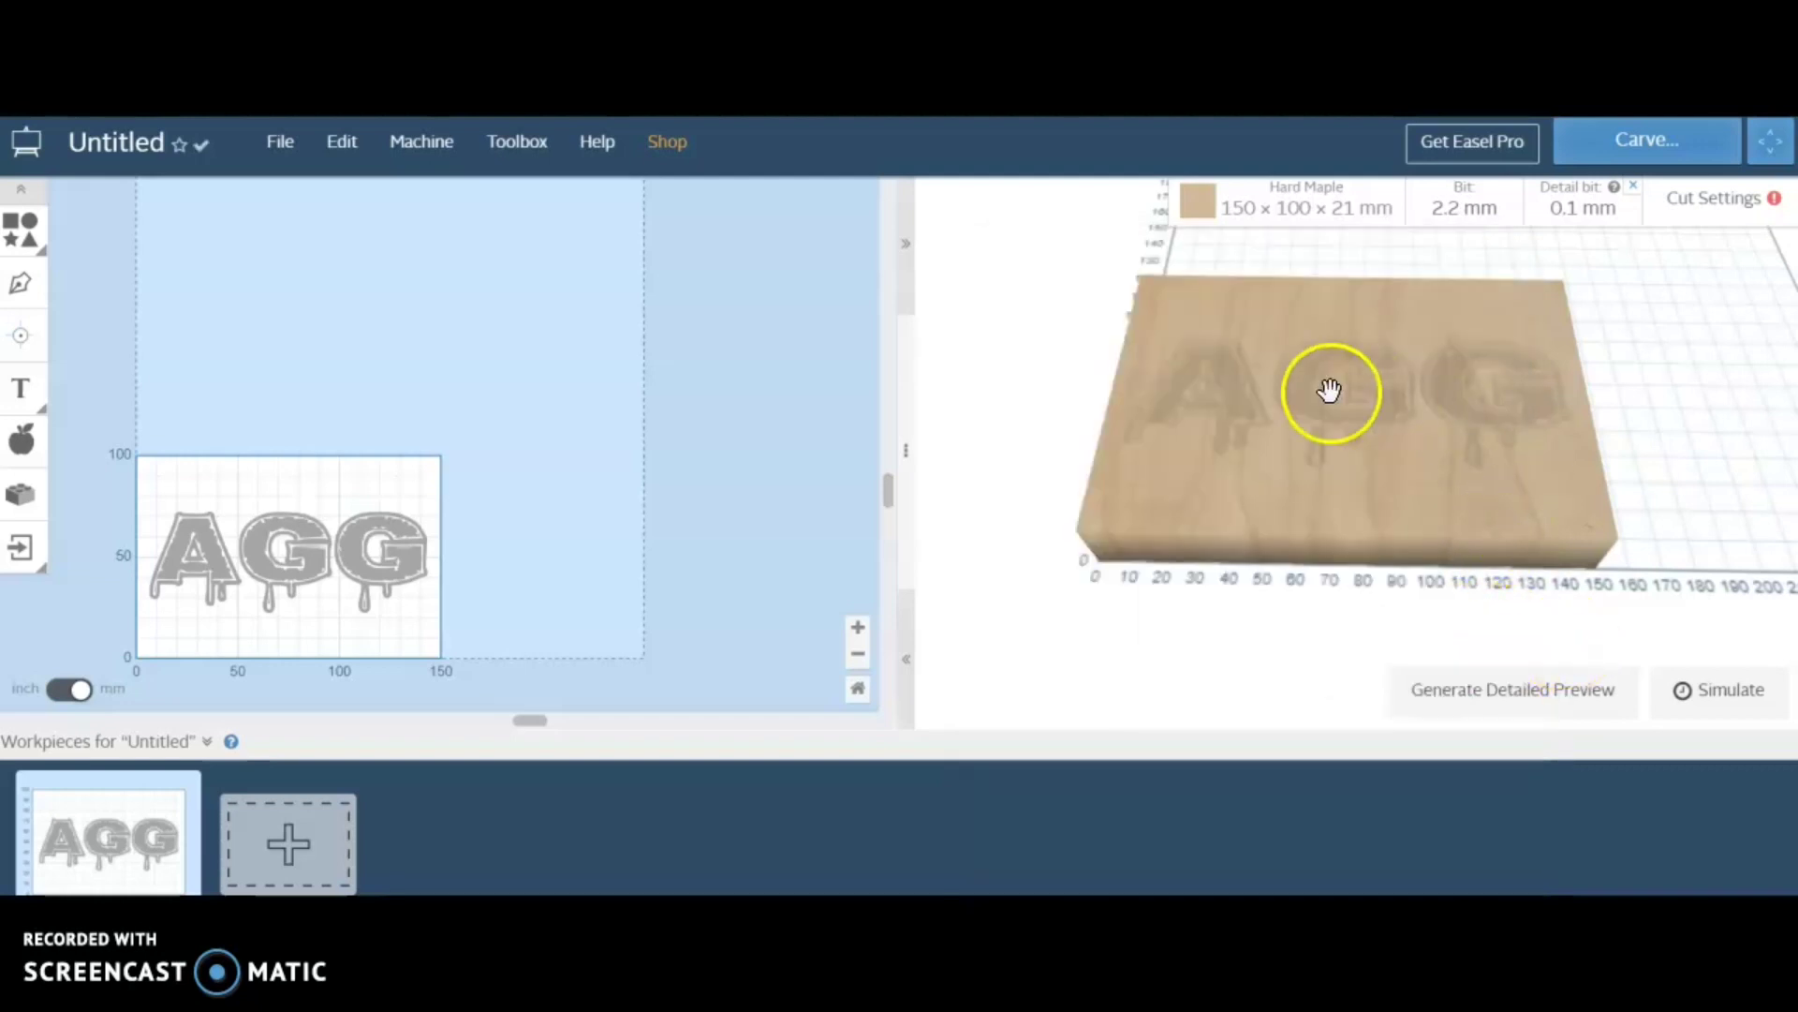
drag(1259, 401, 1196, 385)
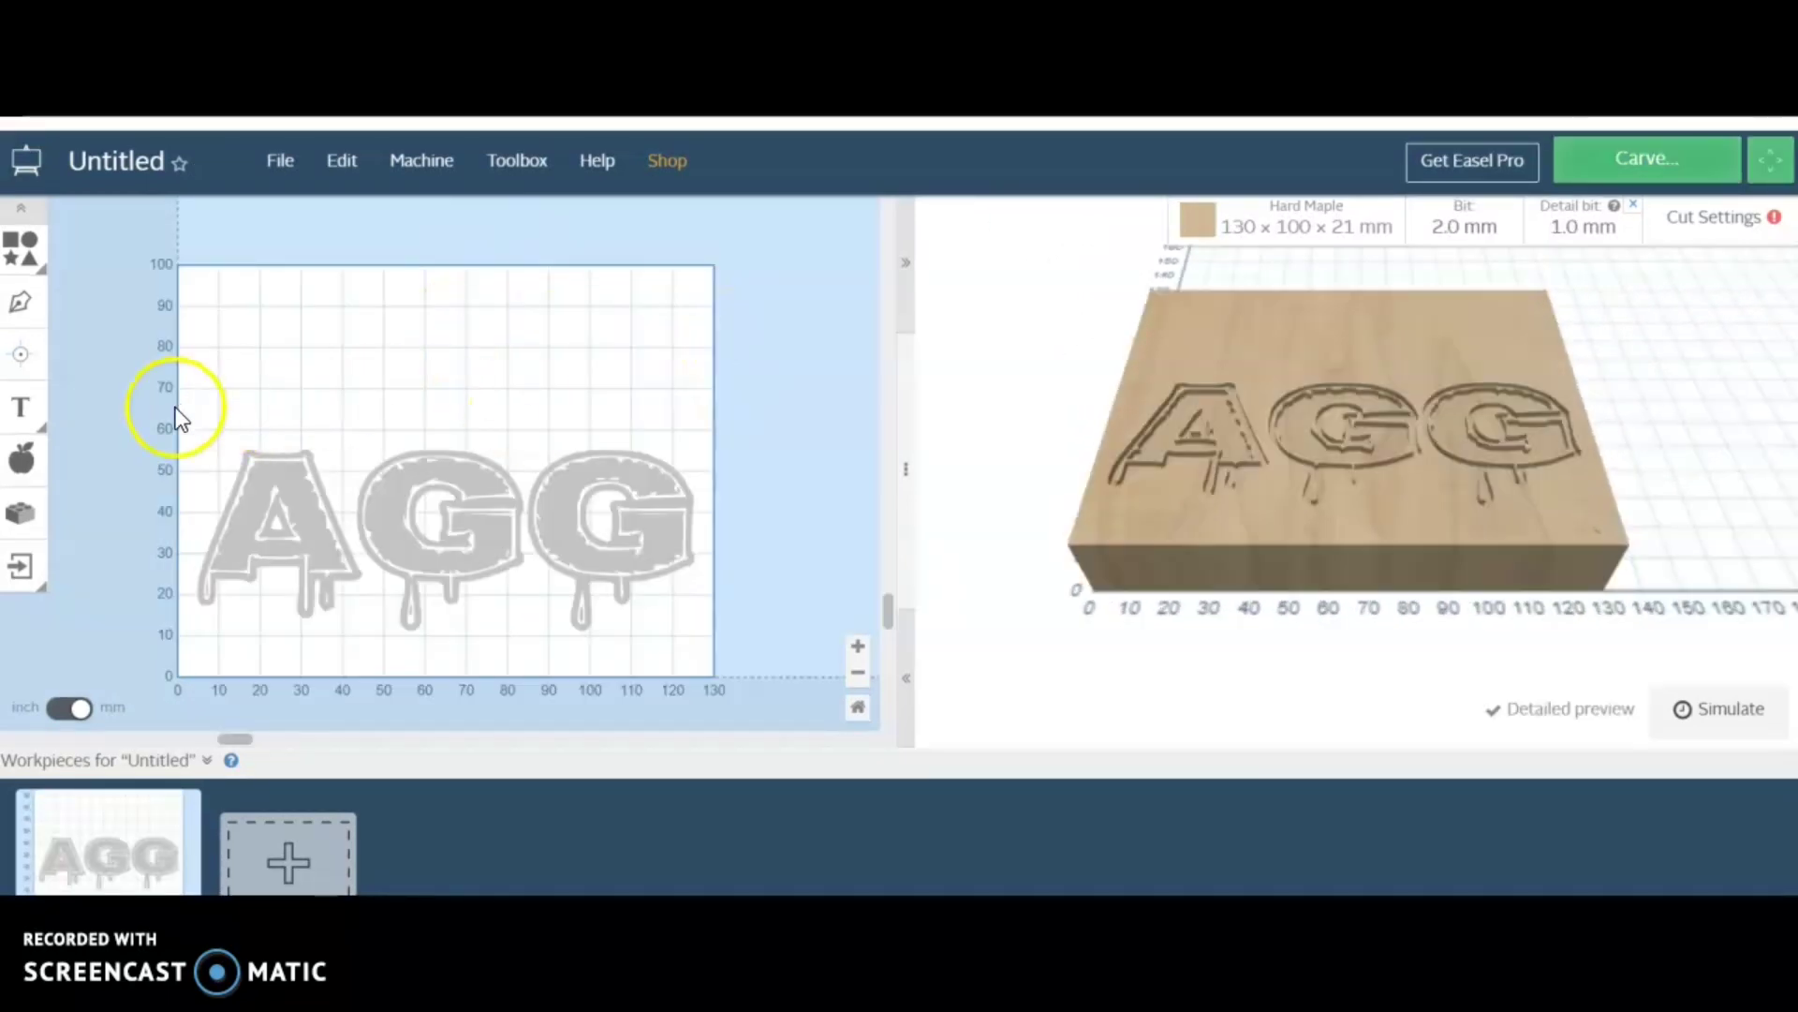
drag(178, 412, 712, 676)
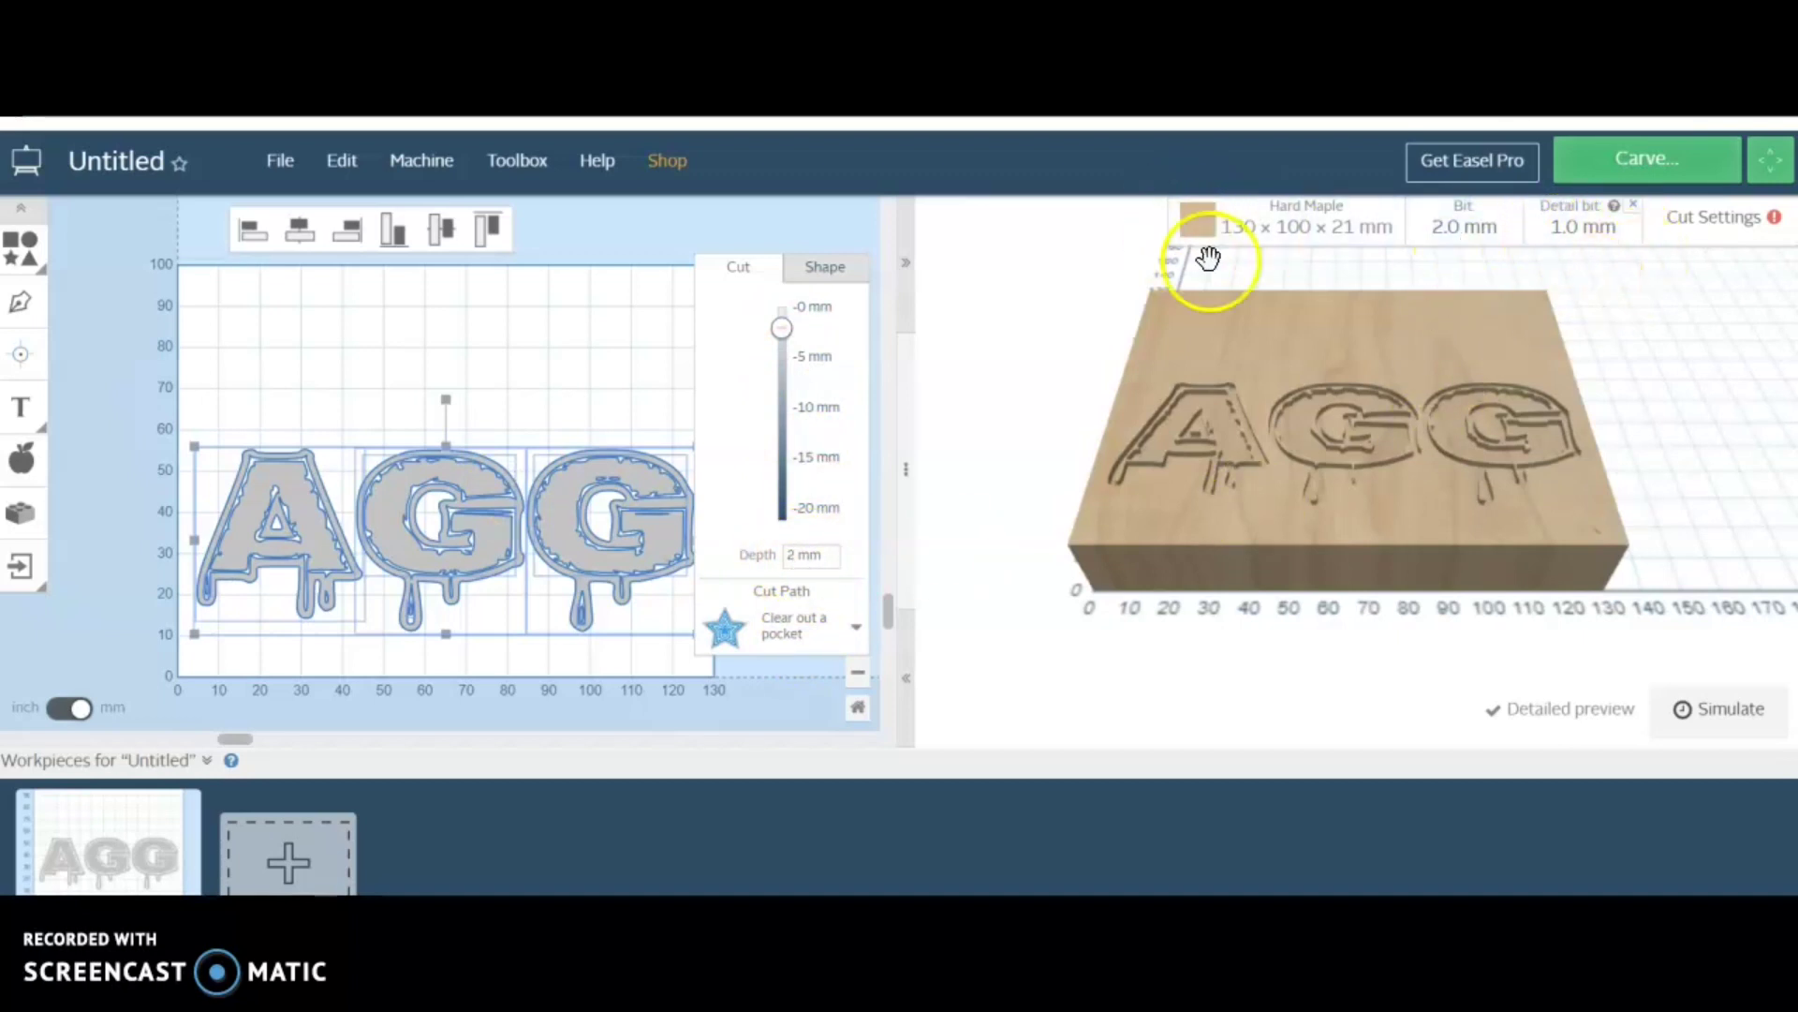
drag(1284, 361, 1278, 487)
scroll(1280, 461, up, 5)
scroll(1286, 468, down, 5)
click(1688, 708)
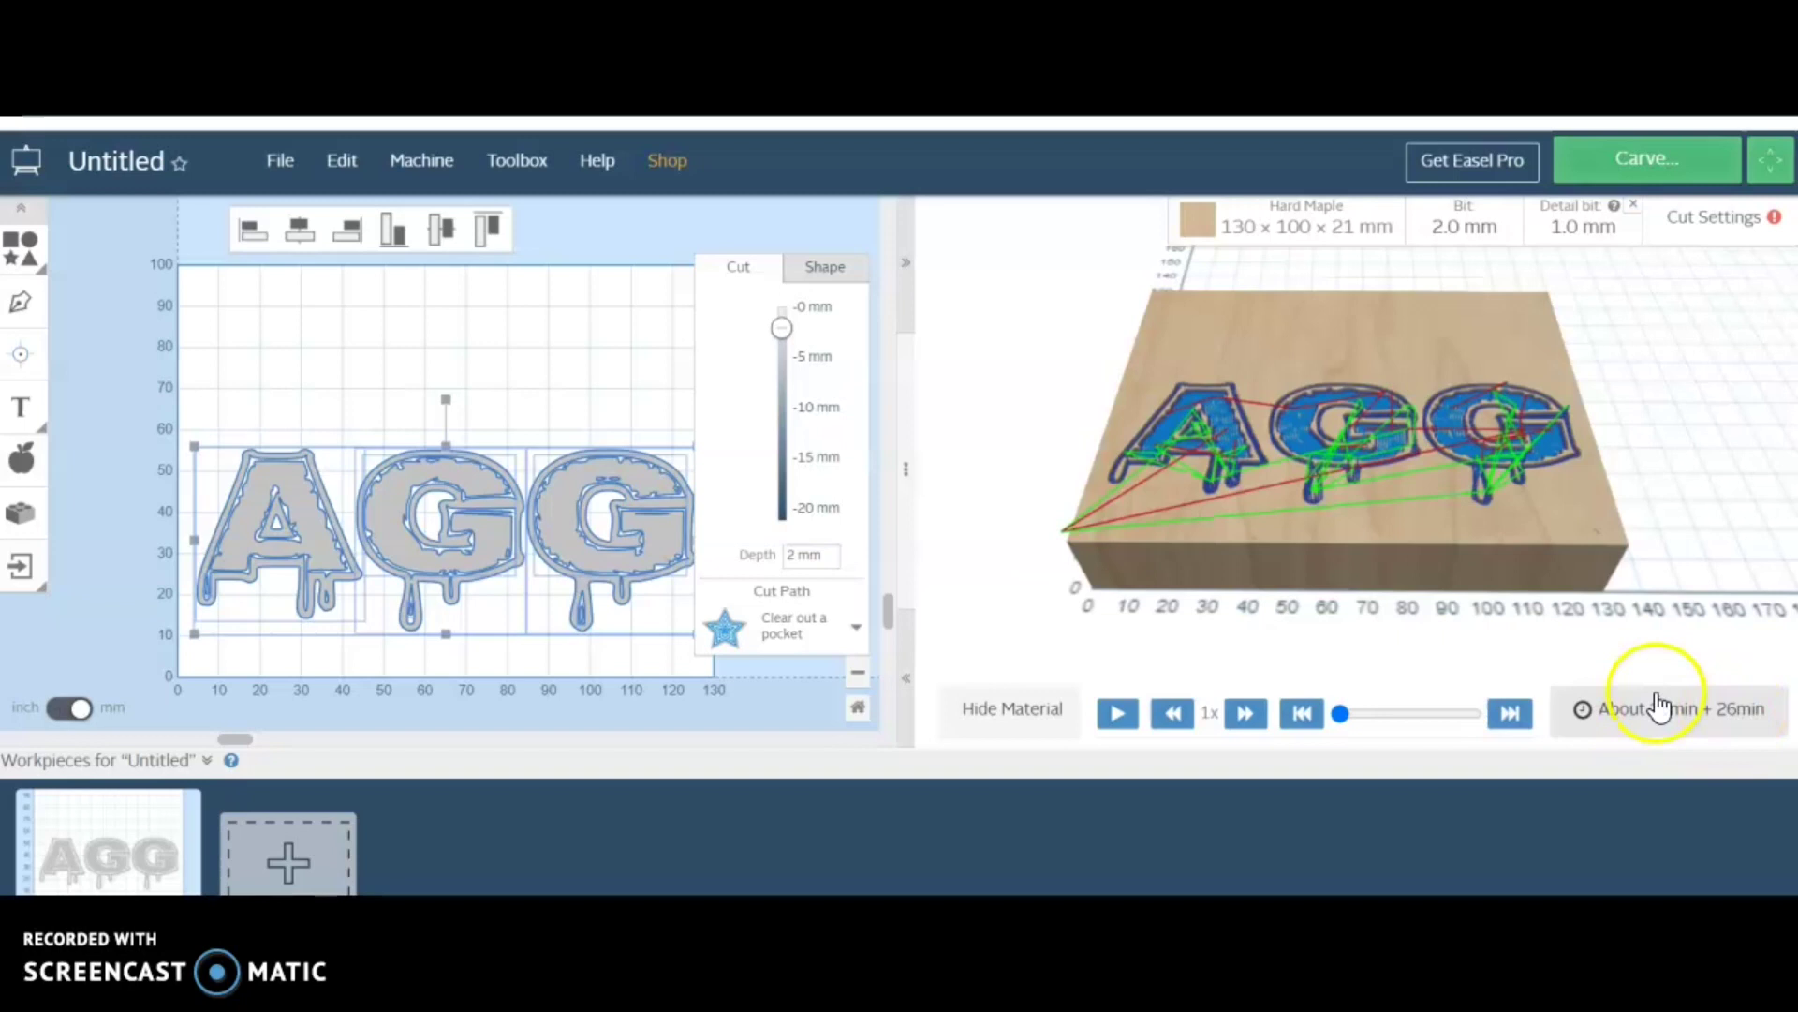
drag(1445, 462, 1409, 497)
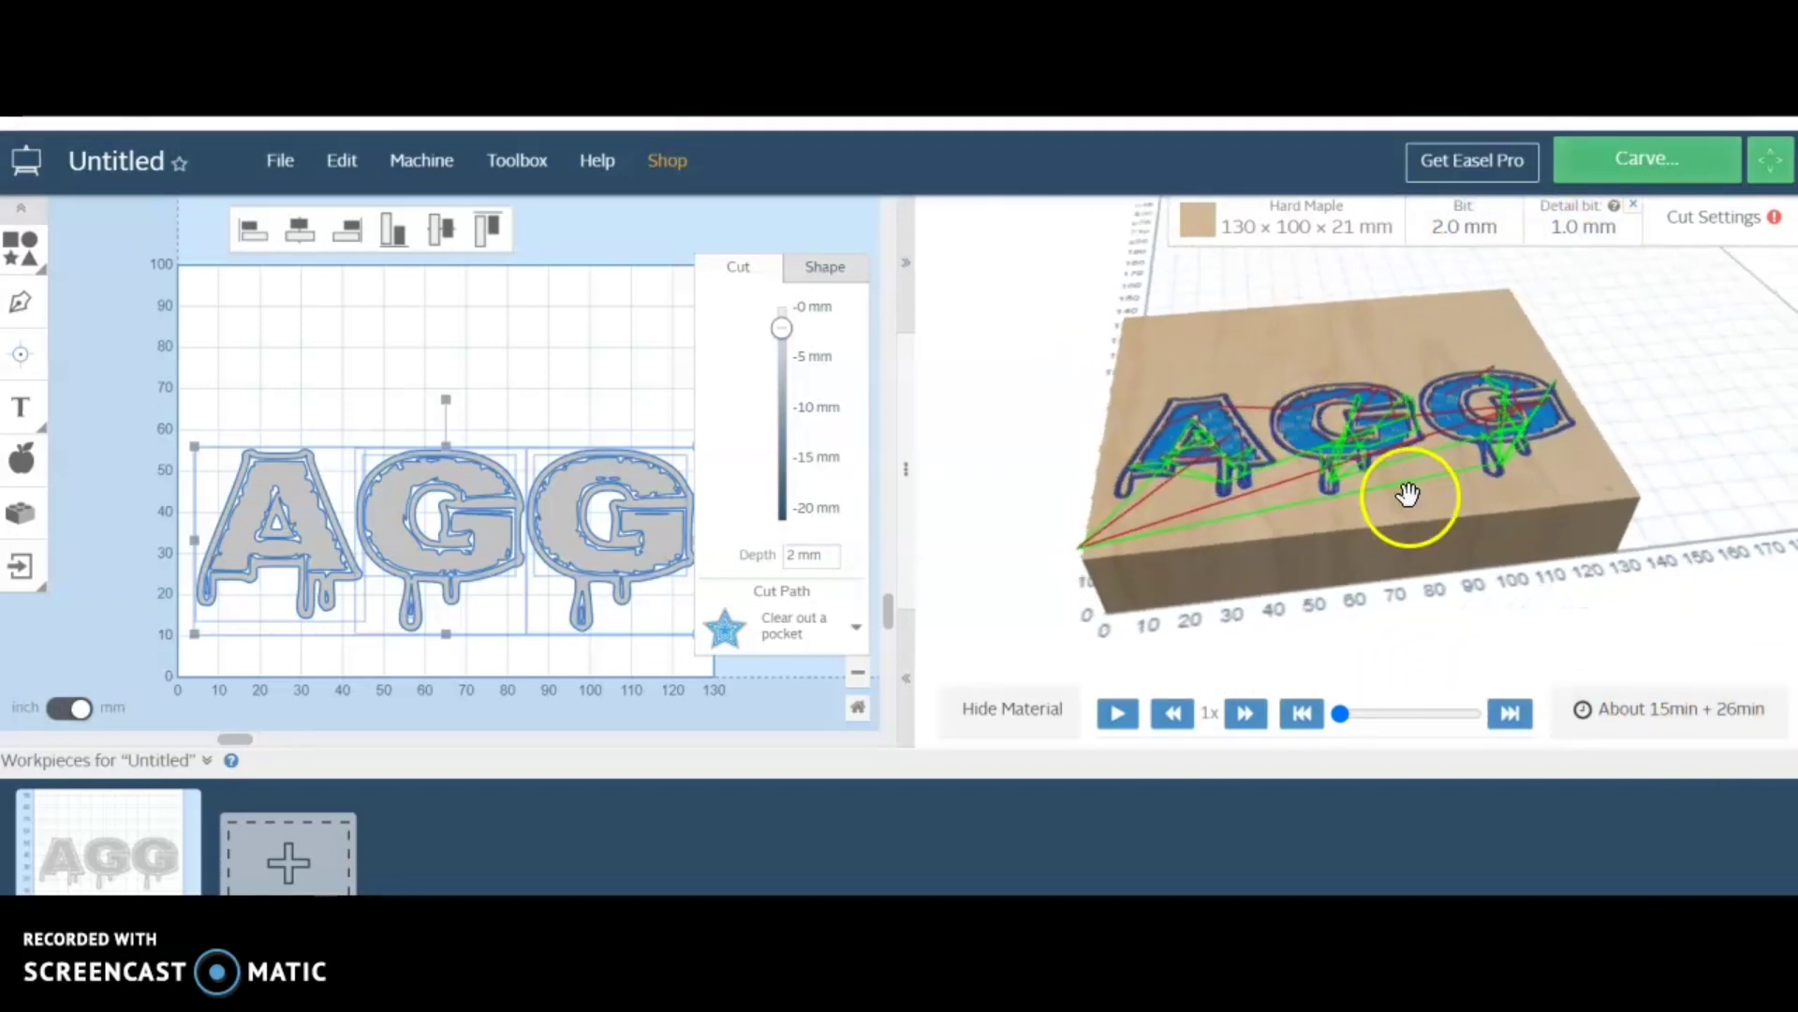
Step: Start machine setup and choose Other (grbl) as machine type with model Other
click(421, 160)
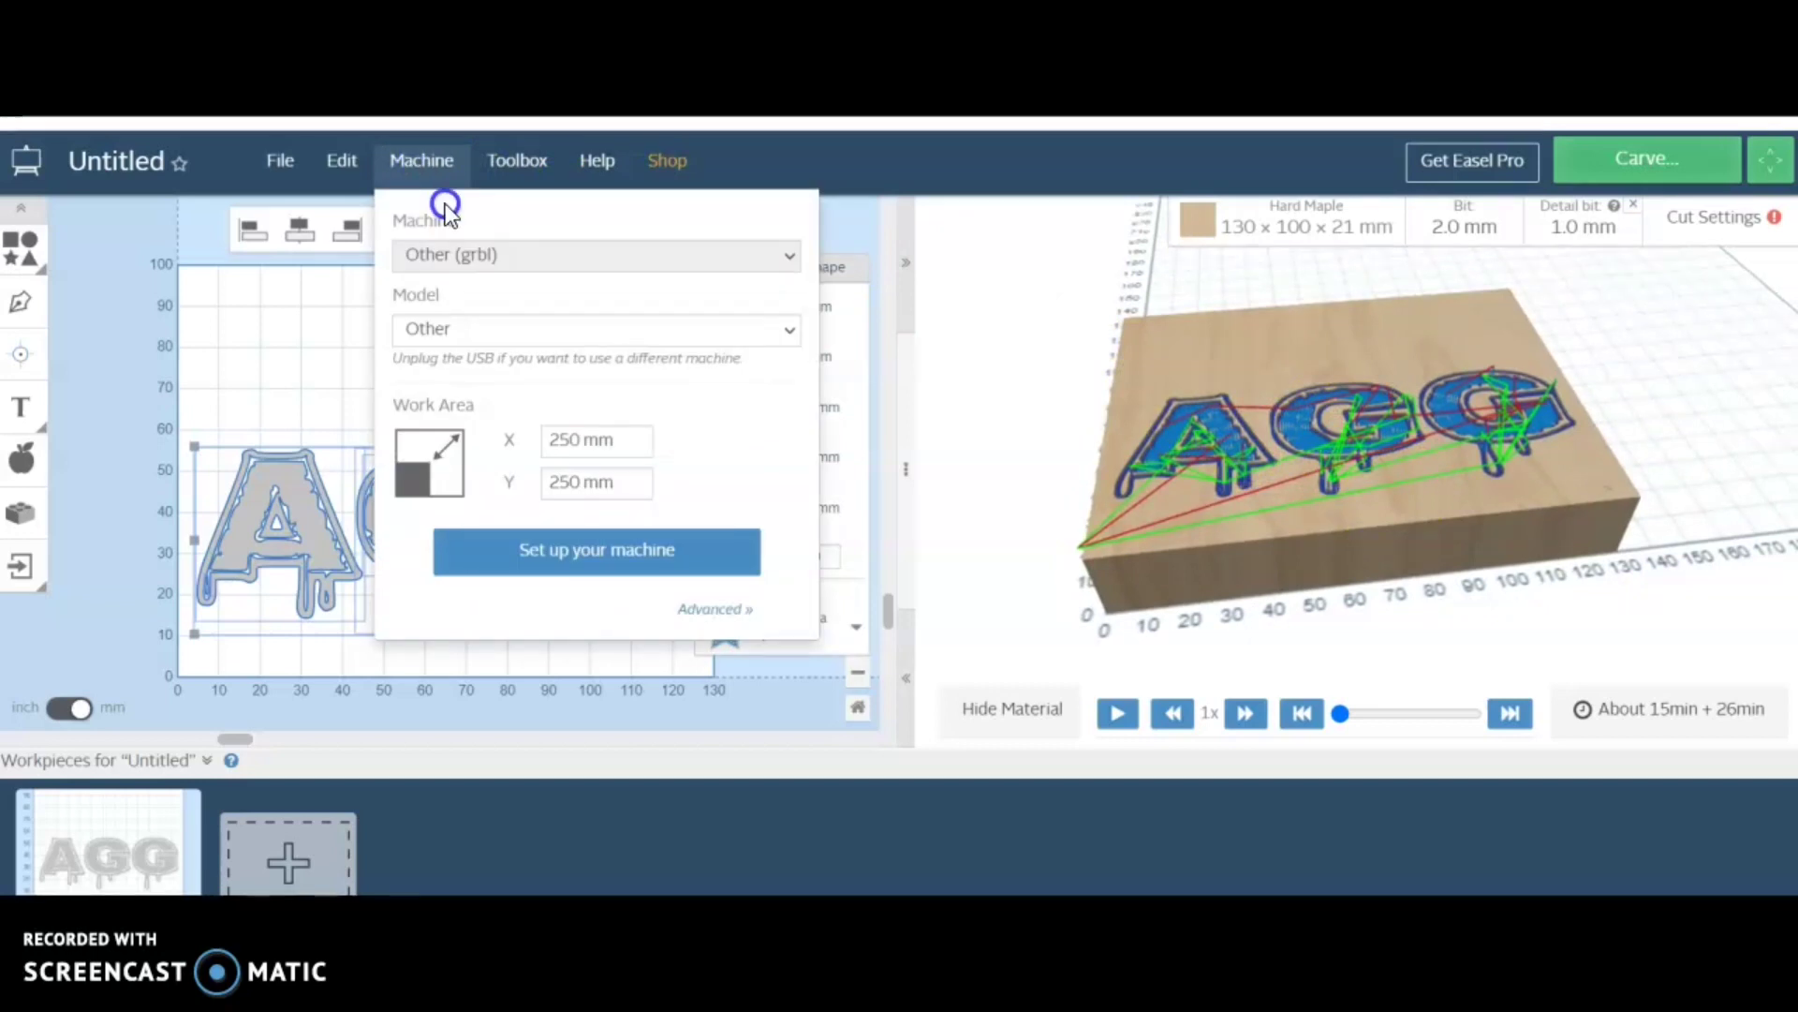
click(610, 551)
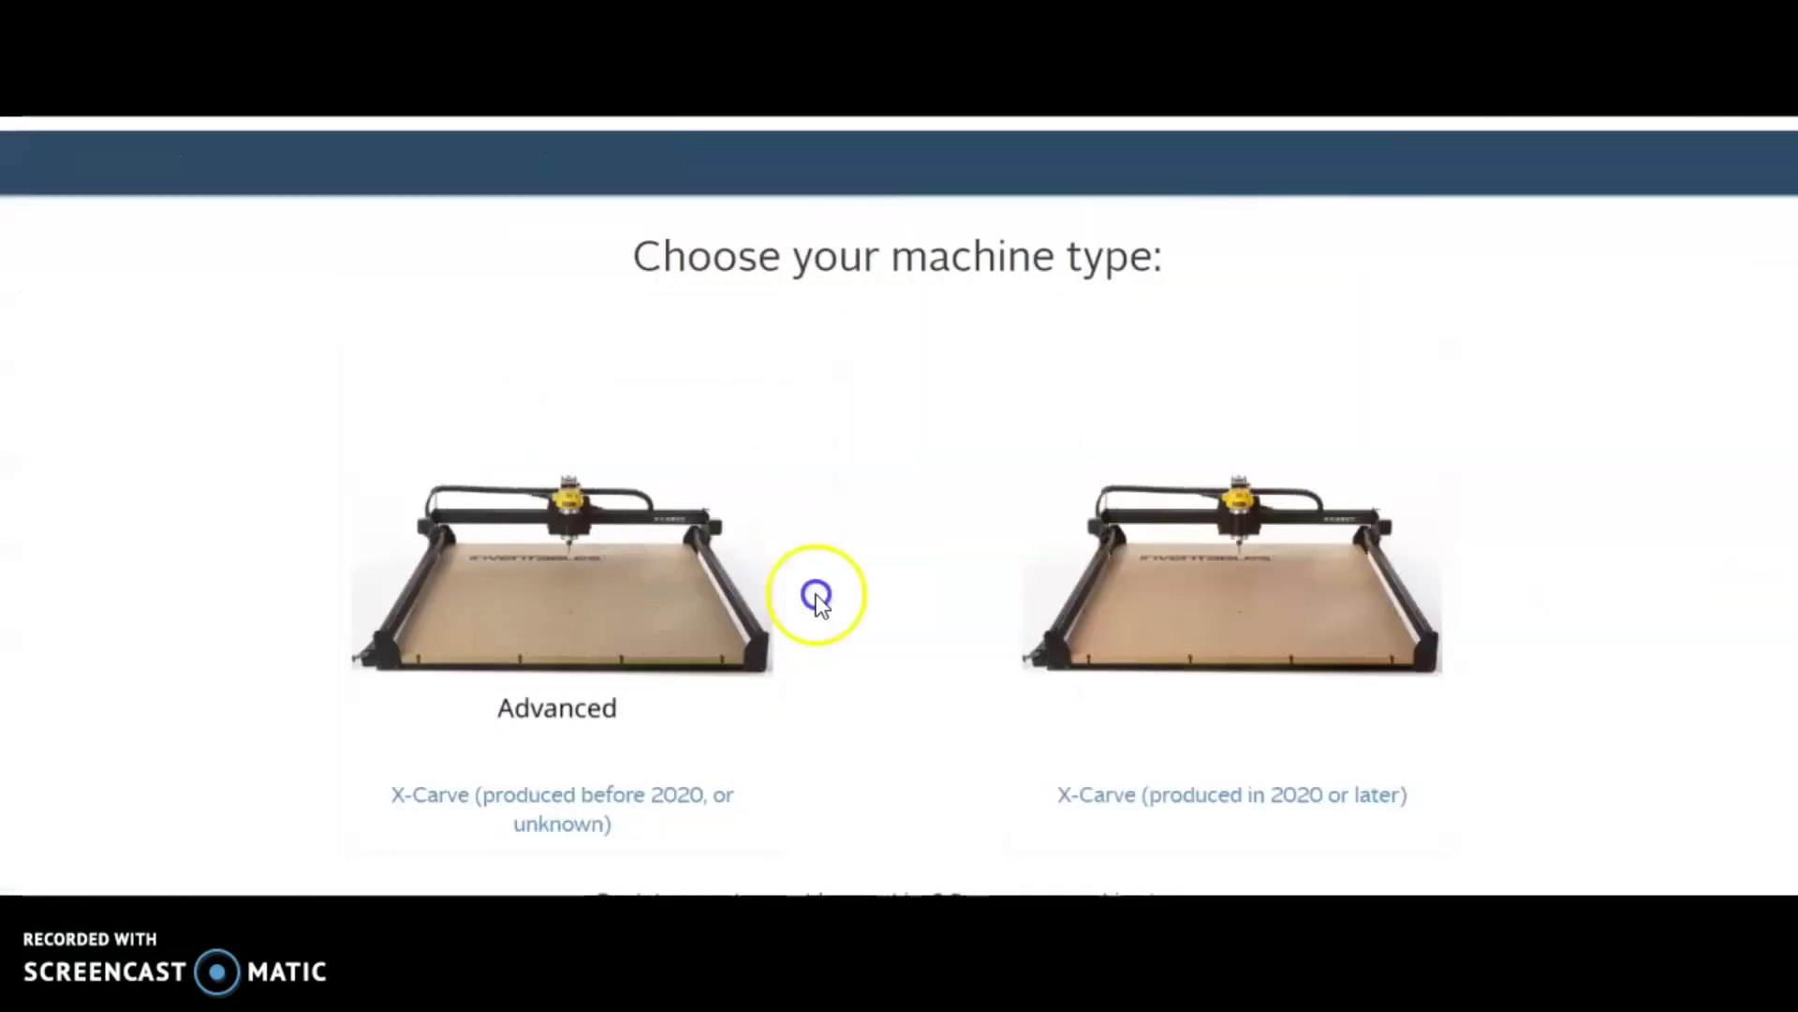
click(1046, 776)
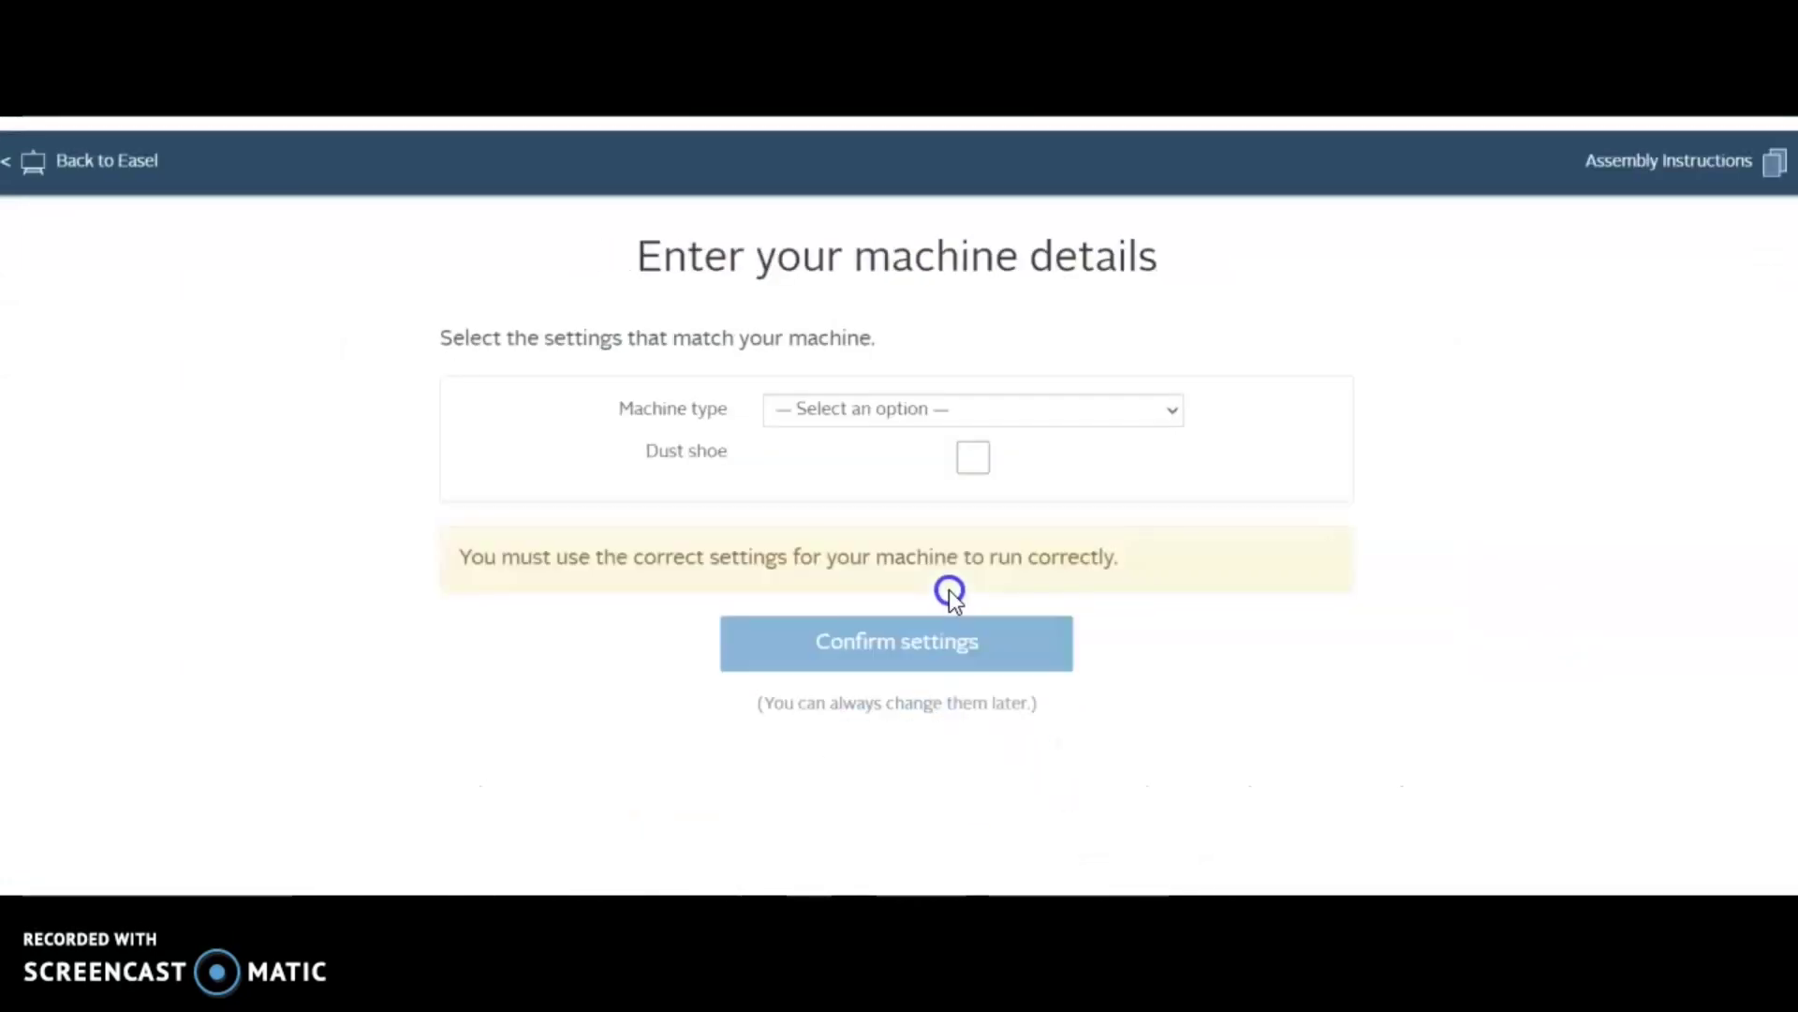
click(858, 413)
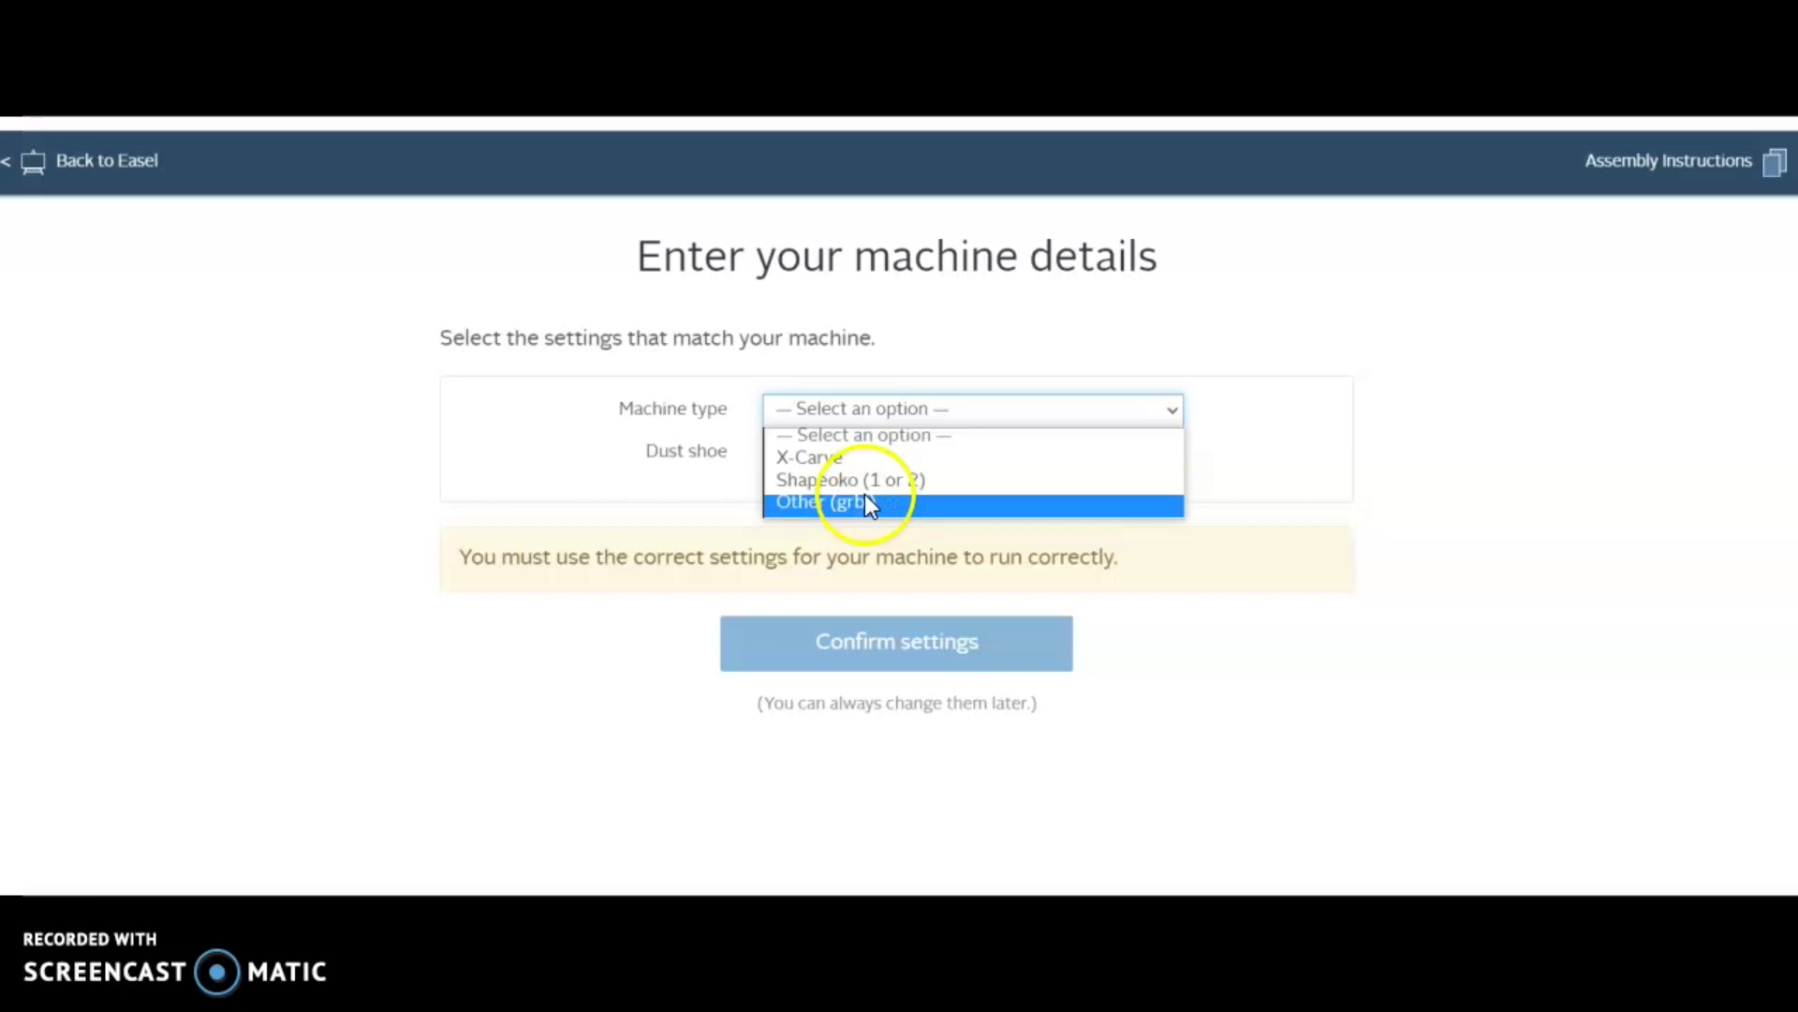
click(862, 500)
click(884, 456)
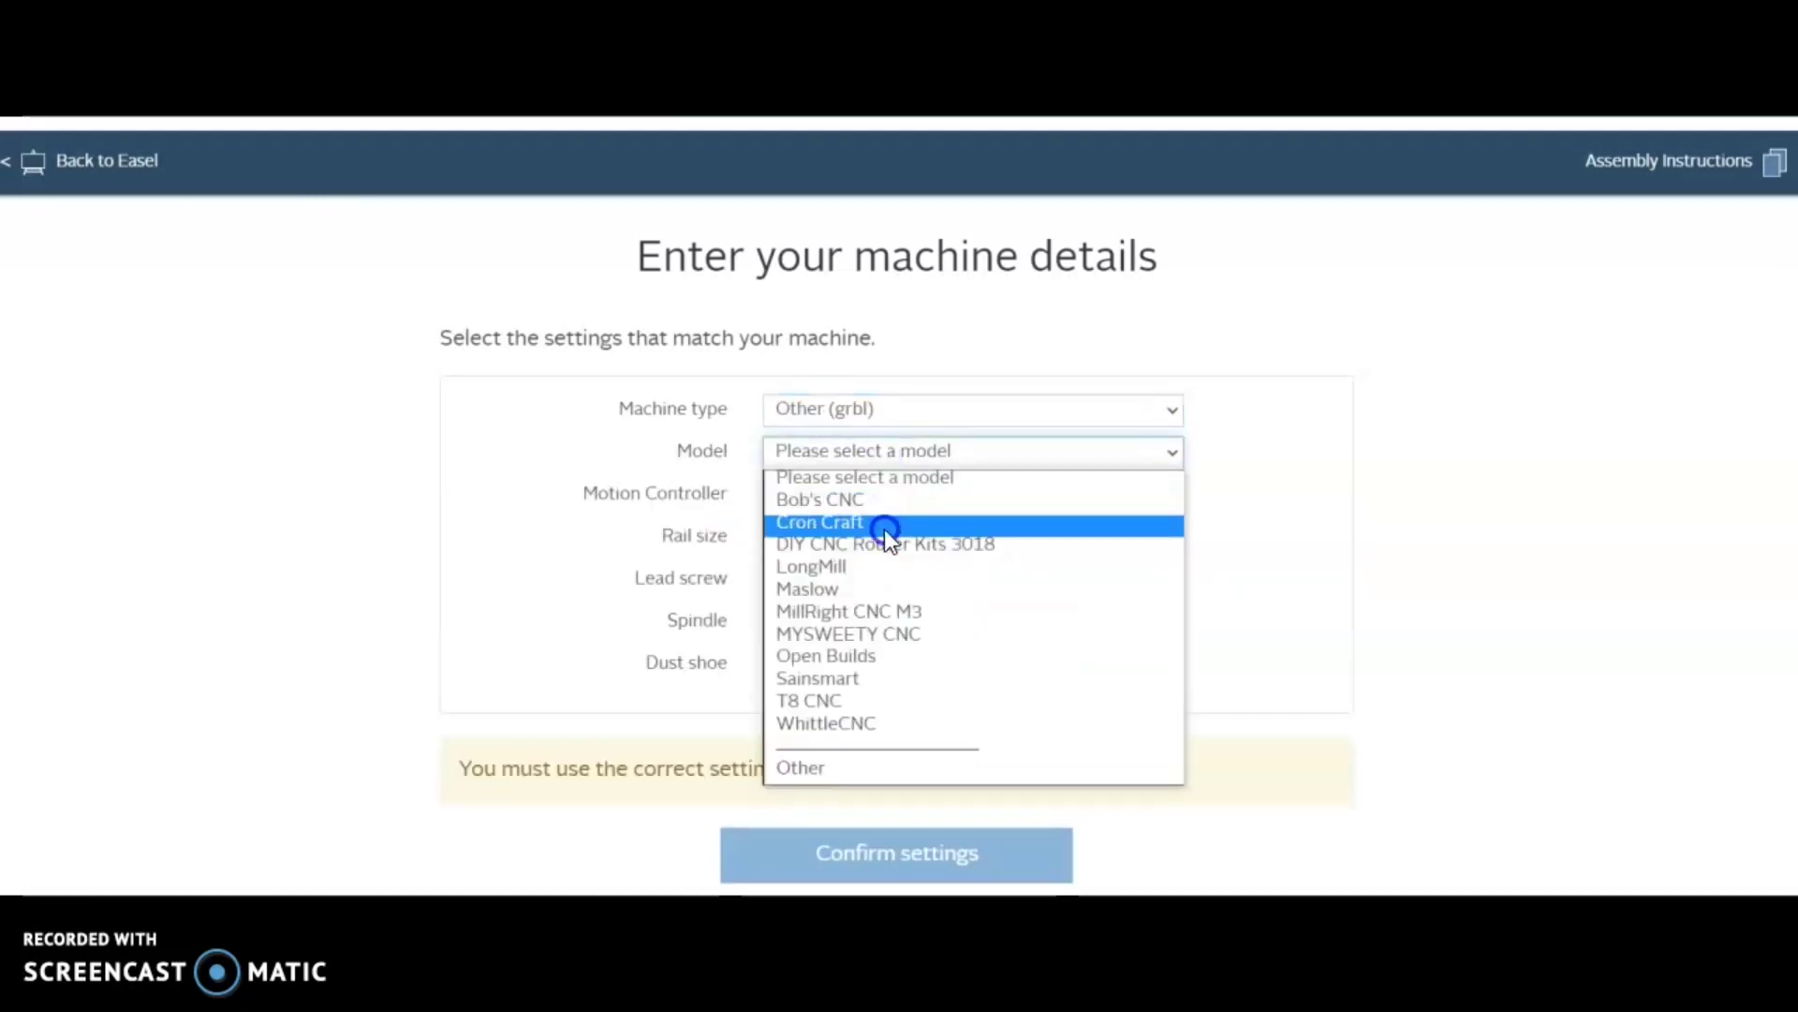
click(864, 762)
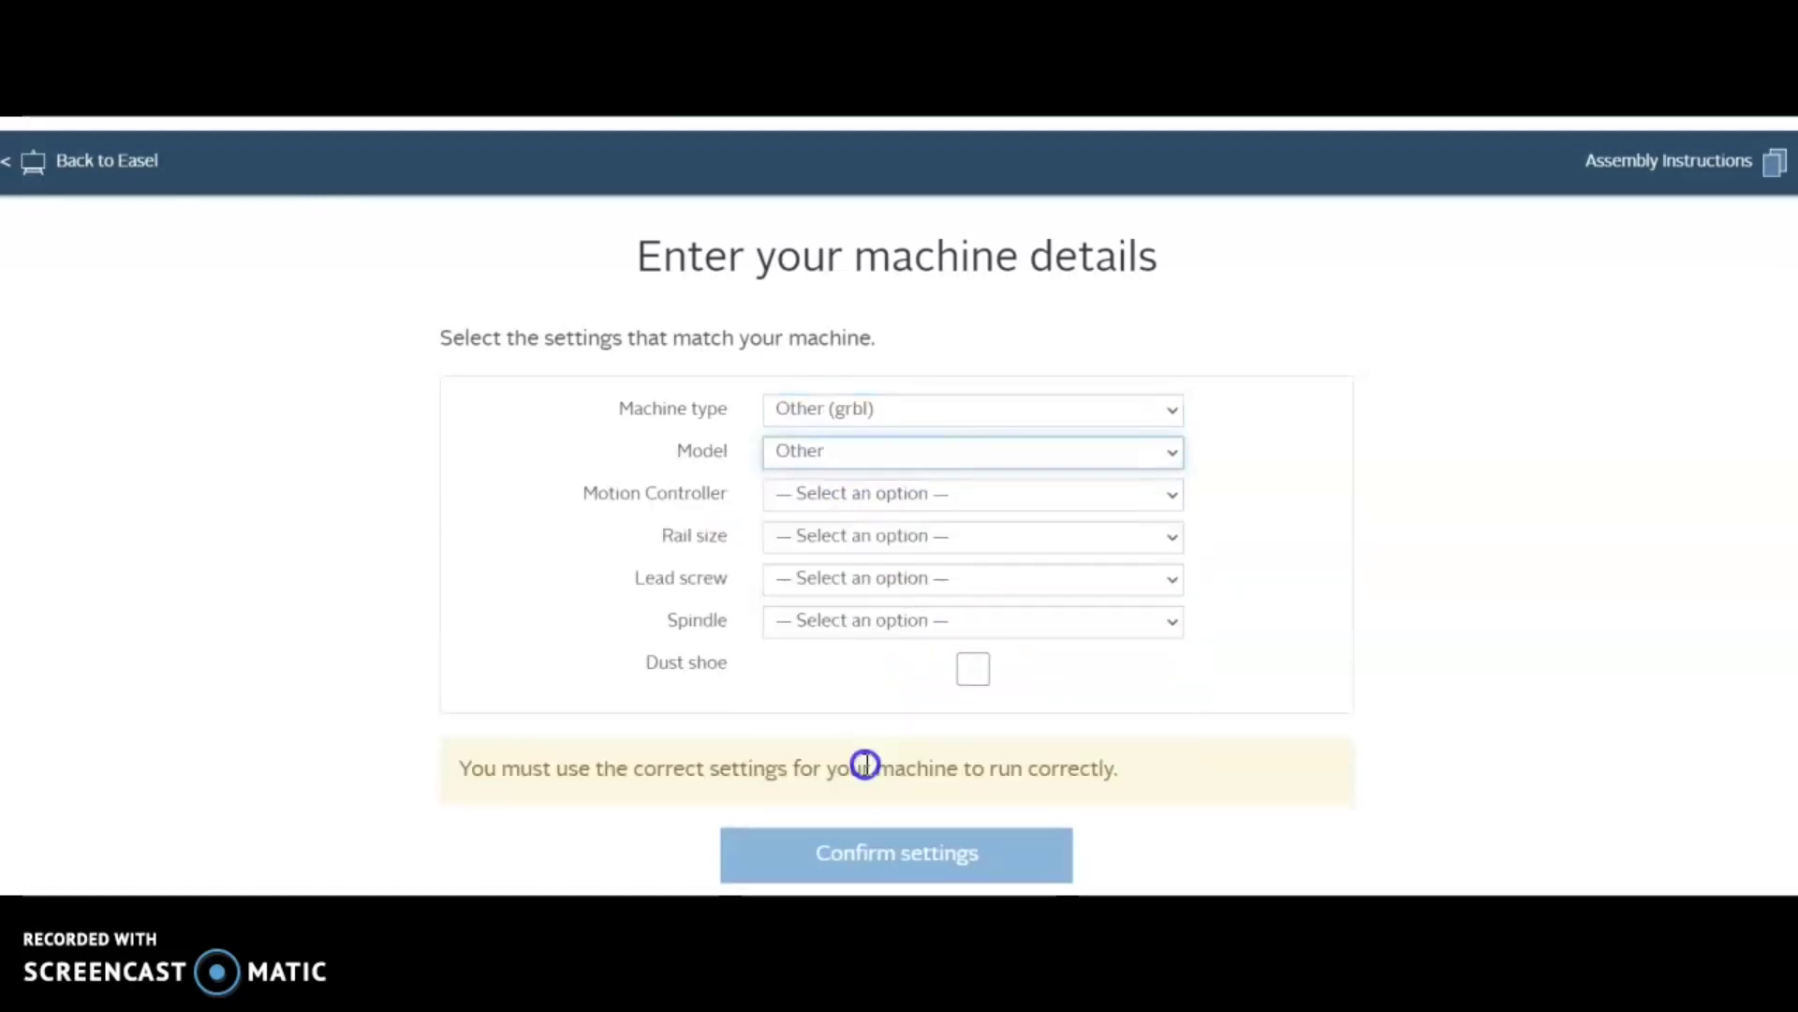
Step: Choose Arduino & gShield controller, 500mm x 500mm rails, M8 threaded rod and Other spindle
click(915, 496)
click(925, 548)
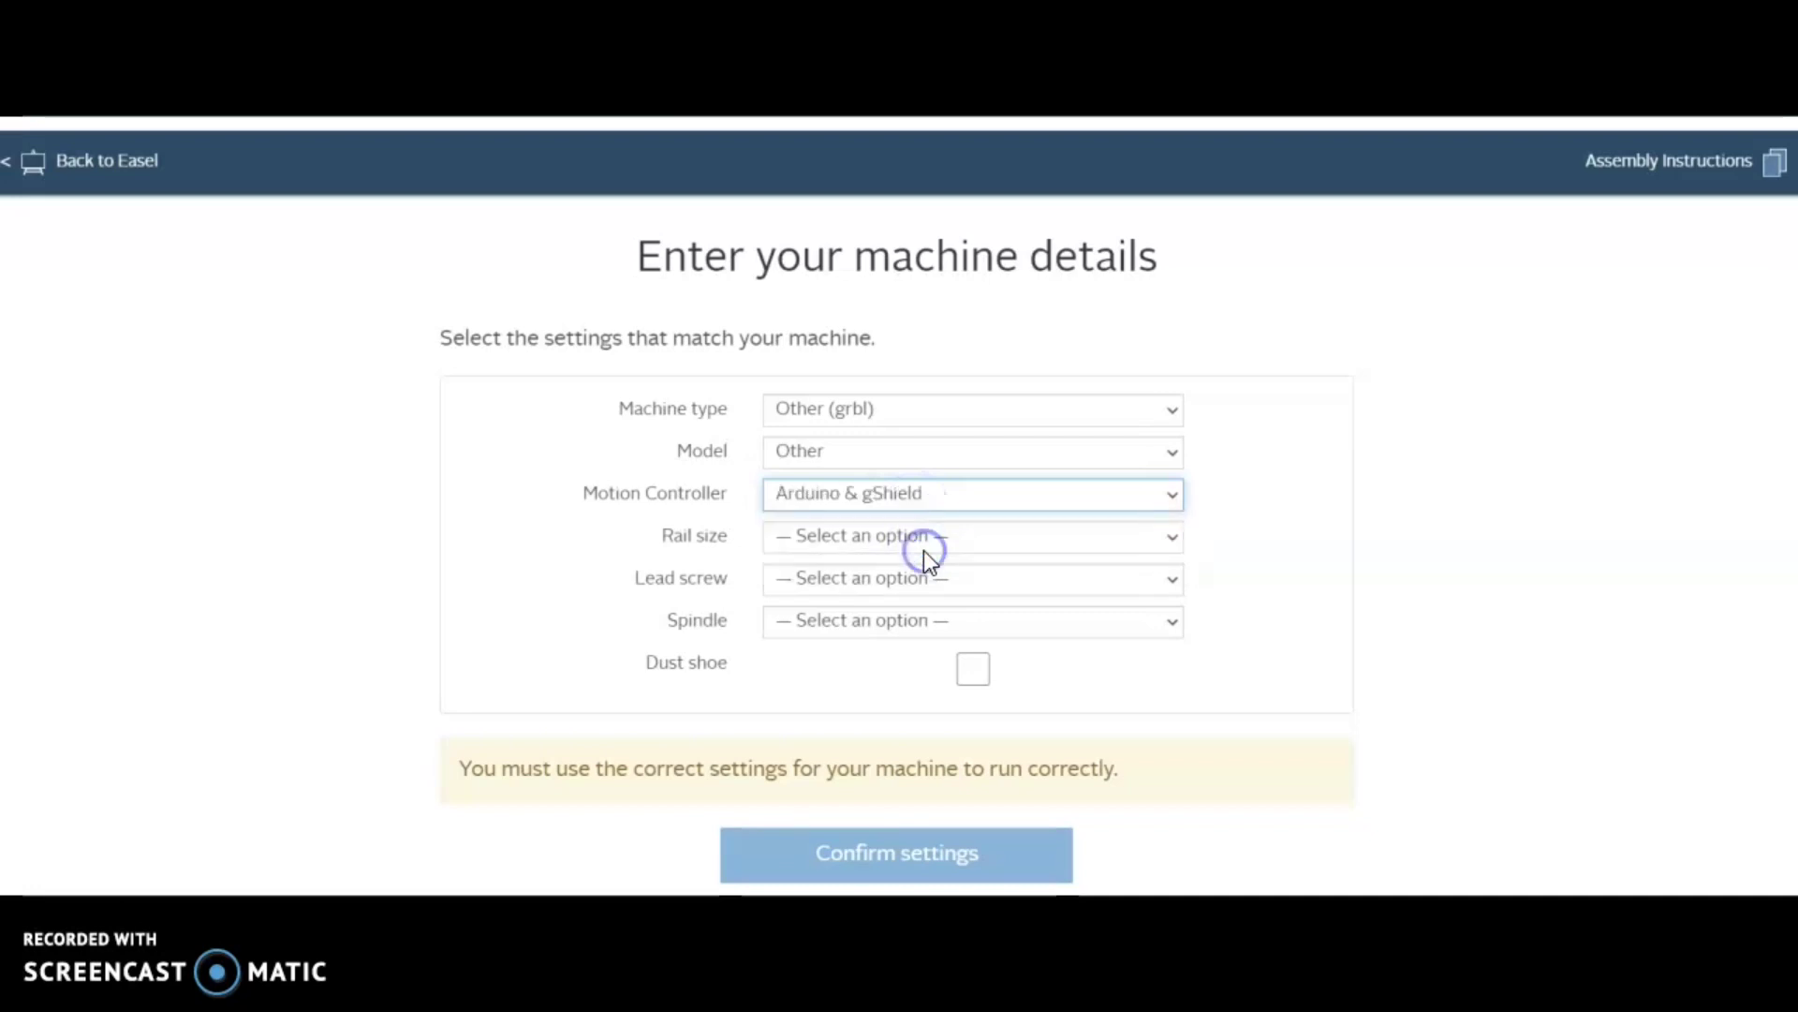
click(923, 542)
click(917, 586)
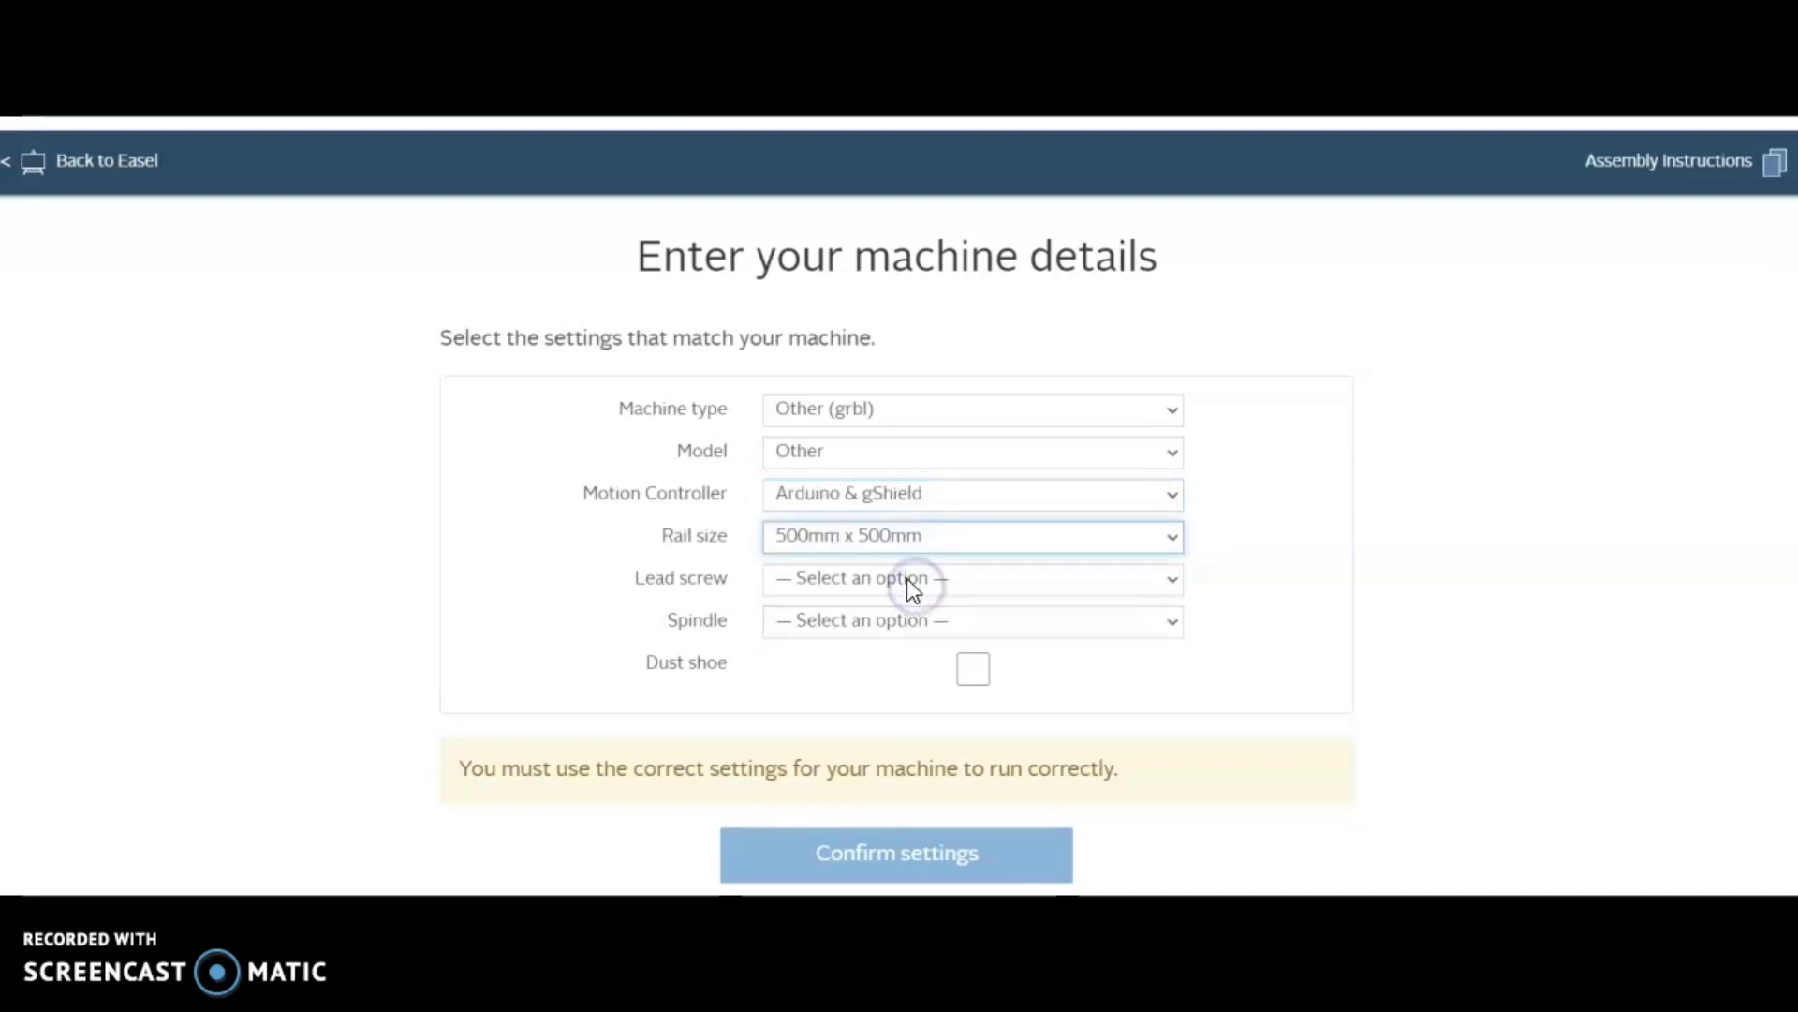
click(907, 577)
click(935, 648)
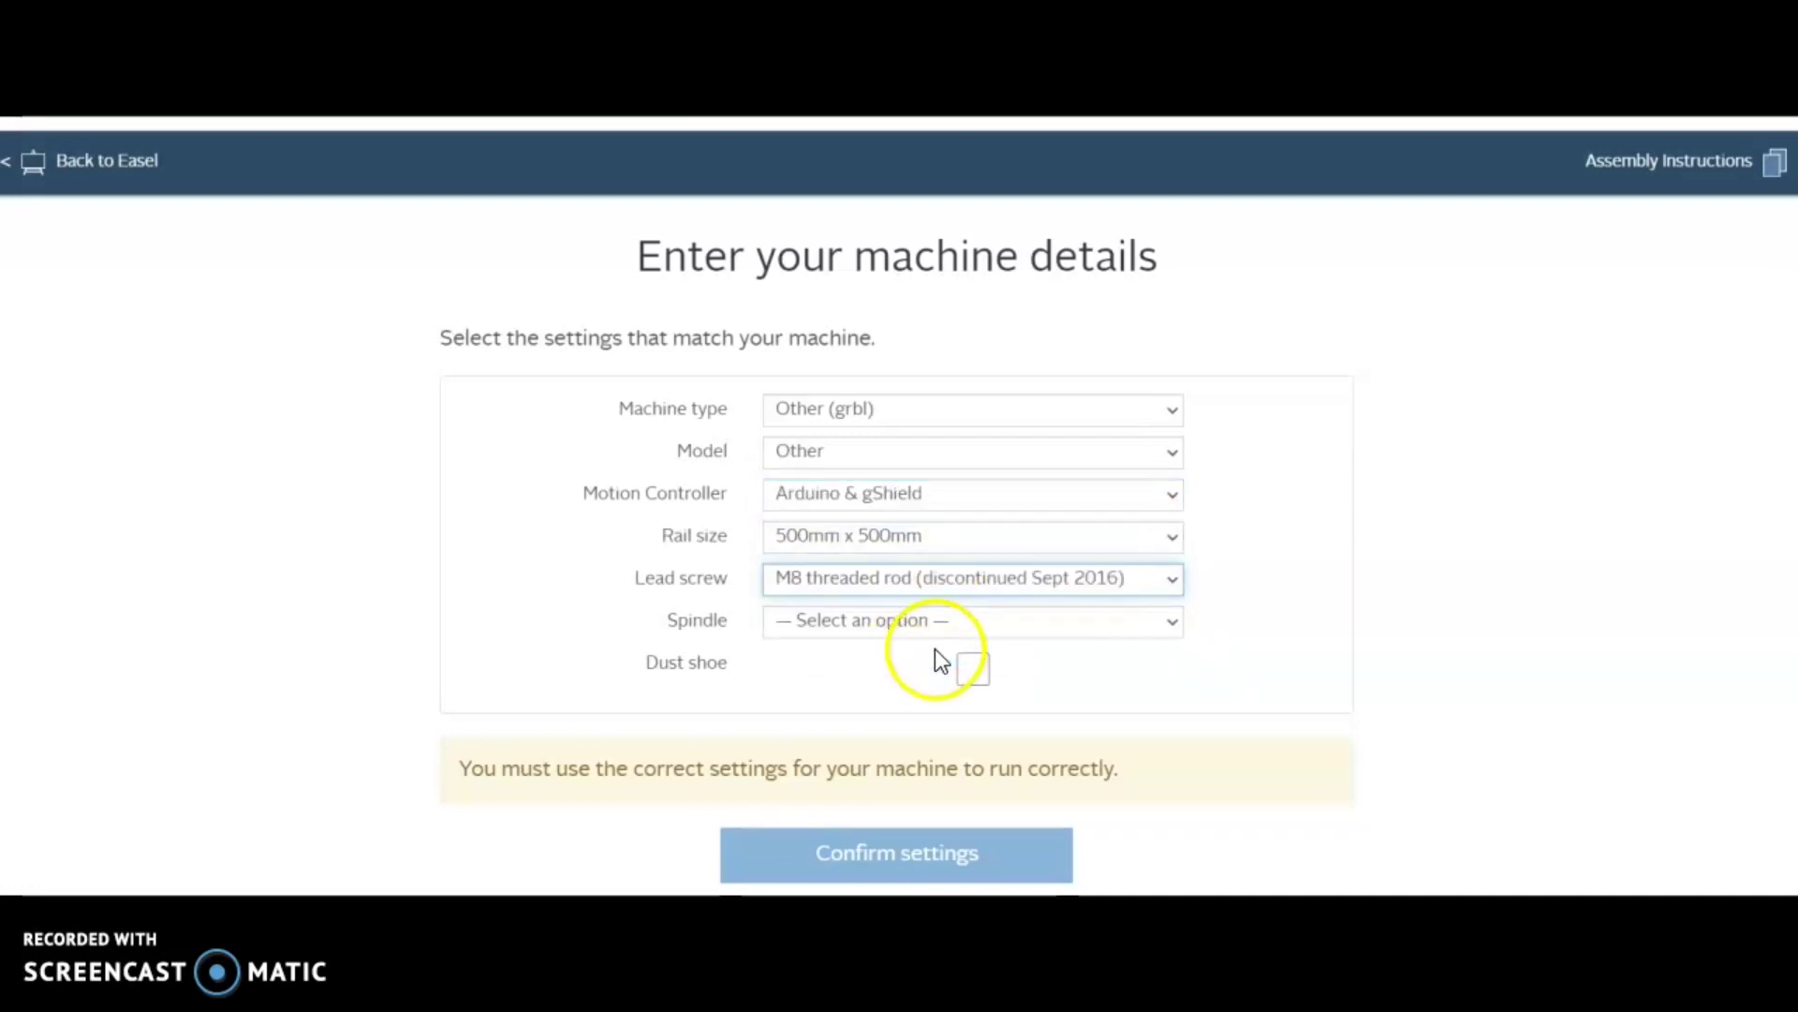
click(926, 625)
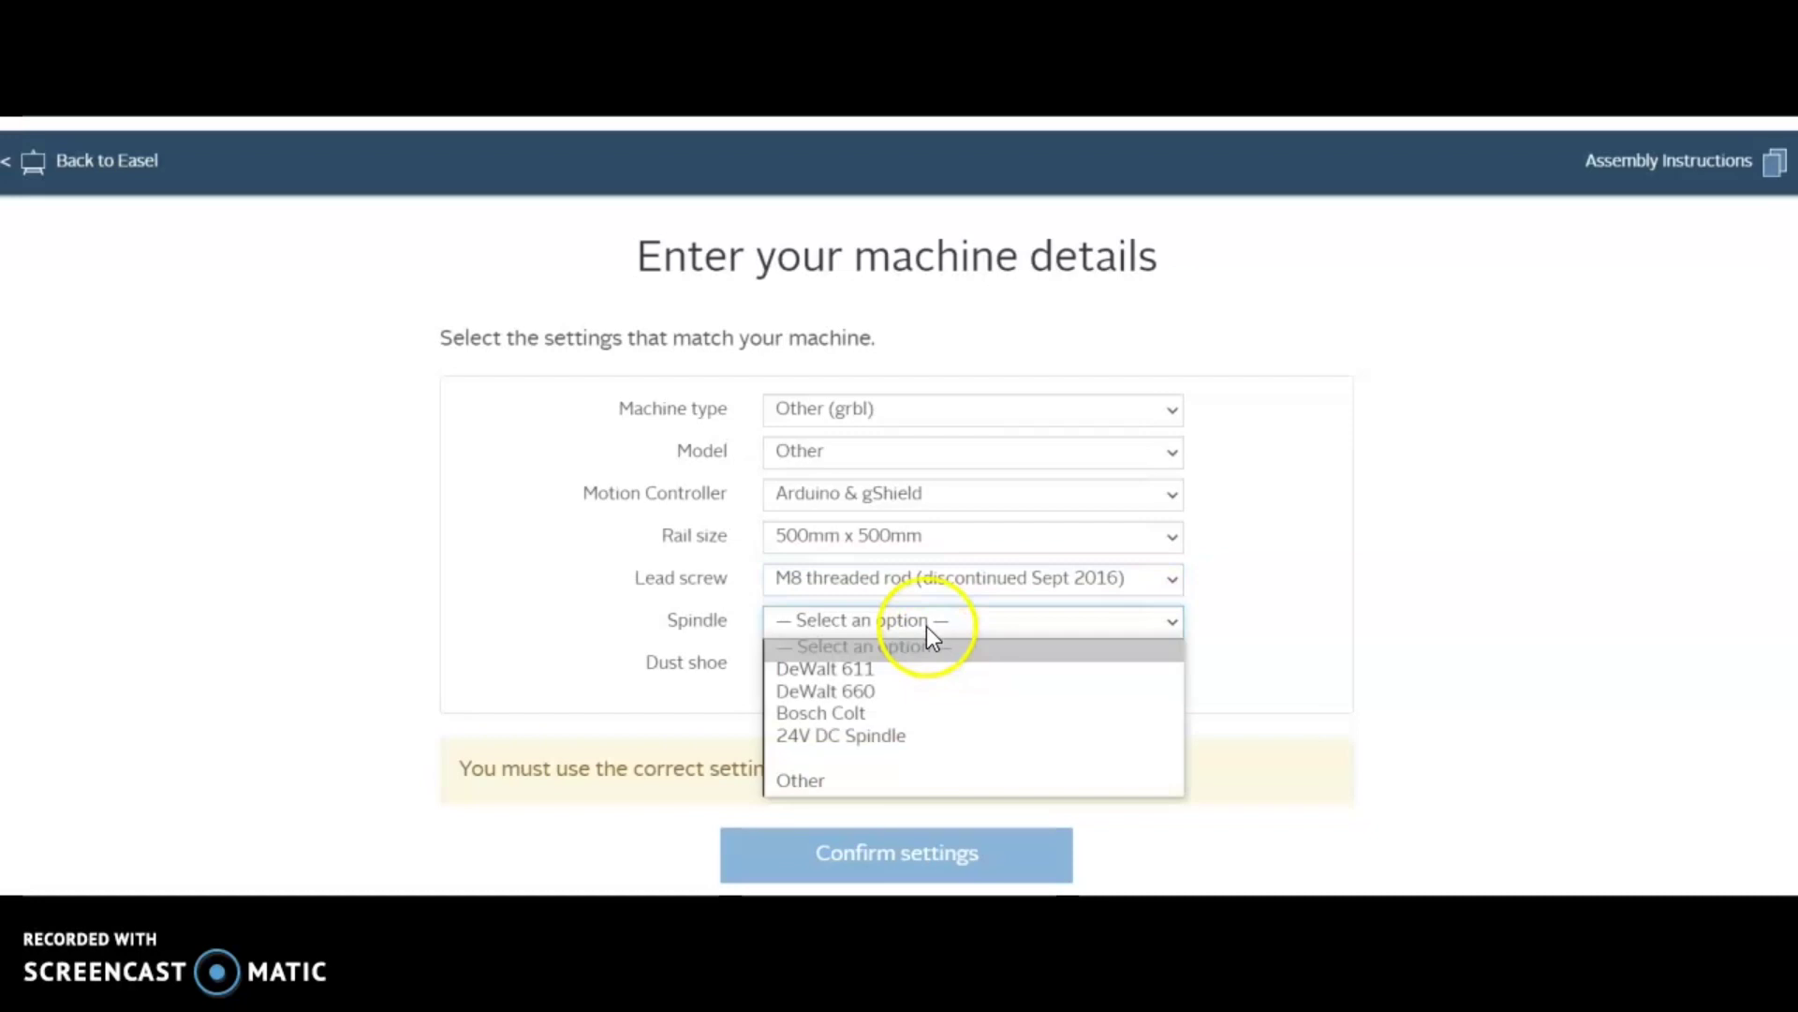
click(842, 780)
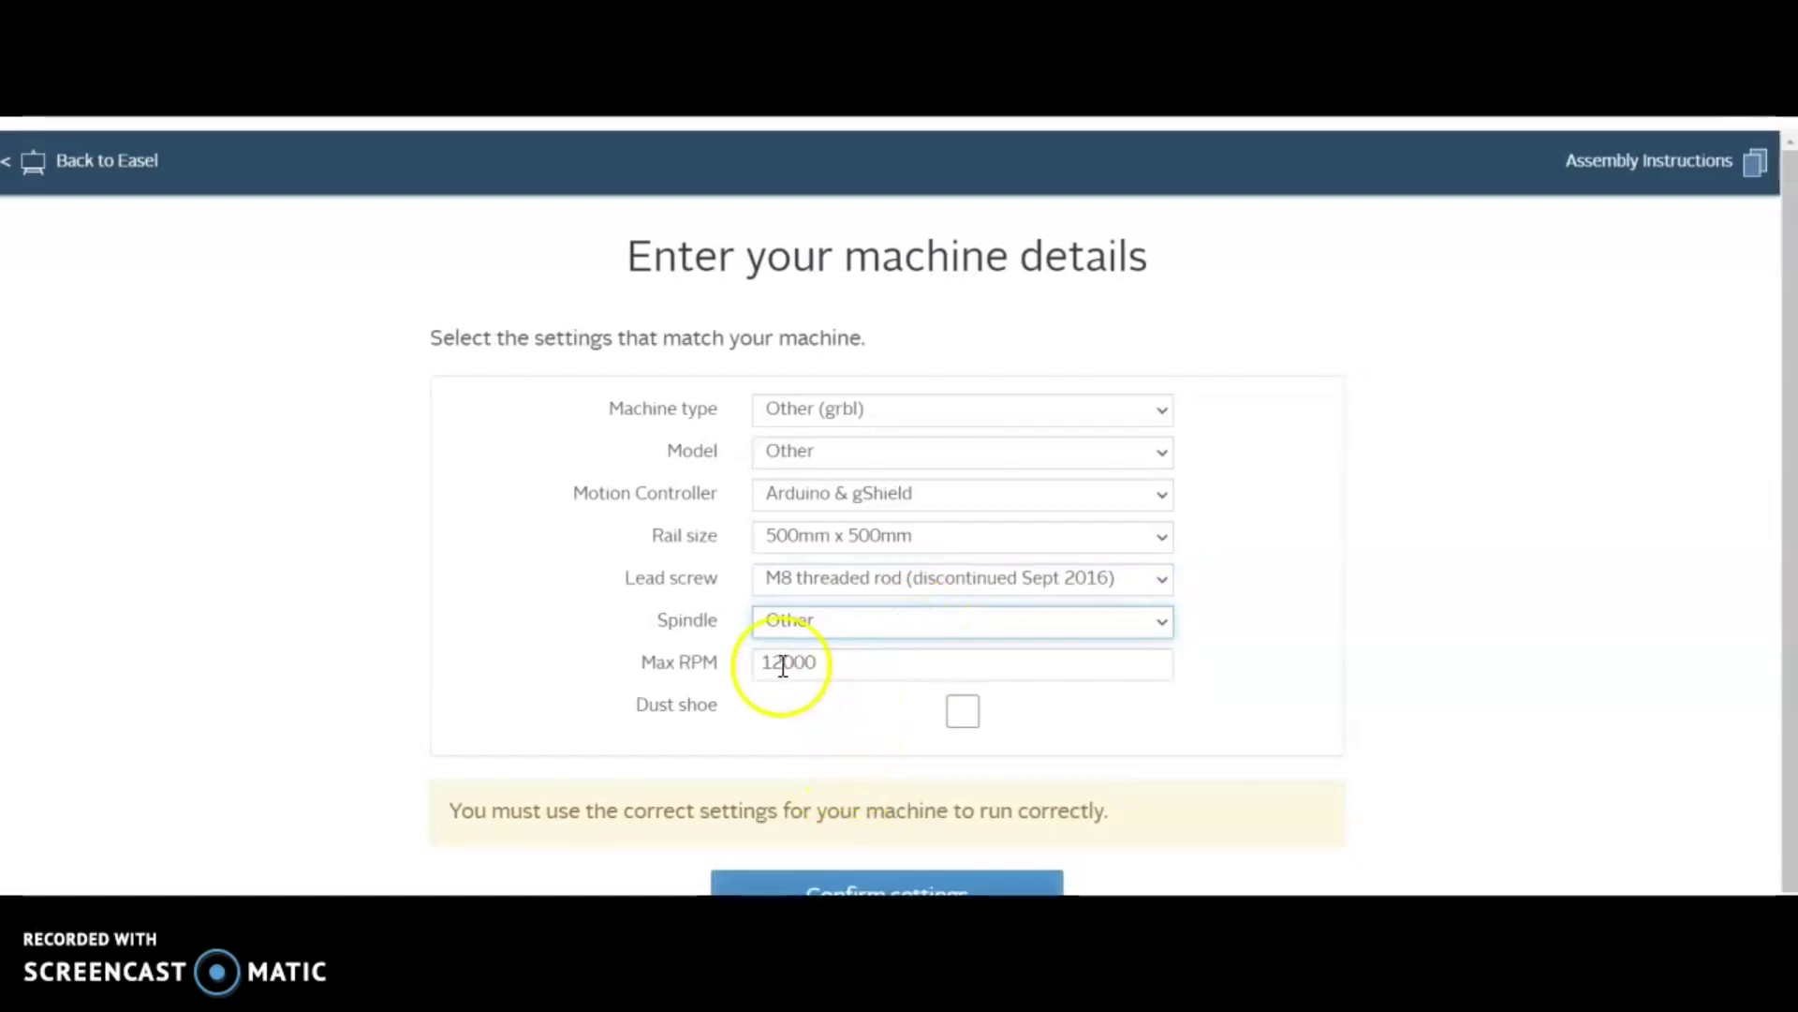
Step: Confirm the machine settings and connect on COM port 4
click(965, 885)
click(919, 473)
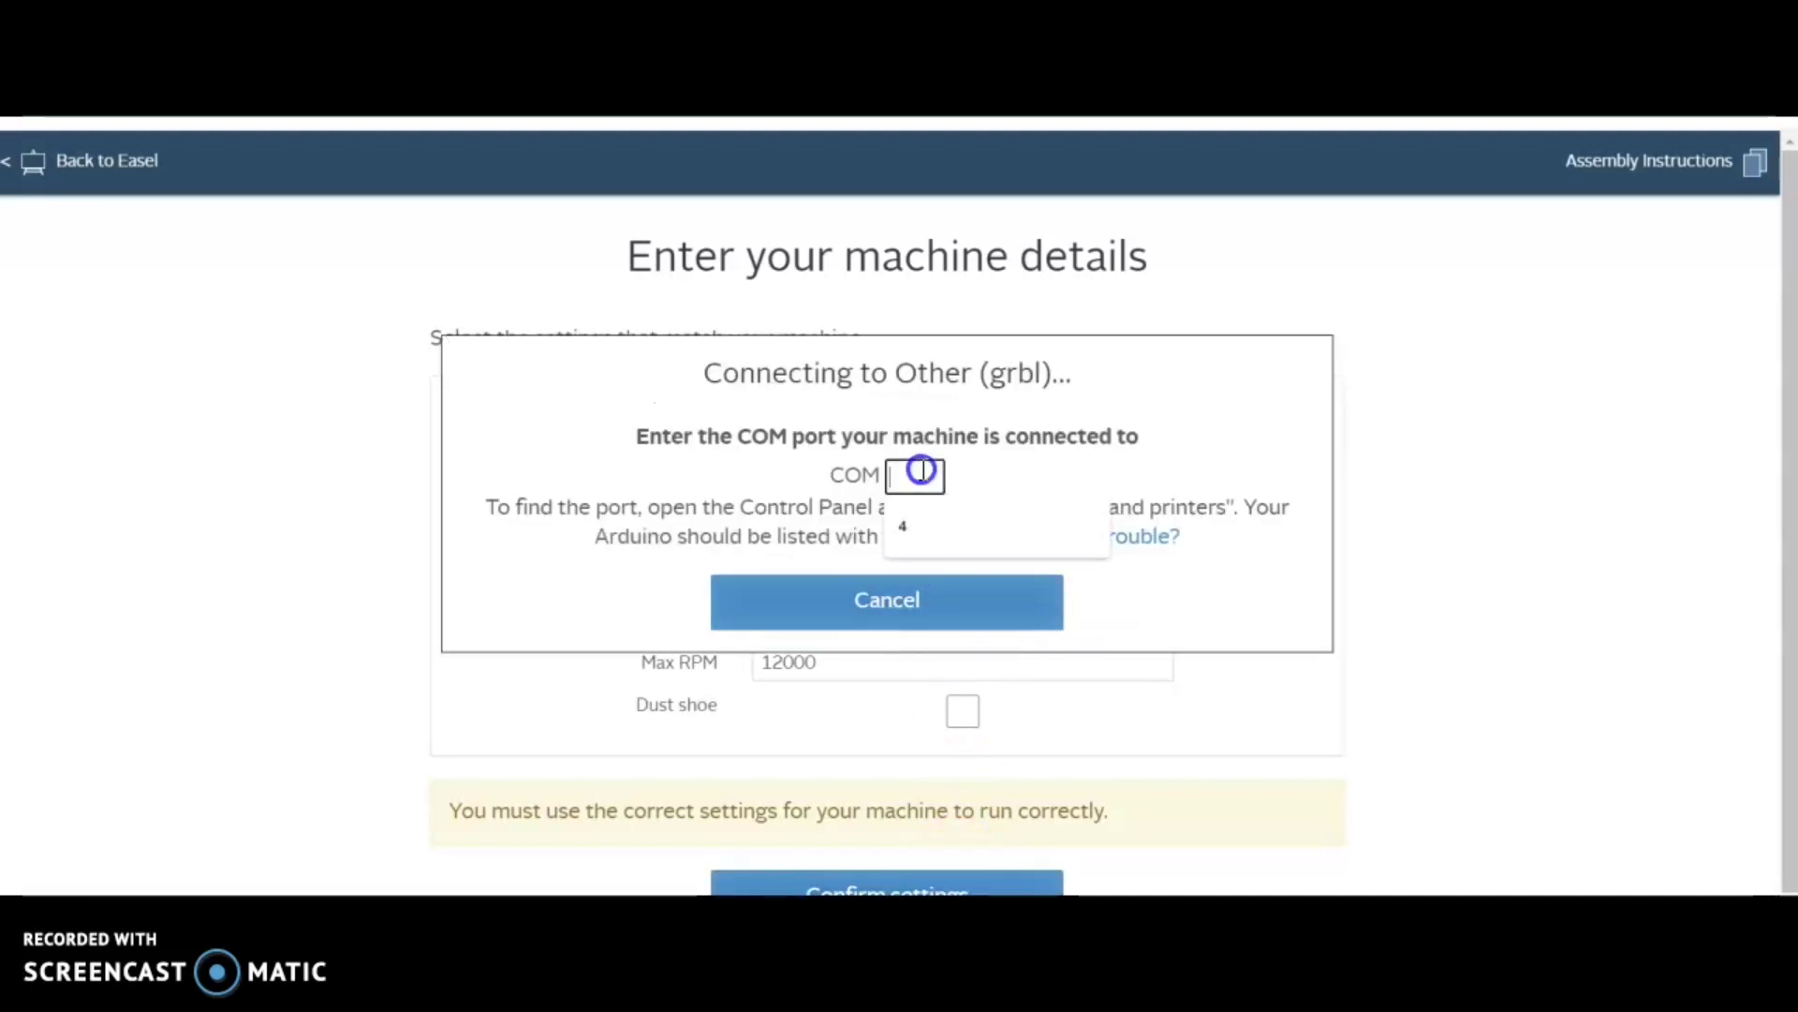
click(731, 473)
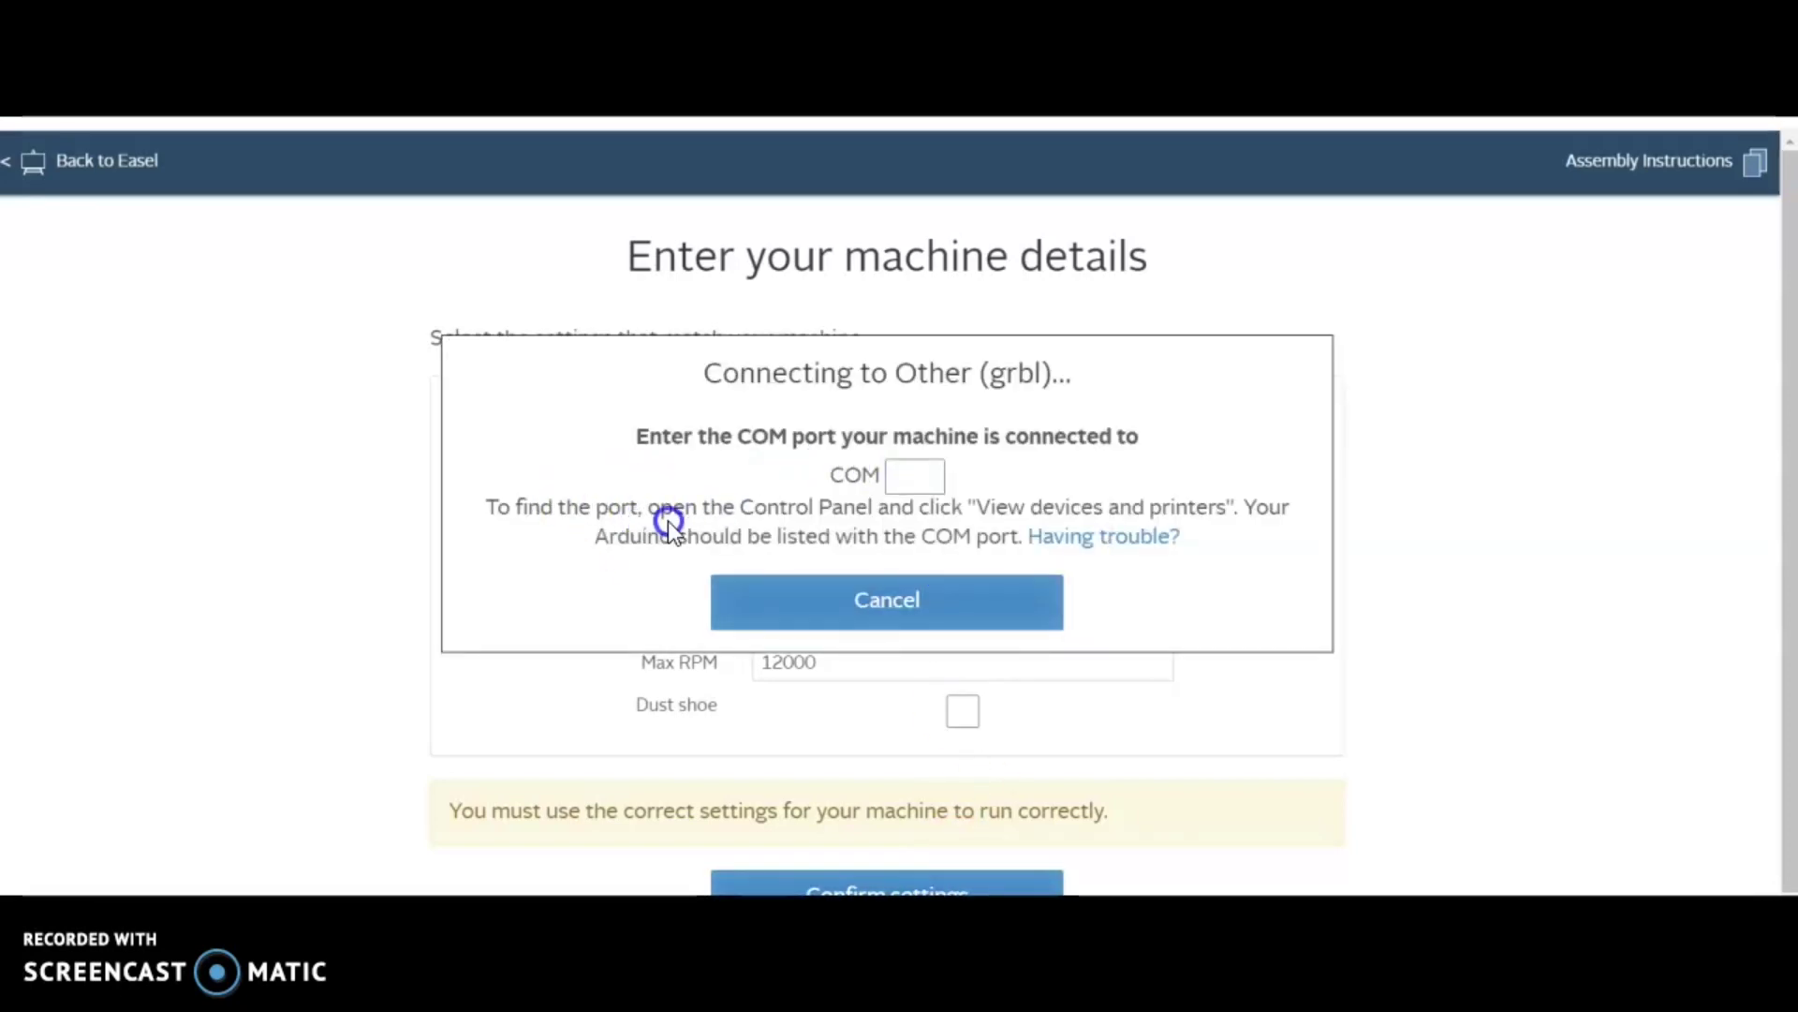
click(1049, 504)
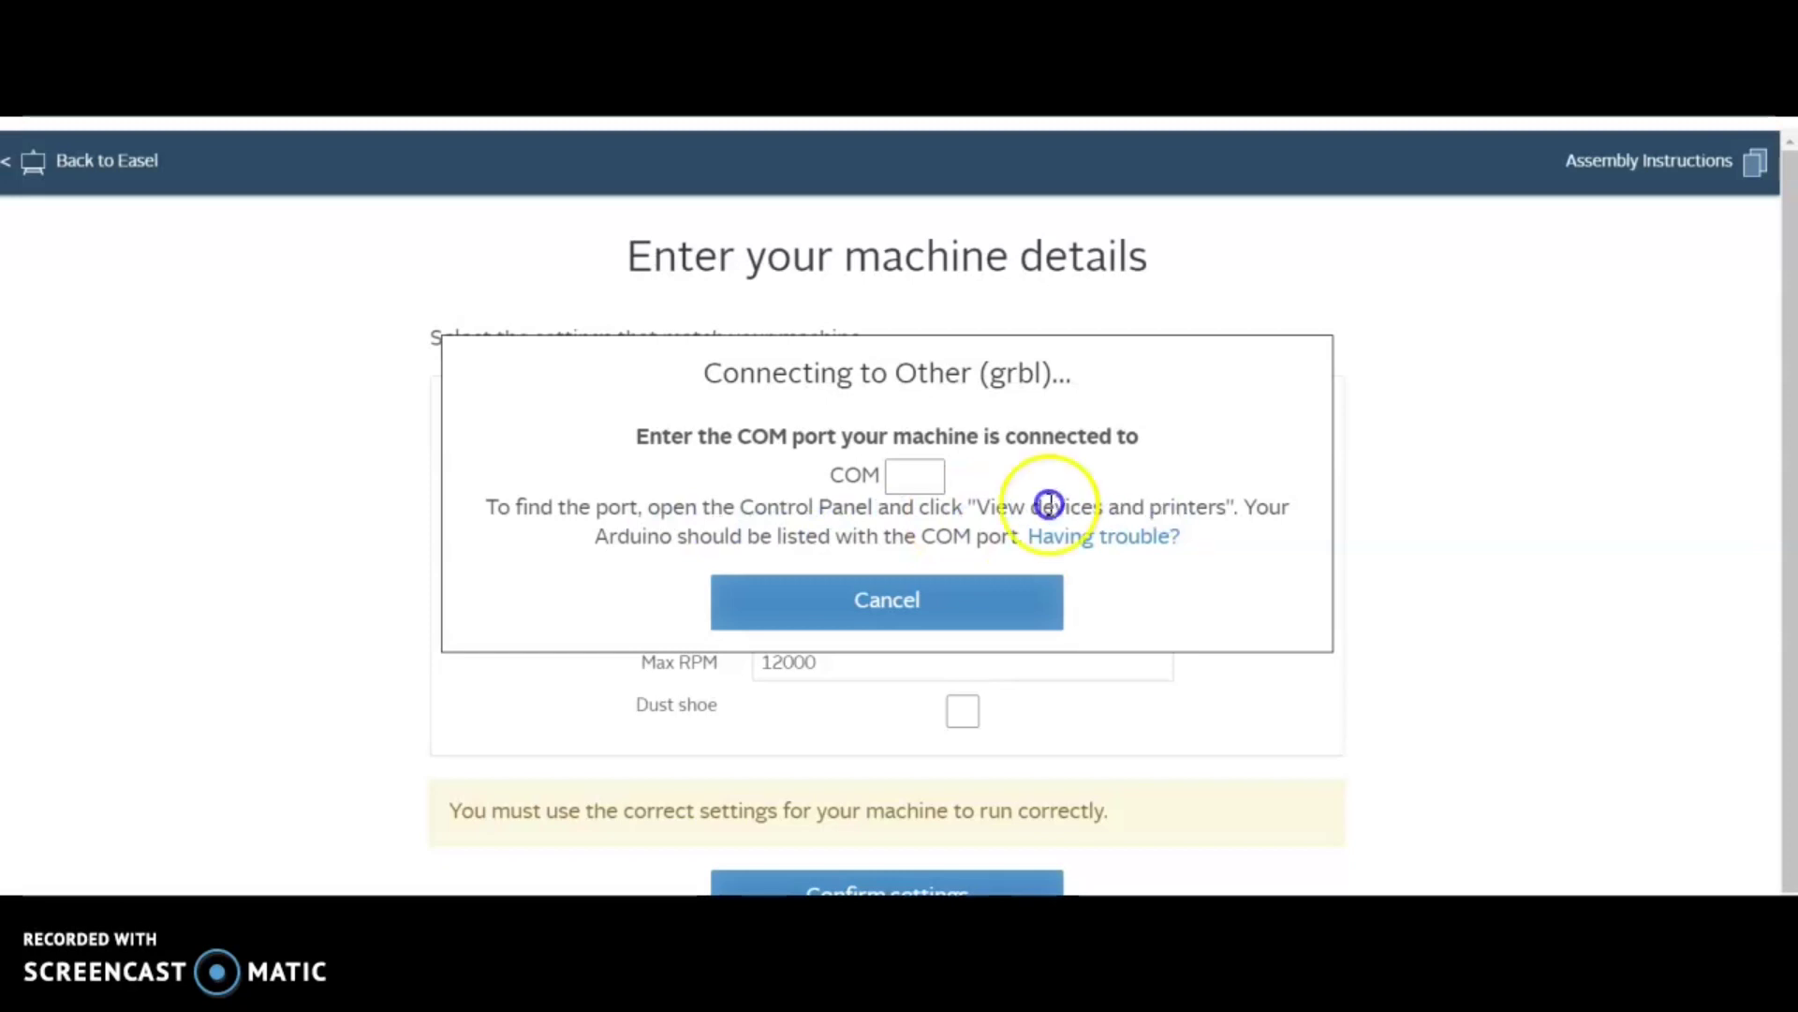
click(940, 478)
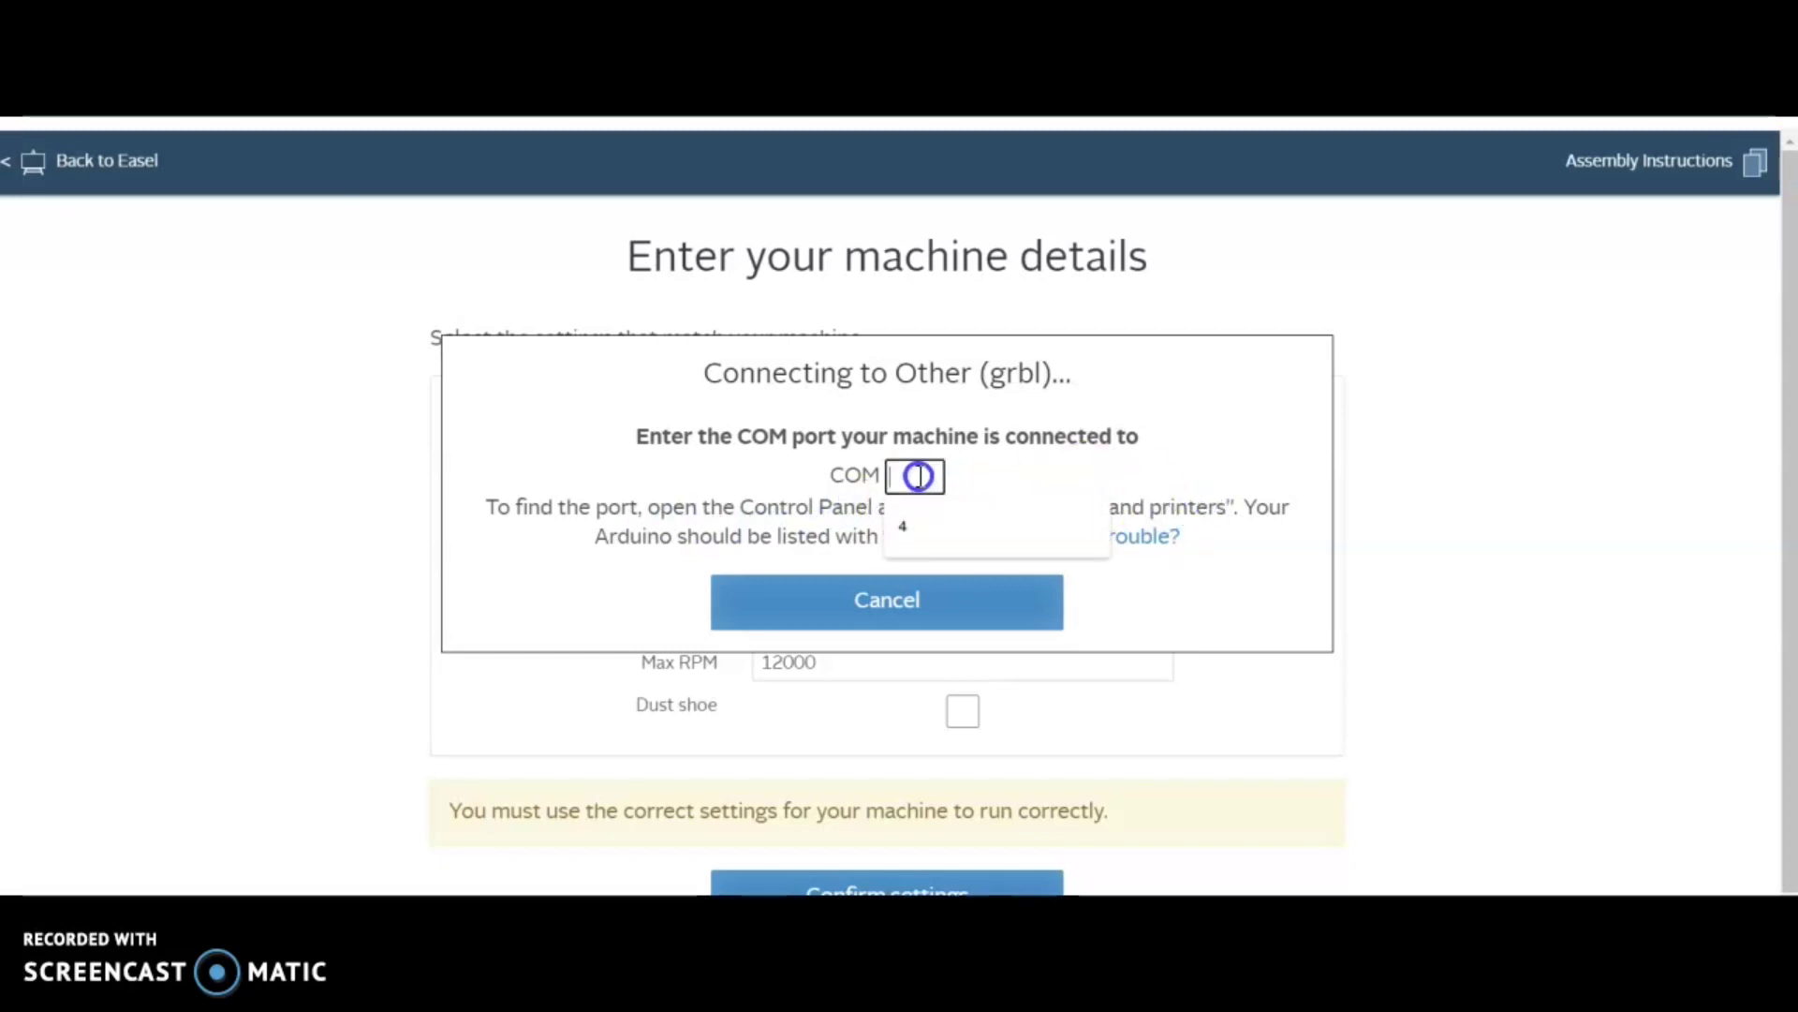
click(927, 527)
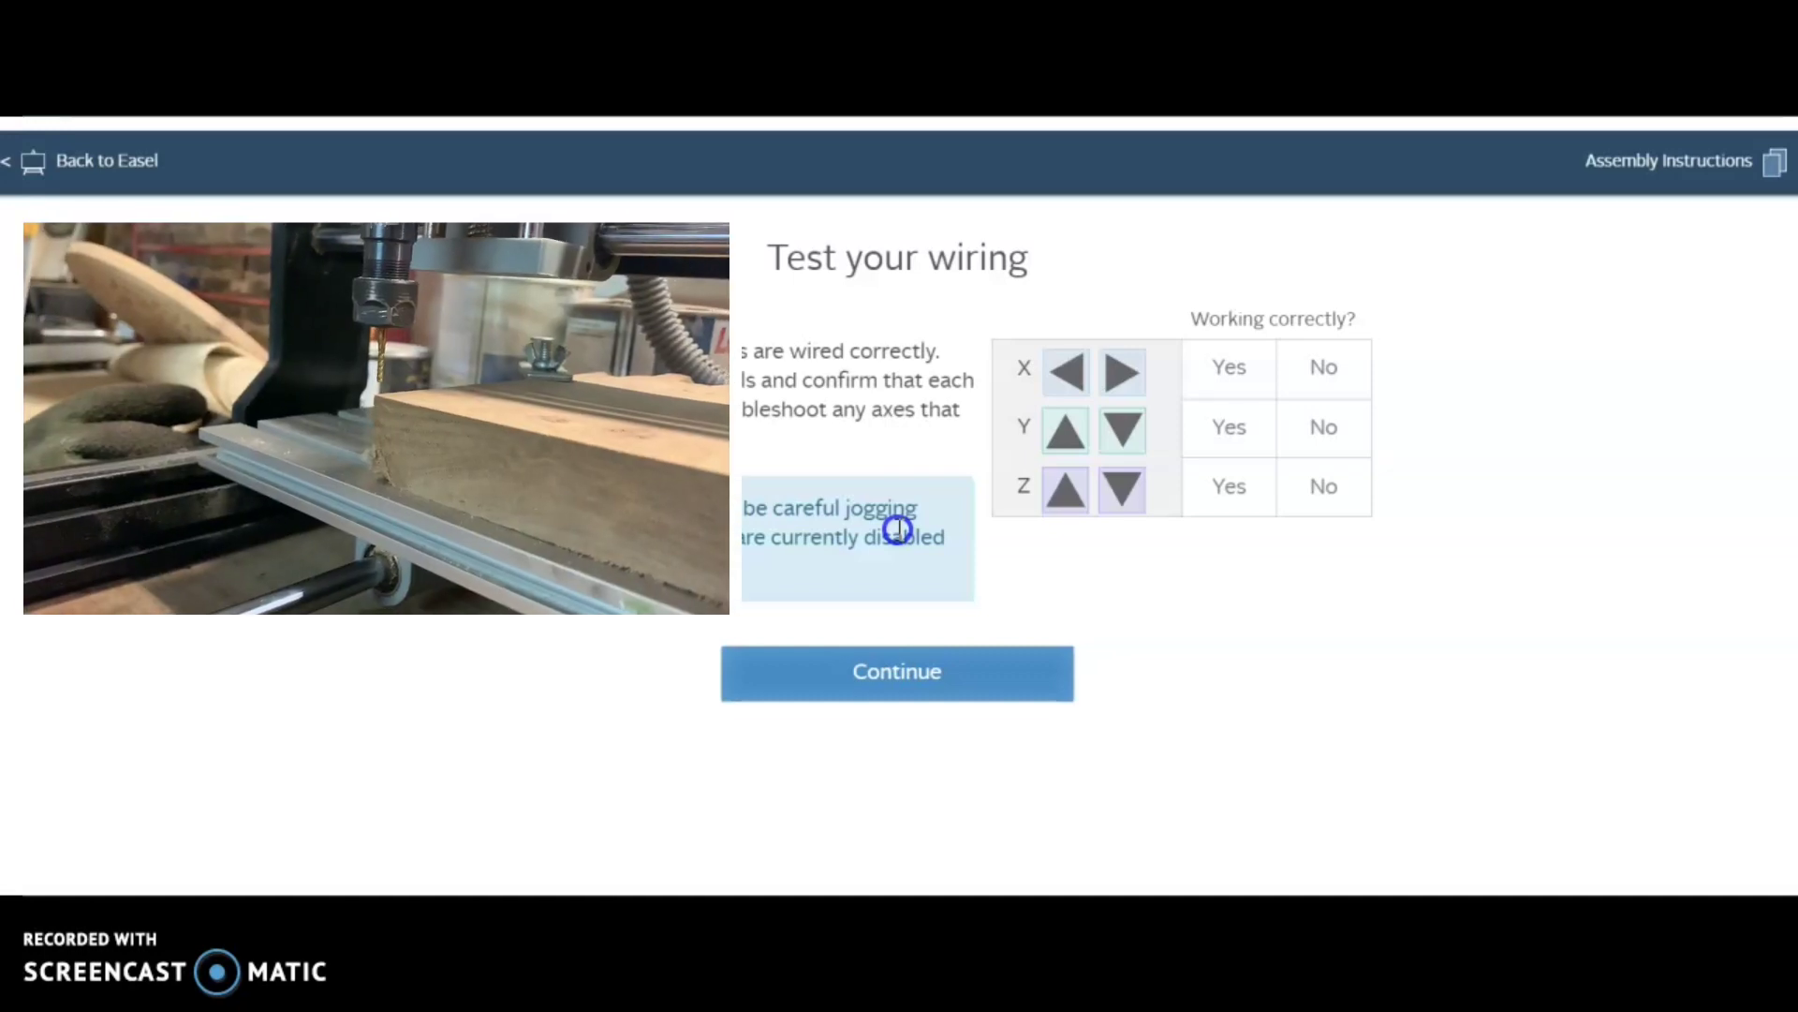
Step: Jog the axes, confirm X, Y and Z move correctly, and continue to spindle settings
click(1338, 356)
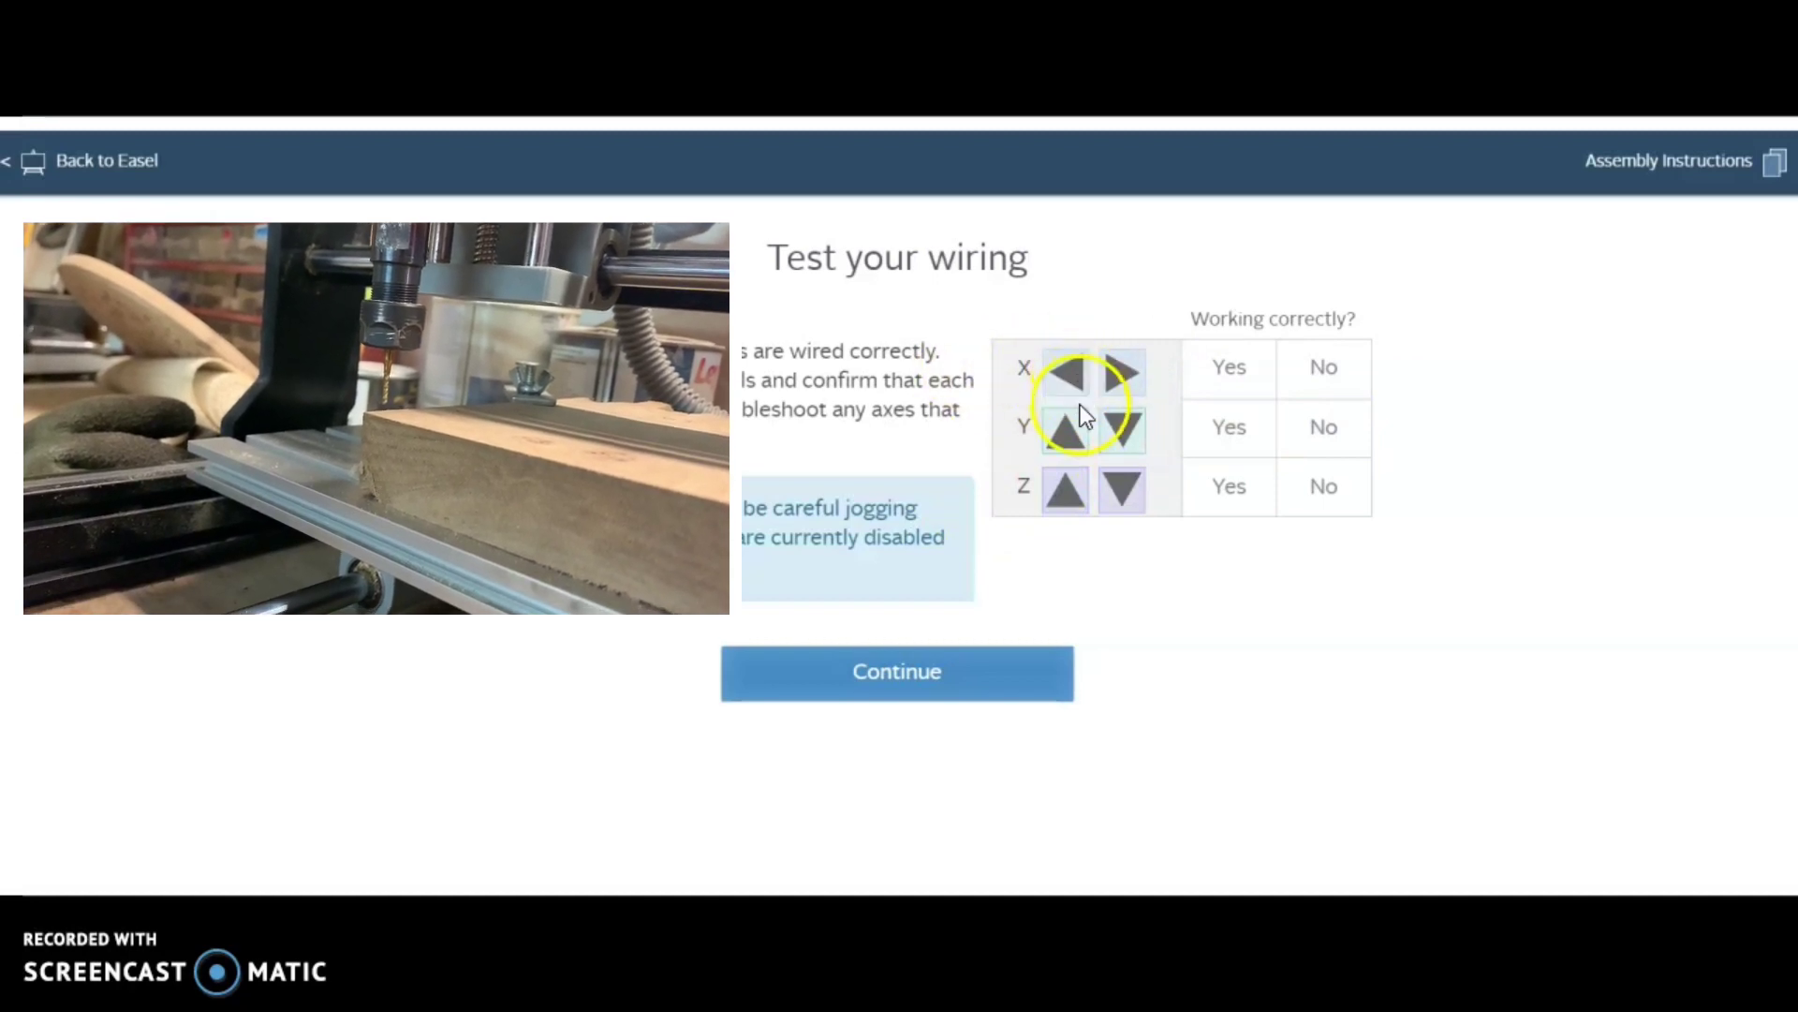
click(1078, 434)
click(1116, 433)
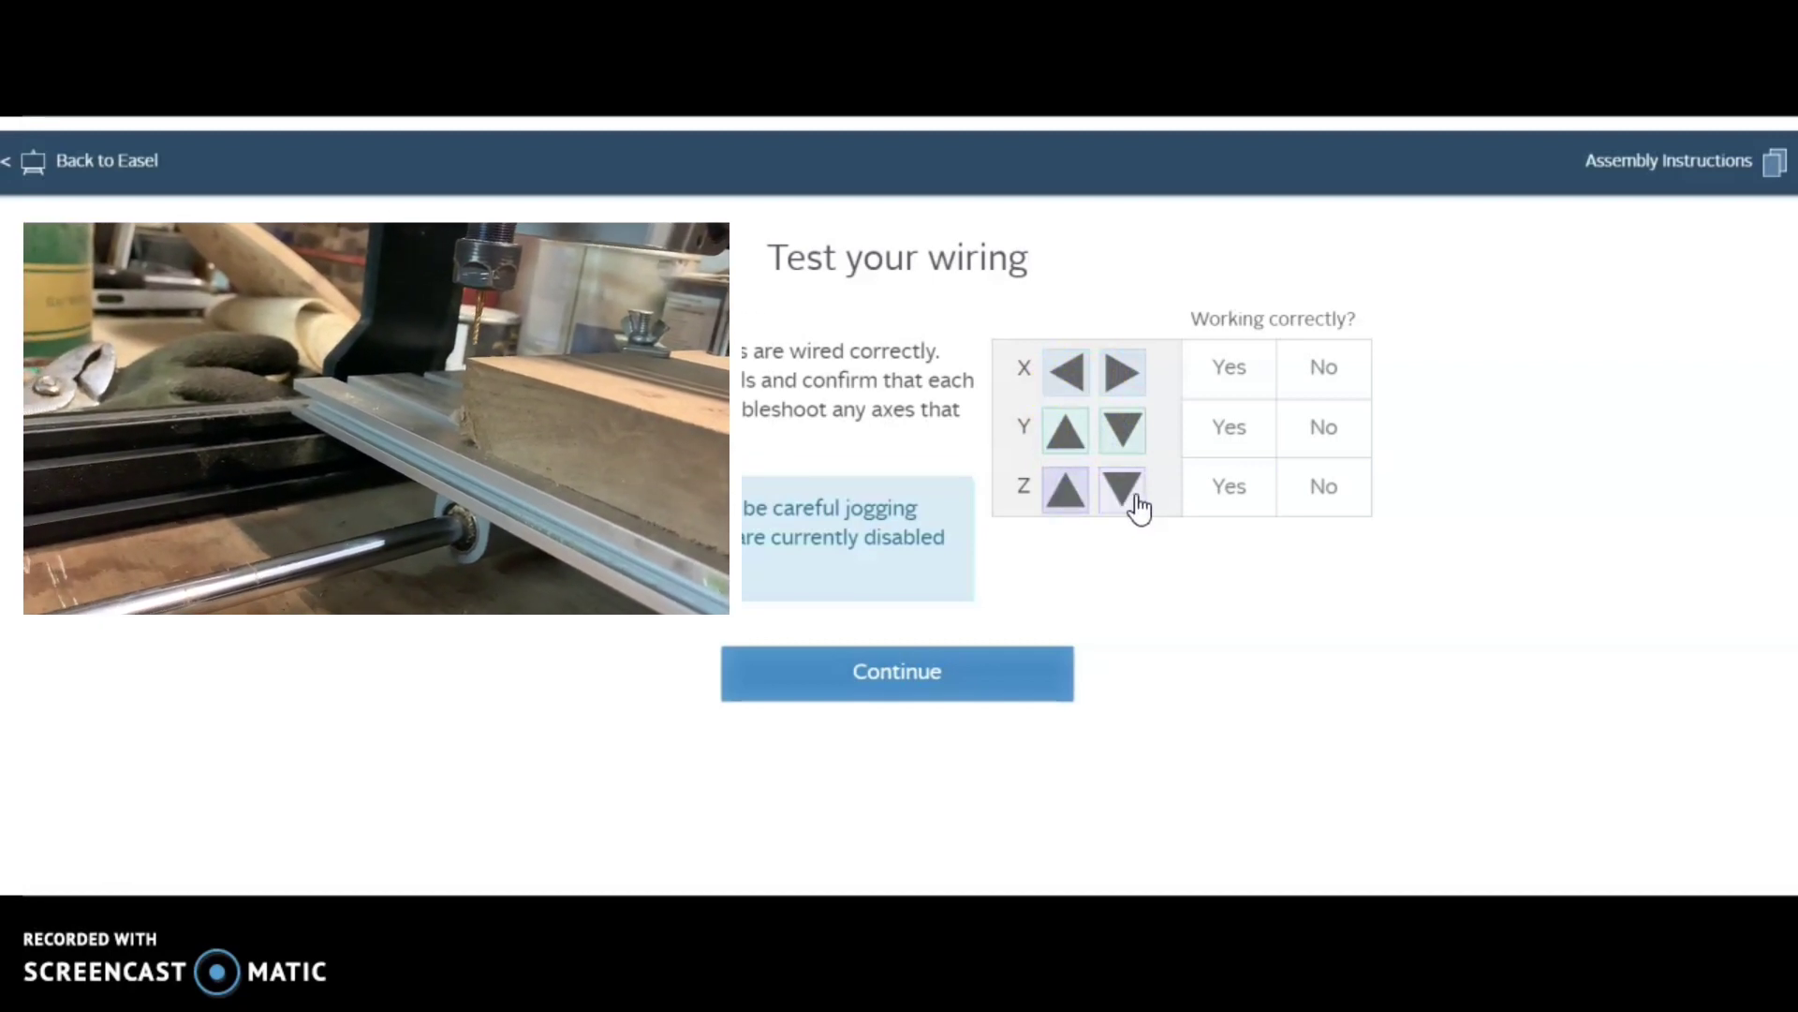
click(1228, 367)
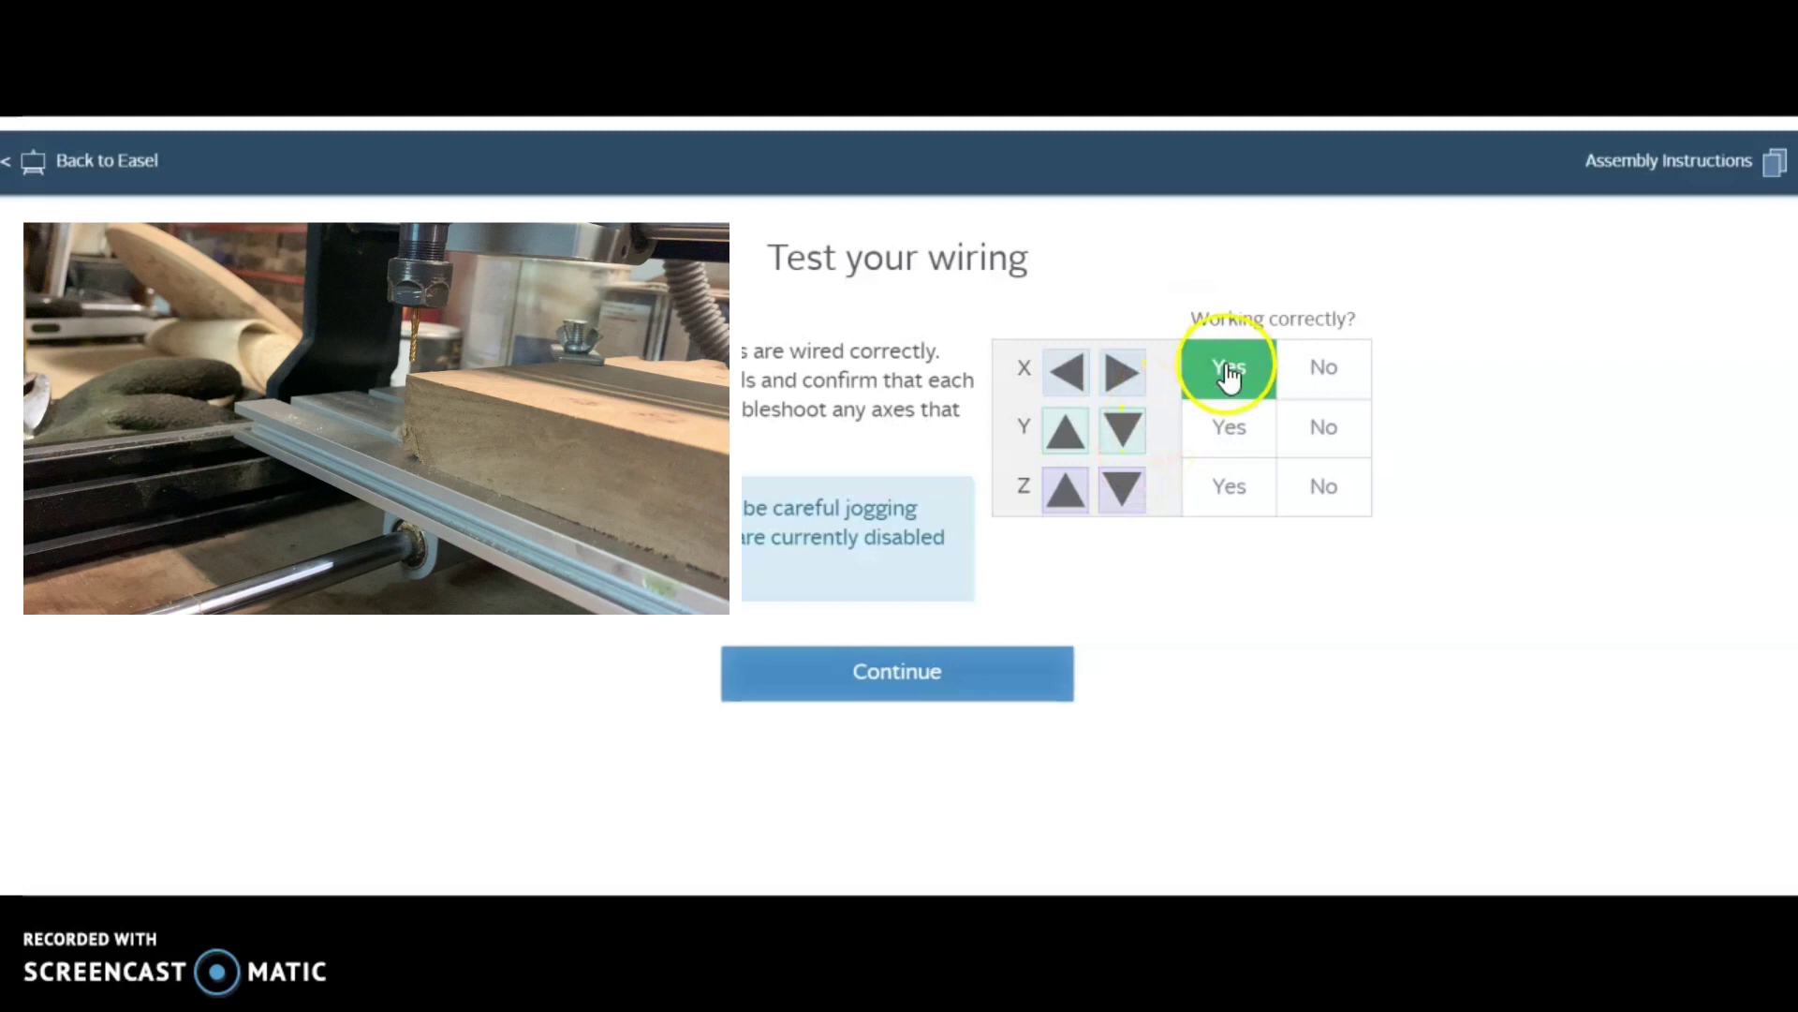
click(1228, 428)
click(1228, 483)
click(963, 656)
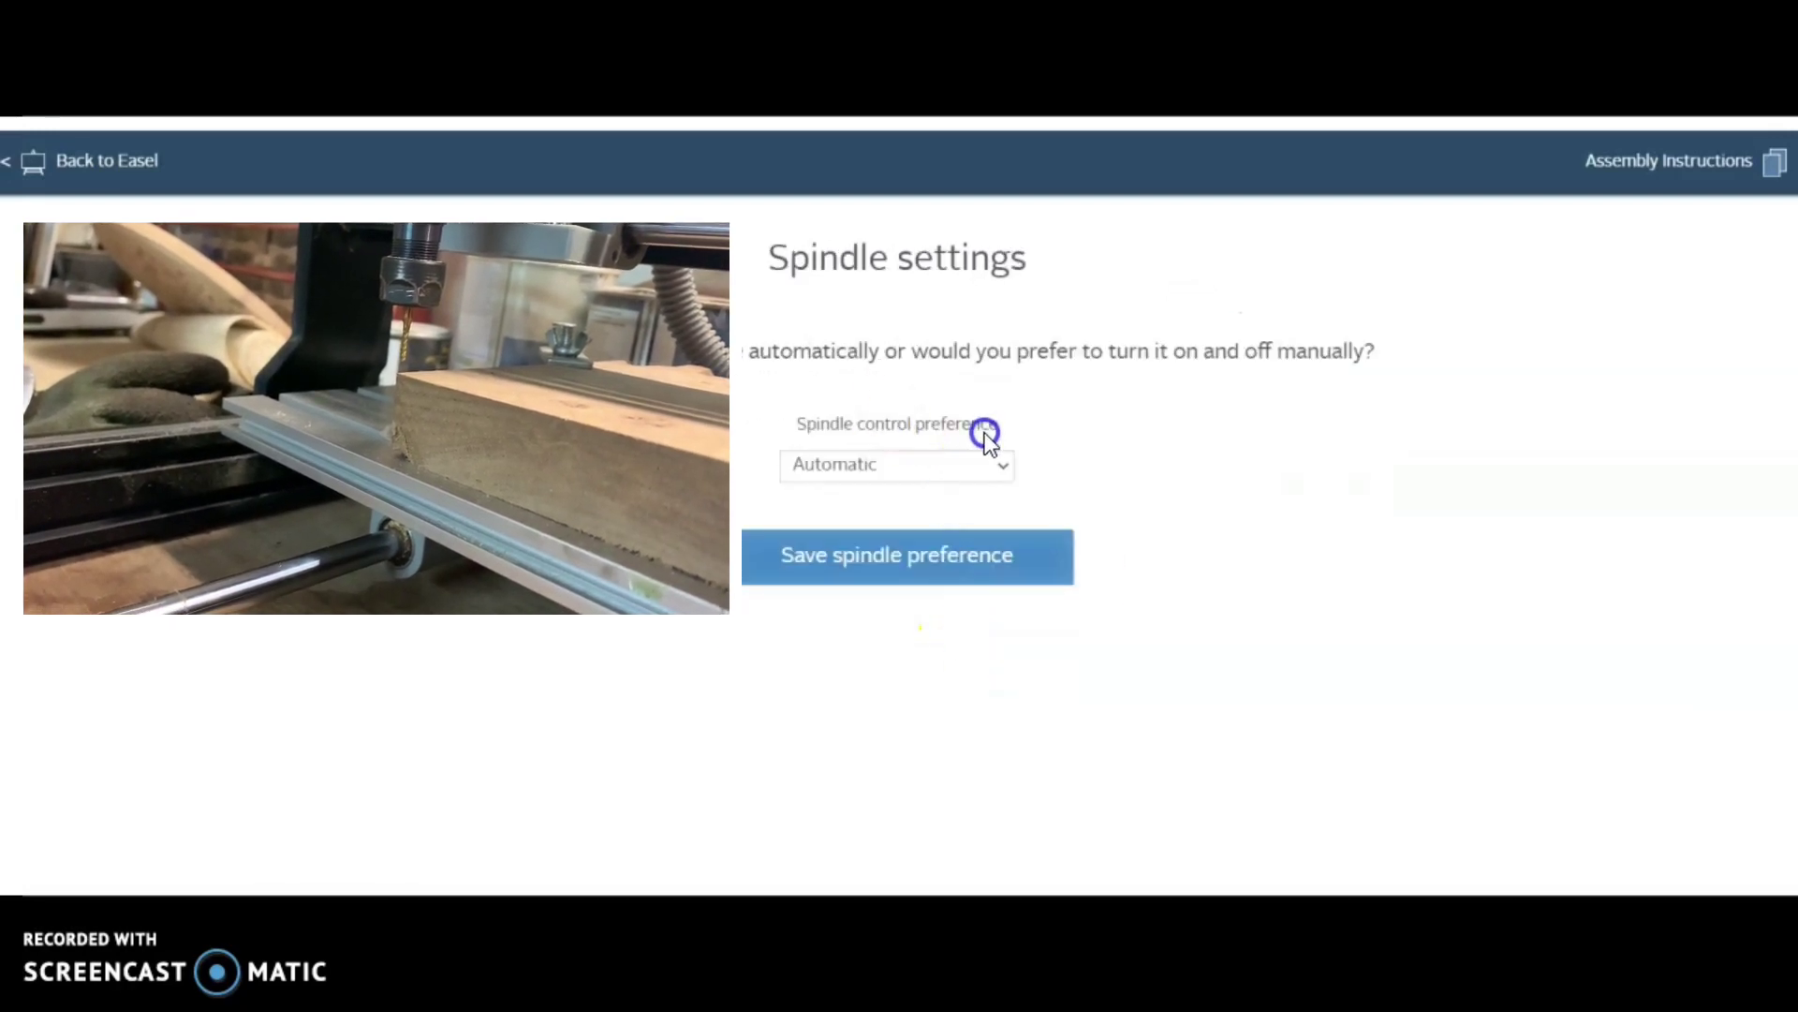
Step: Keep spindle control on Automatic and save the spindle preference
click(897, 474)
click(867, 490)
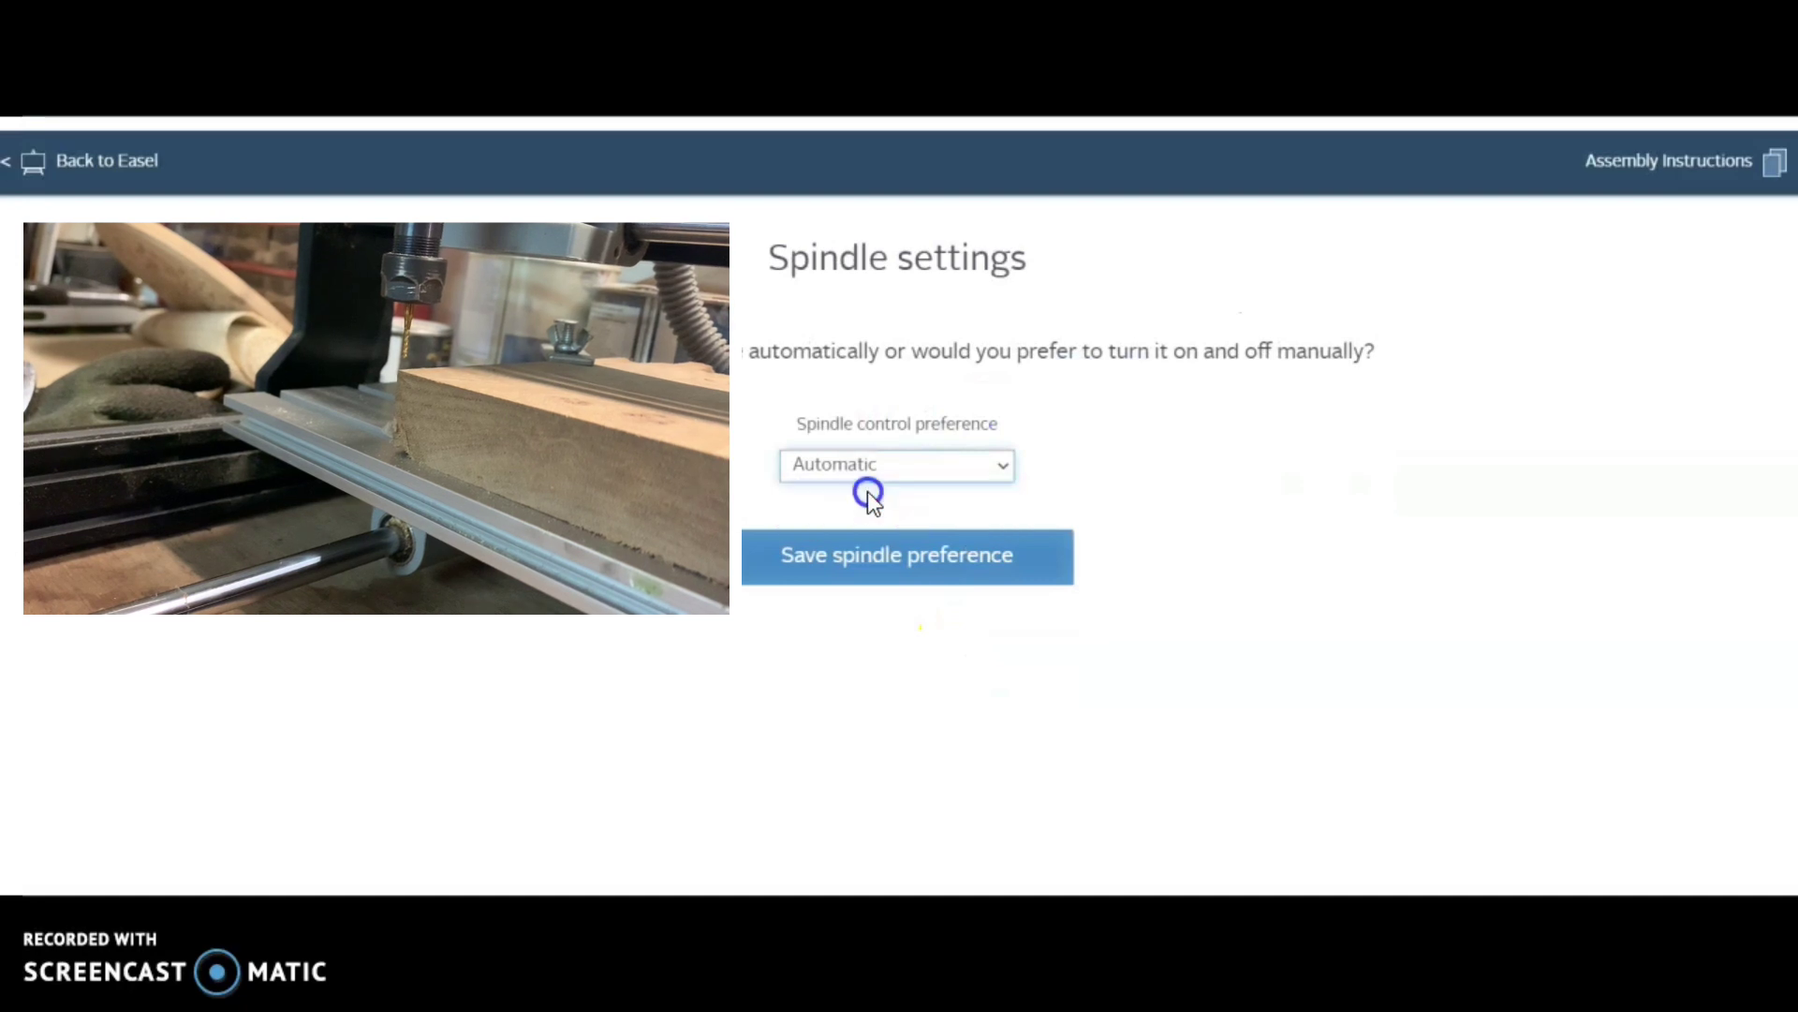
click(913, 573)
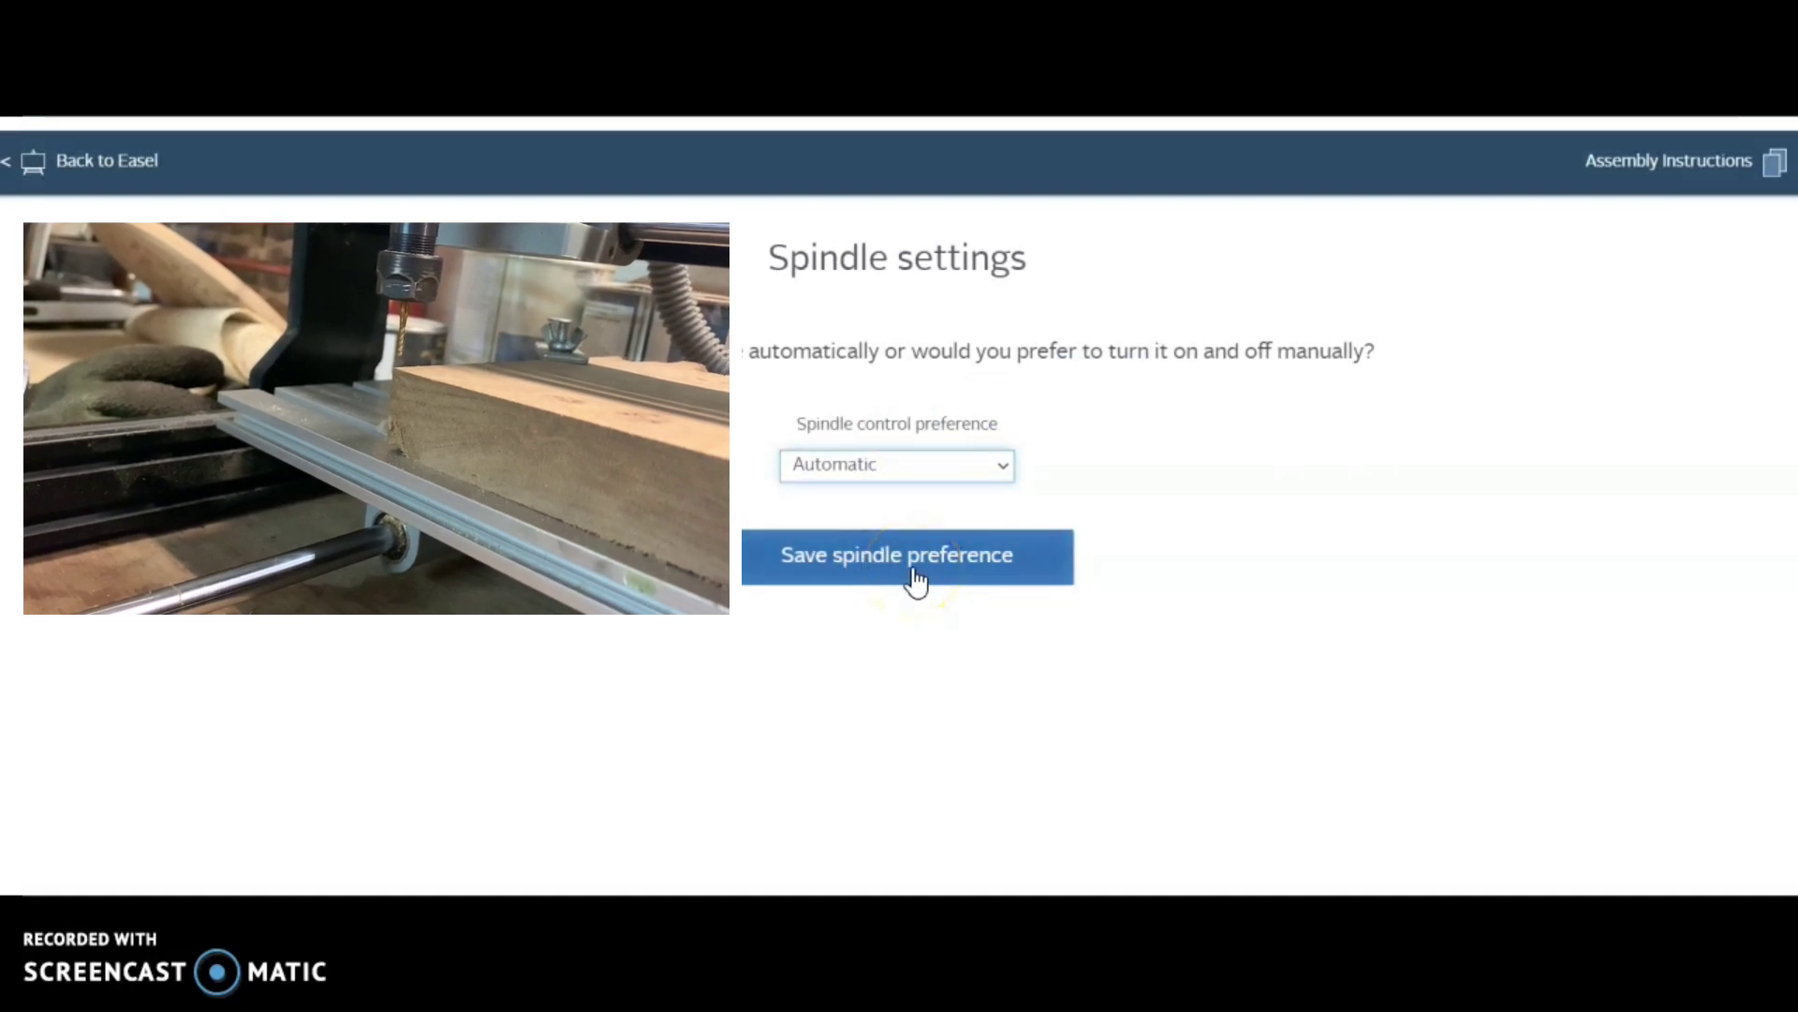
click(913, 570)
Step: Test the spindle by switching it on and off, then continue to homing switch setup
click(933, 431)
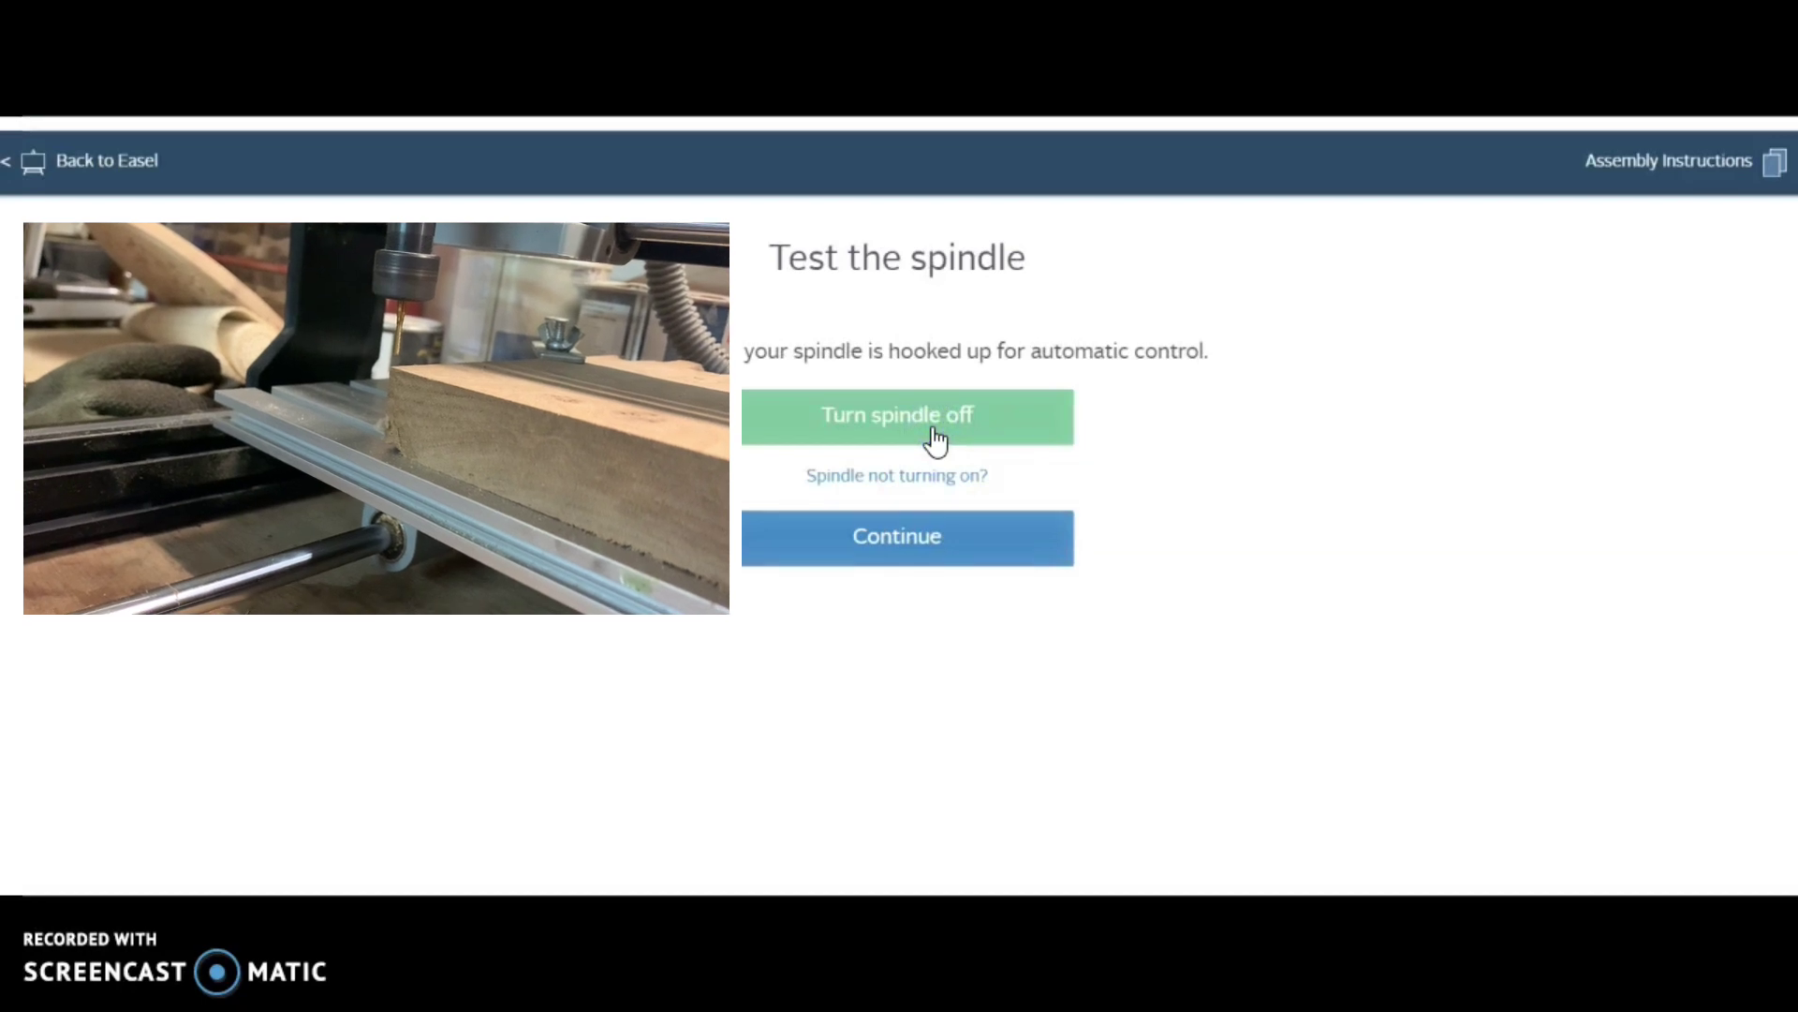
click(937, 438)
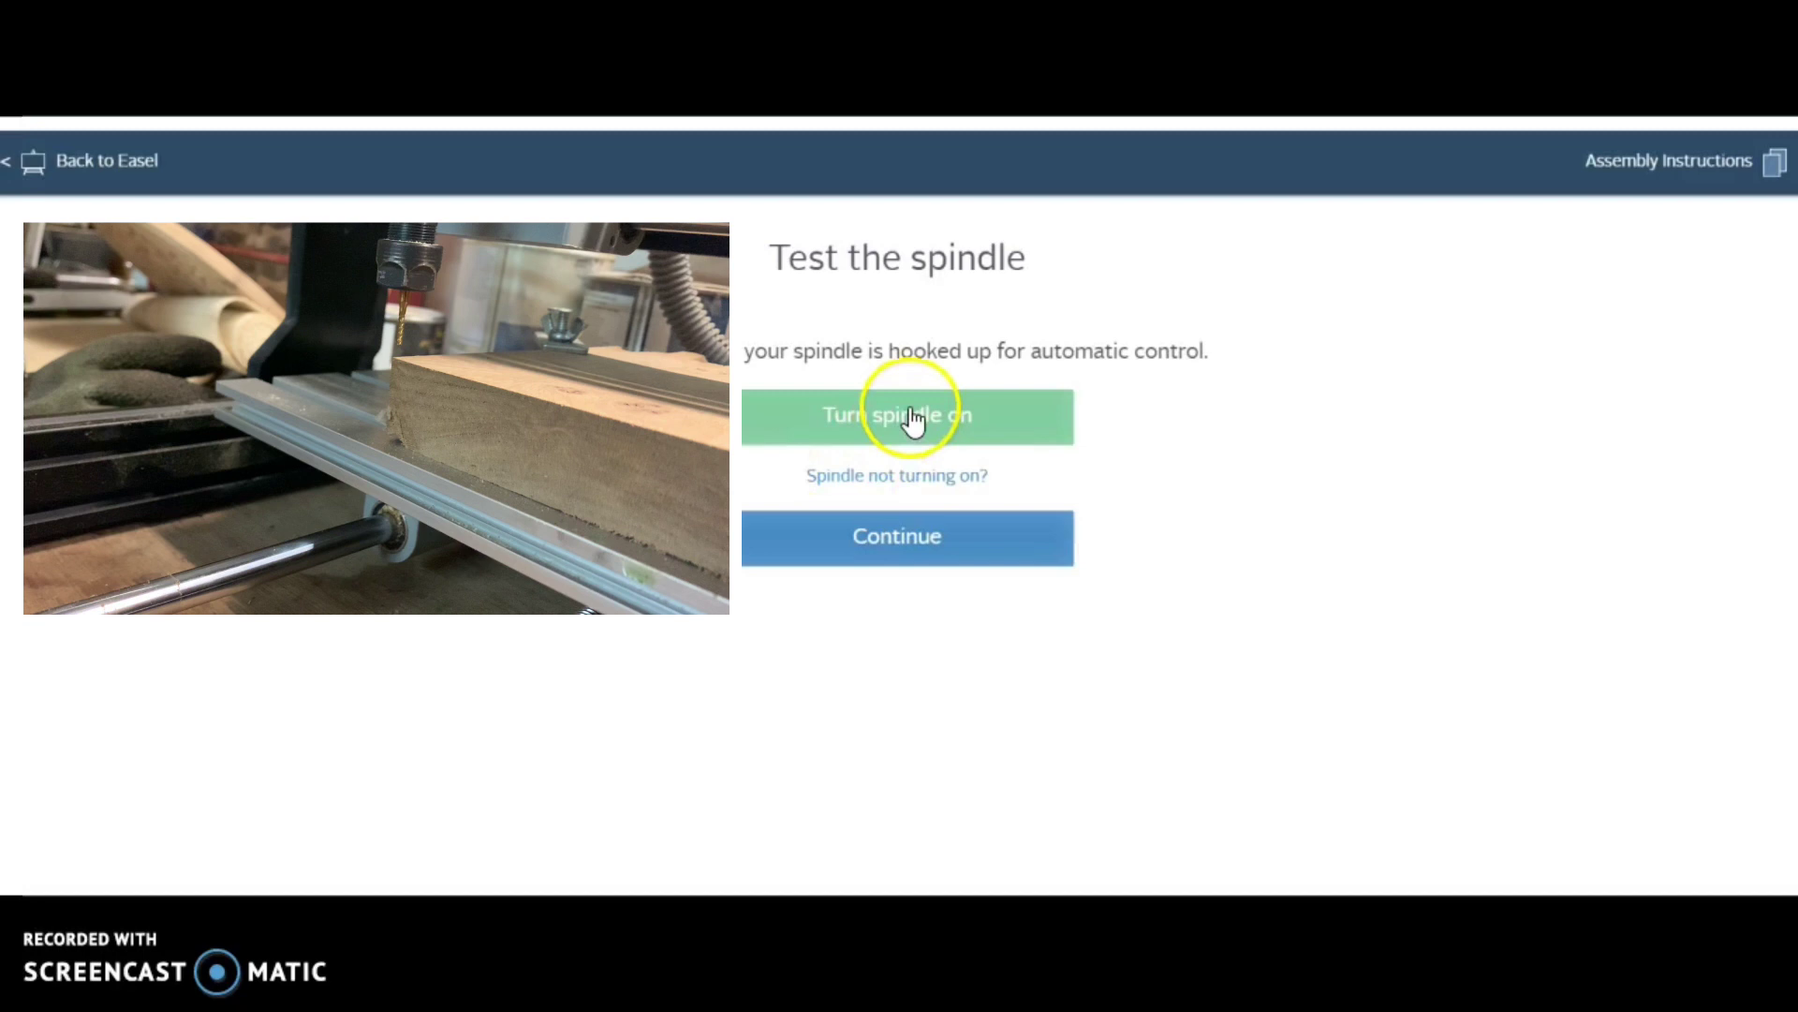
click(915, 417)
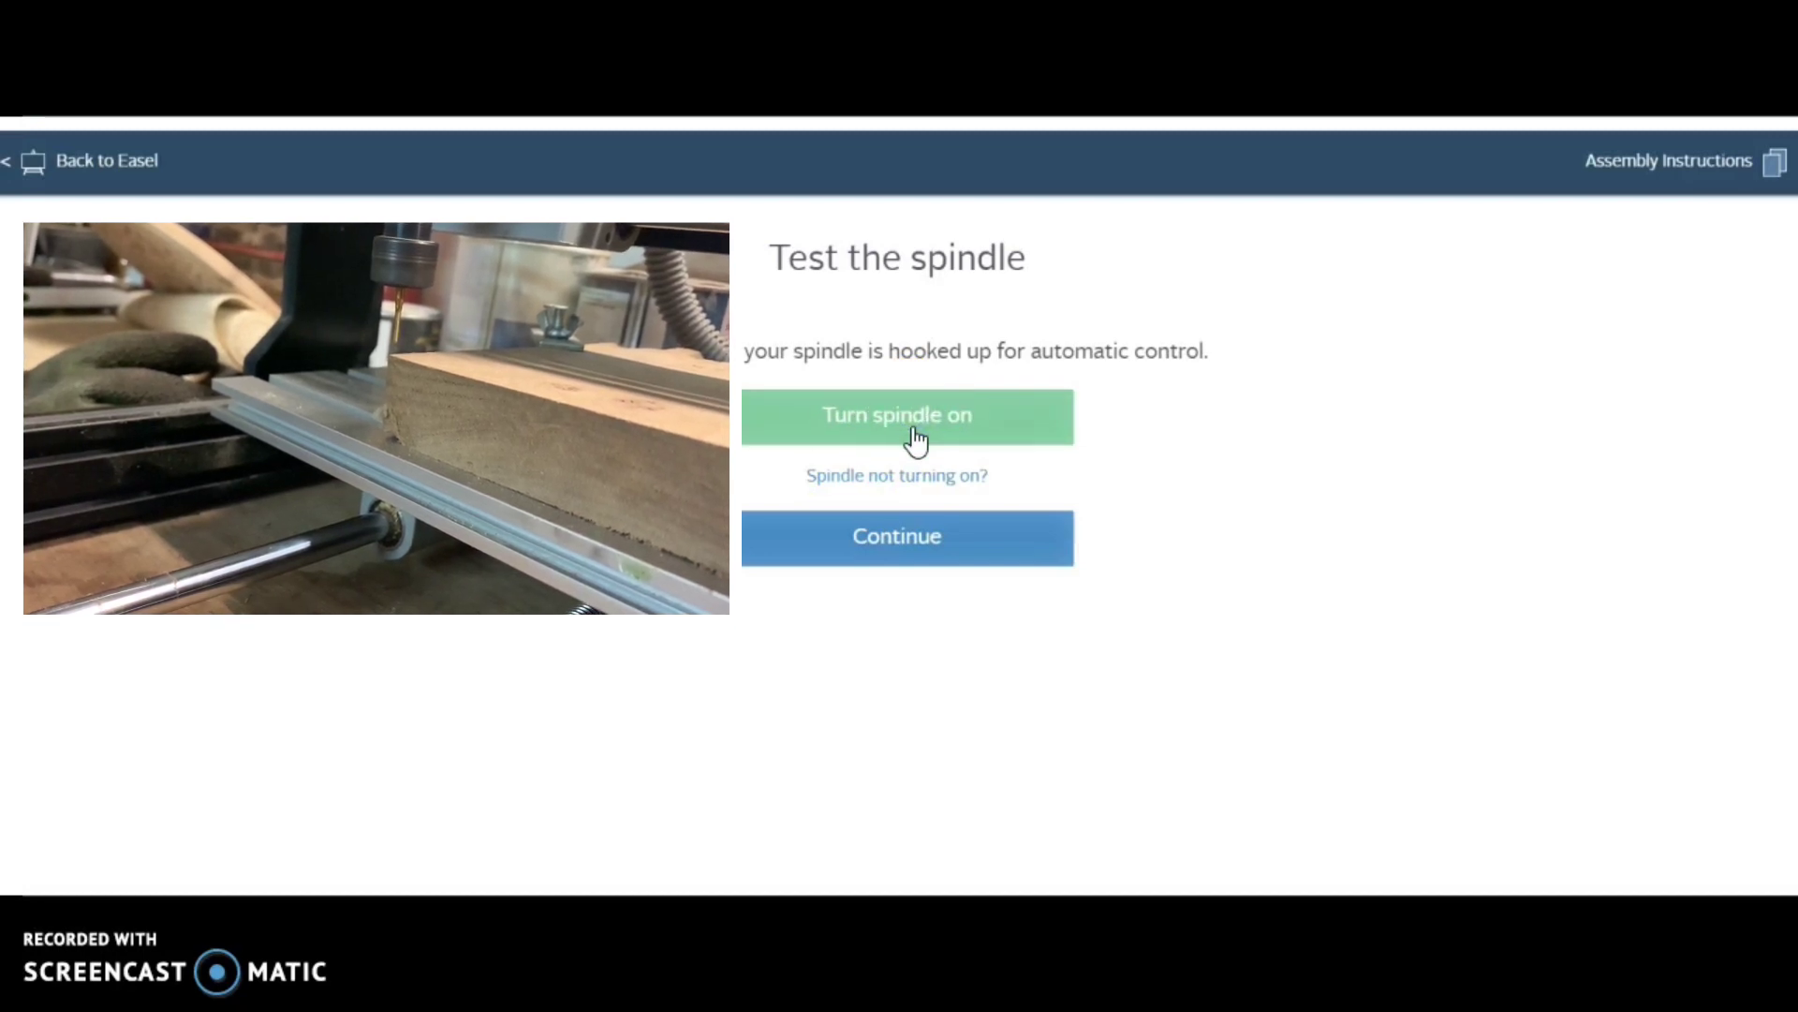
click(937, 538)
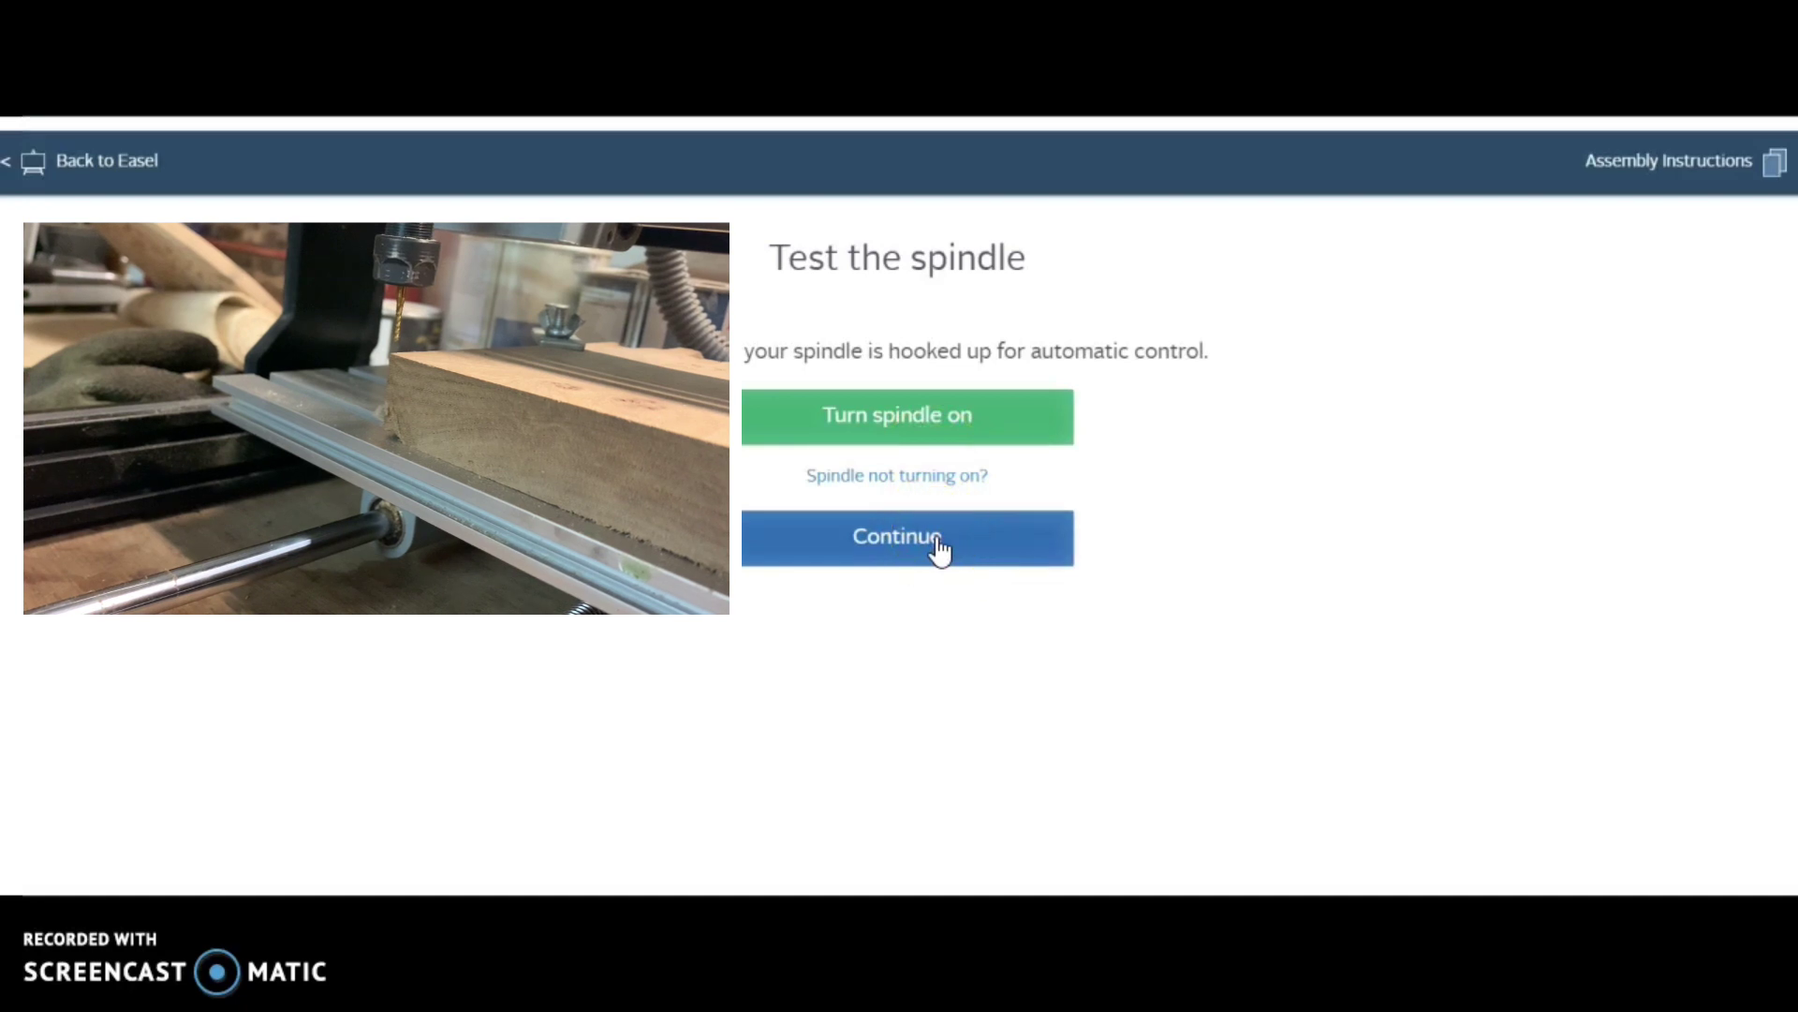
click(936, 505)
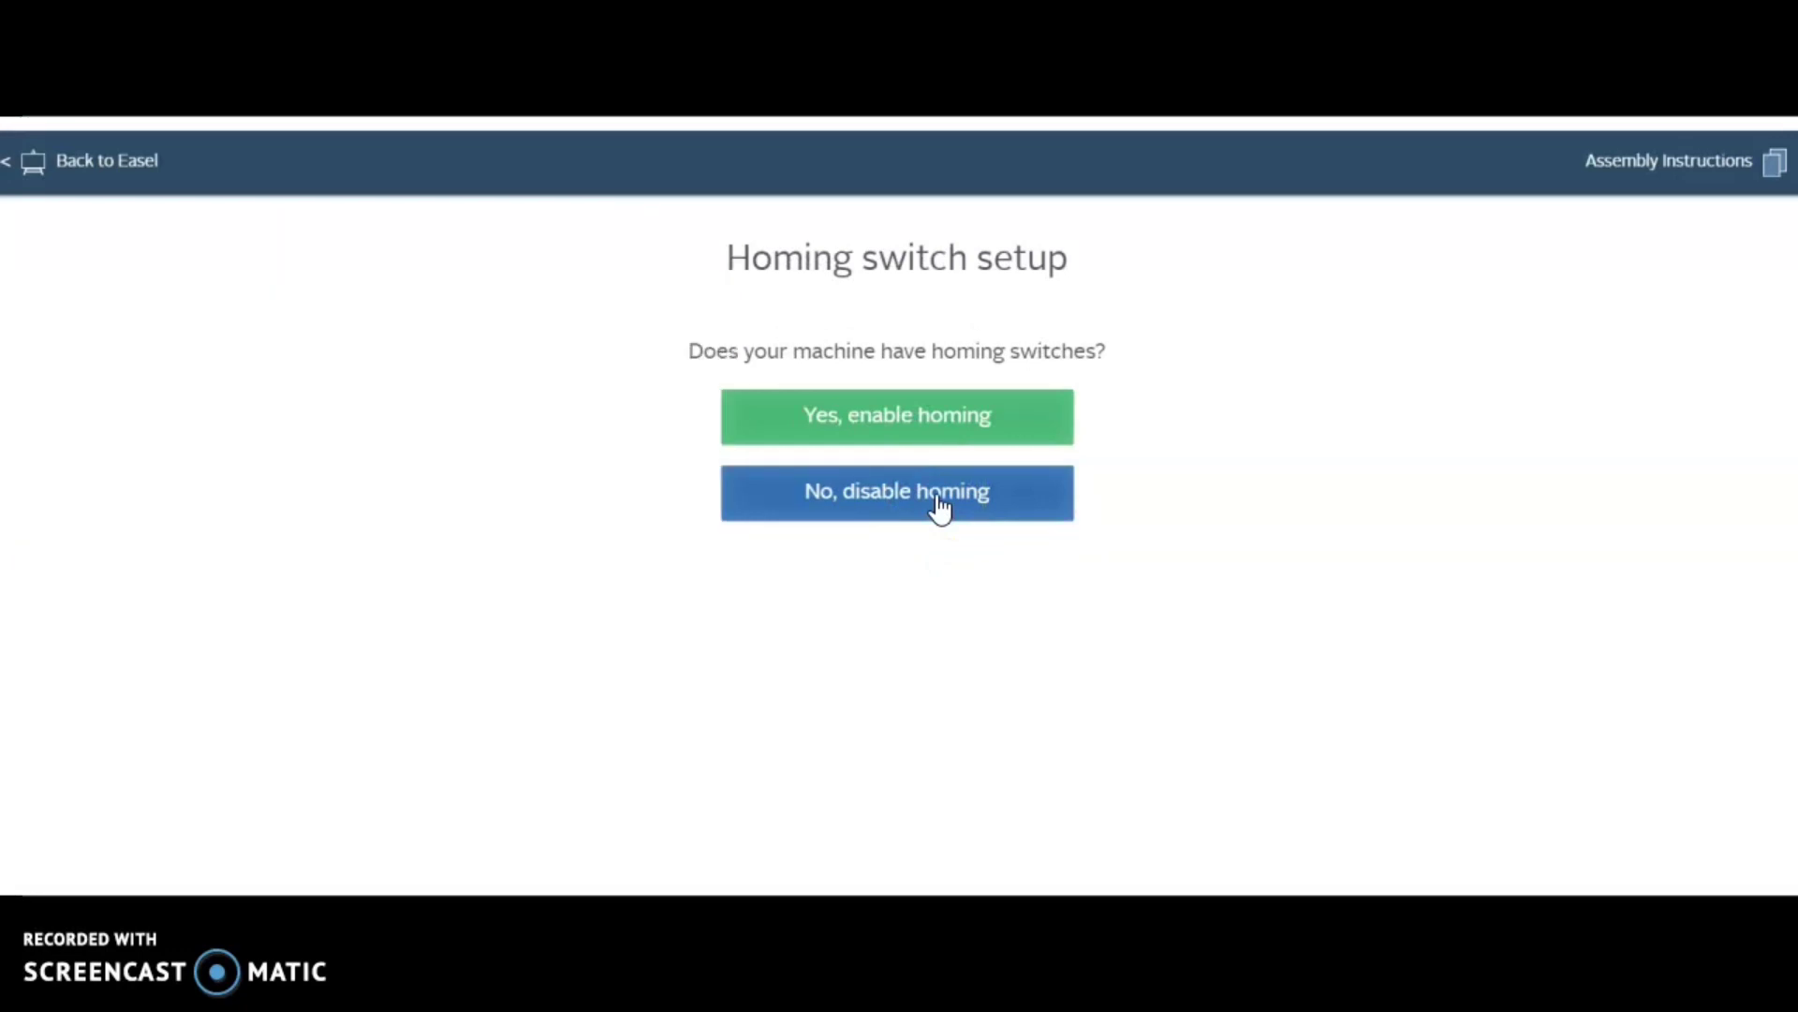
Step: Choose 'No, disable homing', finish setup, and reopen the Untitled AGG project
click(978, 857)
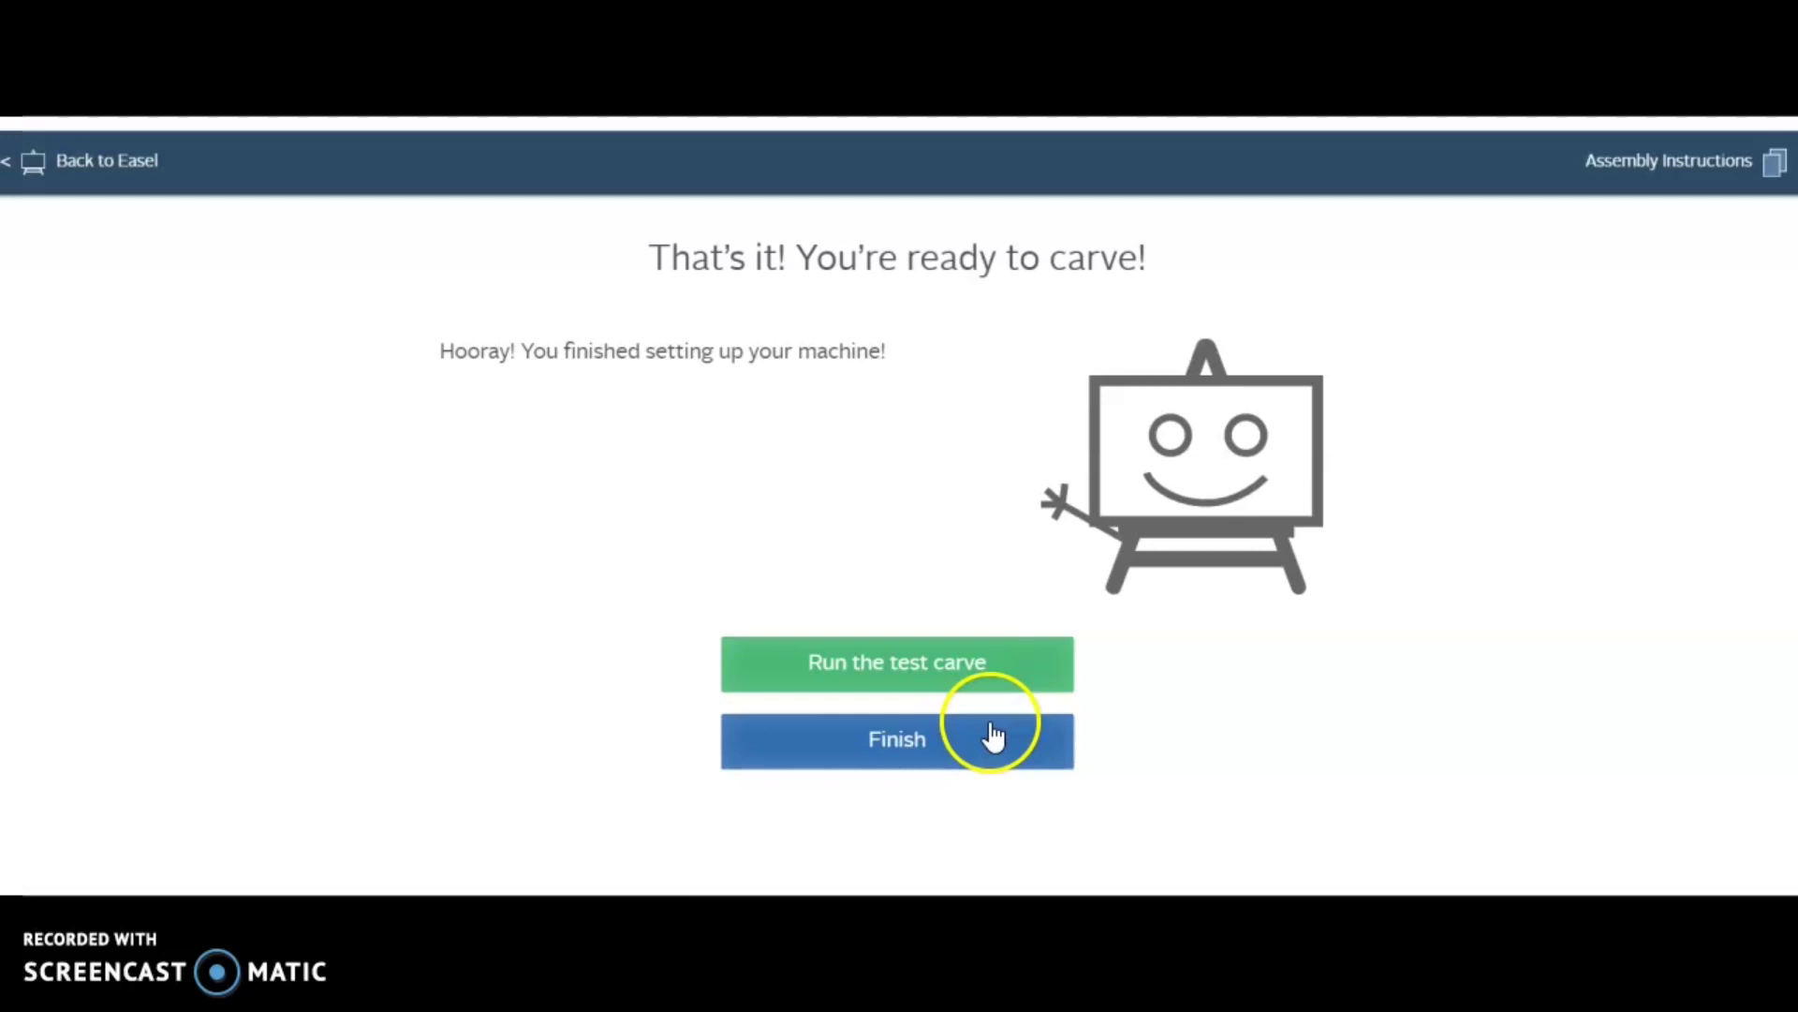
click(901, 745)
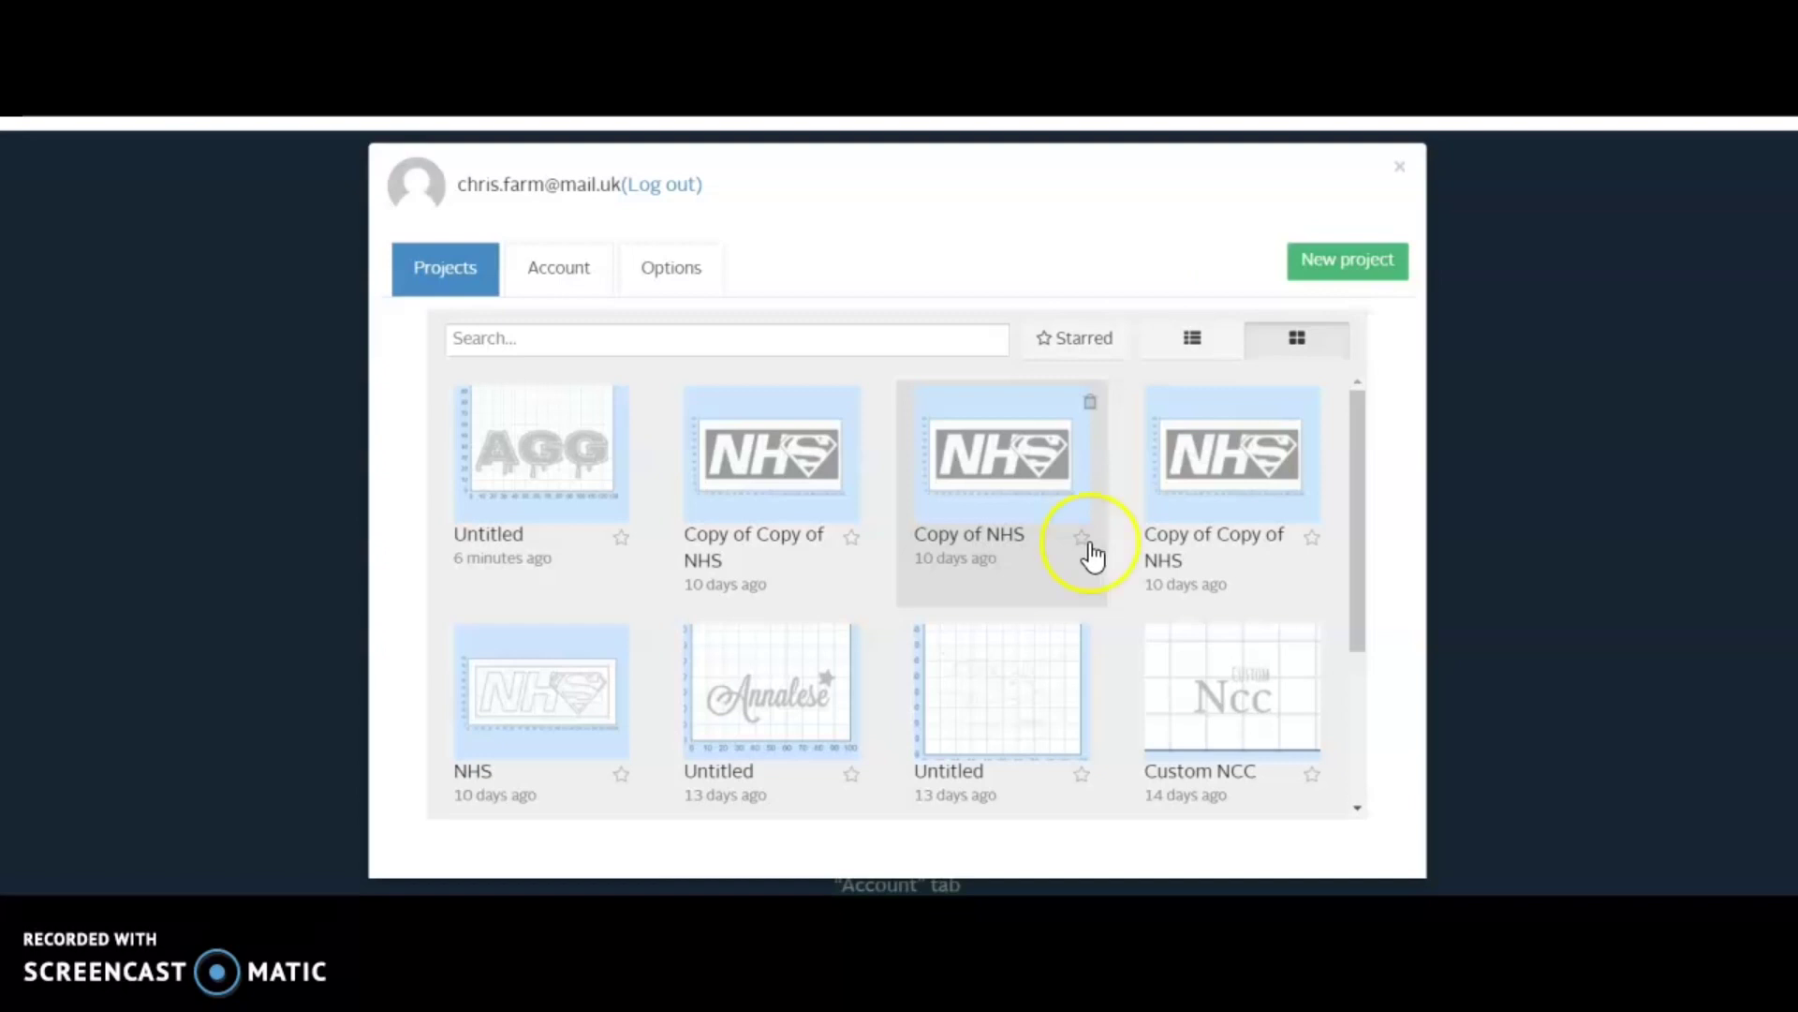
click(551, 480)
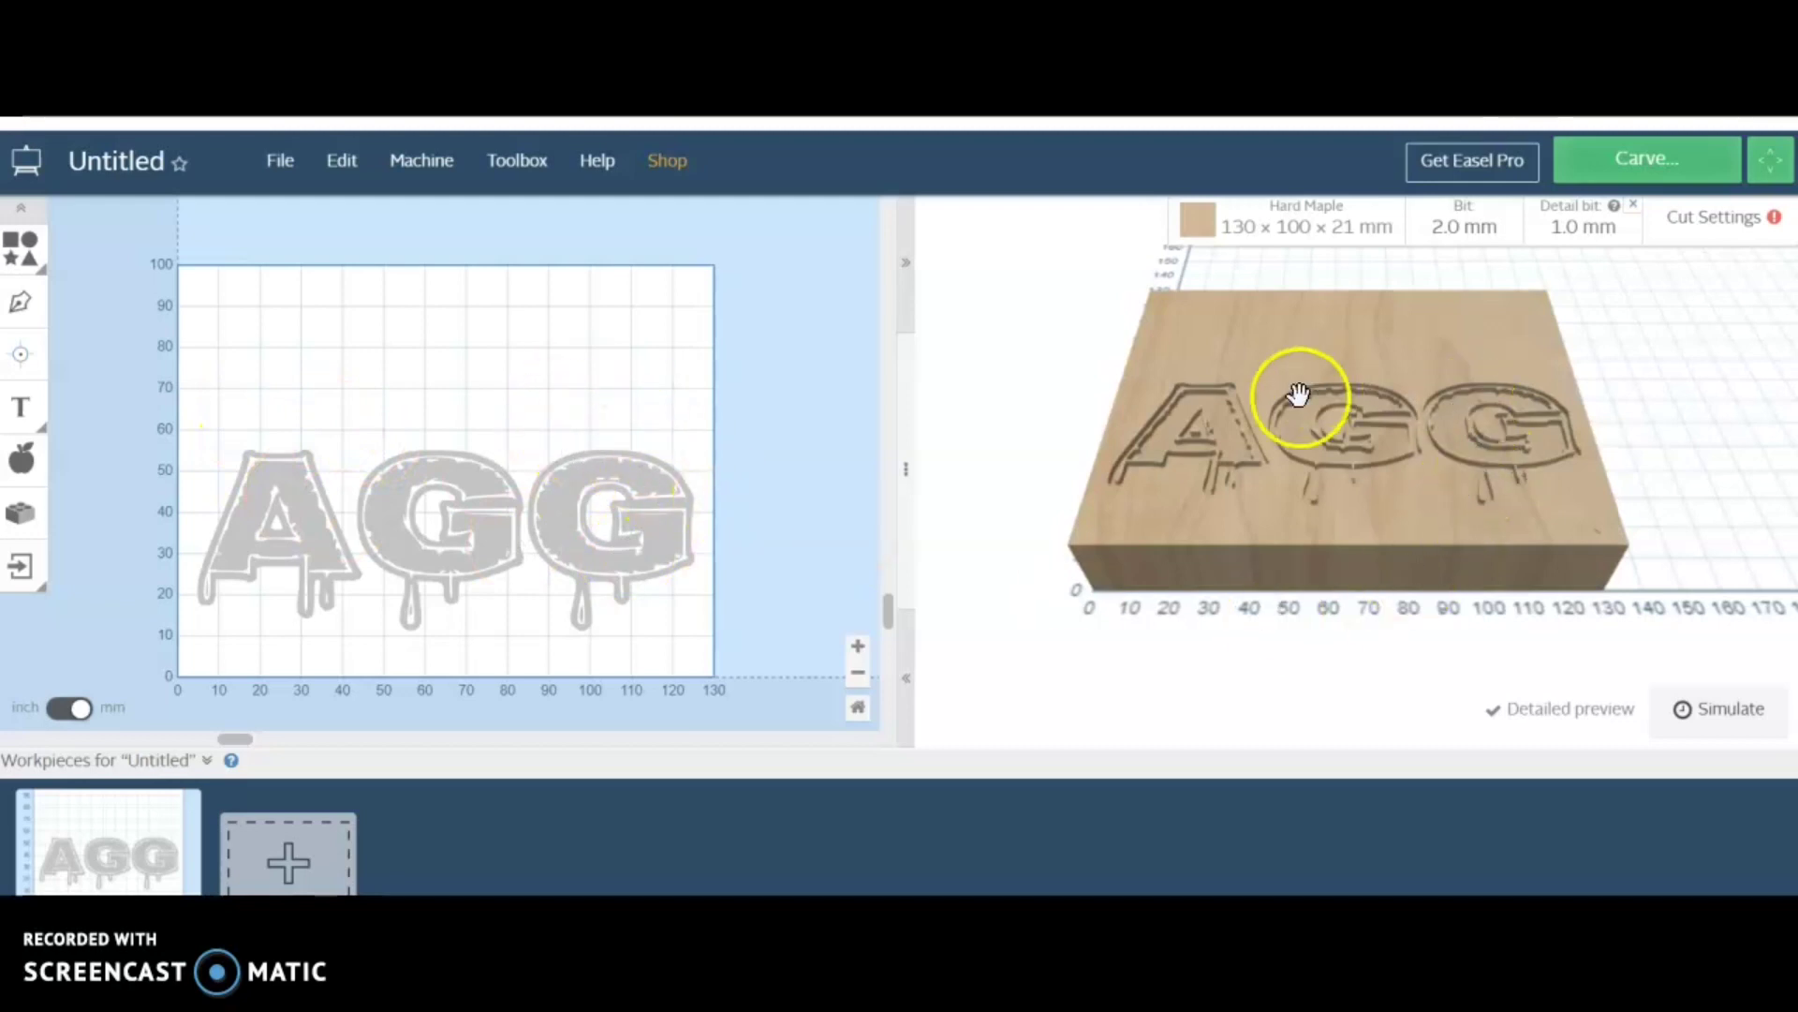
Step: Set up a roughing carve, confirming 21.0 mm thickness, secured material and the 2.0 mm bit
click(1676, 168)
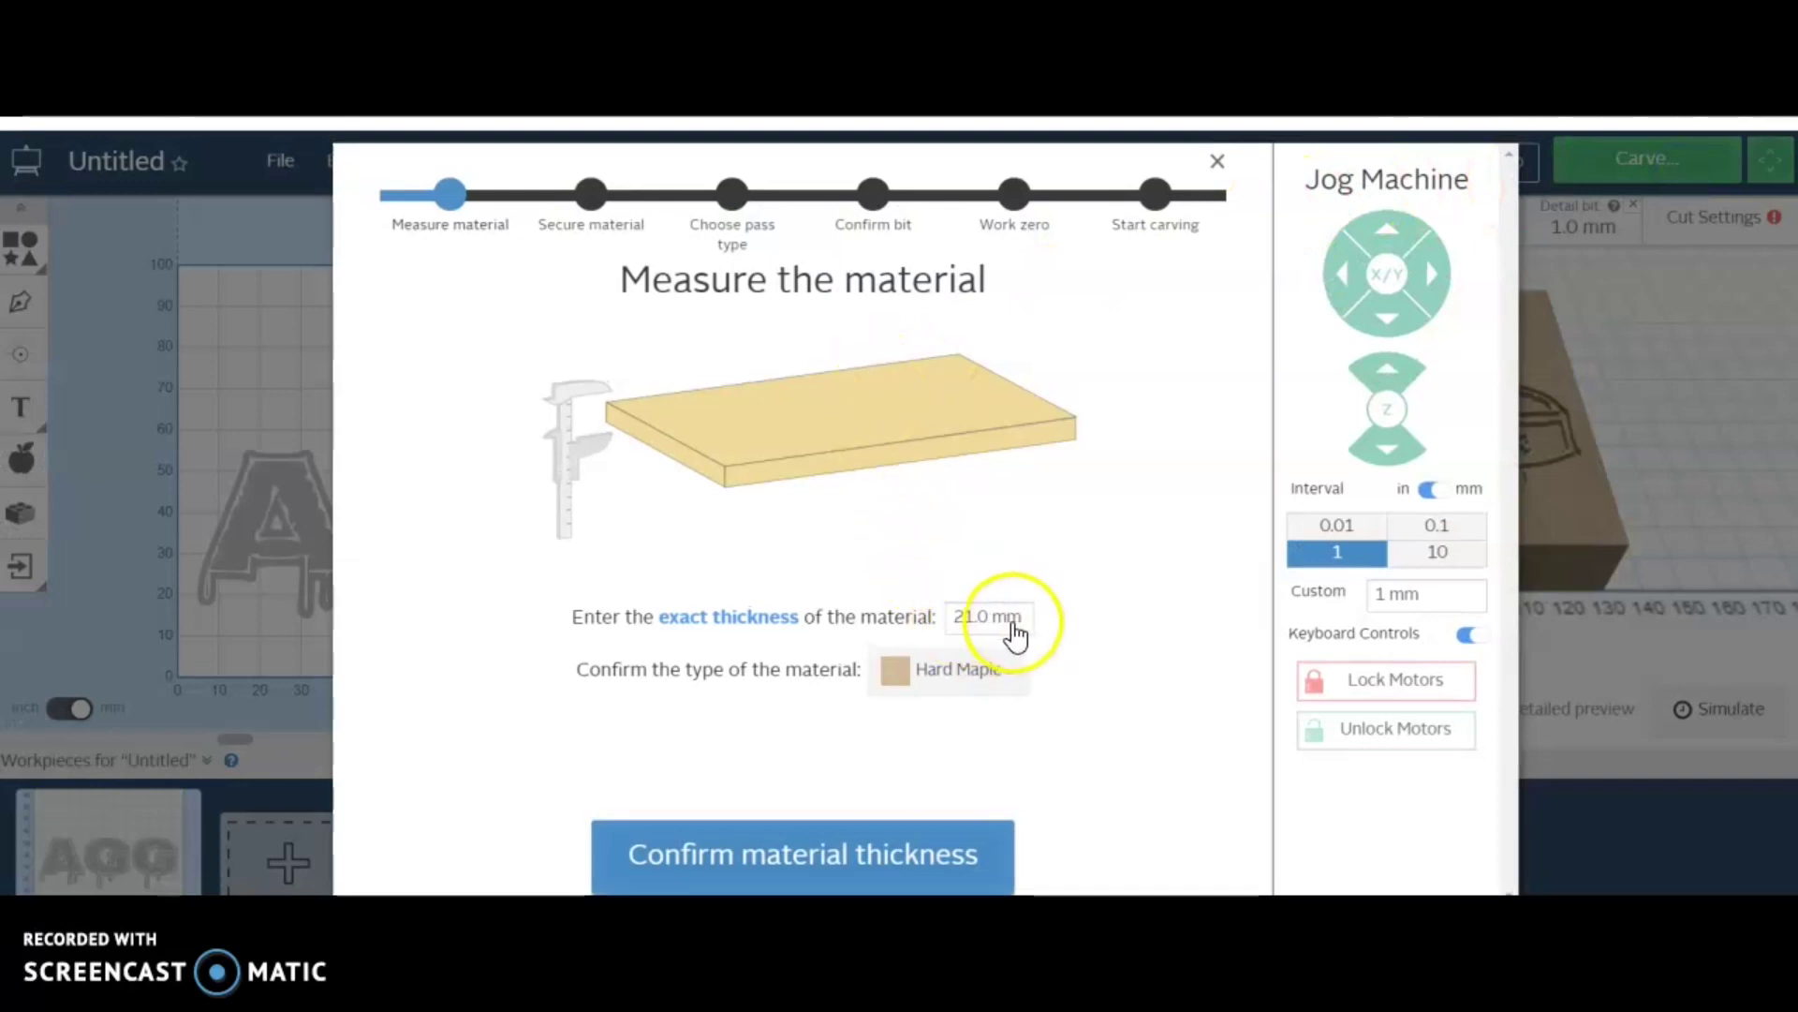
click(843, 851)
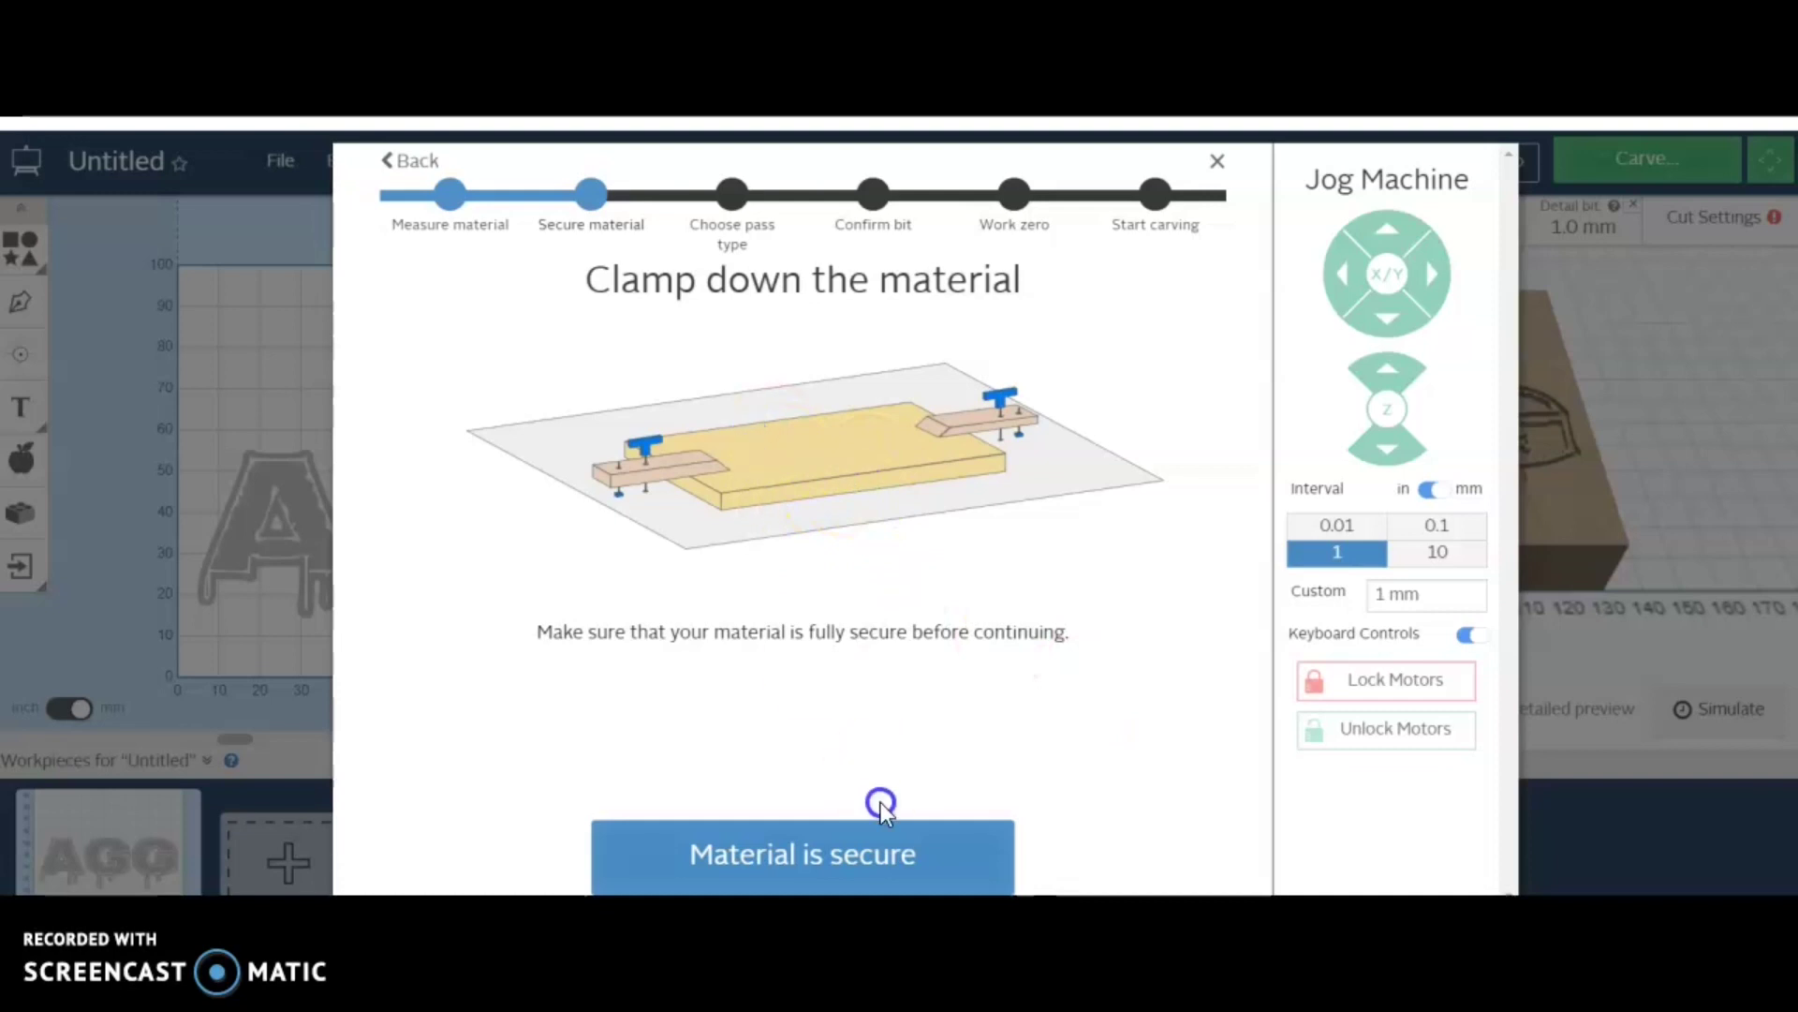
click(881, 856)
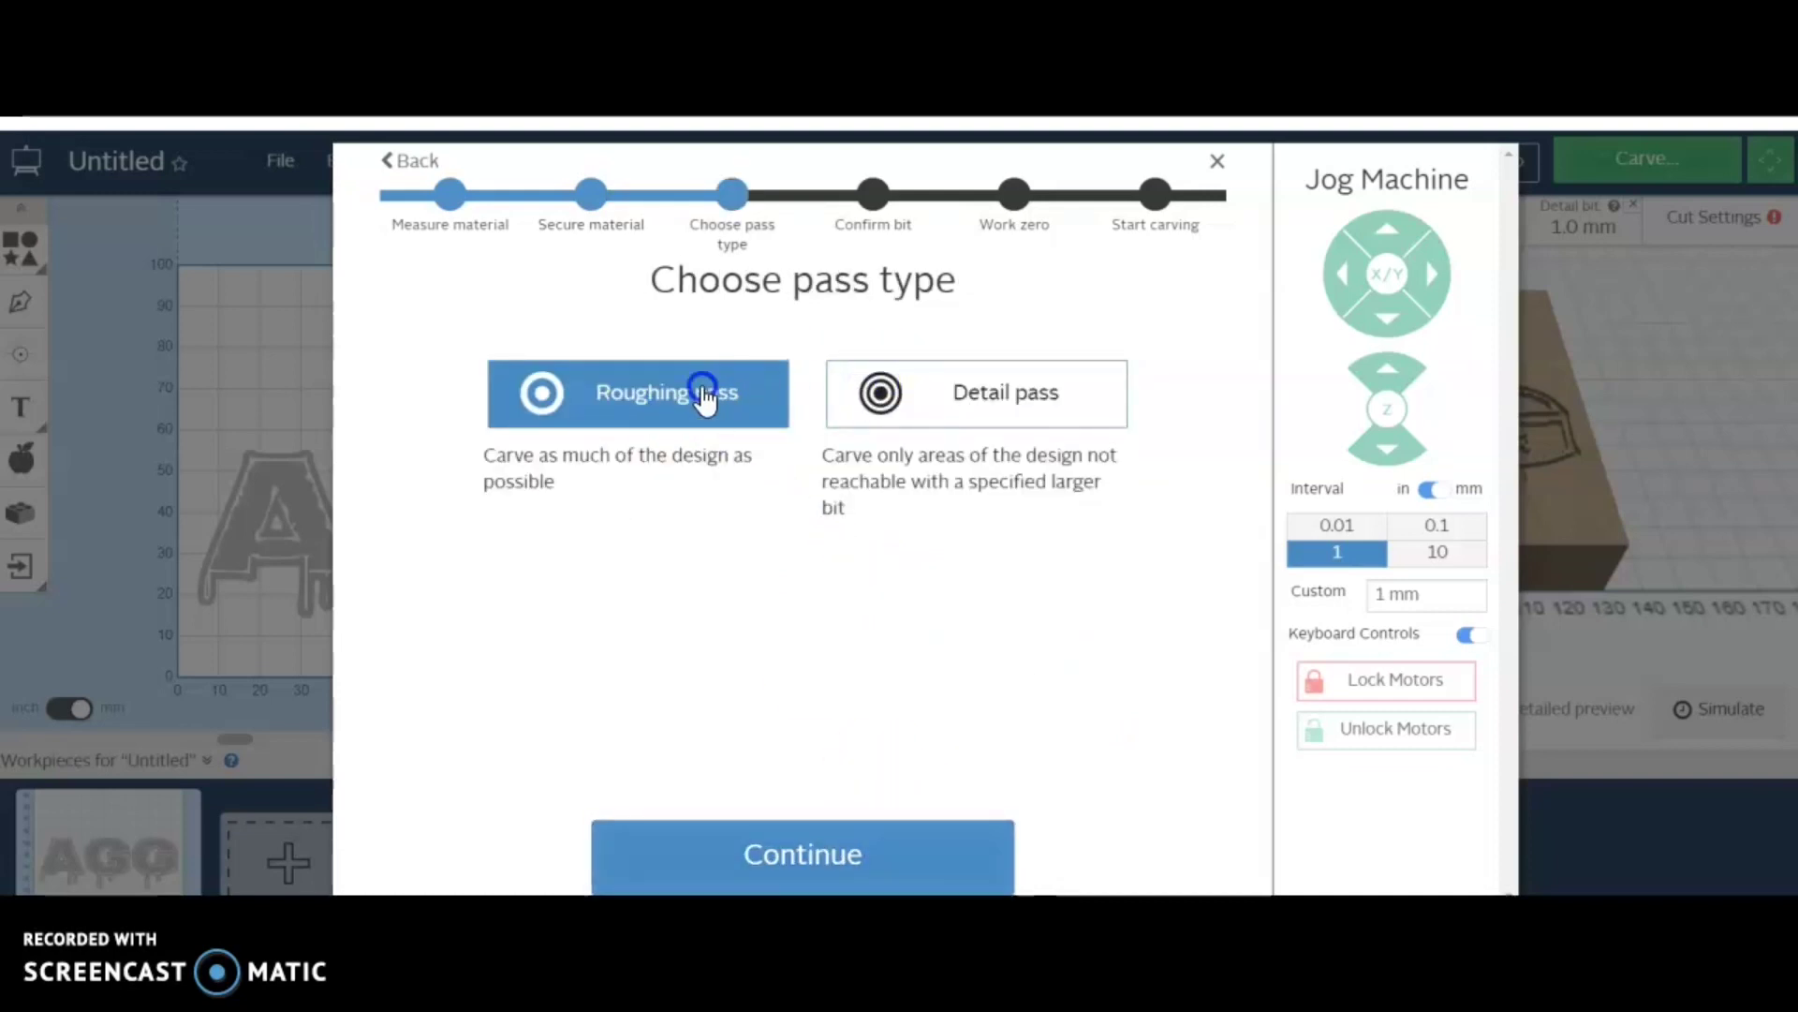
click(847, 857)
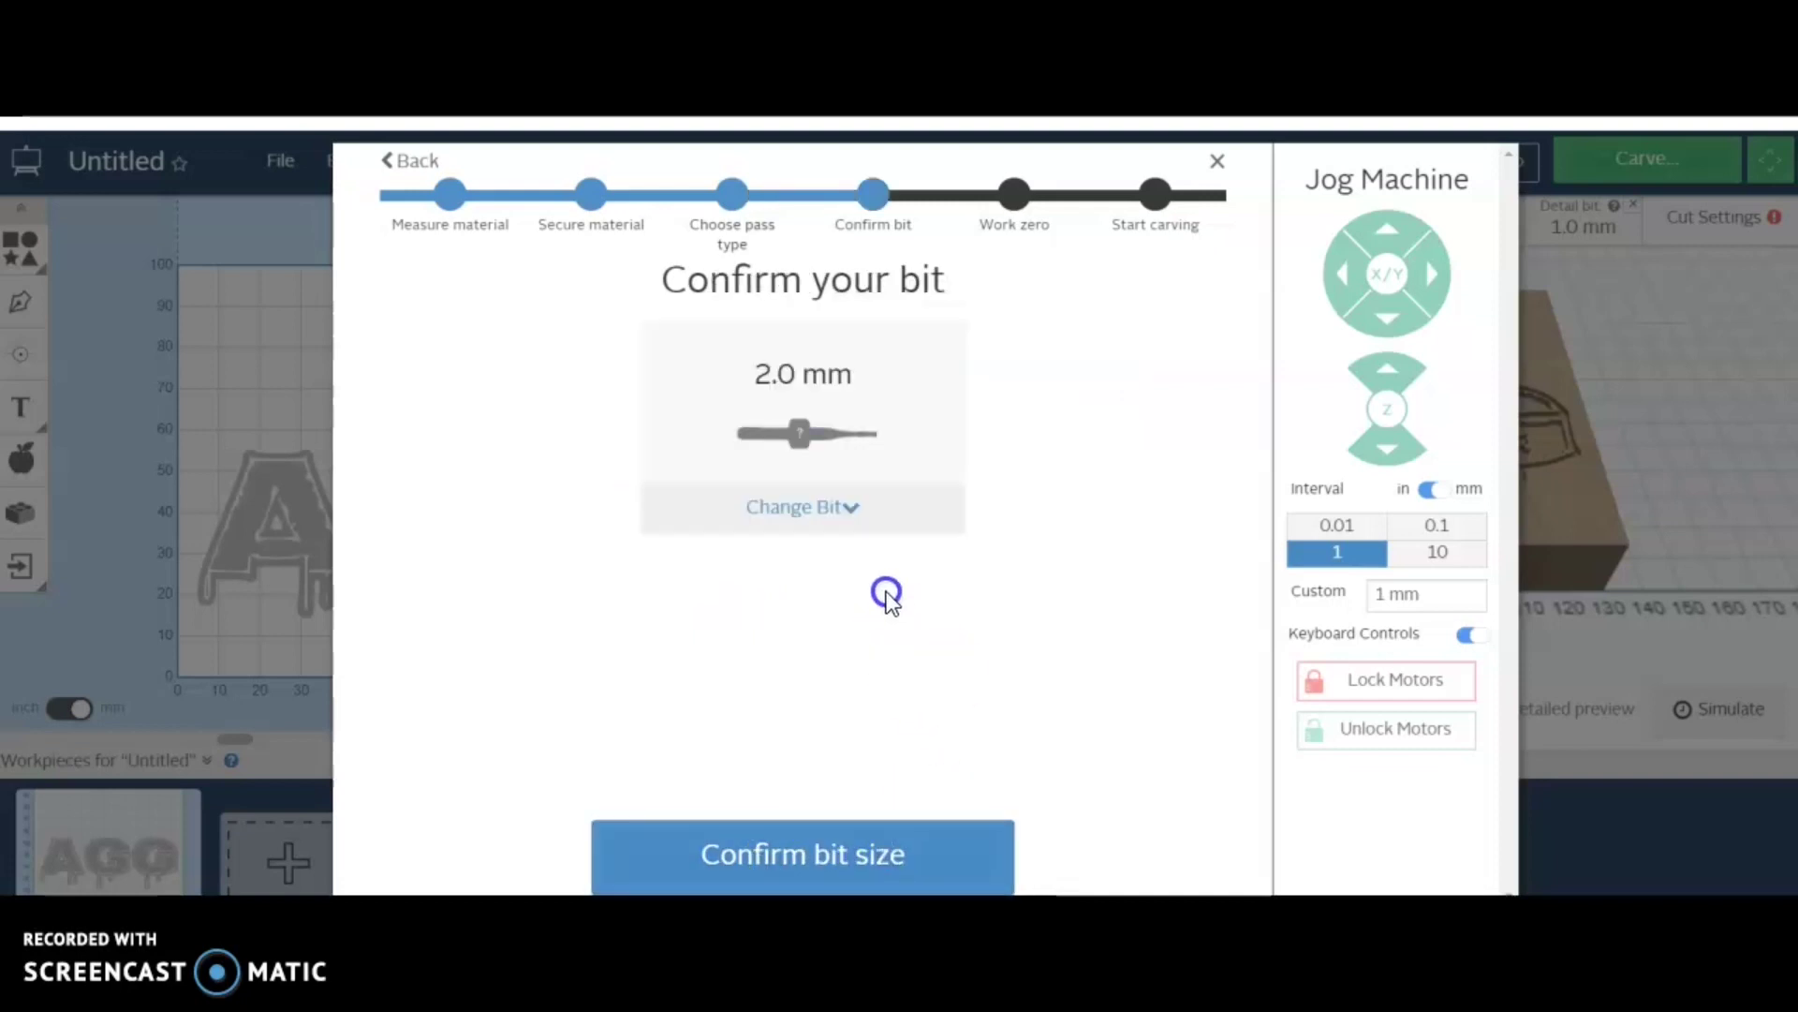
click(850, 854)
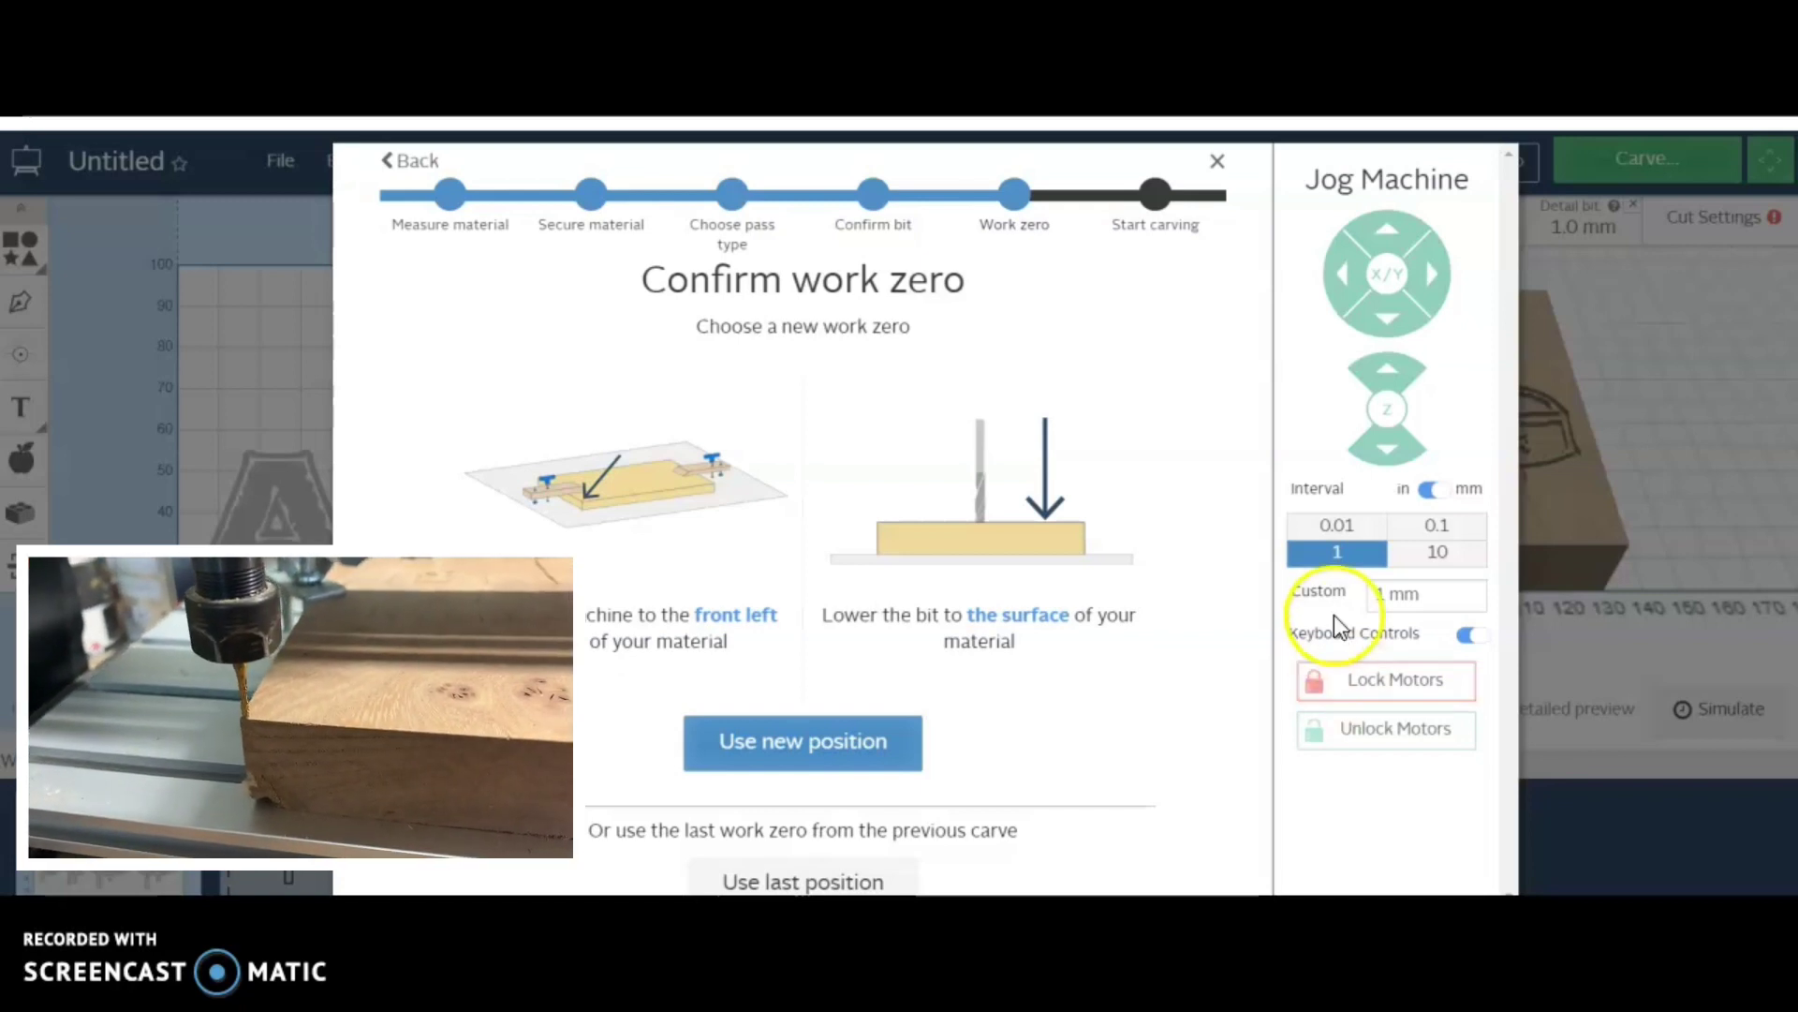
Step: Use the current position as work zero, raise the bit, and confirm the spindle is running
click(766, 742)
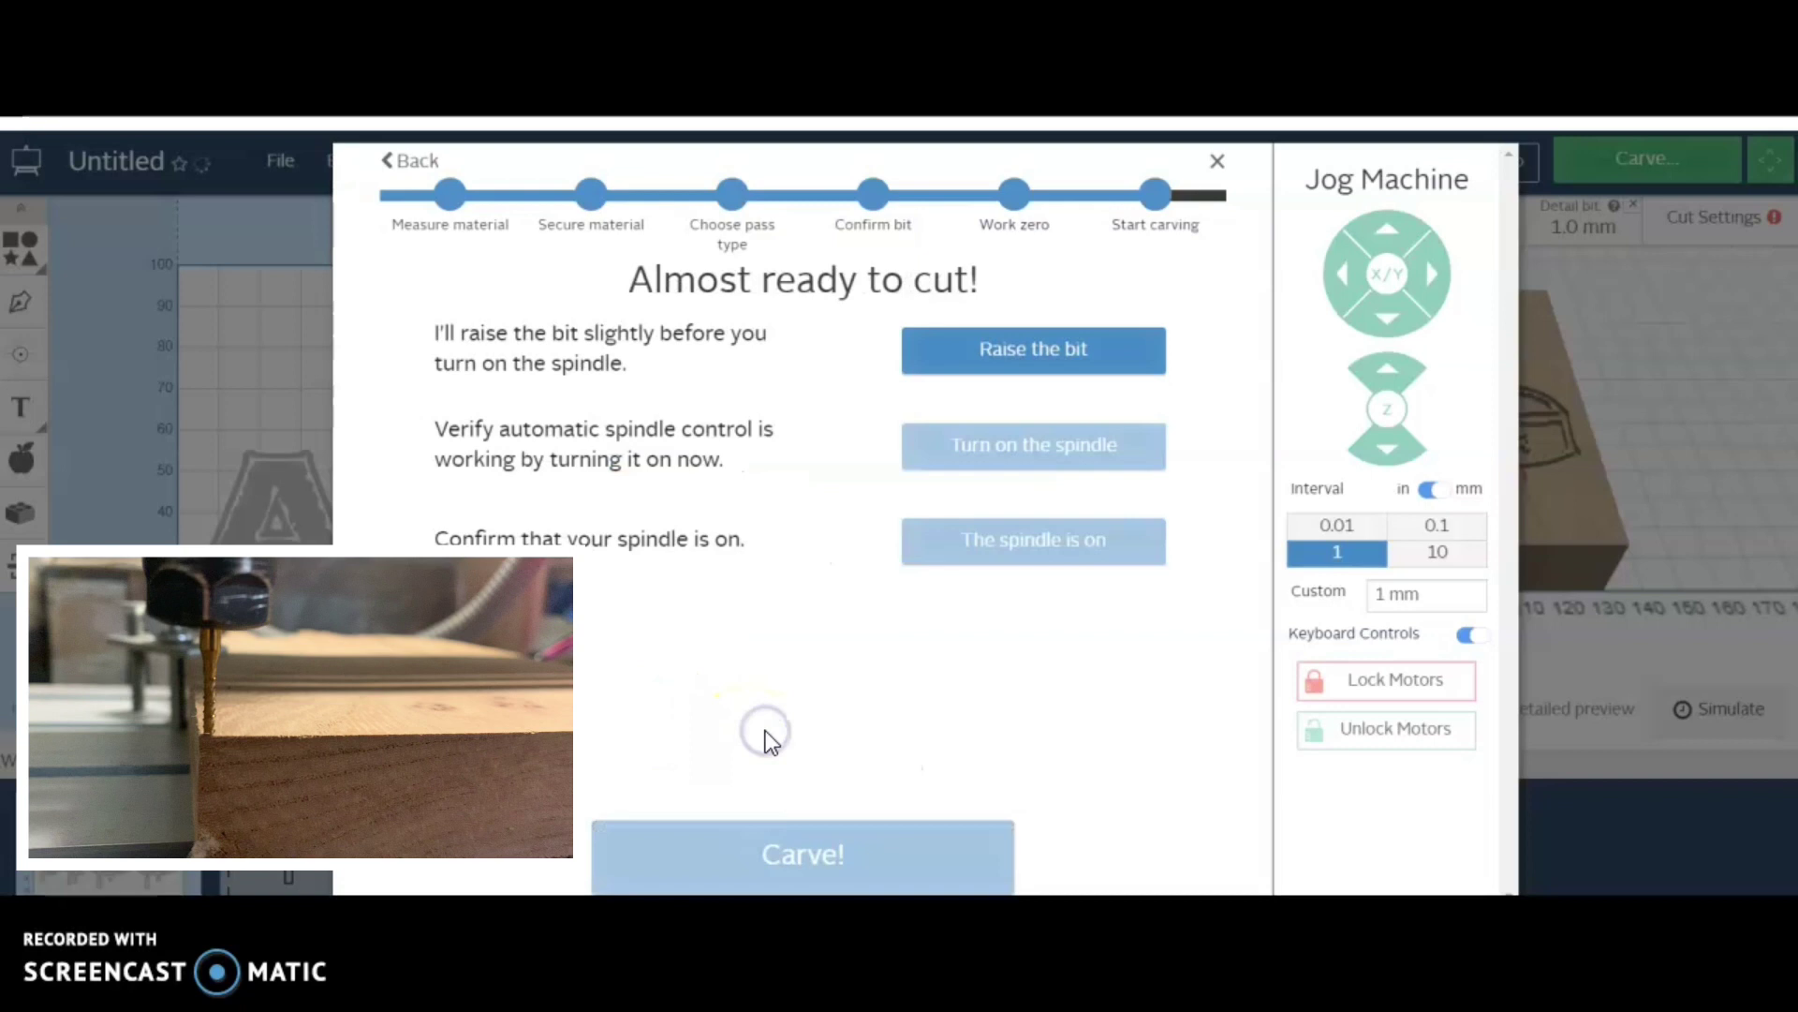
click(1031, 364)
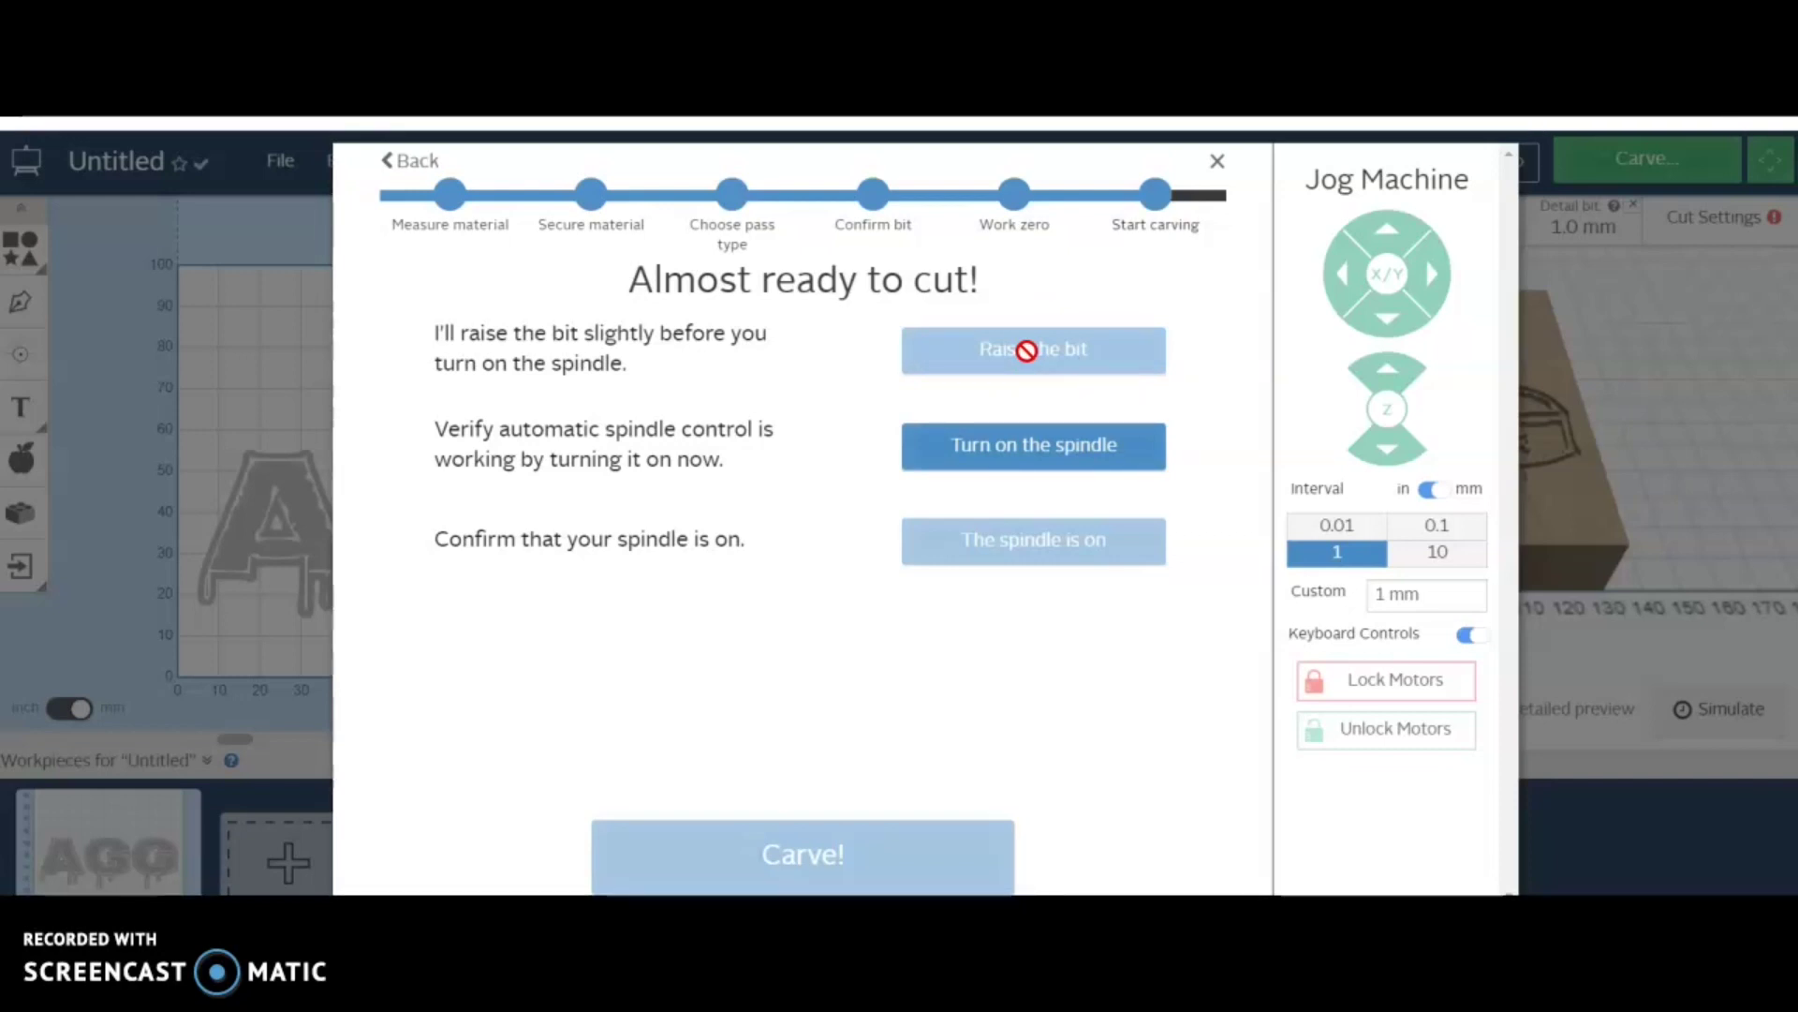
click(1023, 442)
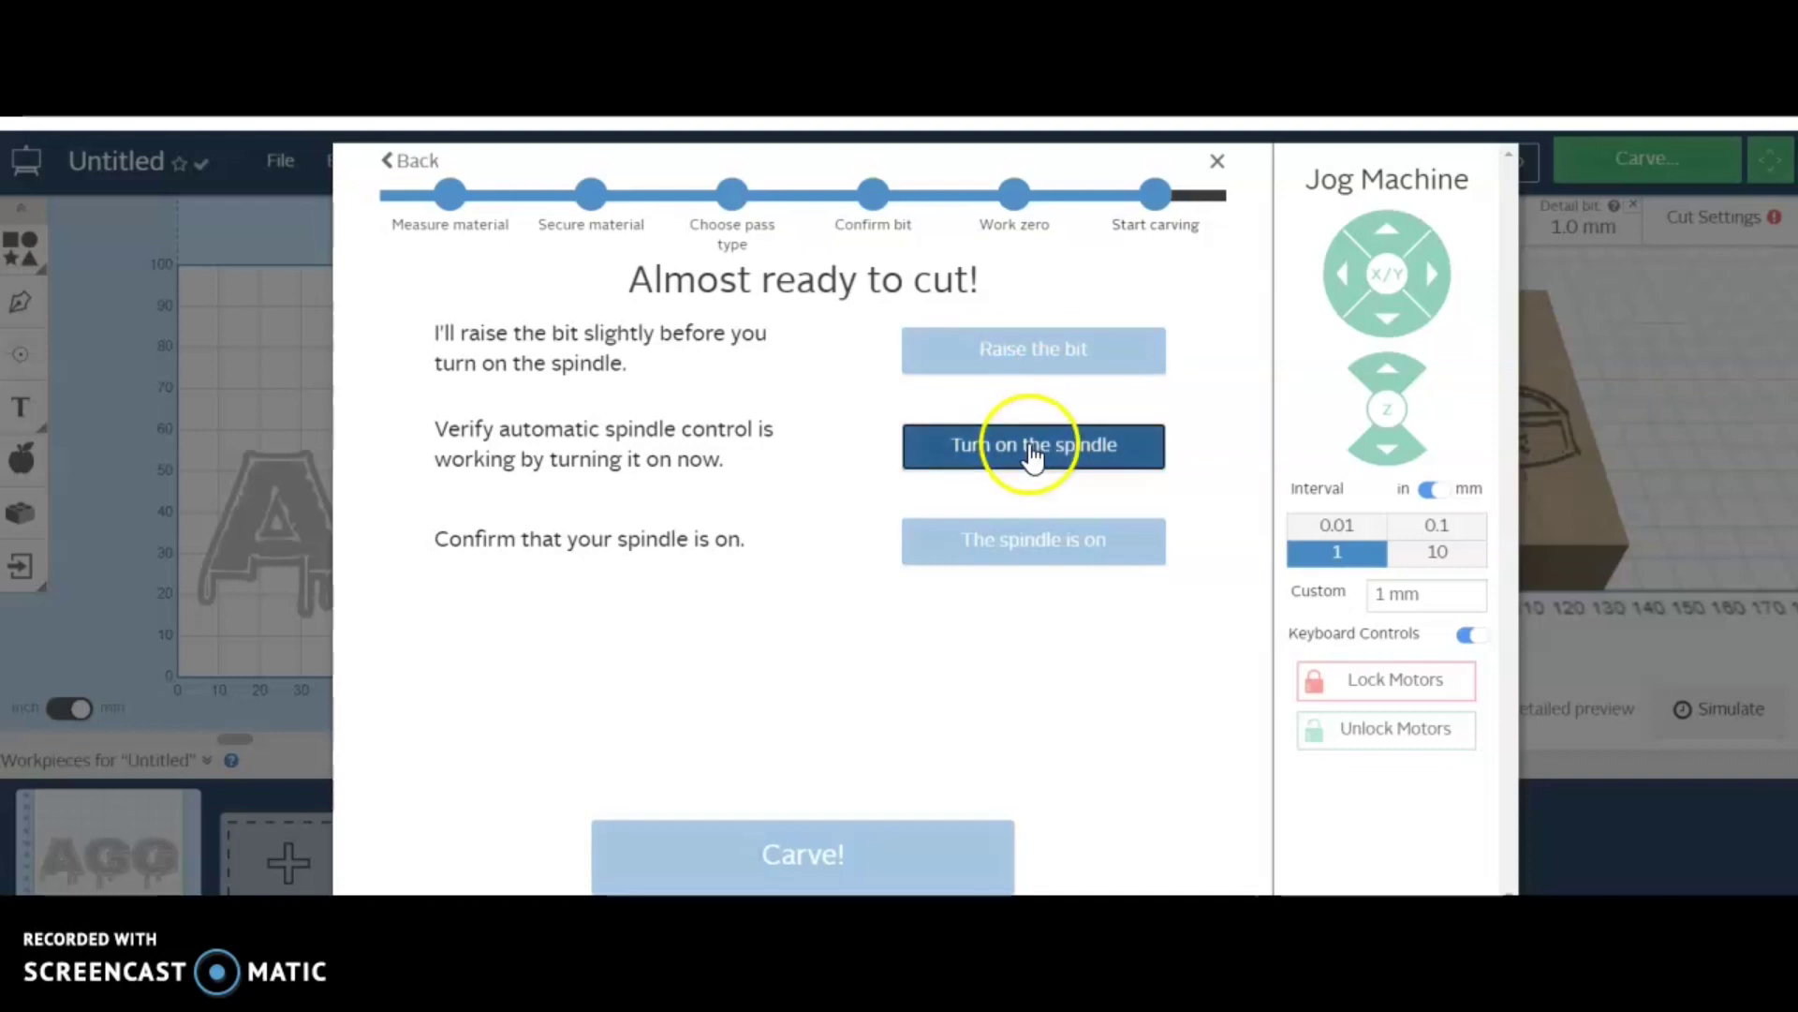
click(1048, 541)
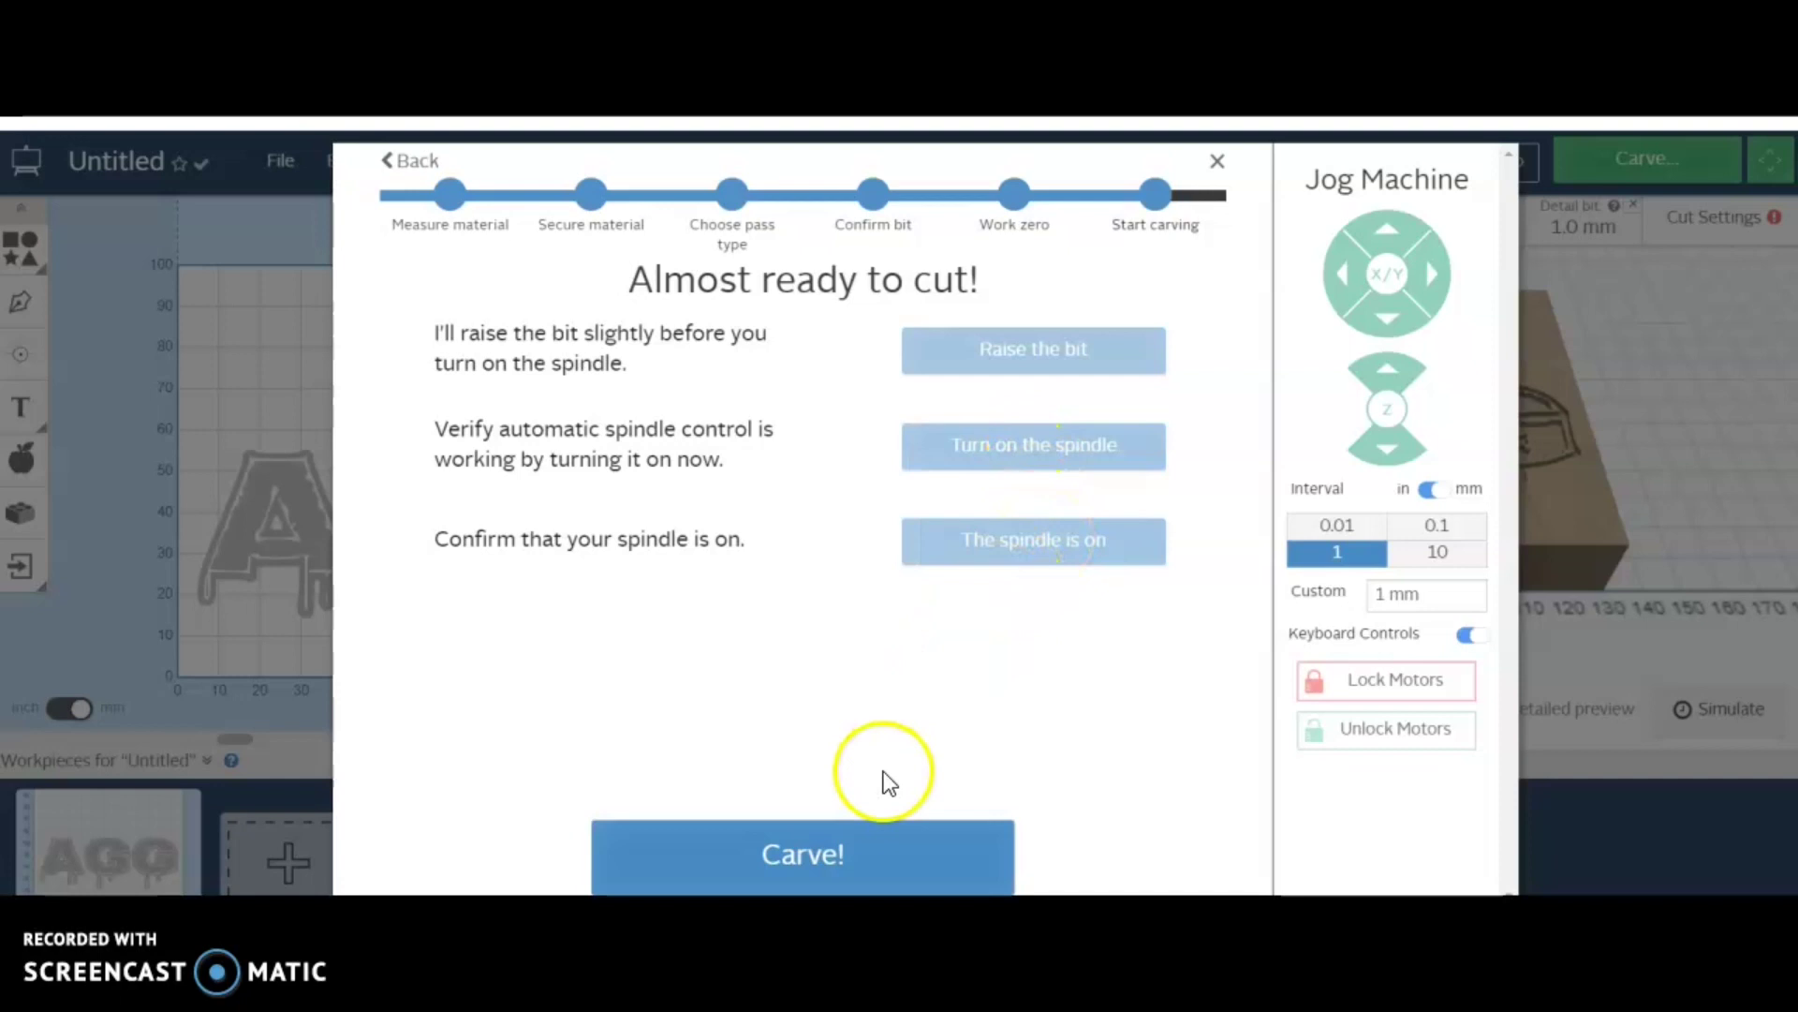
Step: Launch the 2 mm roughing carve of the AGG letters and let it complete
click(865, 855)
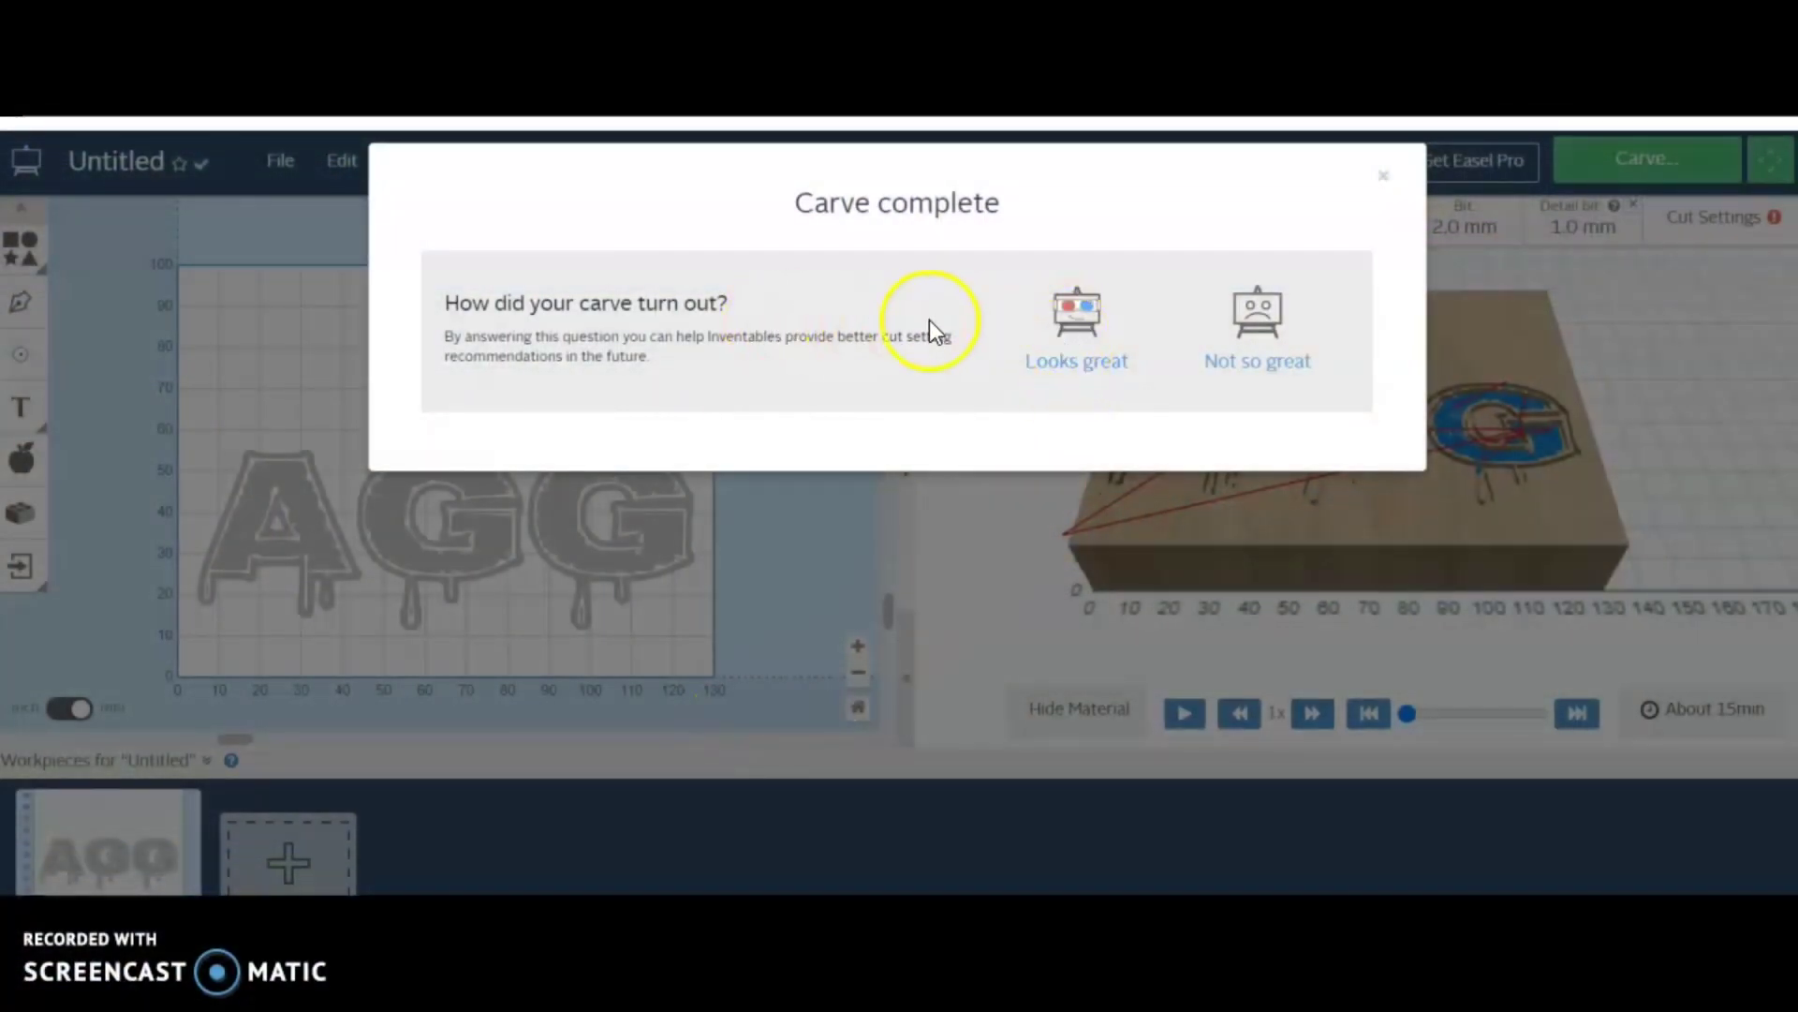
Step: Rate the roughing 'Looks great', then set up a detail pass confirming thickness, clamping and both bits
click(1087, 314)
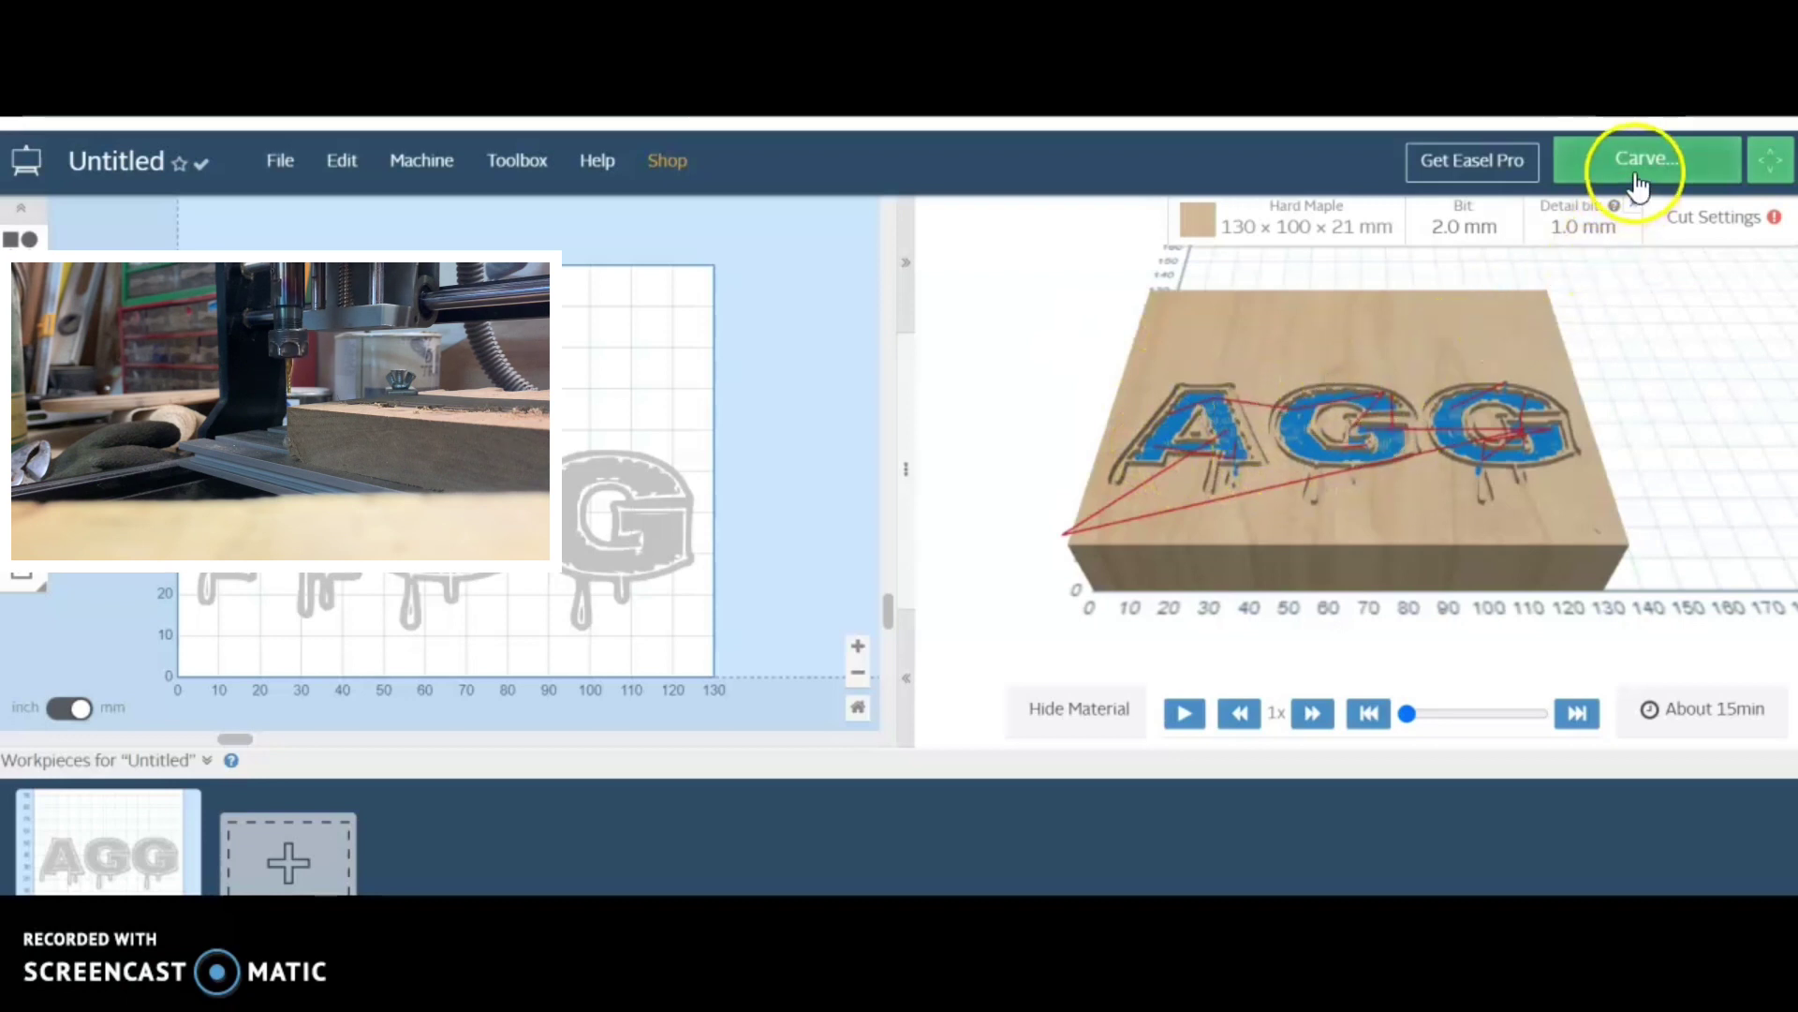
click(1638, 178)
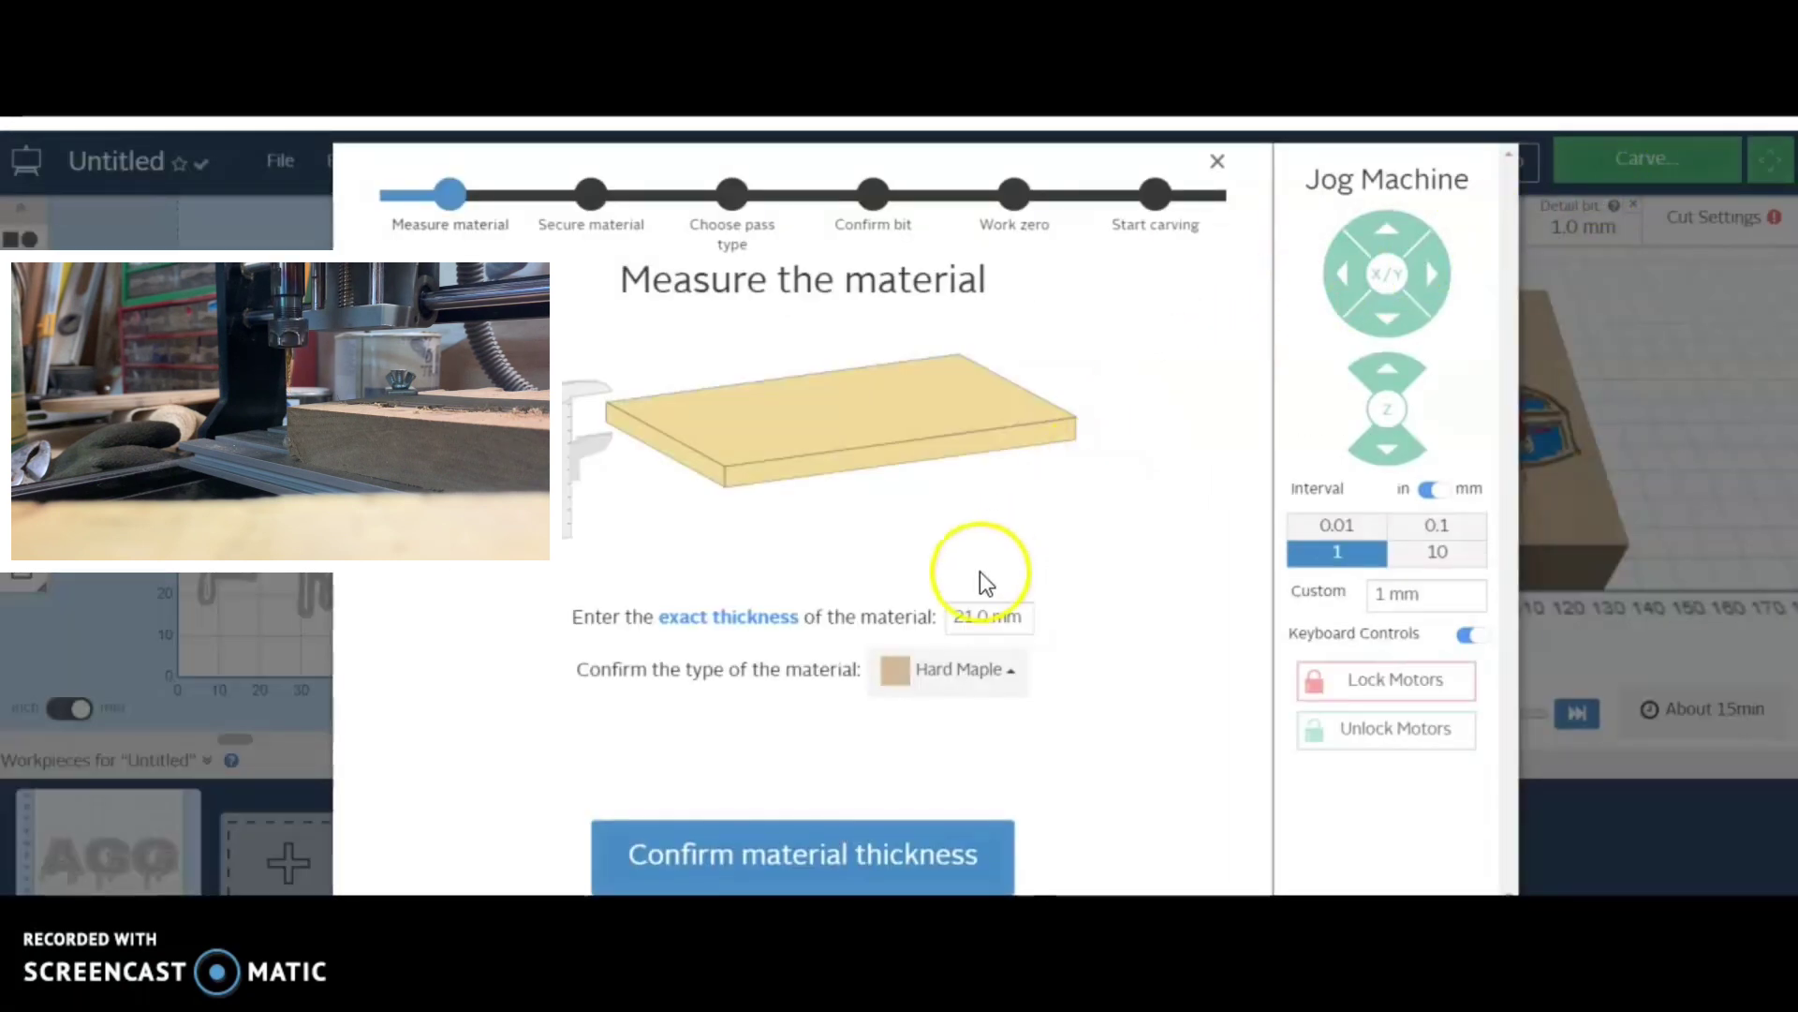
click(851, 848)
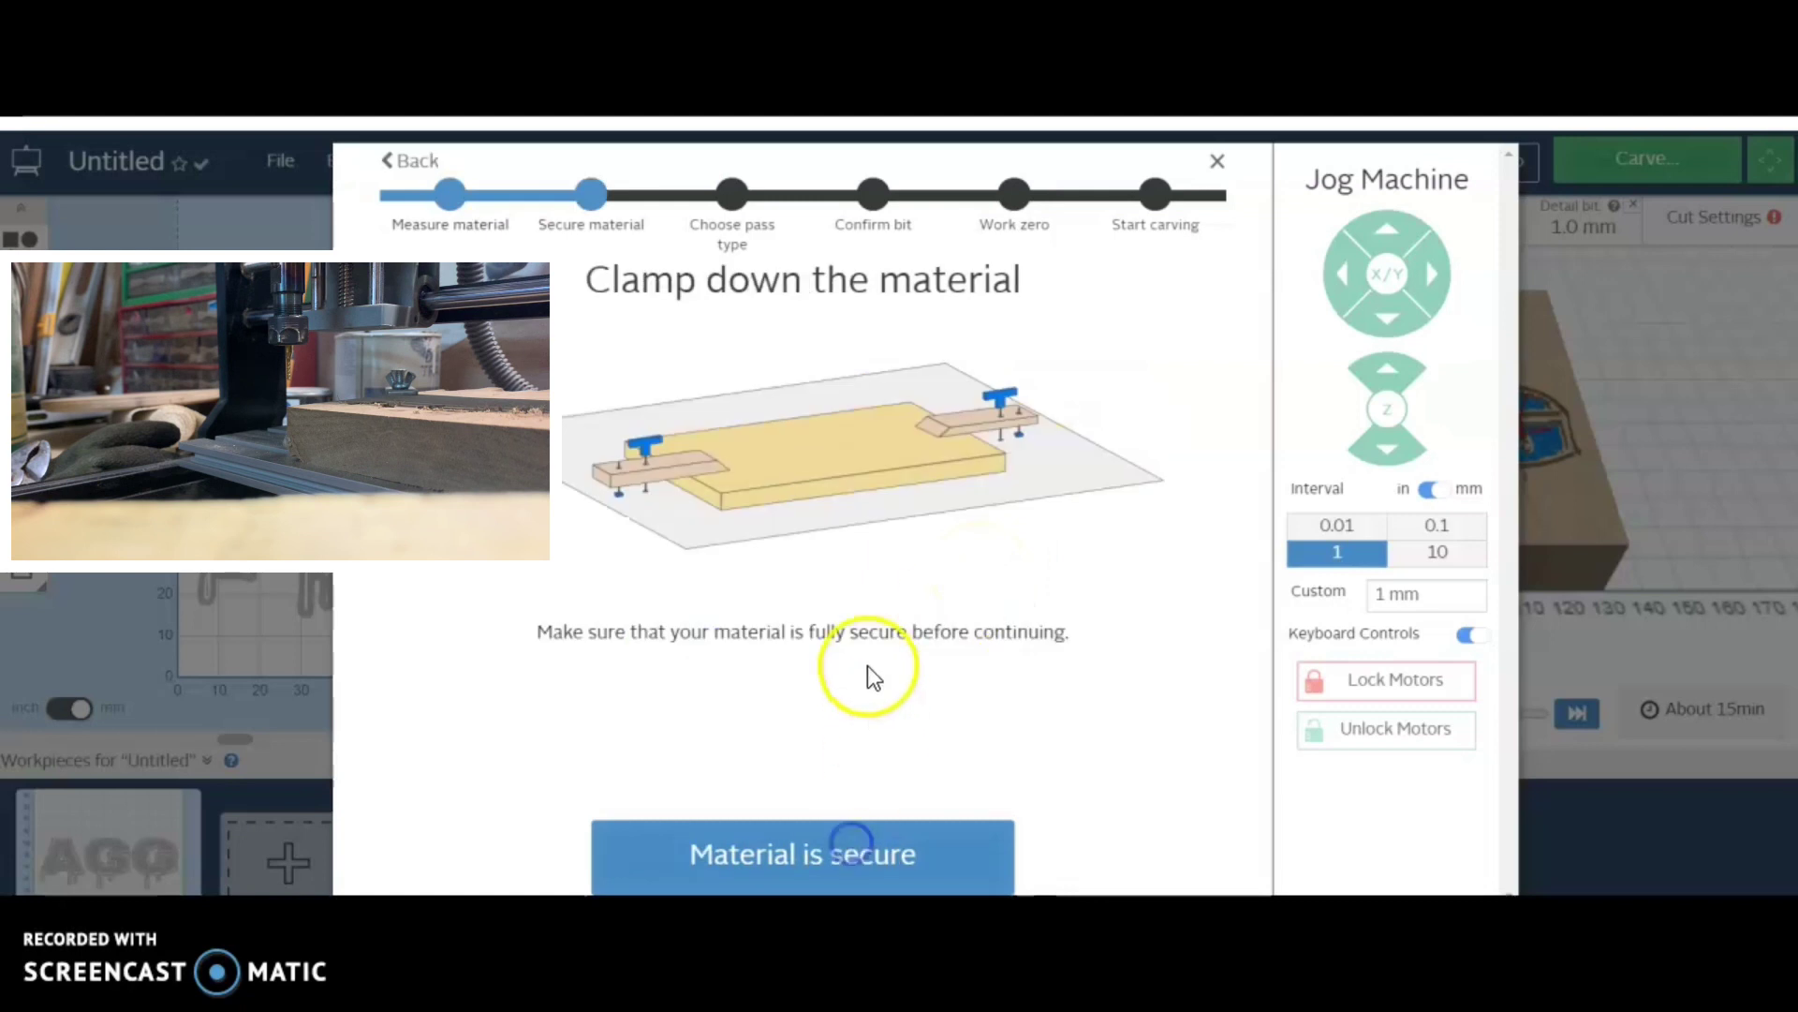
click(850, 848)
click(917, 398)
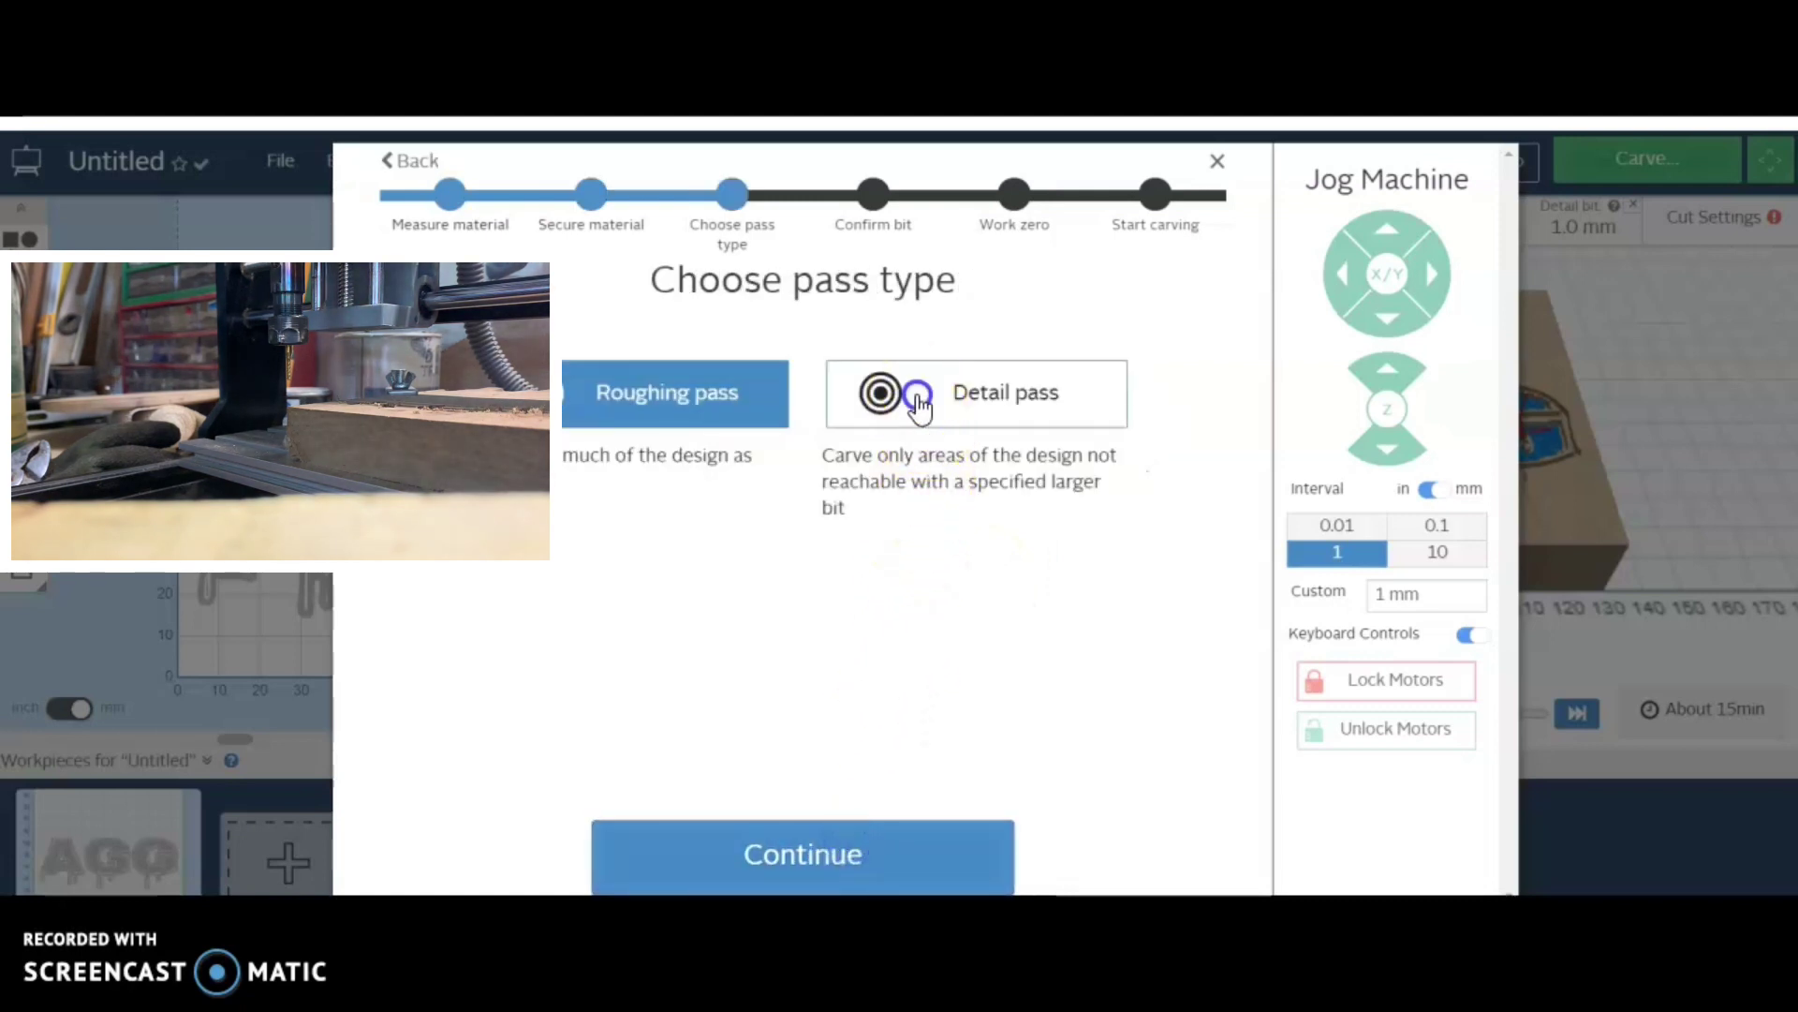
click(853, 857)
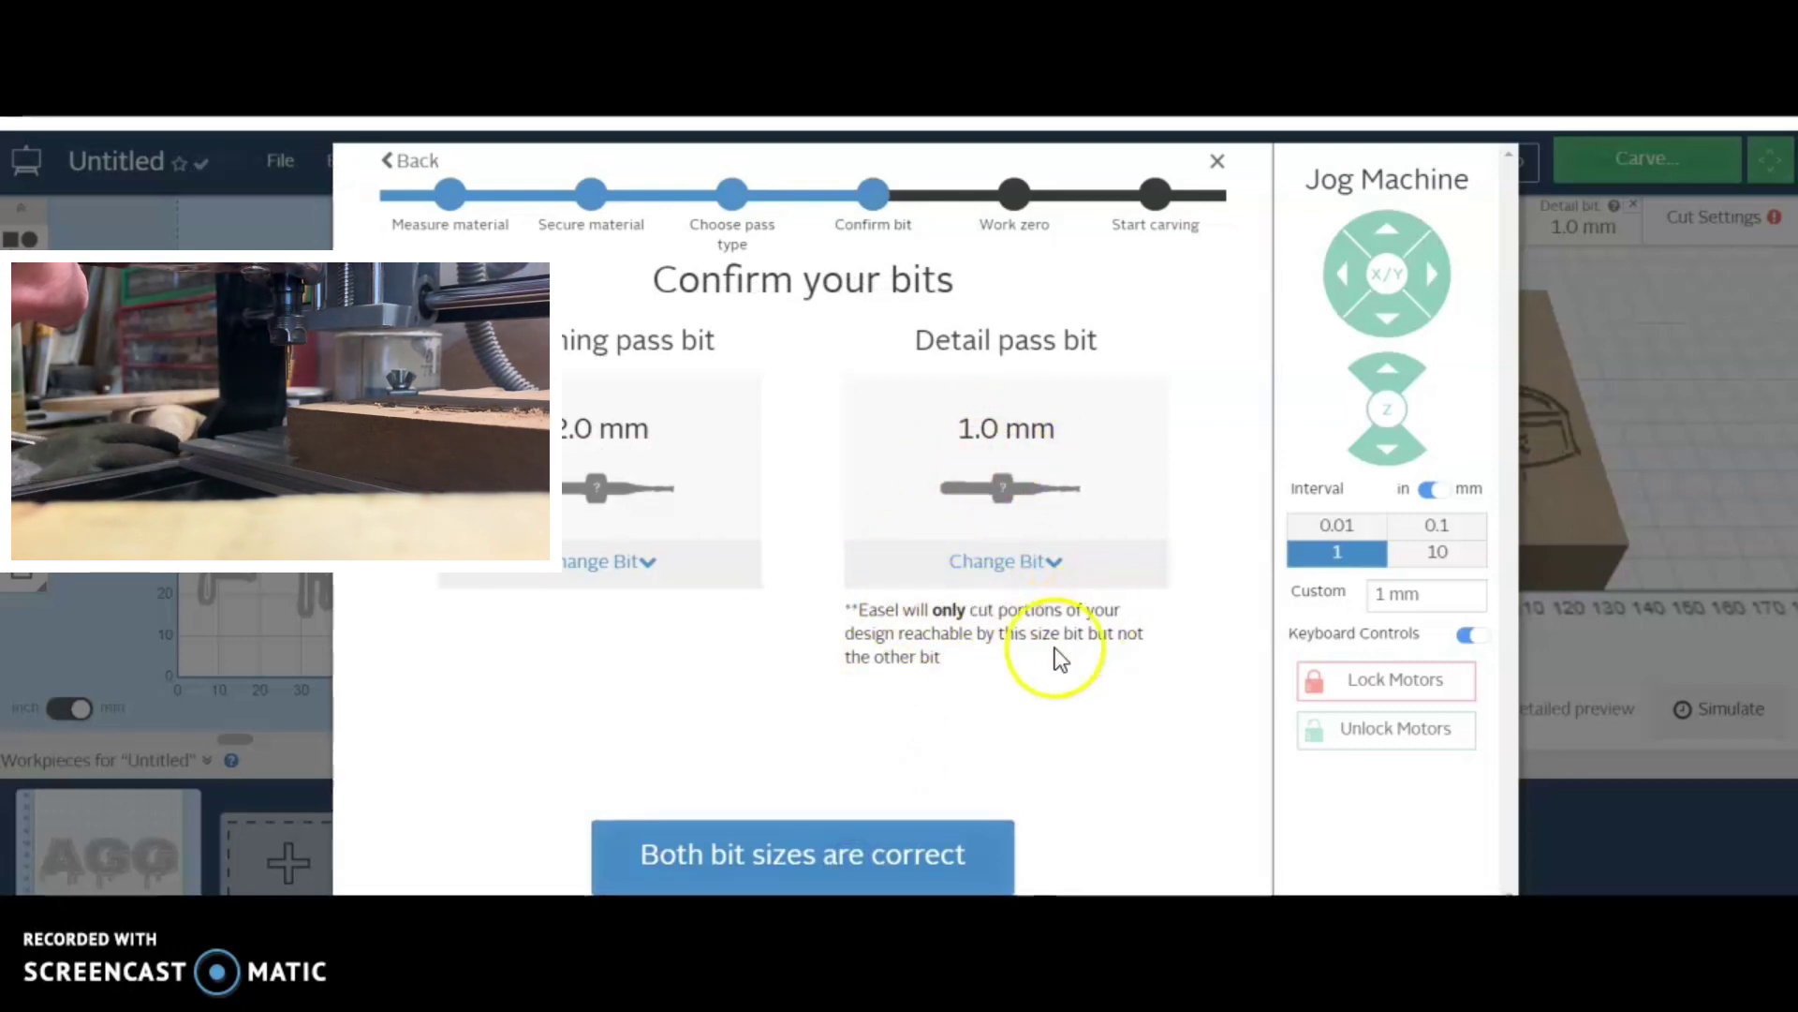
click(854, 864)
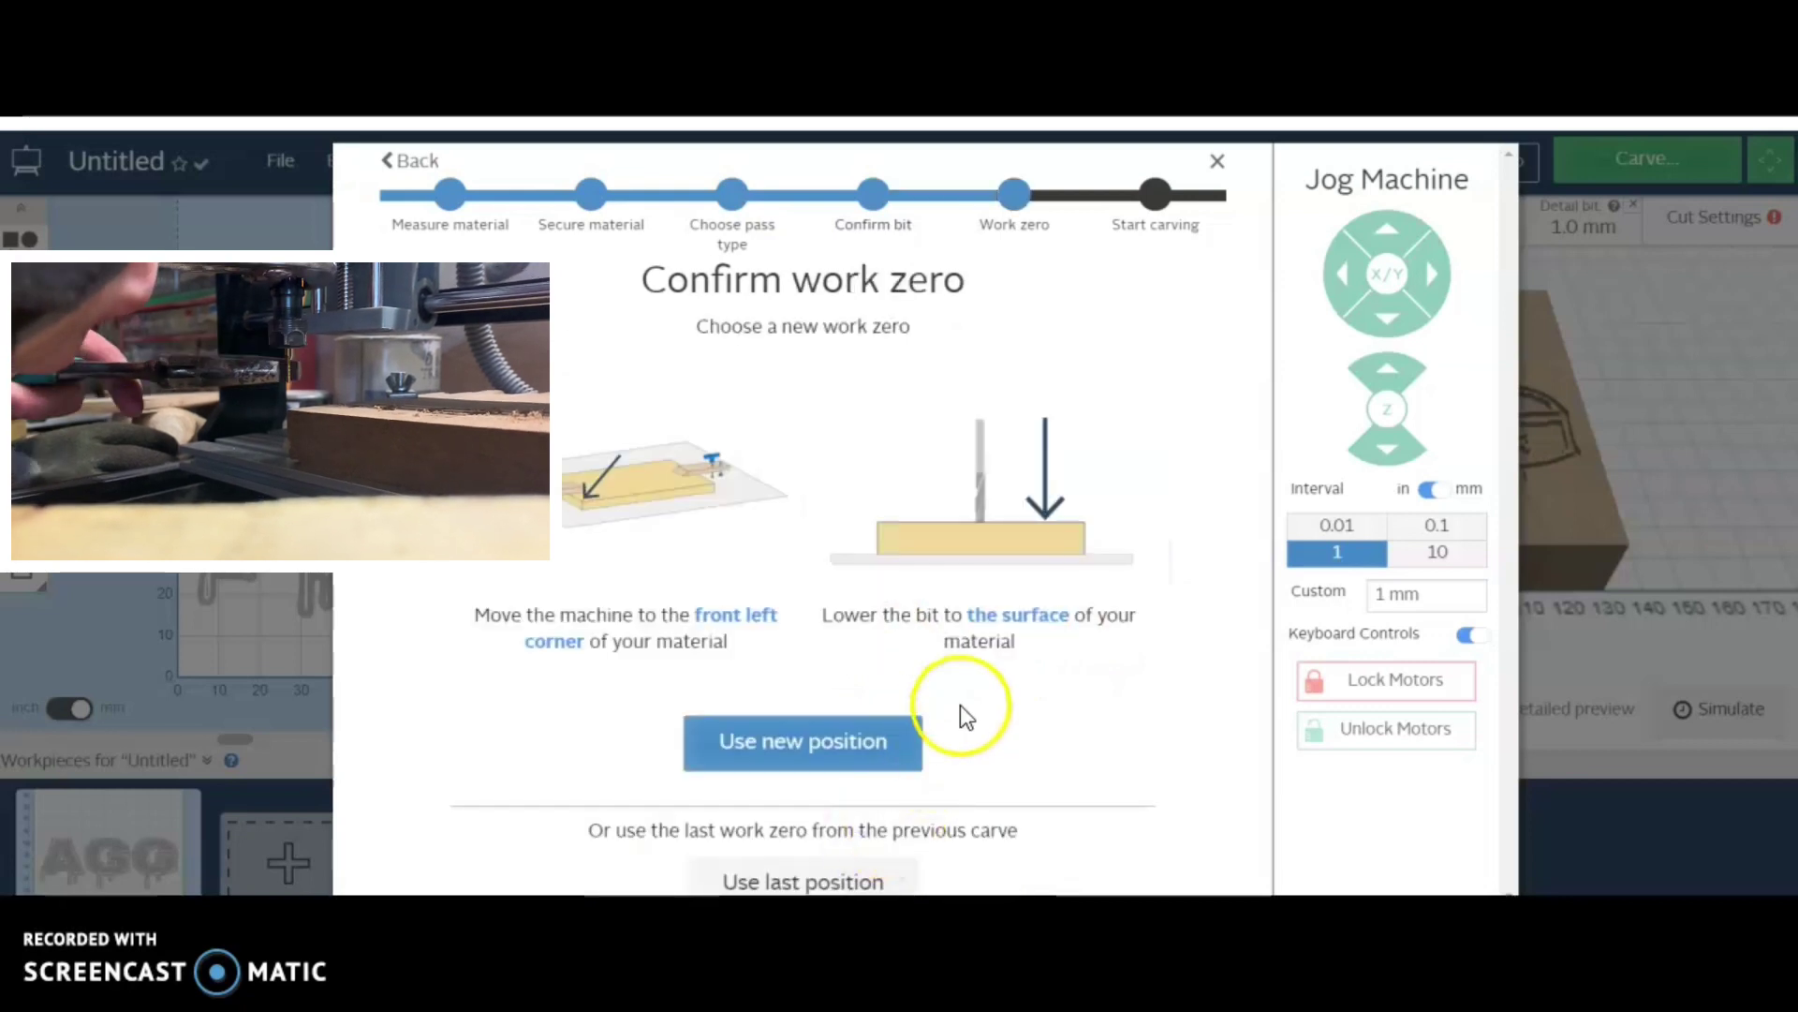
Step: Change the jog step from 1 mm to 0.1 mm
click(1336, 551)
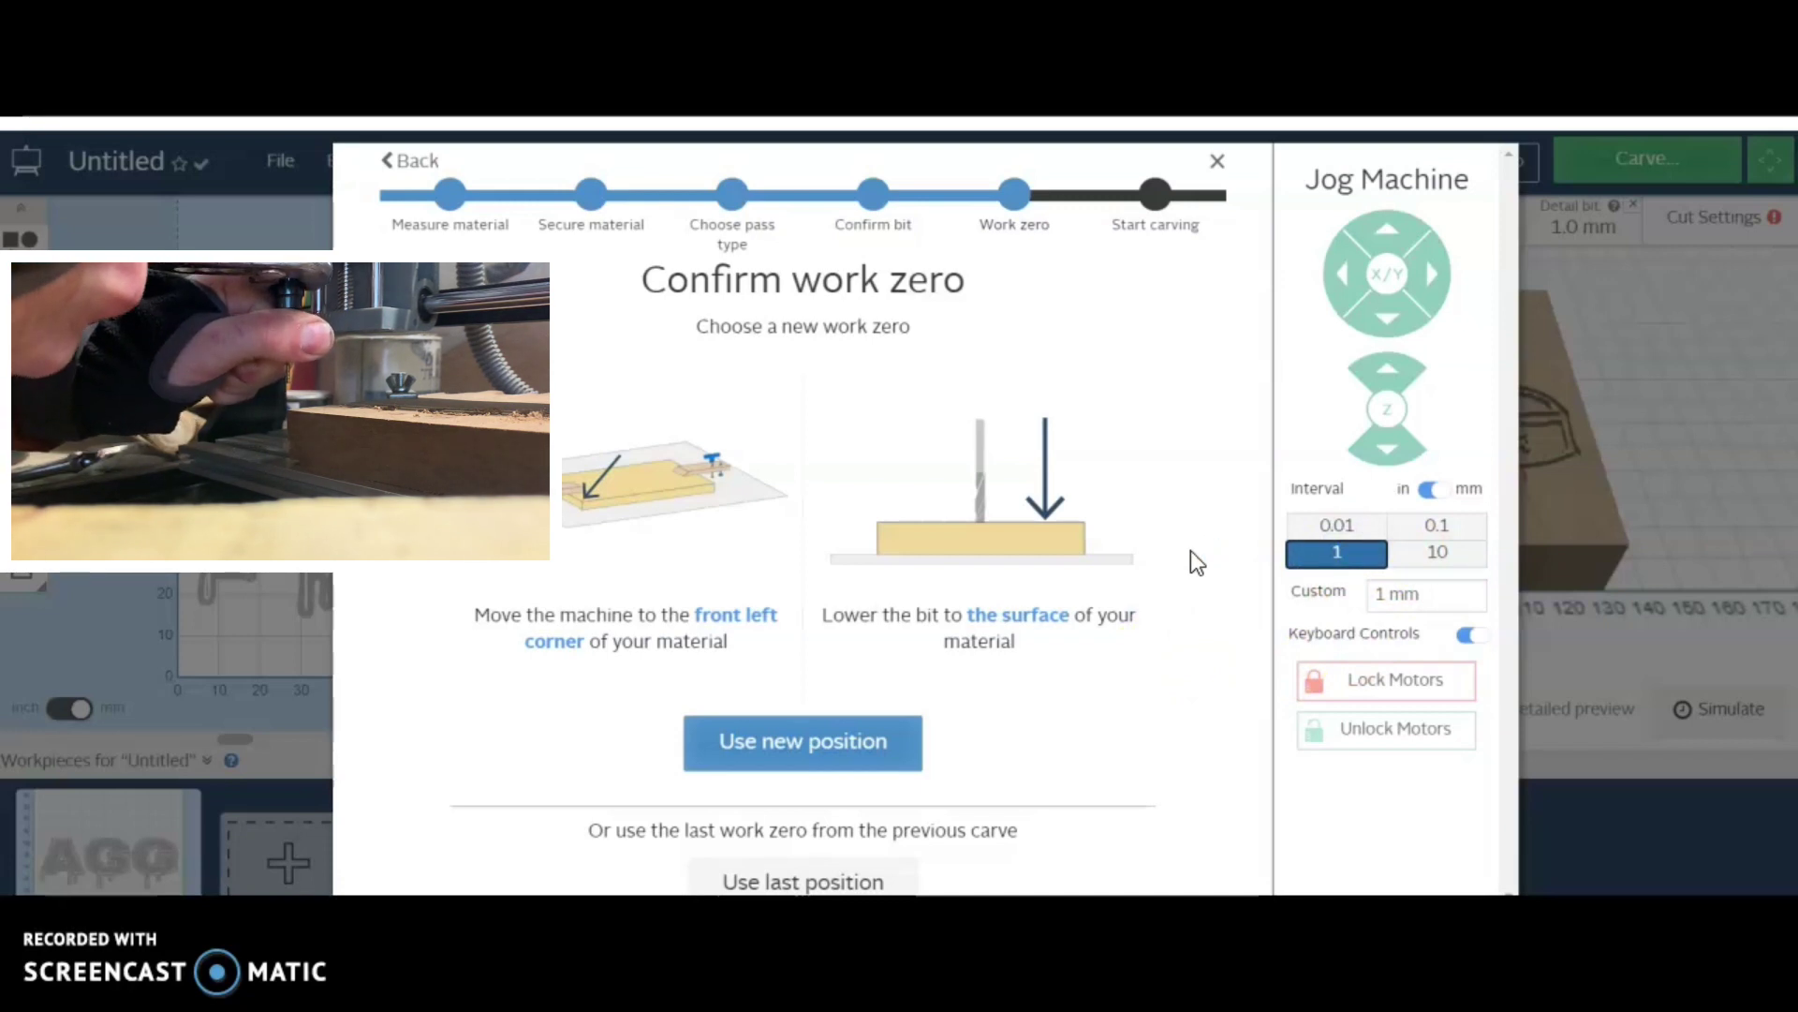
click(1409, 526)
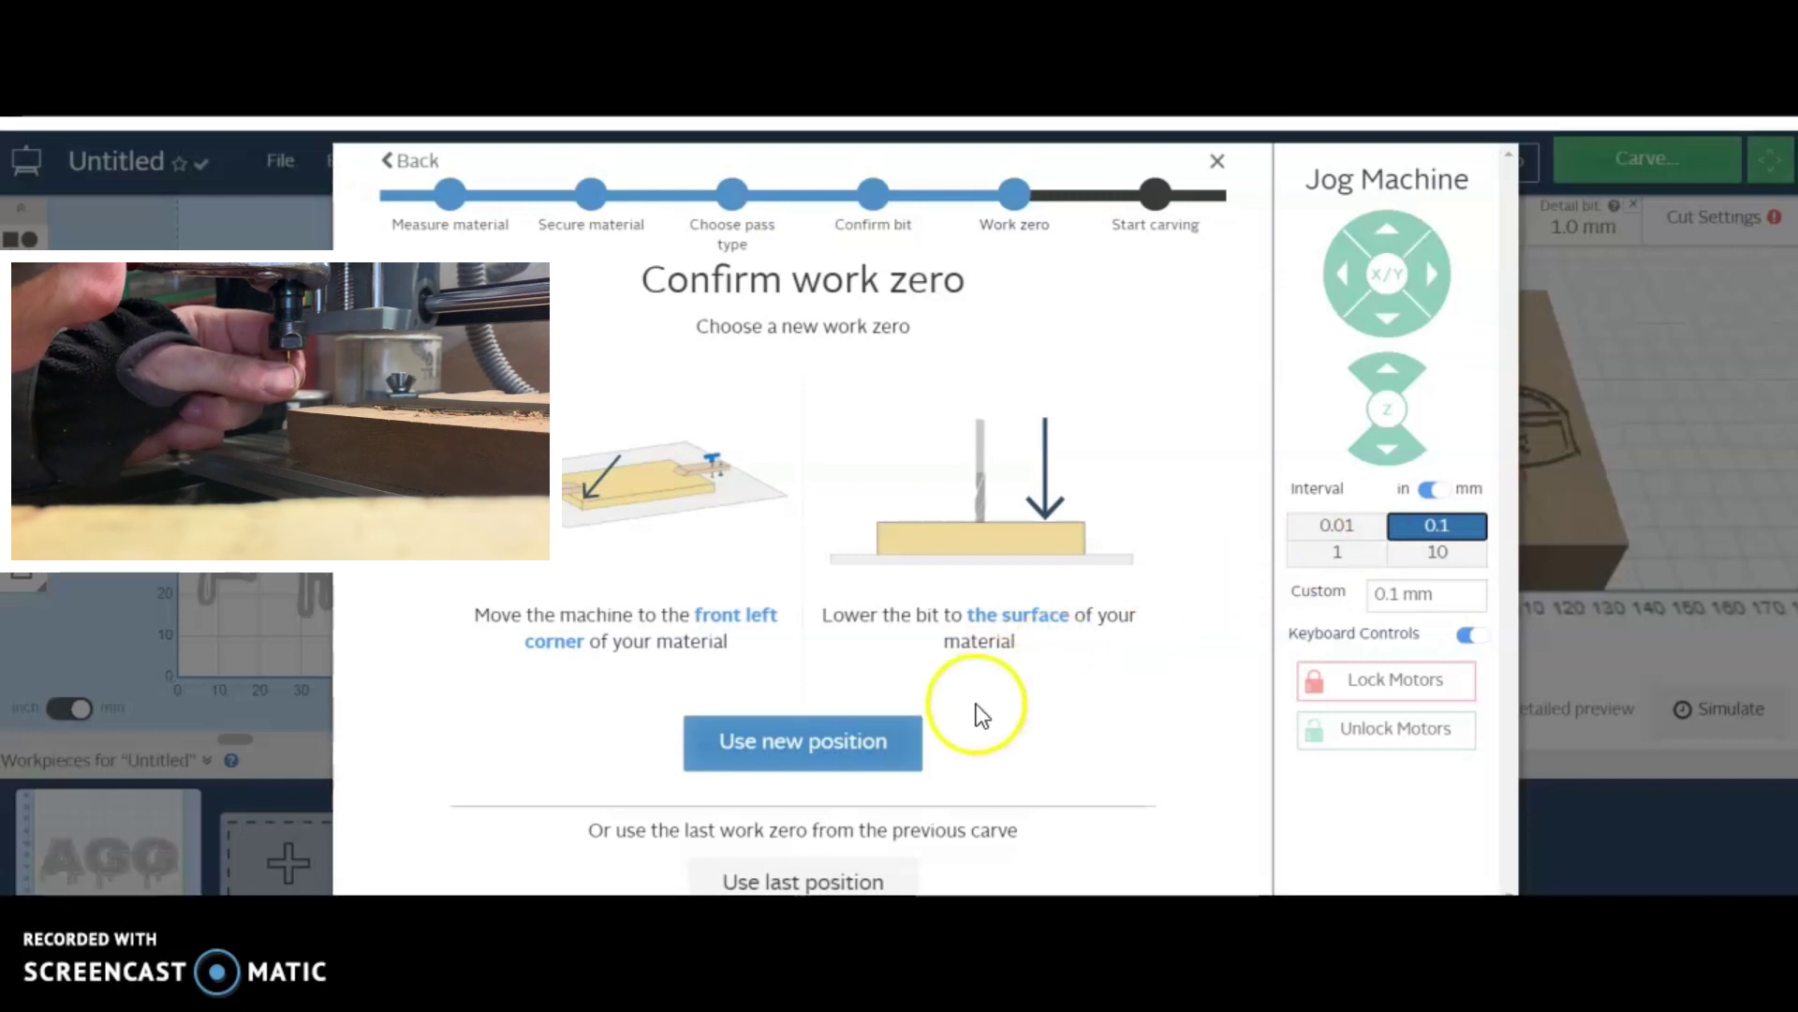
Step: Set the jogged position as work zero, raise the bit, confirm the spindle, and launch the detail carve
click(892, 742)
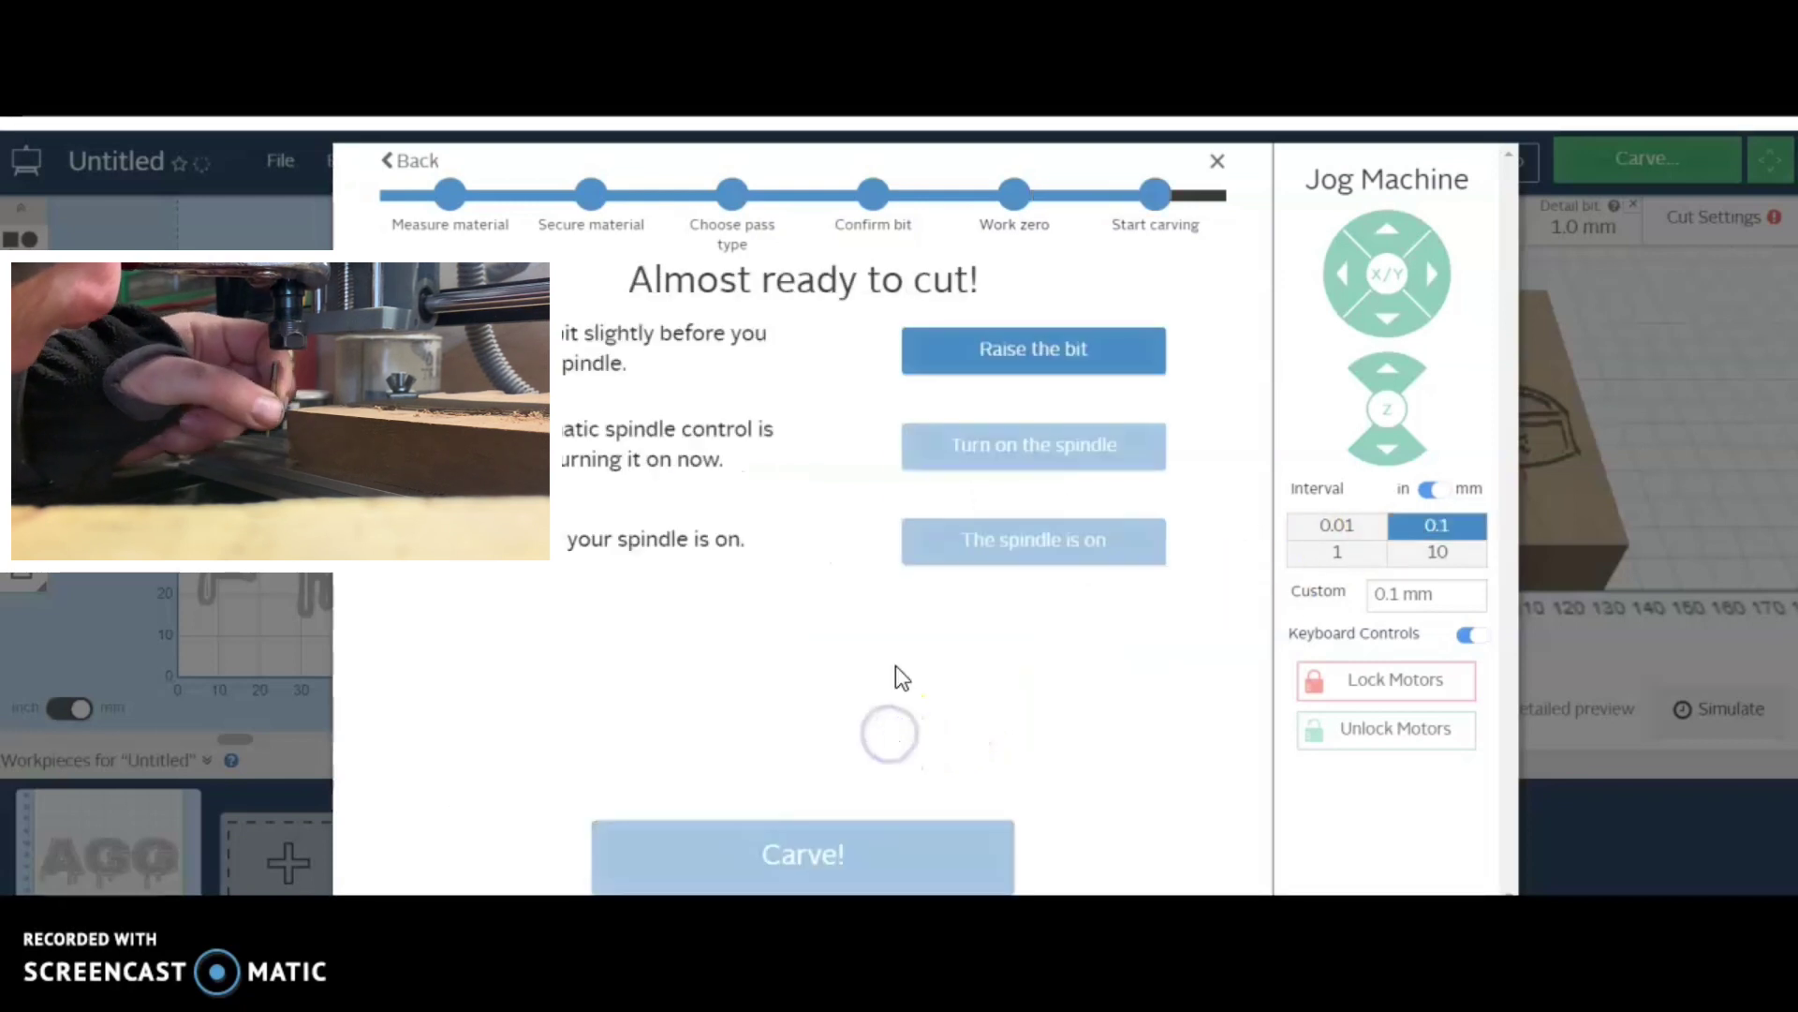
click(1017, 340)
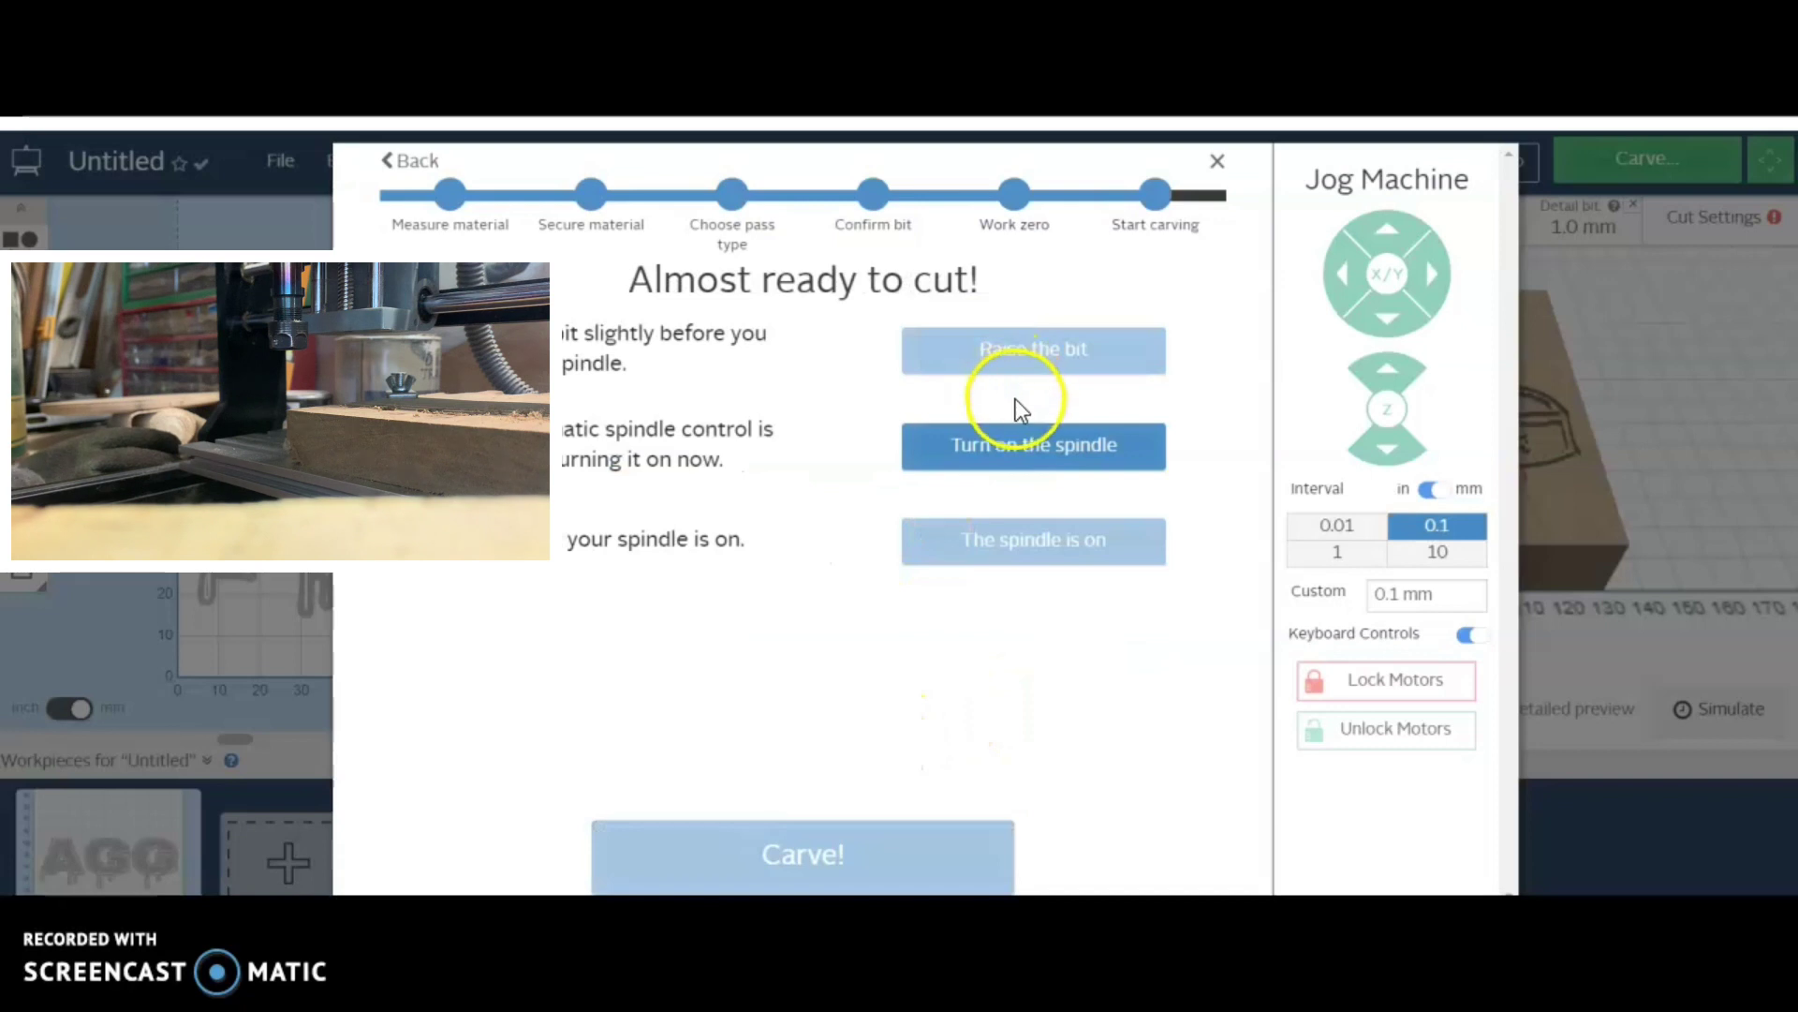
click(1011, 447)
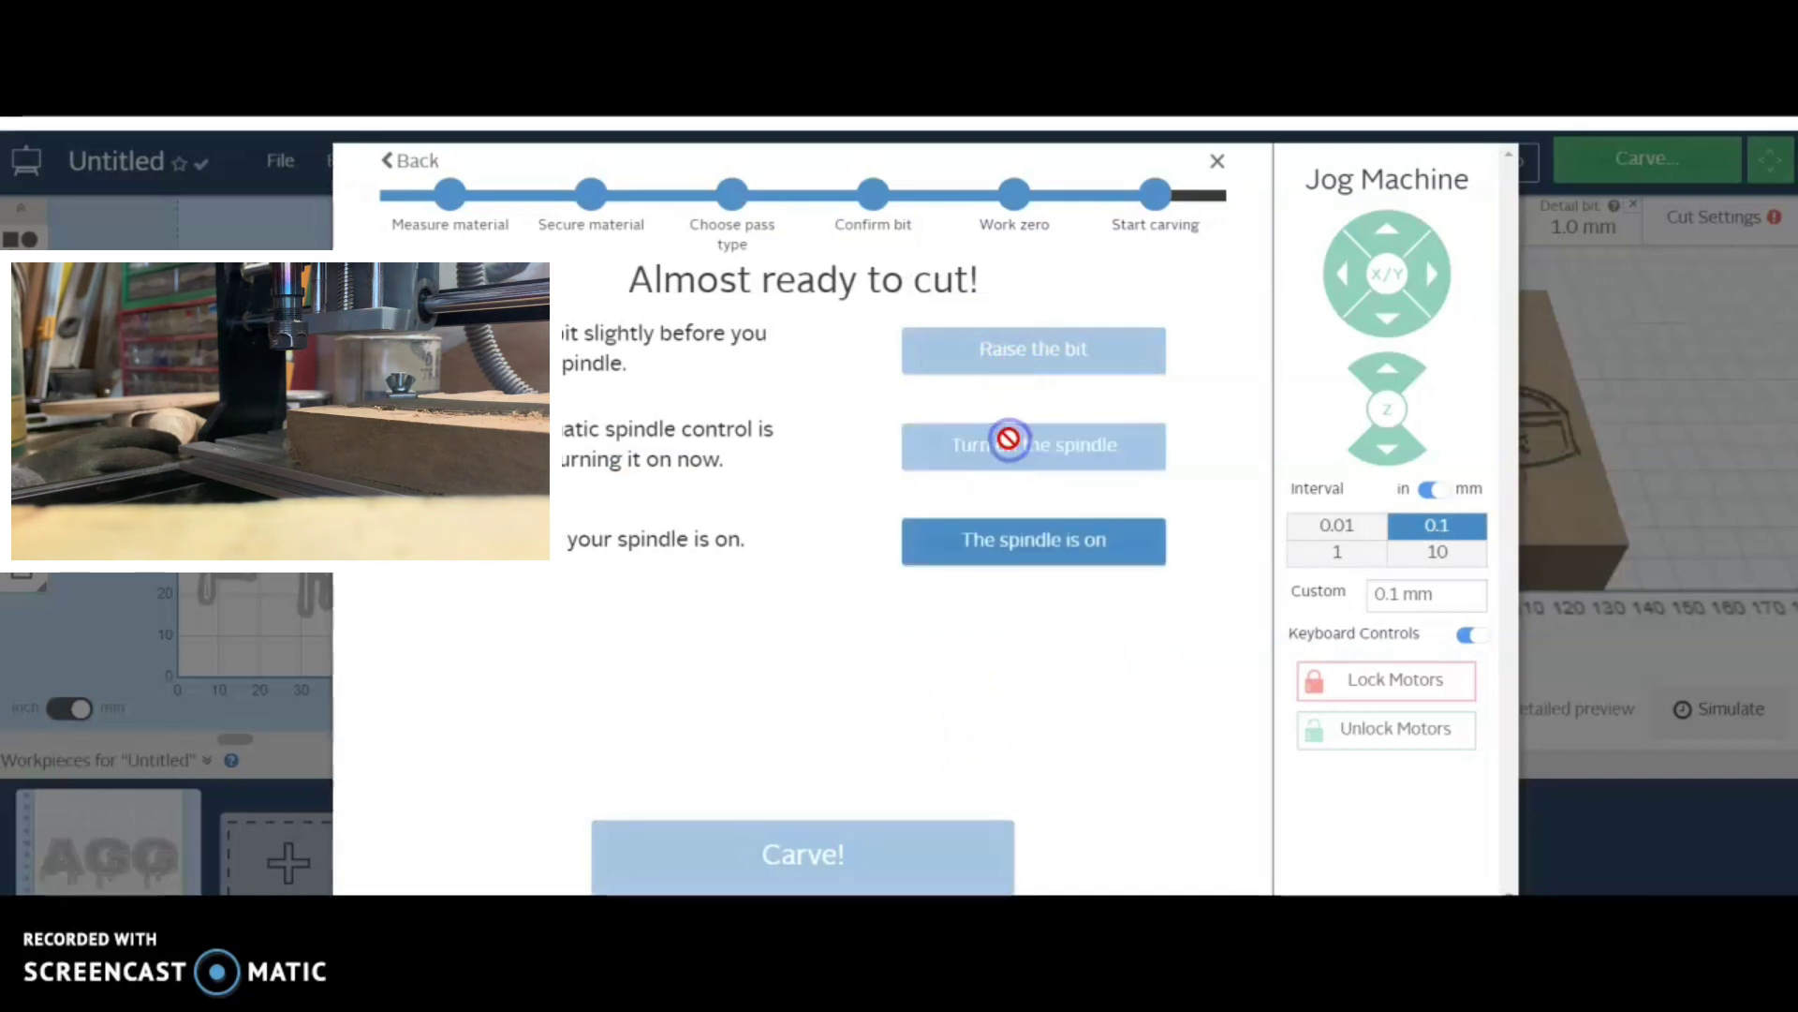
click(1000, 538)
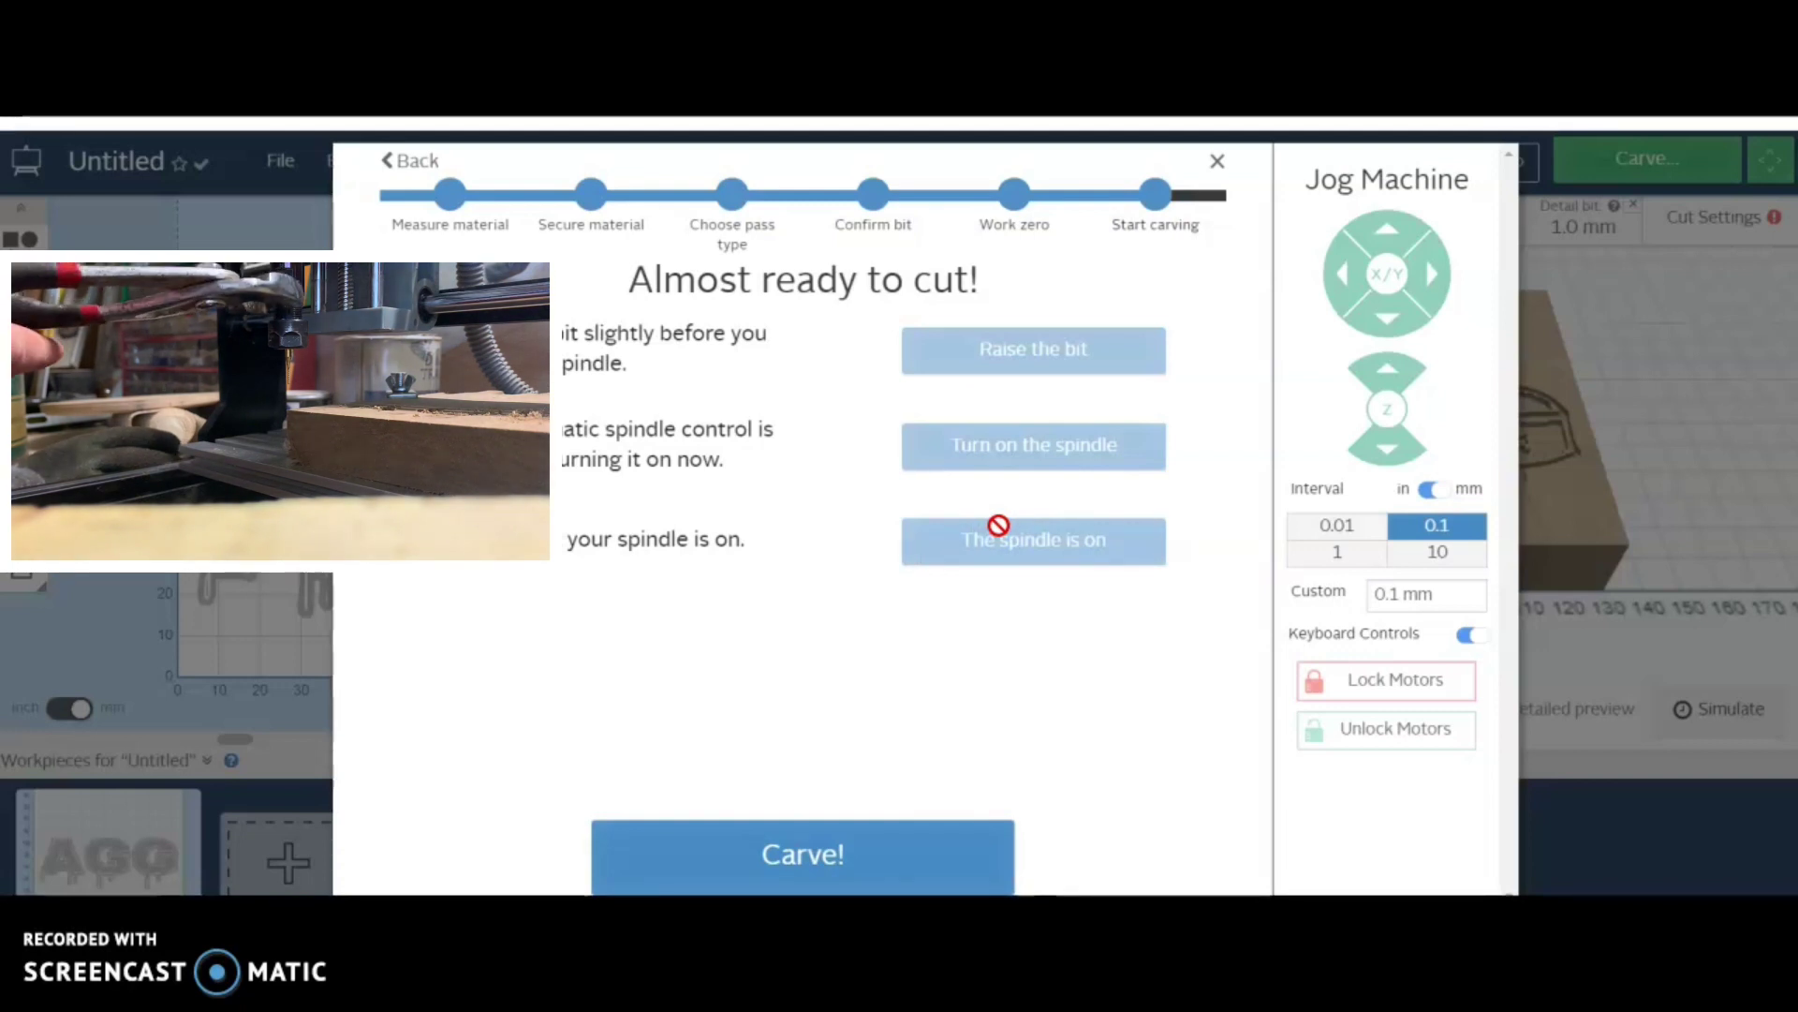
click(867, 762)
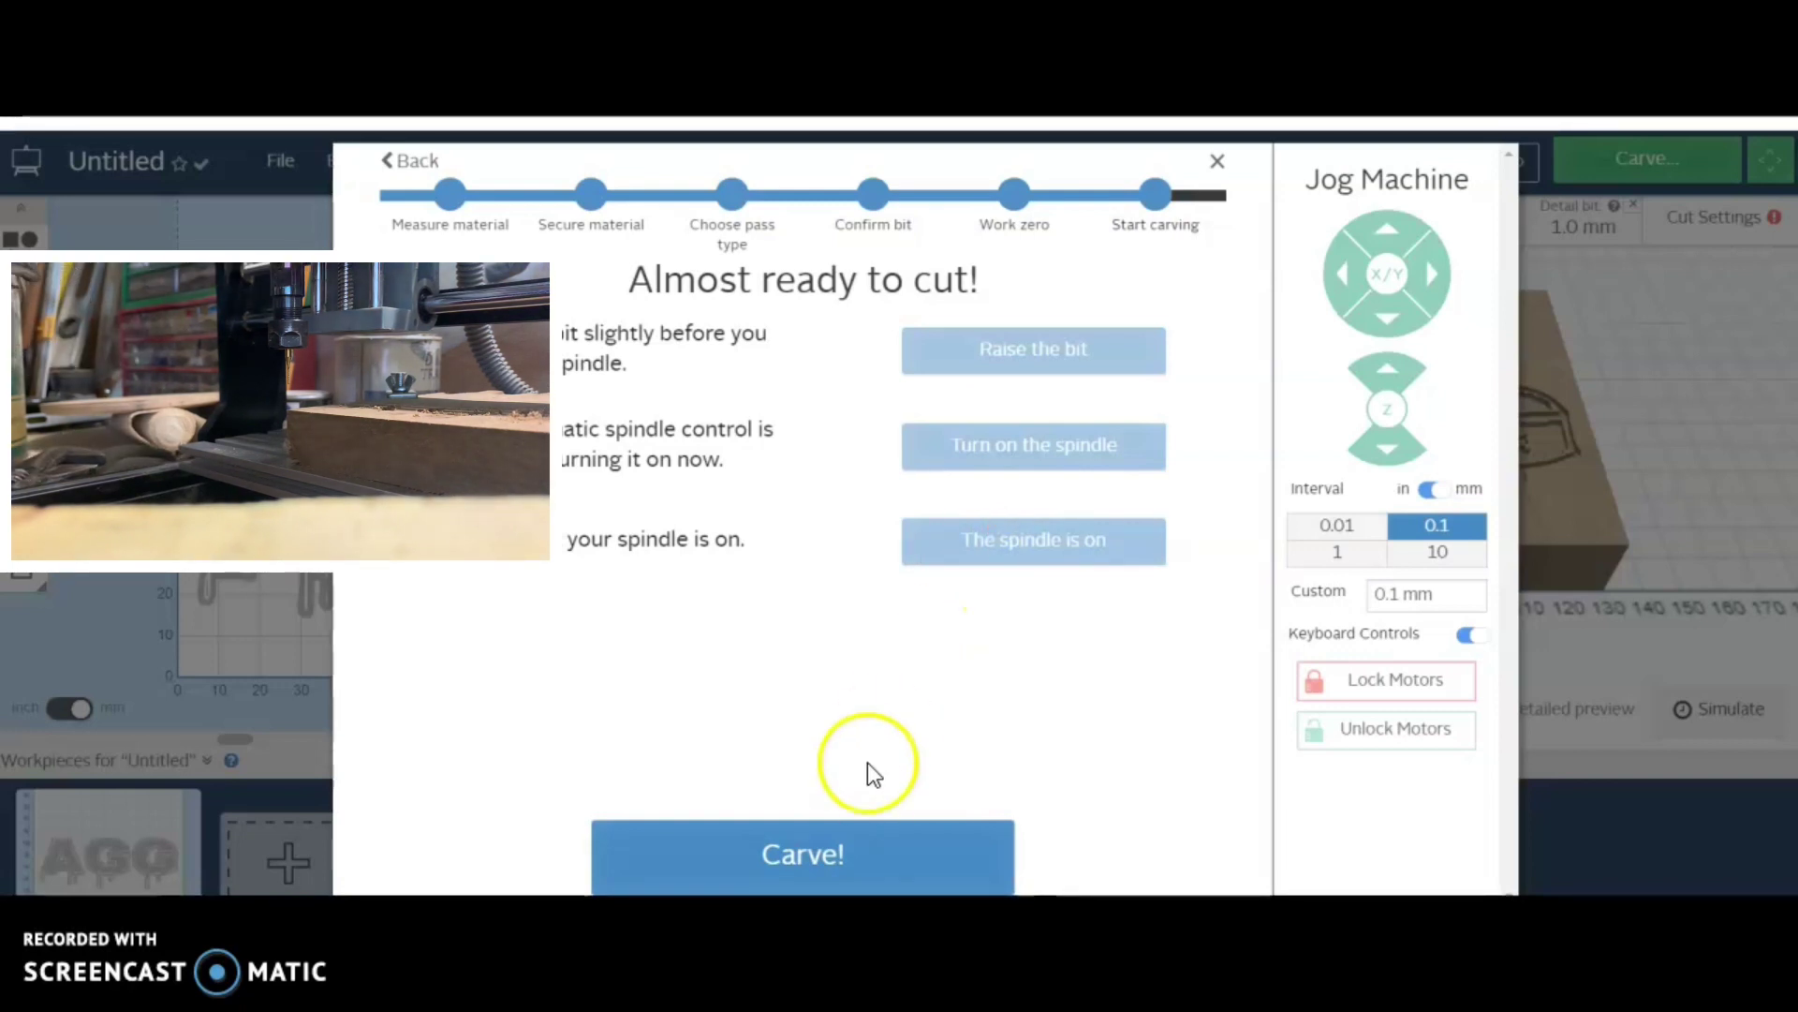
click(863, 825)
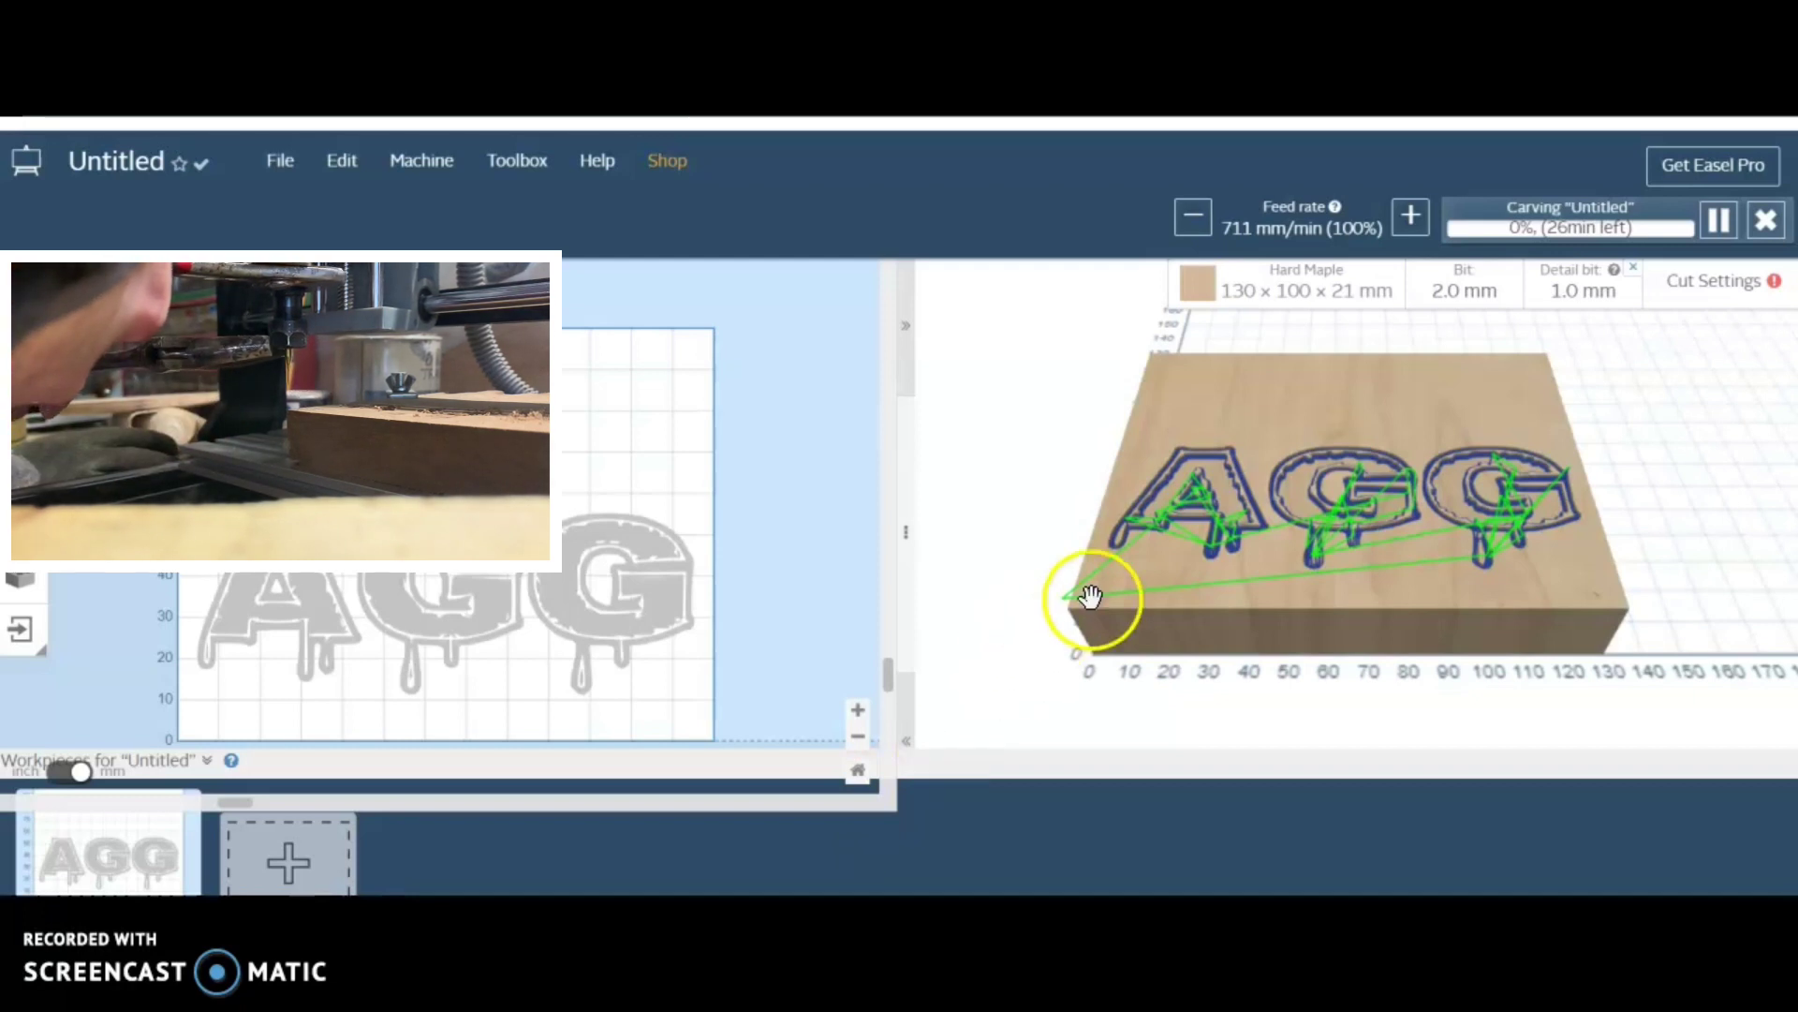
Step: Raise the detail carve's feed rate to 110% (782 mm/min)
click(1411, 223)
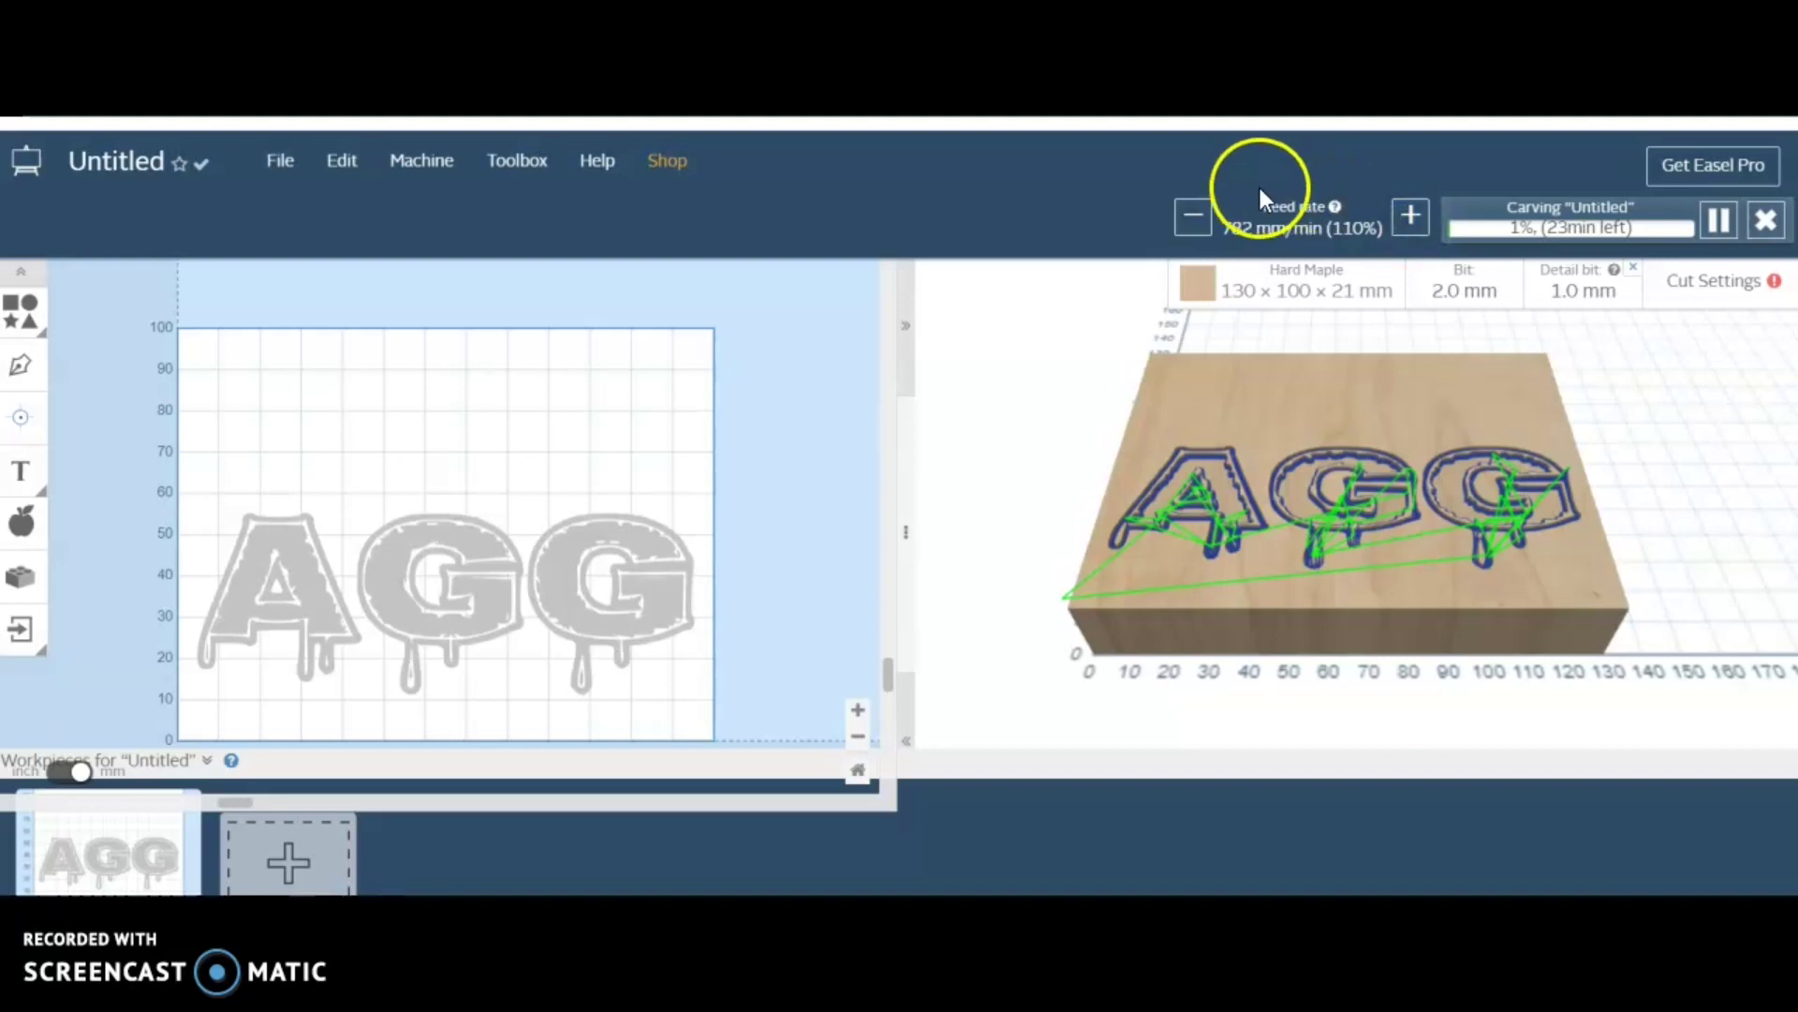
mouse_move(1334, 208)
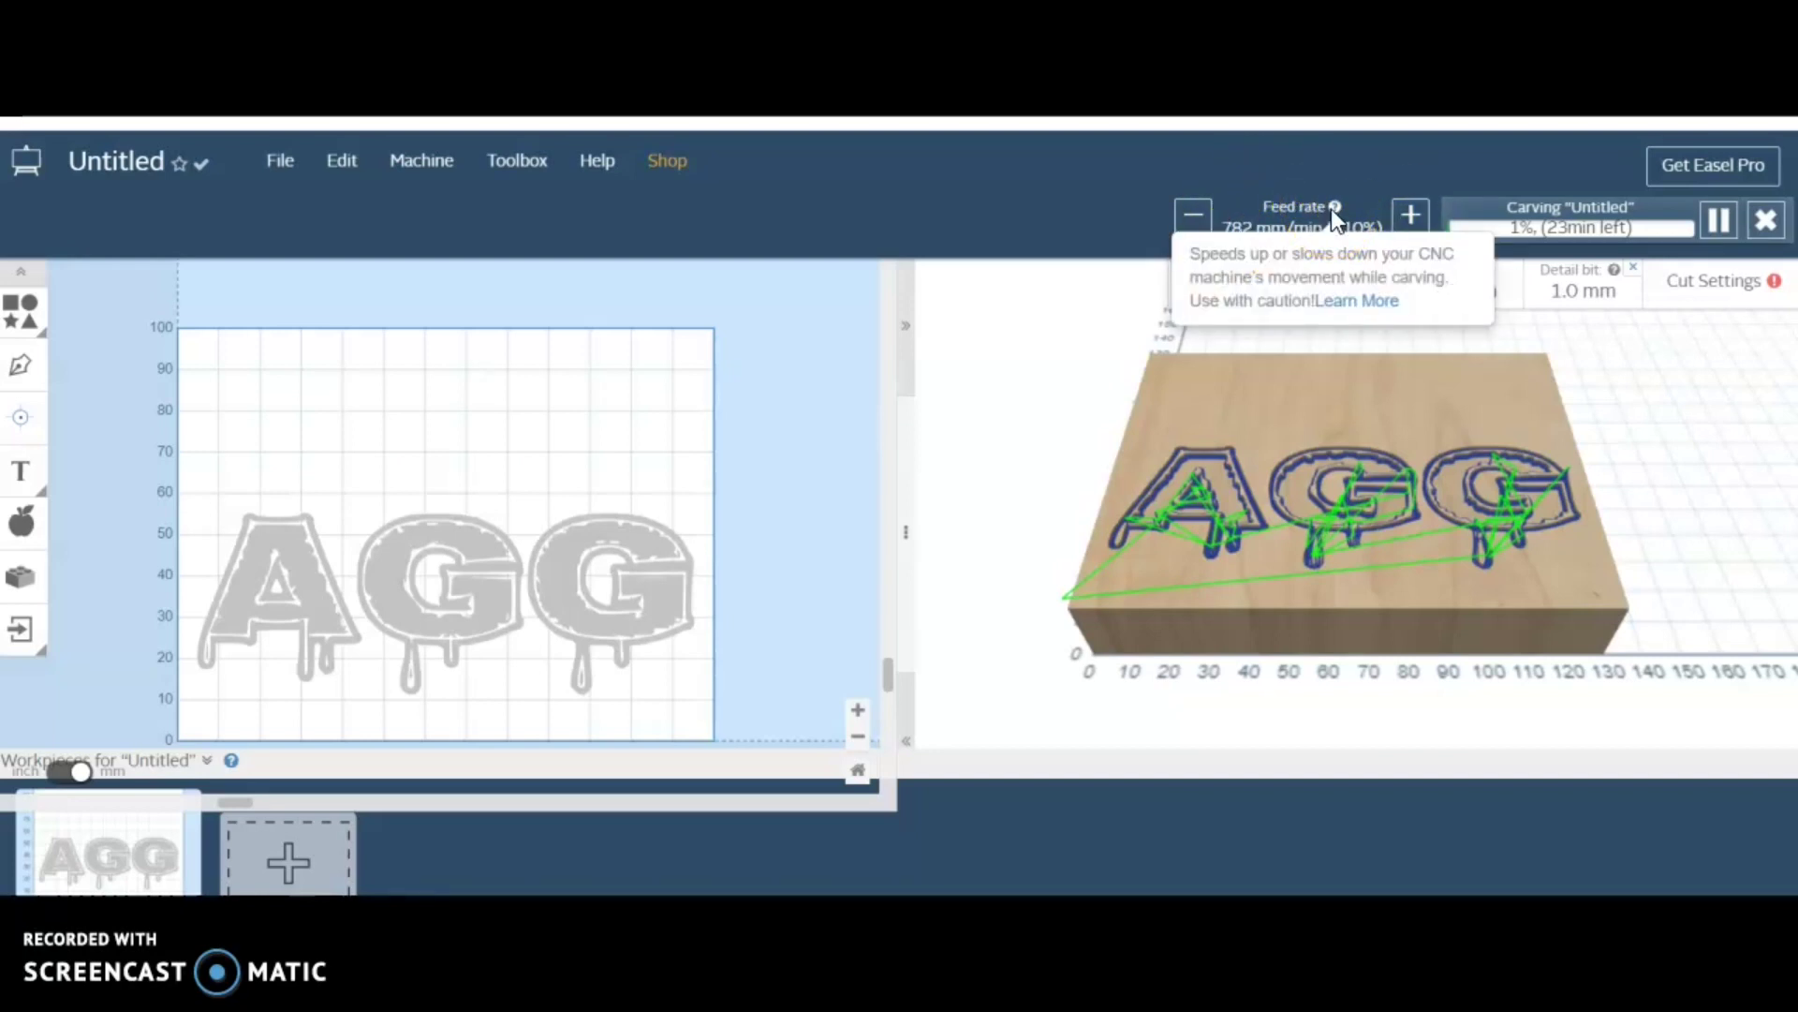
click(1269, 292)
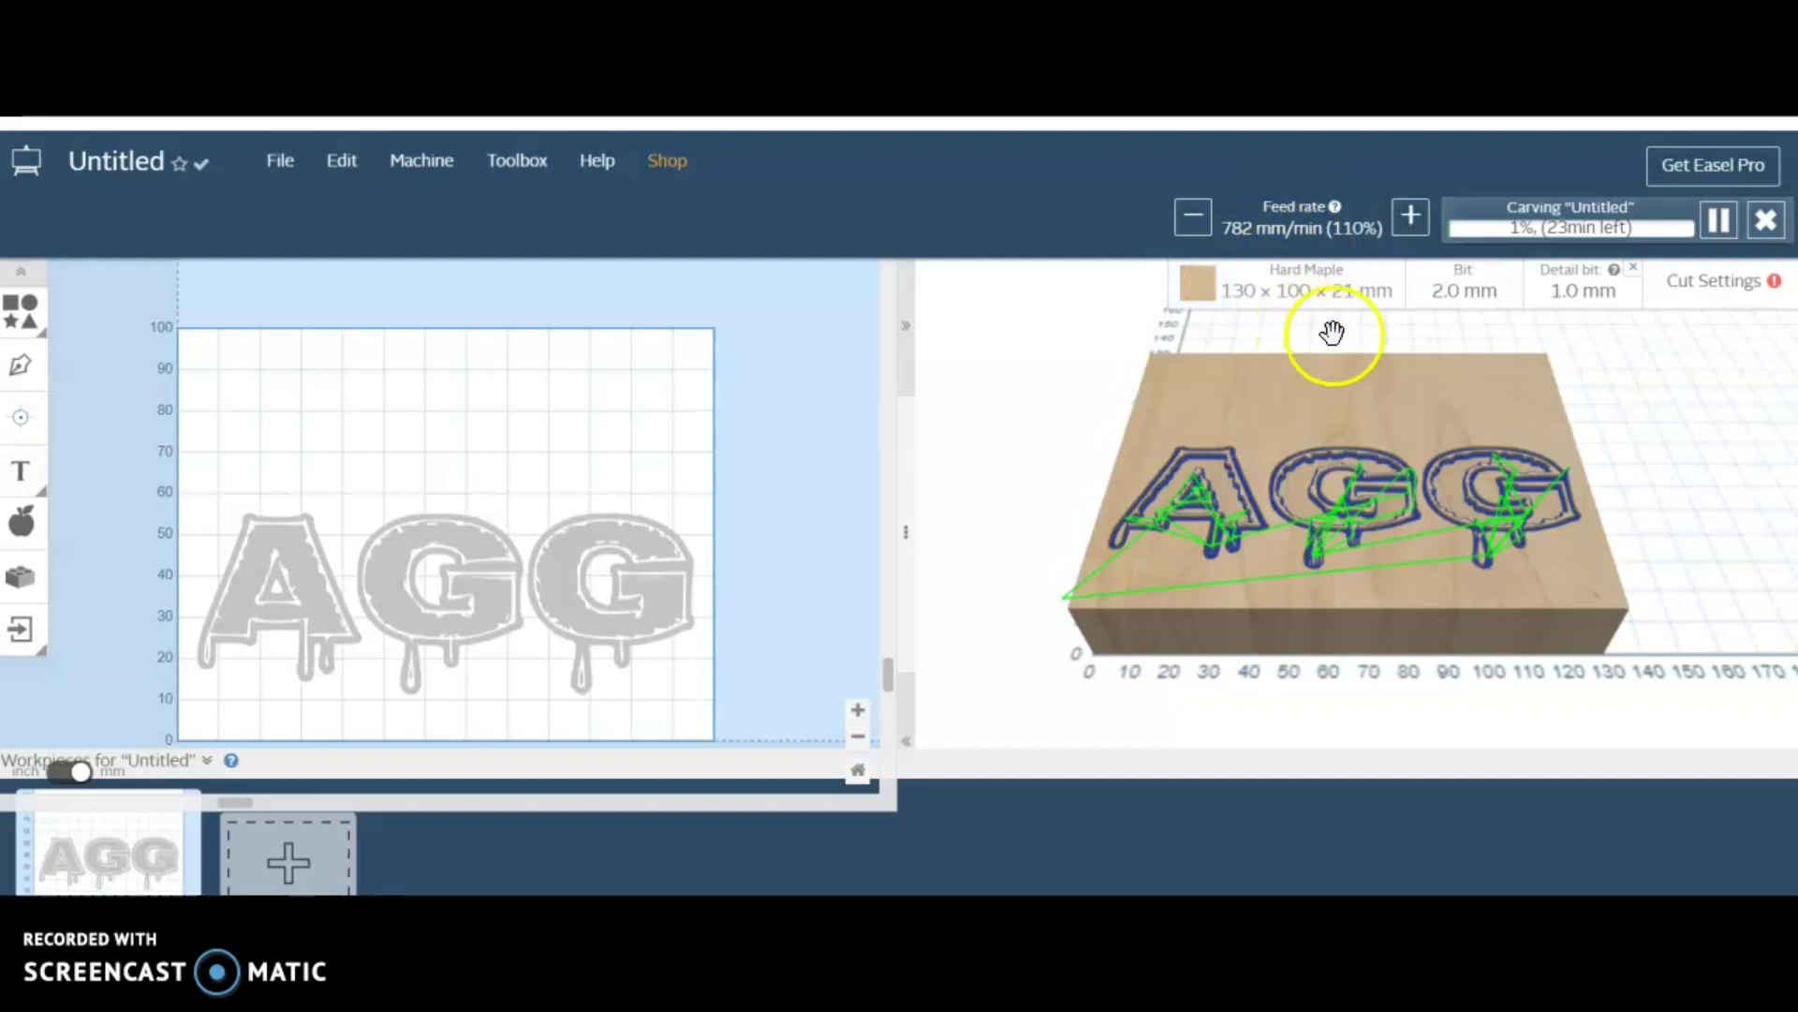